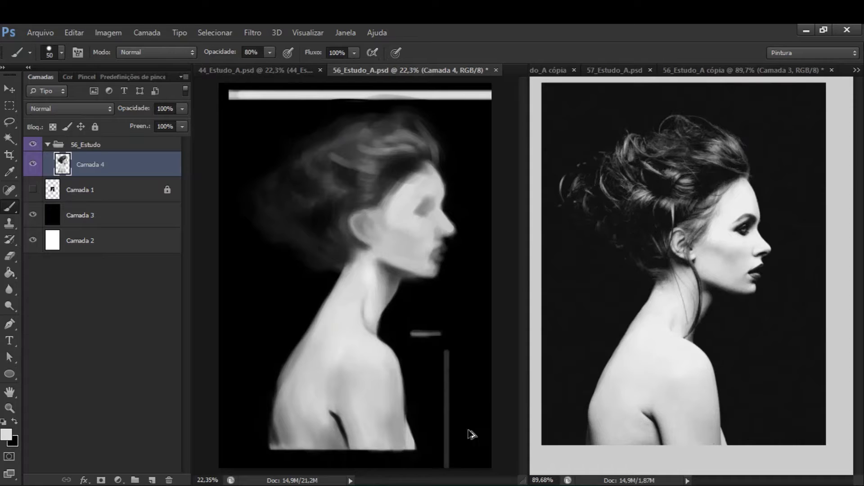
Step: Undo the last stroke and paint grey vertical test strokes at 100% opacity on the black background beside the figure
key("ctrl+z")
key("0")
left_click_drag(448, 338, 452, 450)
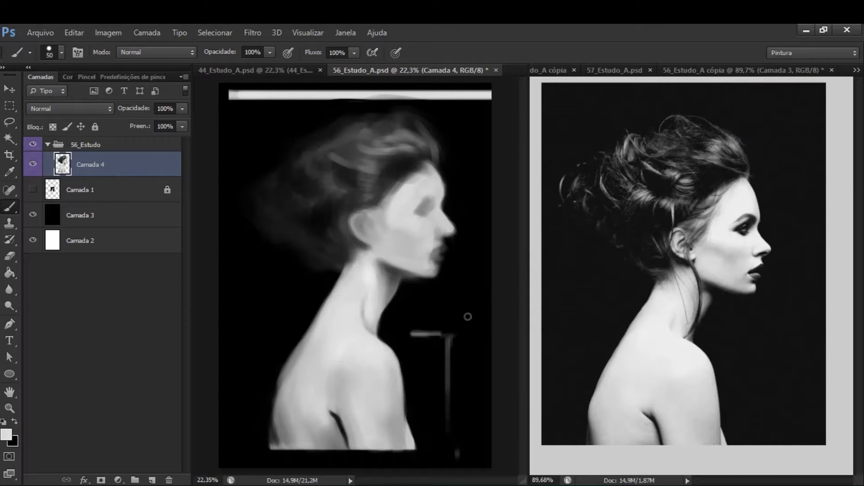
left_click_drag(464, 307, 465, 342)
Step: Retouch the chin and the underside of the jaw with tones sampled from the face and neck
left_click(441, 238, "alt")
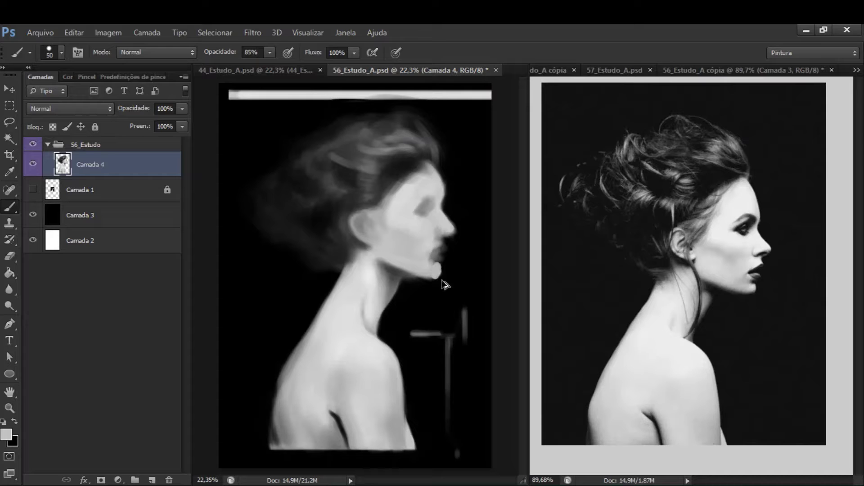
left_click(396, 272, "alt")
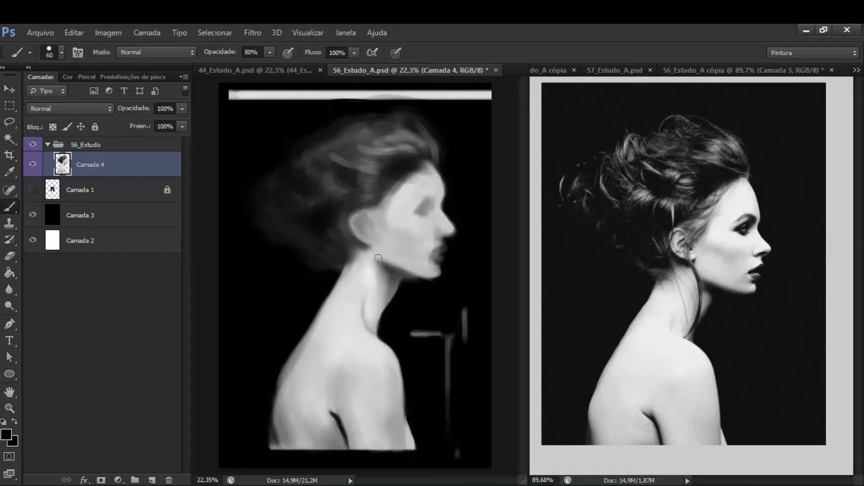
left_click(397, 275, "alt")
Step: Load the Camada 4 pixels as a selection, shade the neck under the jaw with a 150 px brush, lower opacity to 25%, and deselect
left_click(62, 164, "ctrl")
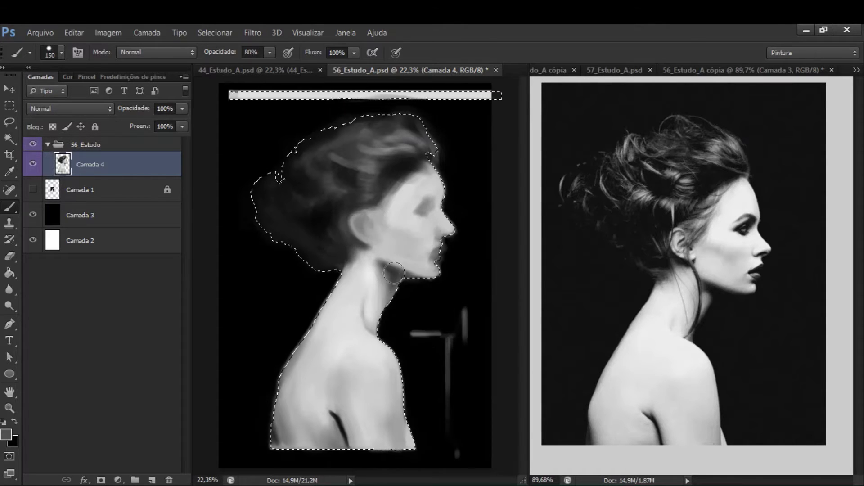
key("bracketright")
key("bracketright")
key("bracketright")
key("bracketright")
key("bracketright")
key("bracketright")
left_click(450, 300, "alt")
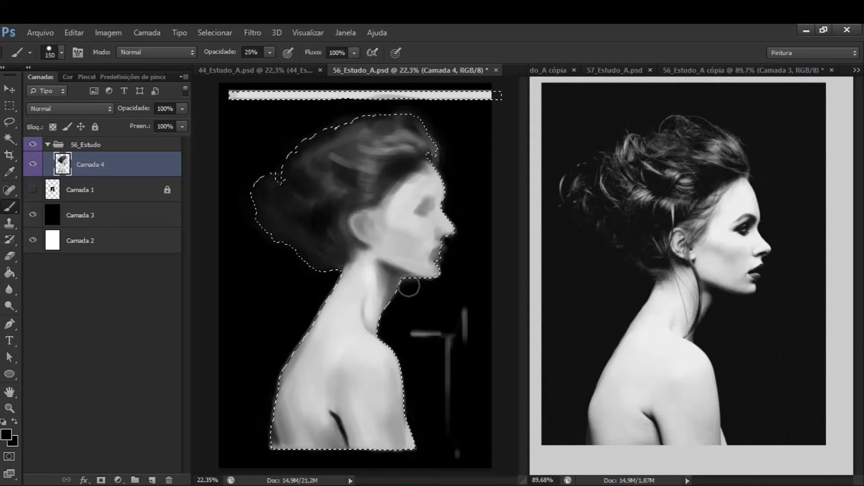
key("2")
key("5")
key("ctrl+d")
Step: Blend the edge of the back with sampled light grey, using a 100 px brush at 50% opacity, and save the document
key("bracketleft")
key("bracketleft")
key("5")
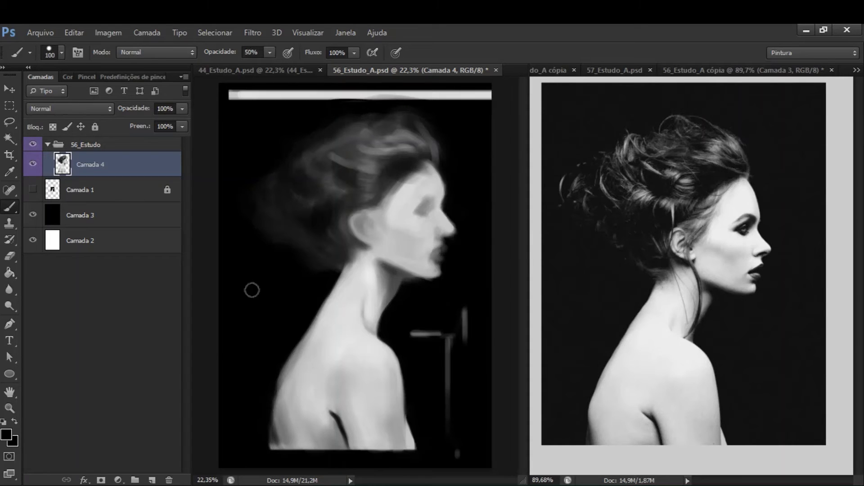
left_click(294, 361, "alt")
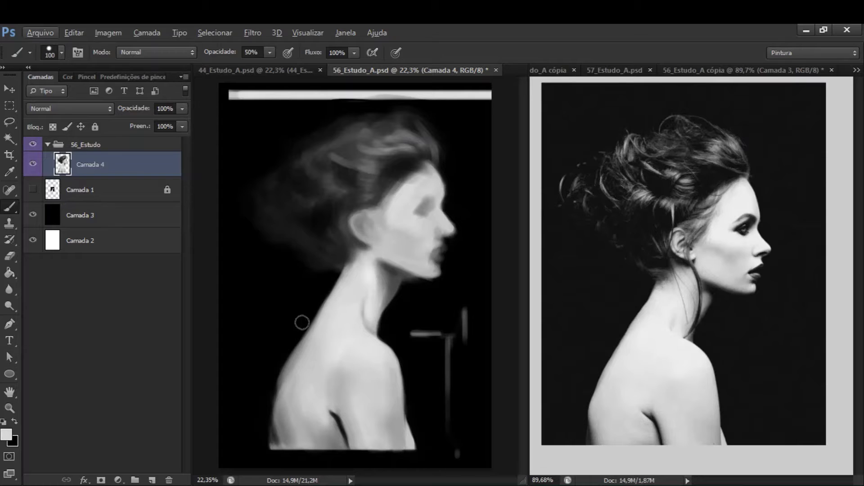
key("e")
key("ctrl+s")
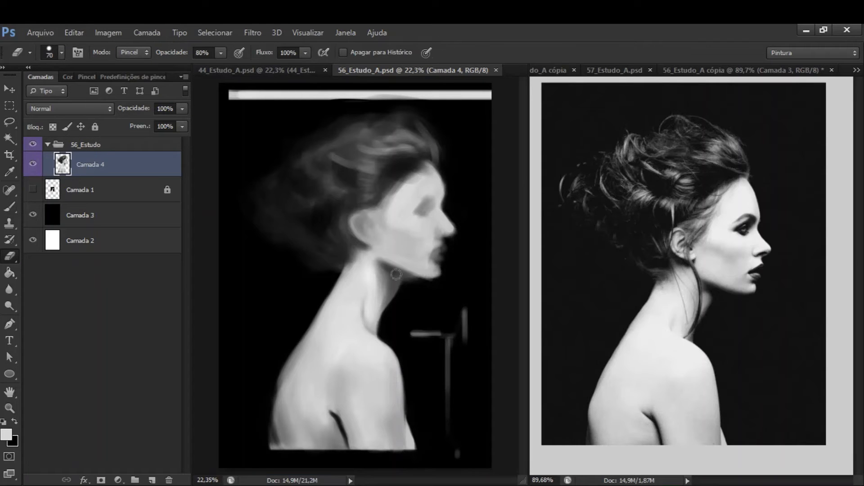
Step: Paint light grey over the base of the neck and the shoulder with an 80 px brush at 75% opacity
key("b")
scroll(345, 333, "up", 3)
key("7")
key("5")
mouse_move(363, 284)
left_mouse_down()
mouse_move(355, 289)
mouse_move(376, 292)
mouse_move(404, 339)
left_mouse_up()
left_click_drag(358, 286, 378, 289)
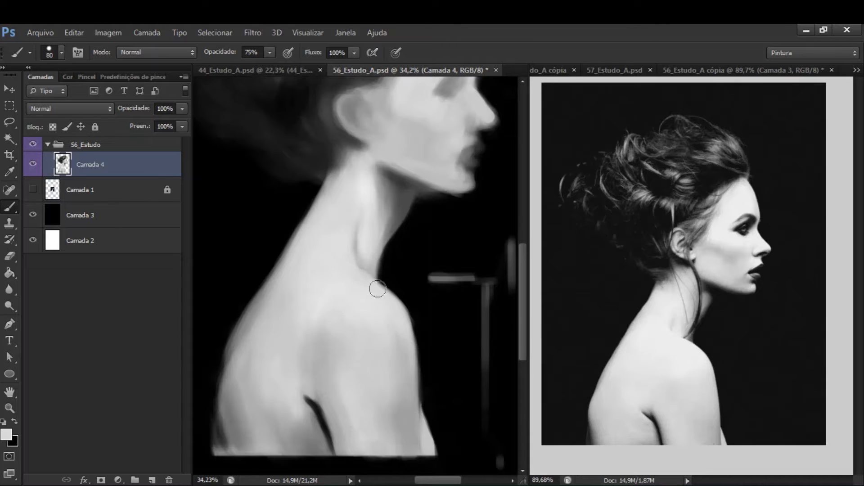
Step: Smooth the light tones along the side of the neck with a 125 px brush at 50% opacity
key("bracketright")
key("bracketright")
key("bracketright")
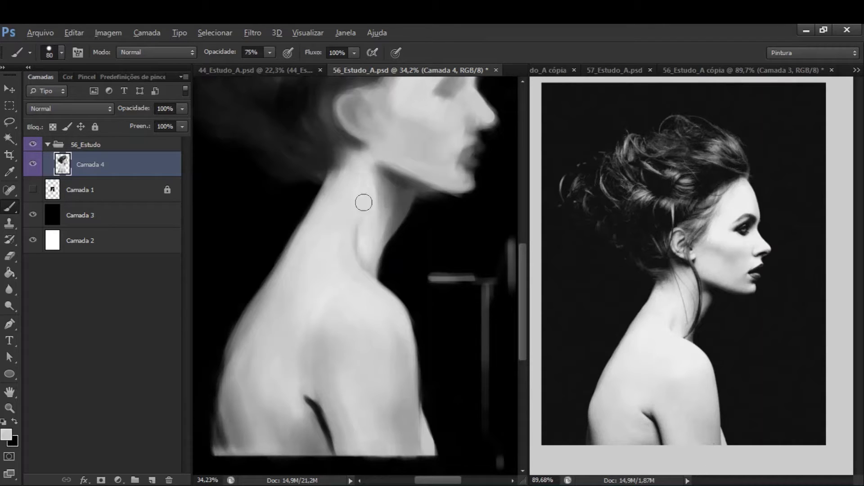
key("5")
scroll(380, 261, "right", 1)
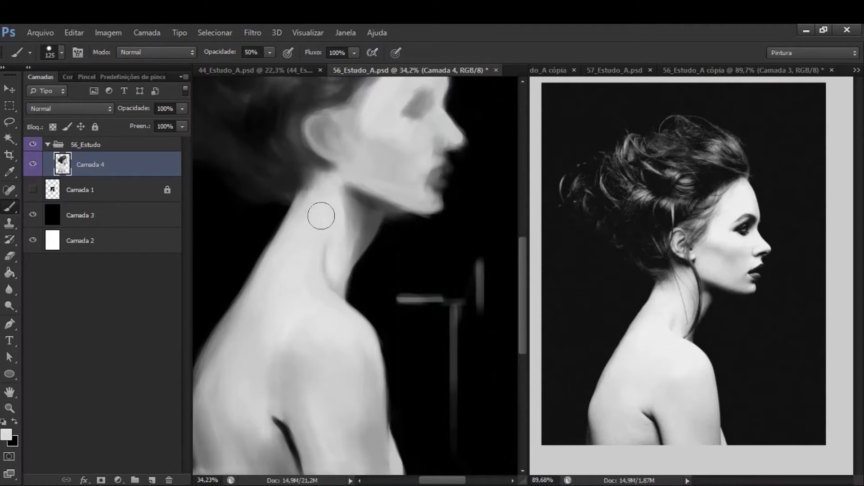
Step: Define the vertical fold of the neck with a 45 px brush at 65% opacity
key("bracketleft")
key("bracketleft")
key("bracketleft")
key("bracketleft")
key("bracketleft")
key("bracketleft")
key("bracketleft")
scroll(438, 210, "down", 2)
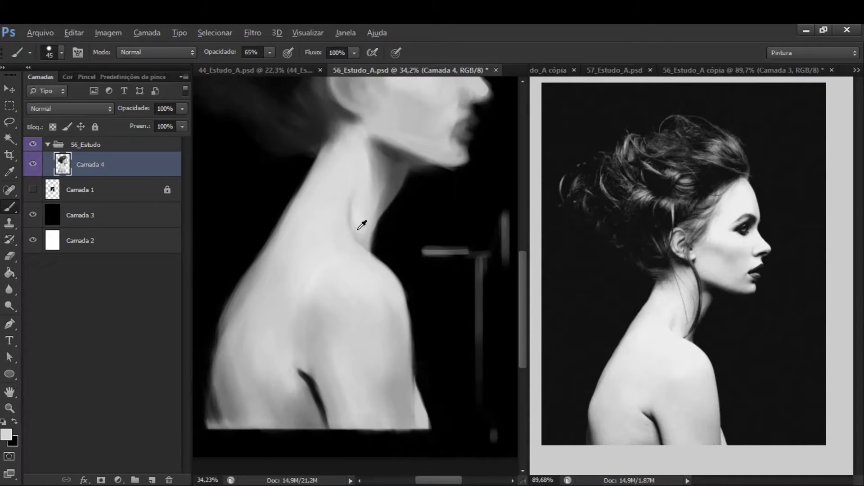
left_click_drag(353, 224, 355, 194)
Step: Soften the neck below the ear and jaw with a 100 px brush at 50% opacity, and save the document
scroll(349, 188, "up", 2)
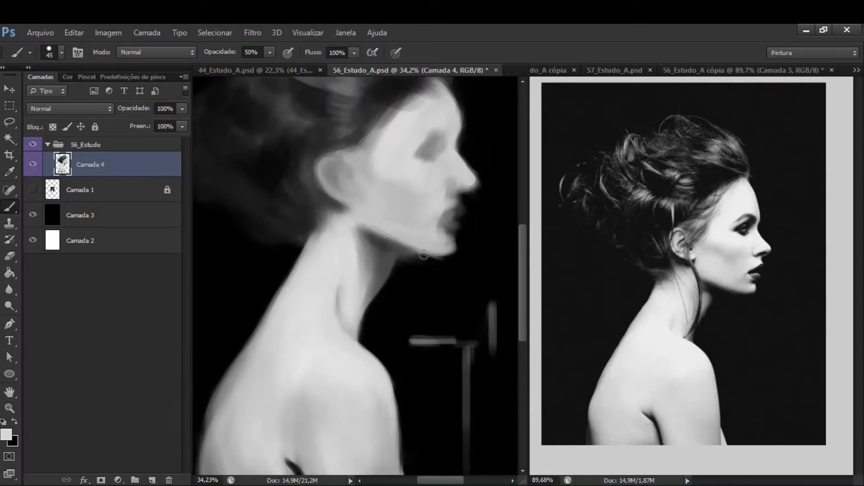
key("bracketright")
key("bracketright")
key("bracketright")
key("bracketright")
key("bracketright")
key("bracketright")
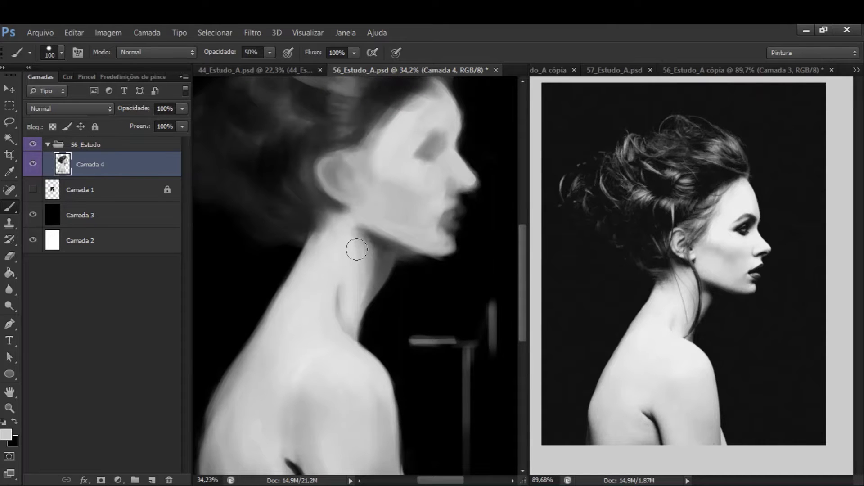
key("ctrl+s")
key("ctrl+0")
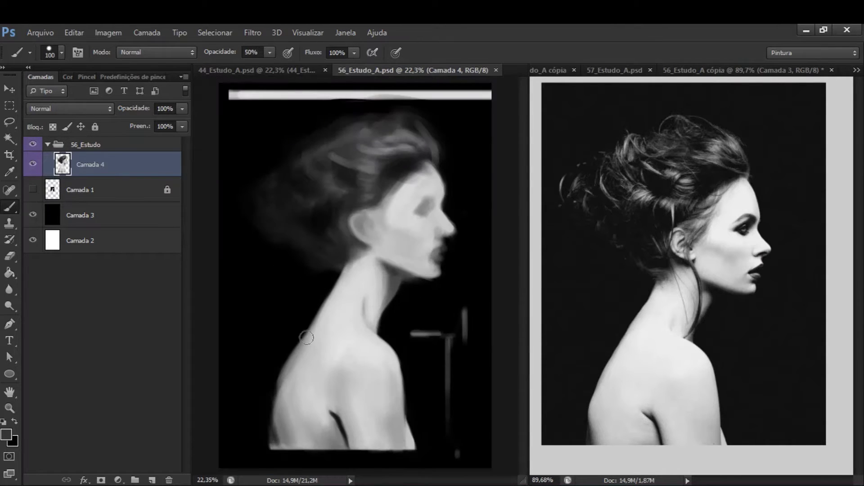
Step: Clean the outer contour of the back with the Eraser, check the figure flipped horizontally, restore its orientation, and save
key("e")
left_click(269, 379)
key("ctrl+shift+h")
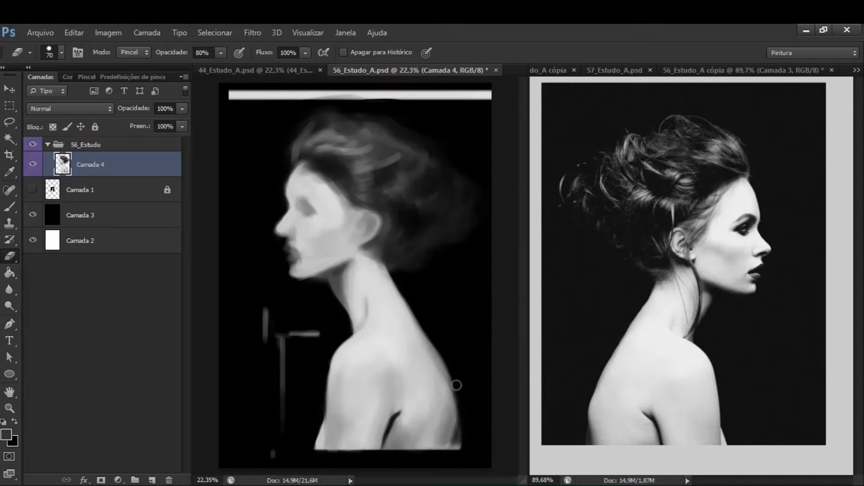
key("ctrl+shift+h")
key("ctrl+s")
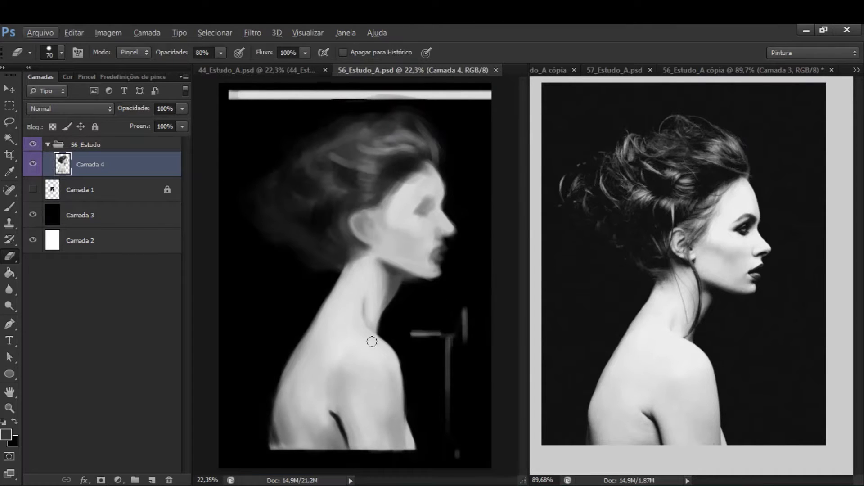
Step: Blend the transition between shoulder and neck base with a 100 px brush at 50% opacity, and save the document
key("b")
left_click_drag(372, 341, 358, 327)
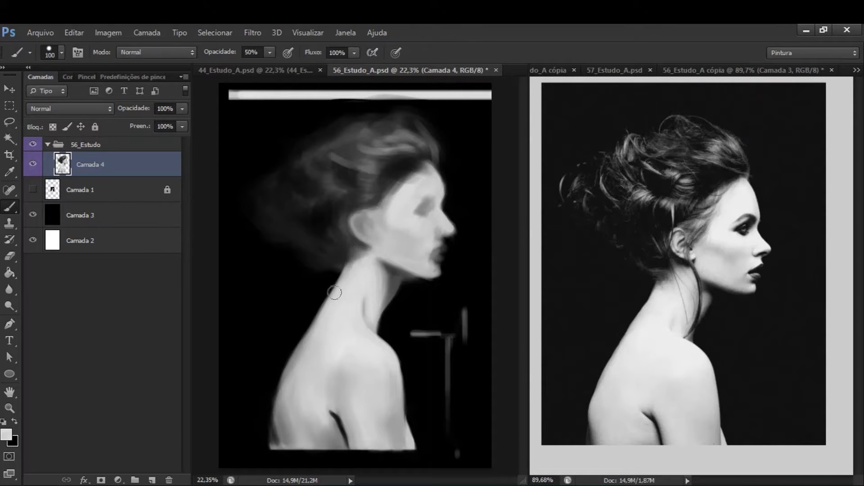
key("ctrl+s")
Step: Refine the arm's outer edge and the light sliver beside its lower end with a 20 px brush at 80% opacity
key("e")
scroll(403, 245, "up", 3)
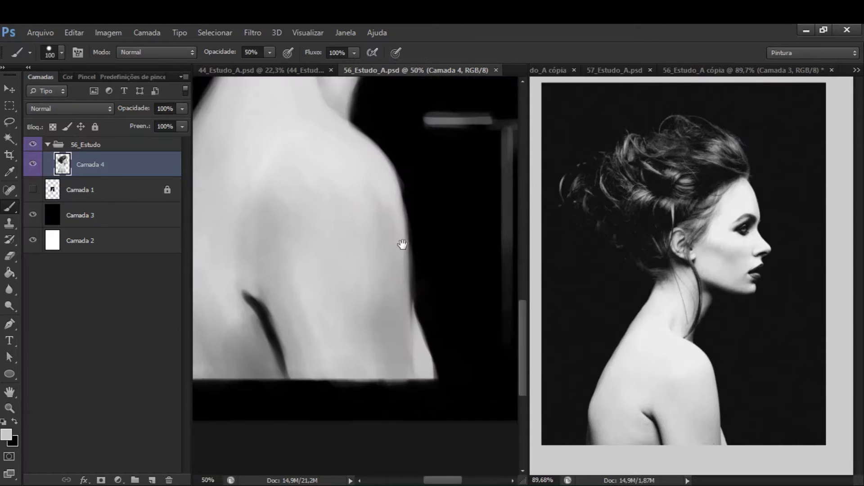
left_click_drag(410, 234, 407, 261)
key("b")
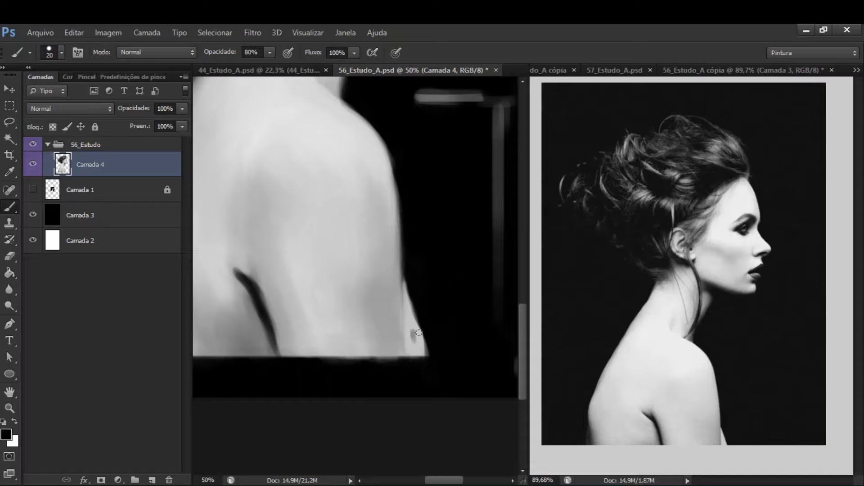
left_click_drag(407, 296, 425, 351)
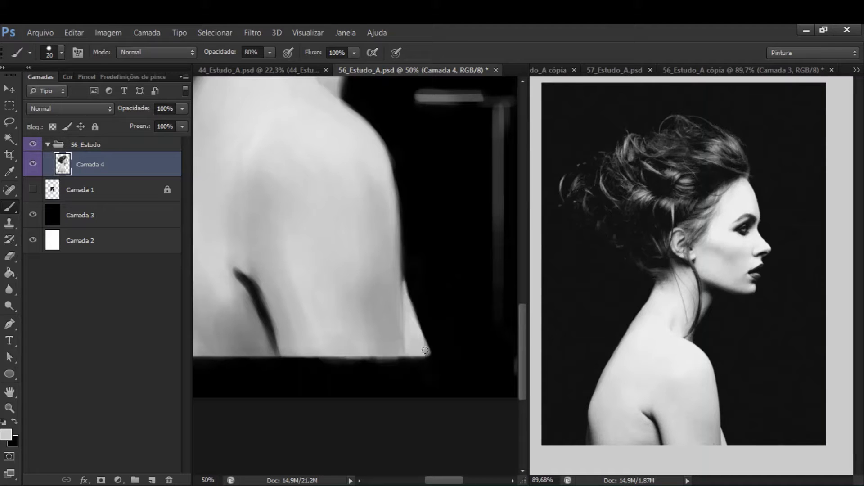
Step: Blend the fold and front of the neck with sampled greys, reducing the brush opacity to 50%
scroll(402, 312, "up", 5)
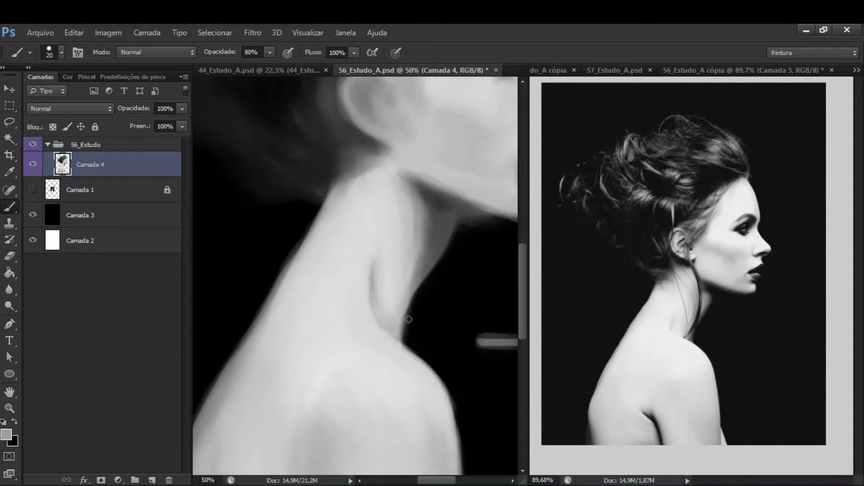
key("bracketright")
key("bracketright")
left_click(379, 306)
left_click(389, 284, "alt")
left_click(401, 257, "alt")
left_click(381, 245, "alt")
key("bracketleft")
key("5")
key("ctrl+0")
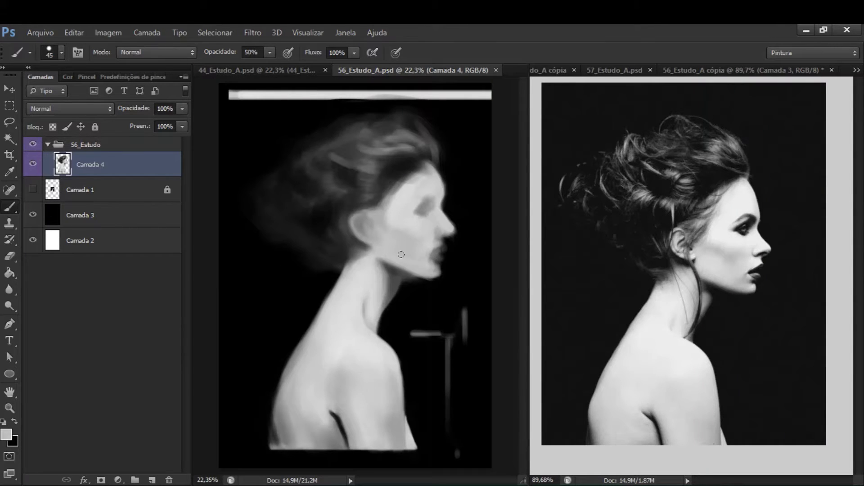
Step: Retouch the jaw tones and extend the forehead contour at 80% opacity, flipping the canvas horizontally for the forehead and back again
left_click_drag(402, 254, 401, 262)
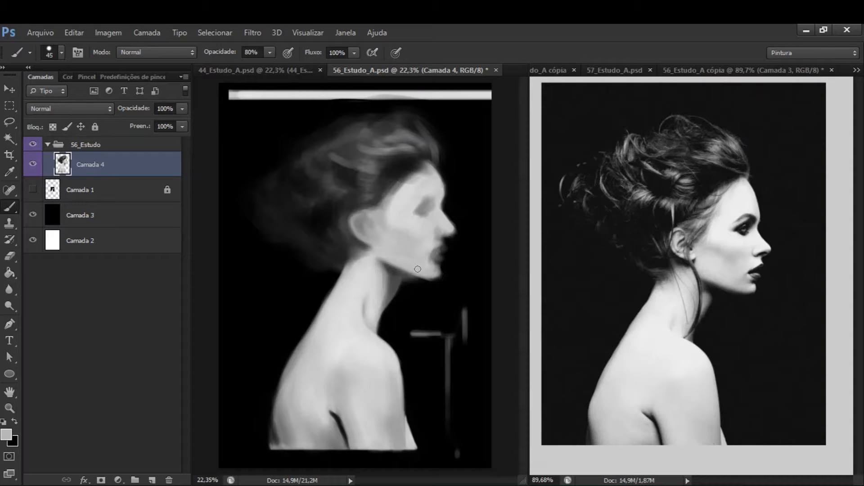
left_click(457, 265, "alt")
key("ctrl+shift+h")
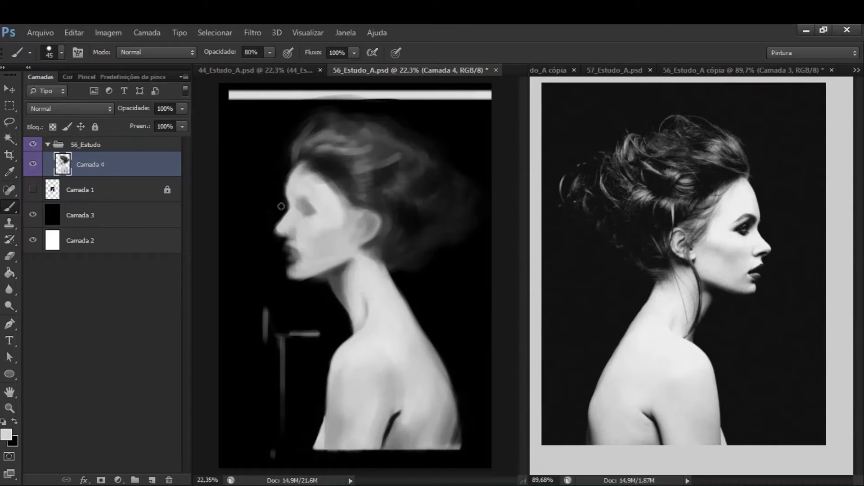
left_click_drag(288, 196, 289, 180)
key("ctrl+shift+h")
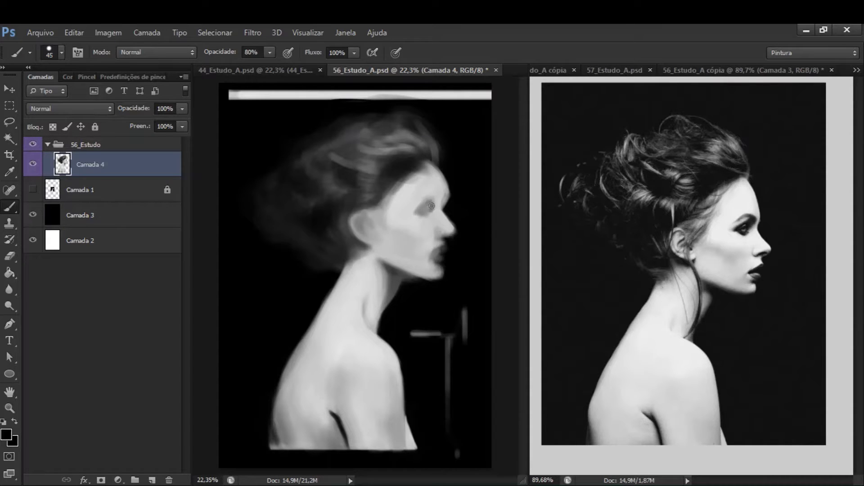
Step: Darken and reshape the eye socket with sampled greys, using a 50 px brush at 65% opacity
left_click(430, 208, "alt")
key("6")
key("5")
key("bracketright")
left_click(438, 194, "alt")
left_click(423, 215, "alt")
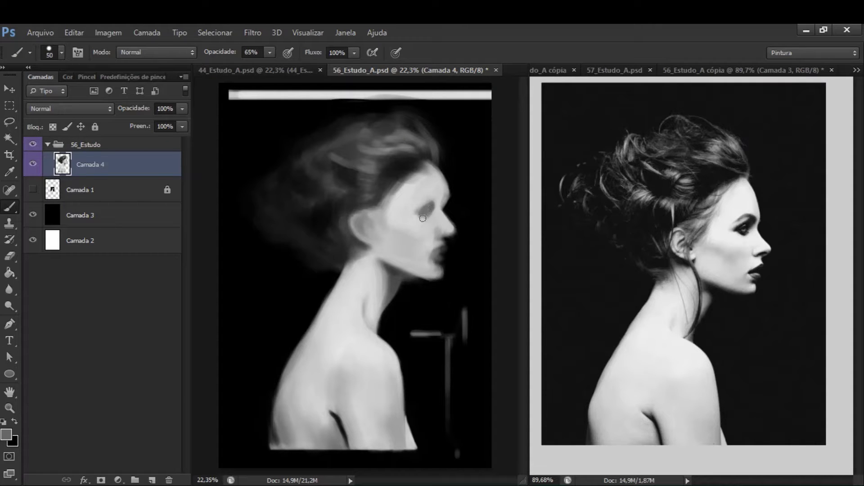
left_click_drag(423, 219, 435, 210)
Step: Clean the chin's edge with the Eraser and retouch the skin around the mouth and jaw with sampled grey
key("e")
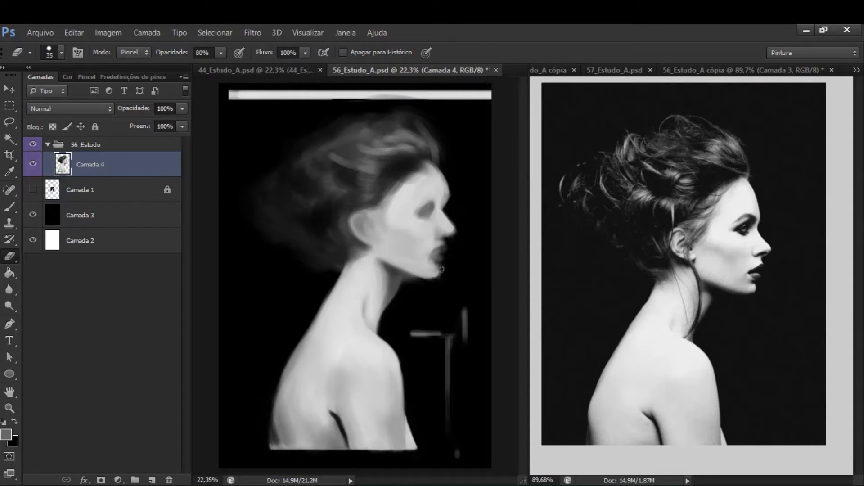
key("b")
left_click(429, 262, "alt")
left_click(423, 280, "alt")
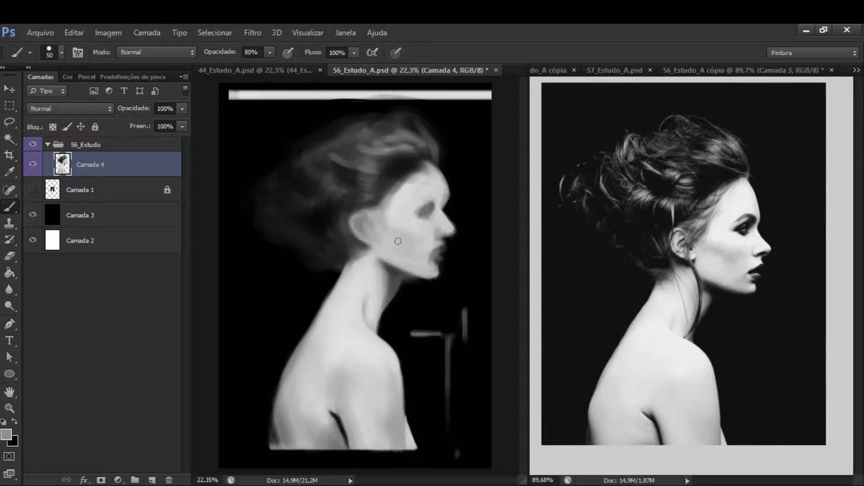
Step: Model the cheek and jaw shading with sampled greys, using a 100 px brush at 80% opacity
left_click(404, 229, "alt")
key("bracketright")
key("bracketright")
key("bracketright")
key("bracketright")
key("bracketright")
left_click(394, 227, "alt")
left_click(426, 259, "alt")
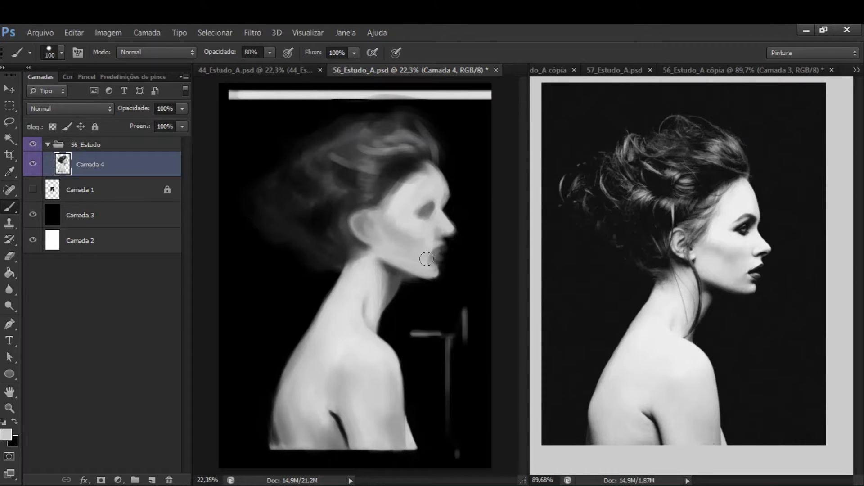
left_click(415, 282, "alt")
left_click(402, 251, "alt")
Step: Paint the hair strands behind and below the ear with sampled greys at 80% opacity
left_click(363, 250, "alt")
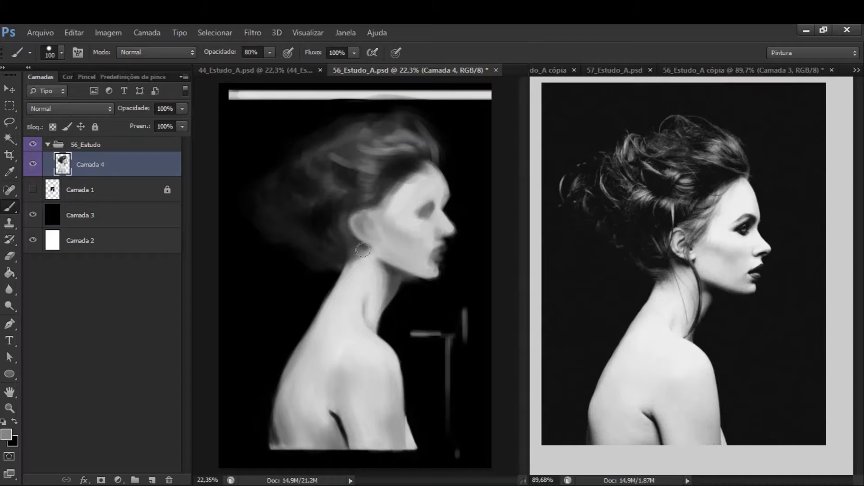
left_click(356, 248, "alt")
left_click(356, 245, "alt")
left_click(320, 210, "alt")
Step: Darken the back of the hair mass with sampled dark grey at 80% opacity
key("bracketright")
key("bracketright")
key("bracketright")
key("bracketright")
key("bracketright")
key("bracketright")
key("bracketright")
left_click(283, 227, "alt")
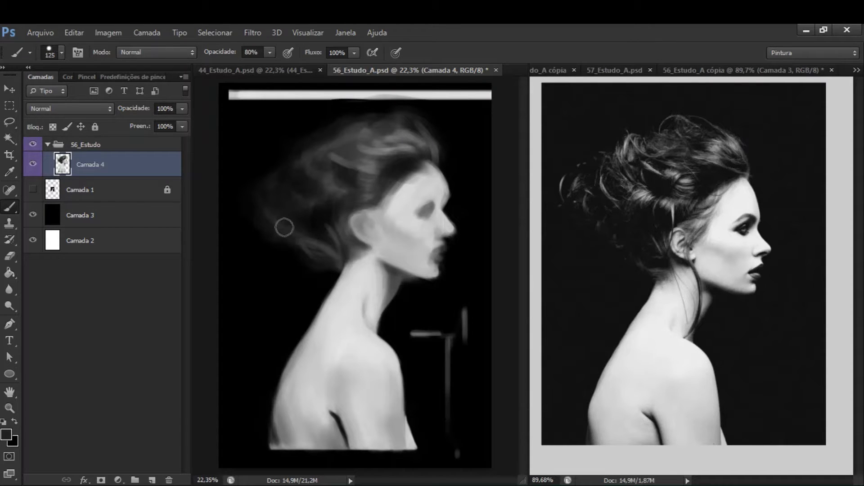
Step: Fade the outer edges of the hair into the background with a 300 px black brush at 25% opacity
key("5")
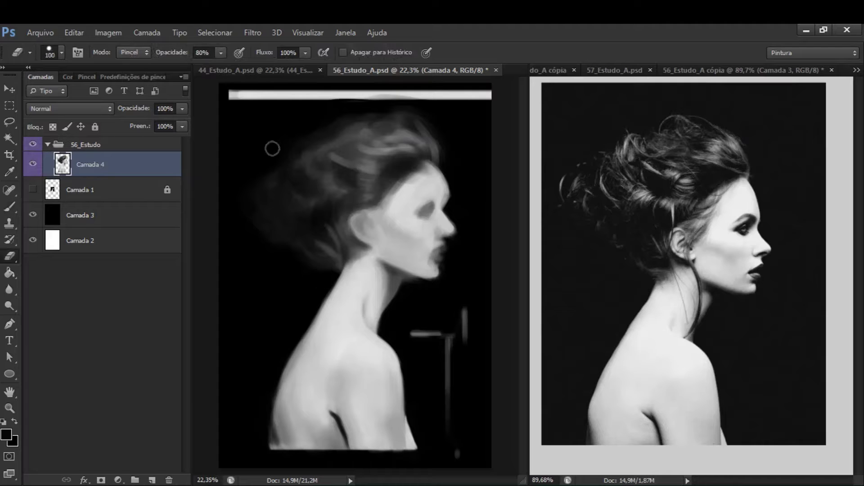
key("bracketright")
key("bracketright")
key("bracketright")
key("bracketright")
key("bracketright")
key("2")
key("5")
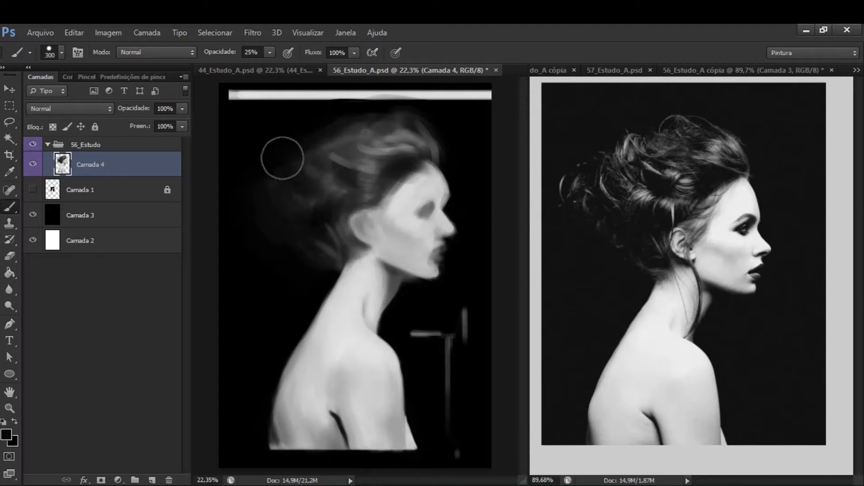
left_click_drag(350, 125, 424, 124)
Step: Refine the neck's front edge below the jaw, using a 90 px brush at 25% opacity
key("bracketleft")
key("bracketleft")
key("bracketleft")
key("bracketleft")
key("bracketleft")
key("bracketleft")
key("bracketleft")
key("ctrl+plus")
key("ctrl+plus")
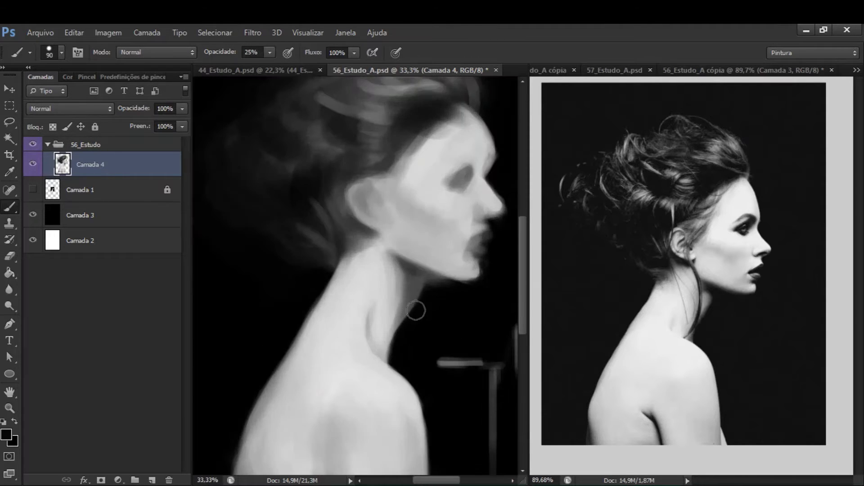
mouse_move(403, 327)
left_mouse_down()
mouse_move(376, 347)
mouse_move(409, 286)
mouse_move(440, 266)
mouse_move(451, 269)
left_mouse_up()
Step: Undo the last erasing in front of the neck and reduce the Eraser to 40 px at 80% opacity
scroll(406, 274, "down", 1)
key("e")
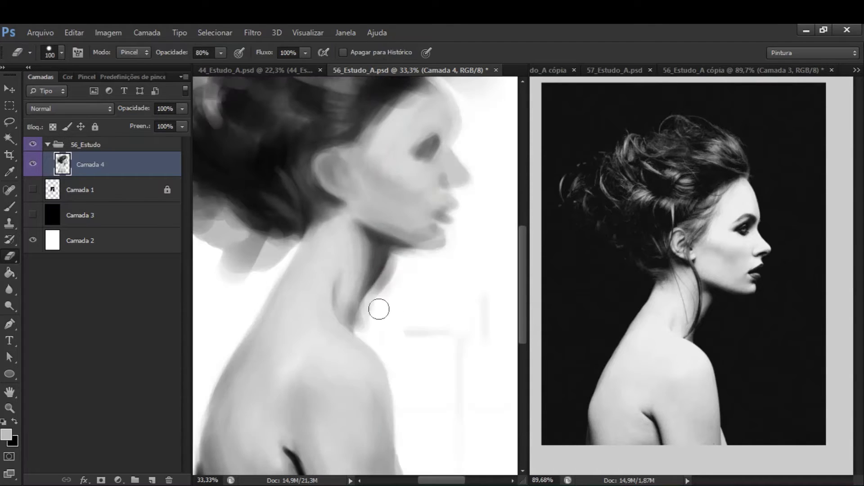
key("ctrl+z")
key("bracketleft")
key("bracketleft")
key("bracketleft")
key("bracketleft")
key("bracketleft")
key("bracketleft")
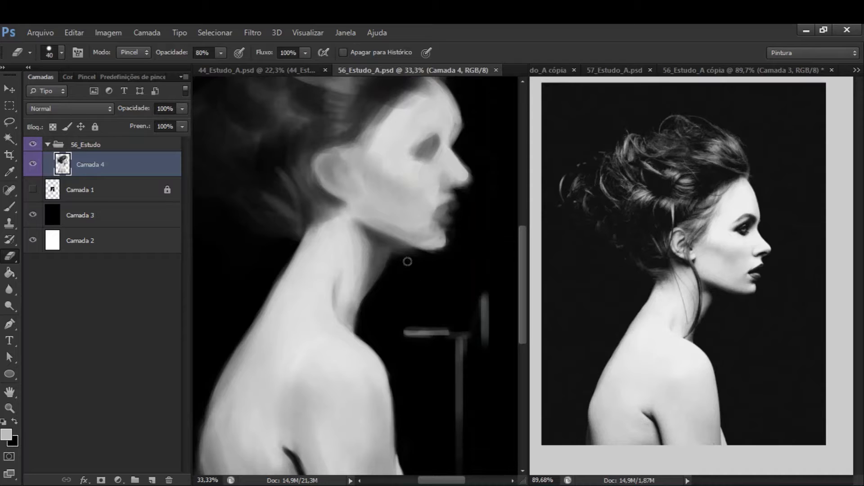
Step: Shade the underside of the jawline towards the chin with a sampled grey, using a 35 px brush at 65% opacity
key("b")
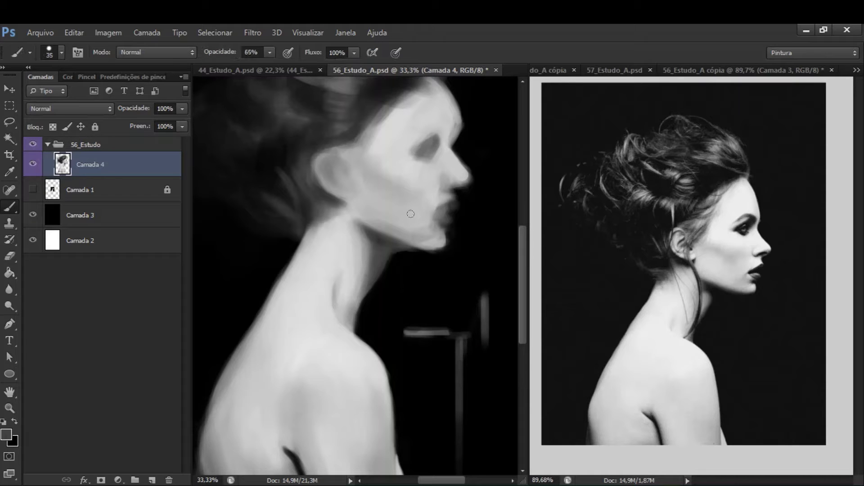
left_click(423, 251, "alt")
left_click_drag(373, 227, 421, 240)
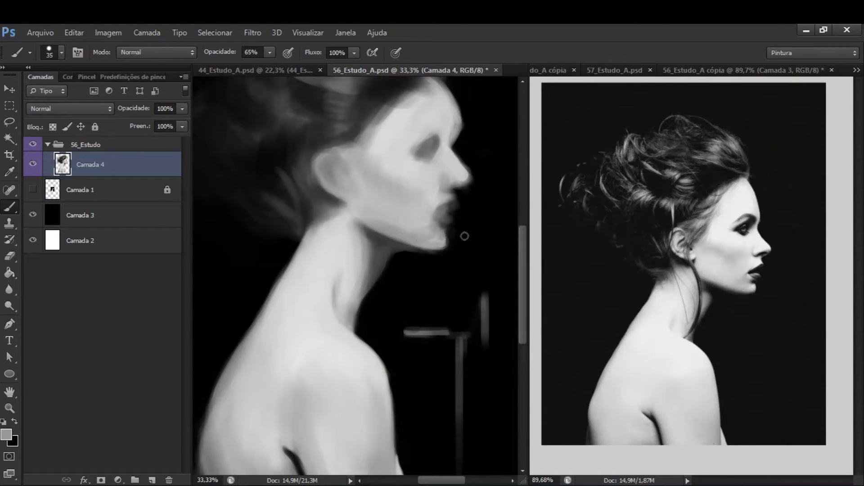
Step: Trim the forehead and nose-bridge contour with a 70 px Eraser at 60% opacity, flipping the canvas horizontally to work on it
scroll(468, 270, "down", 3)
key("e")
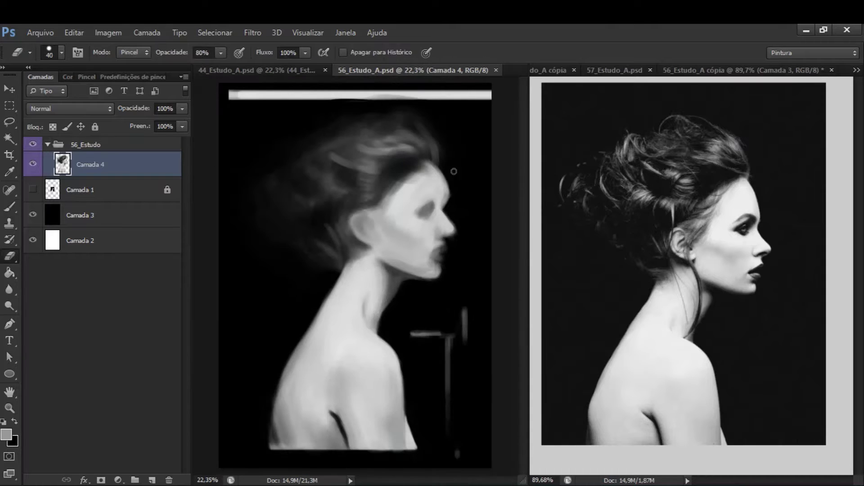
mouse_move(443, 186)
left_mouse_down()
mouse_move(455, 189)
mouse_move(456, 225)
left_mouse_up()
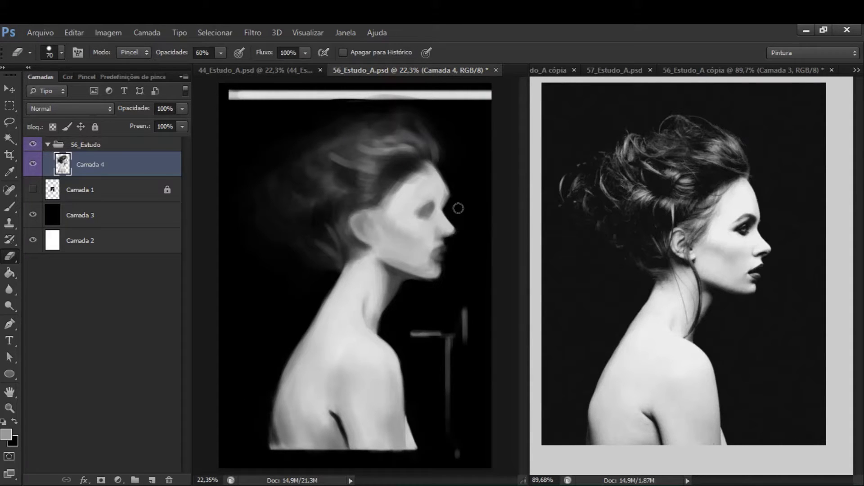
left_click_drag(451, 191, 454, 181)
key("ctrl+shift+h")
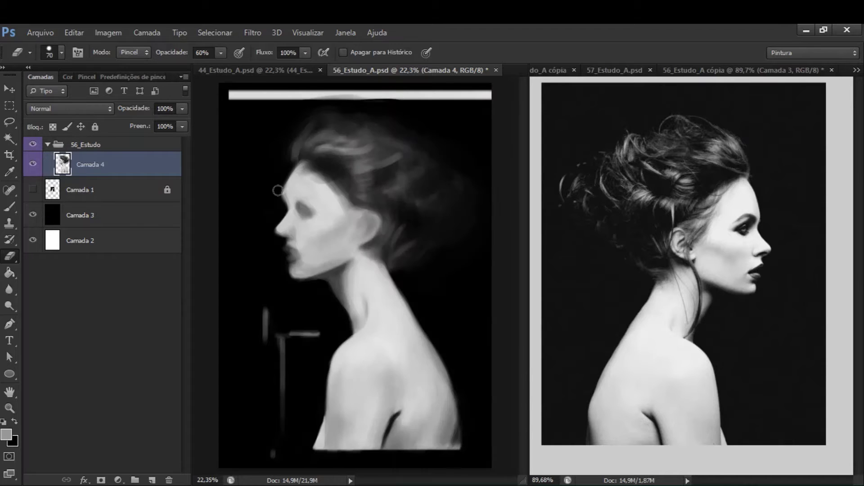
left_click_drag(277, 200, 291, 172)
Step: Redefine the forehead, brow notch and nose profile with sampled light grey and black, using a 40 px brush at 65% opacity
scroll(291, 191, "up", 3)
key("b")
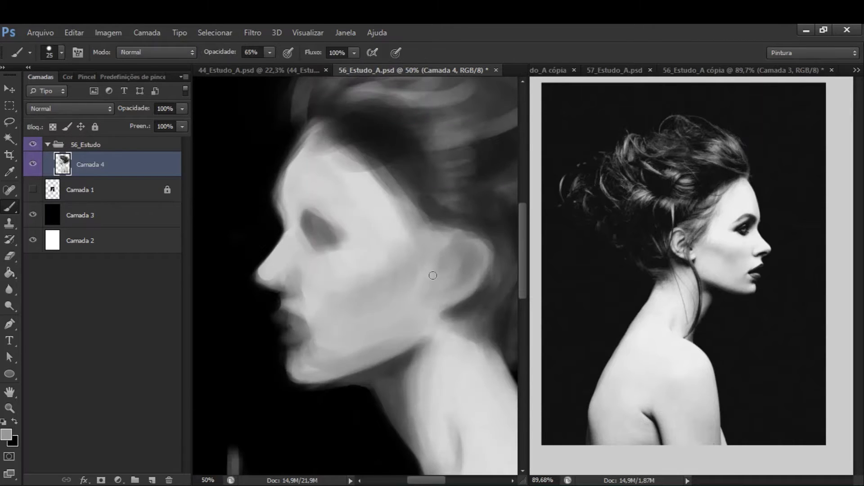
left_click(285, 193, "alt")
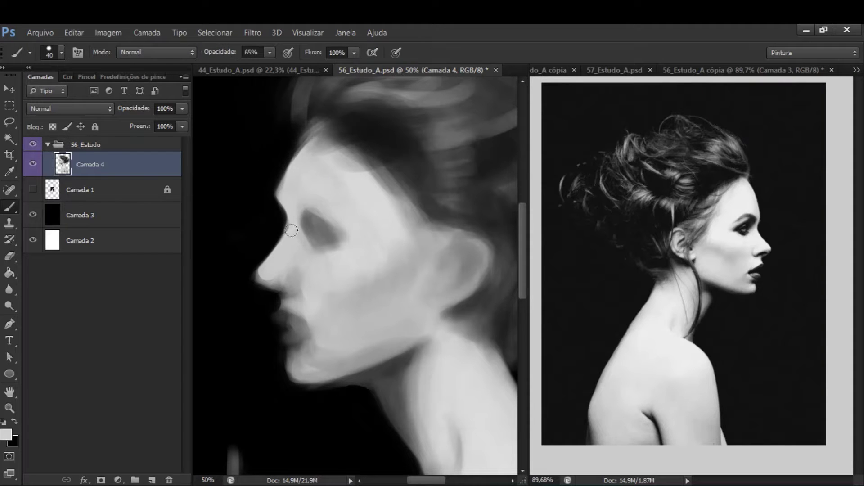
left_click(248, 163, "alt")
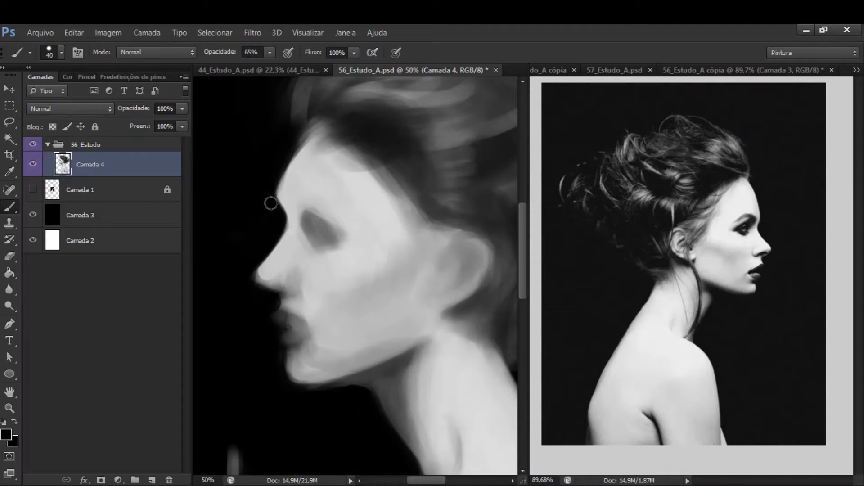
left_click_drag(301, 135, 298, 157)
left_click(259, 279, "alt")
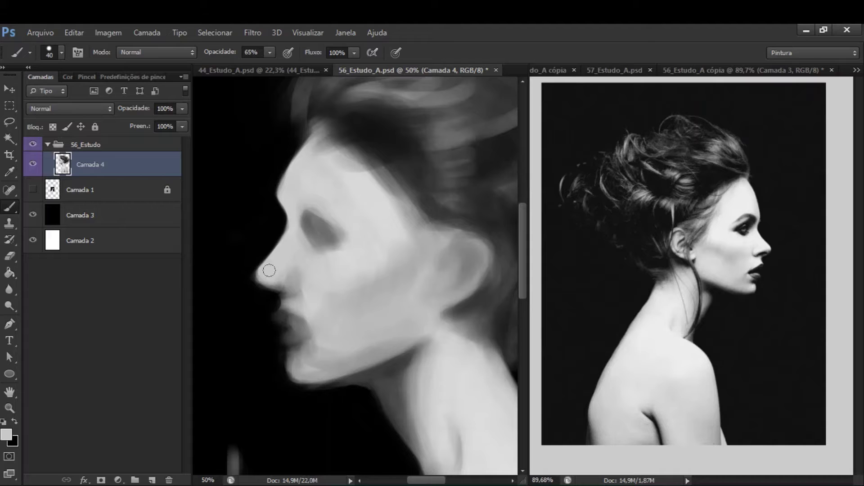
left_click_drag(269, 270, 289, 278)
Step: Flip Camada 1 horizontally in the 56_Estudo_A cópia reference document and return to the painting
key("ctrl+Tab")
left_click(133, 178)
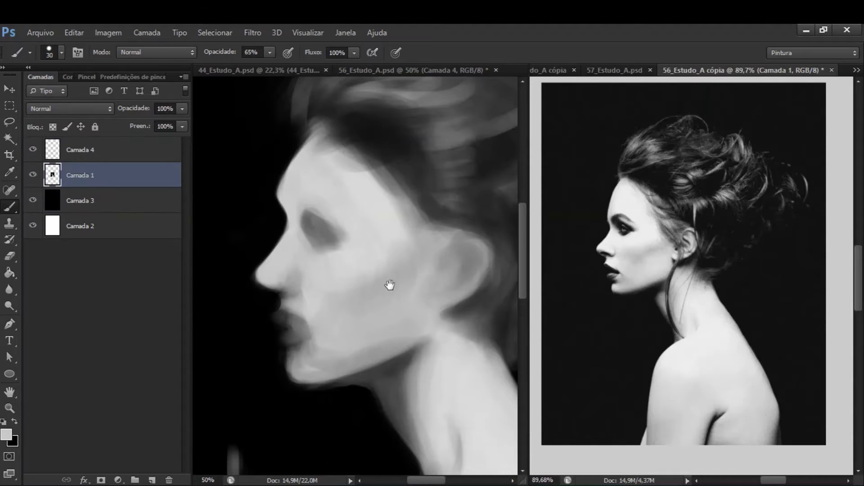
left_click(388, 285)
Step: Darken the jawline from chin to neck with sampled dark grey, using a 30 px brush at 65% opacity
scroll(350, 253, "down", 1)
key("bracketright")
scroll(286, 356, "right", 1)
mouse_move(287, 354)
left_mouse_down()
mouse_move(350, 359)
mouse_move(293, 358)
mouse_move(341, 354)
mouse_move(321, 359)
mouse_move(391, 327)
left_mouse_up()
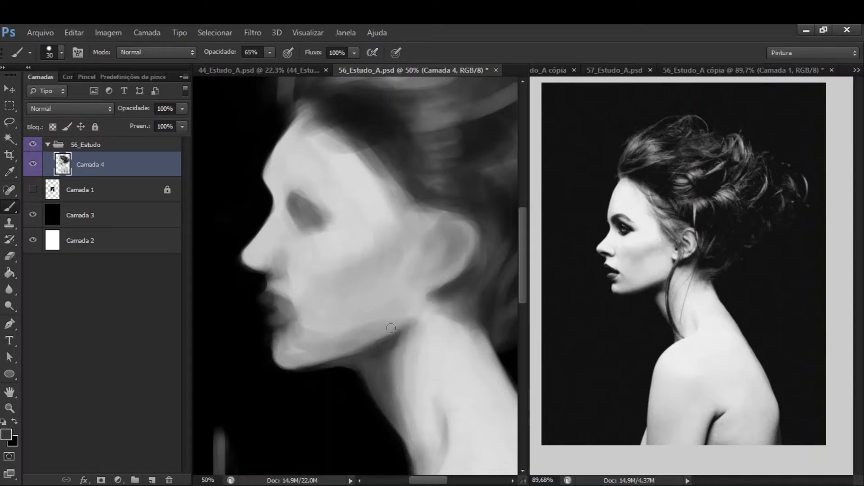
left_click(463, 313, "alt")
key("5")
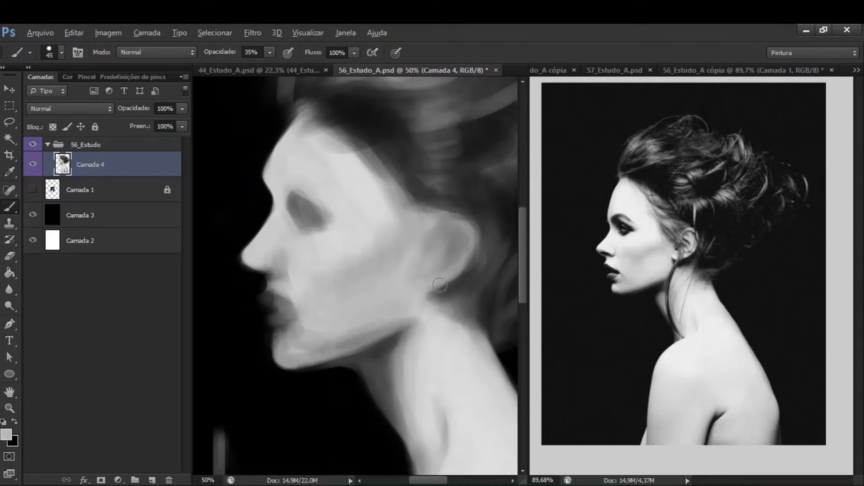
Step: Deepen the throat shadow under the jaw with sampled black and greys, using a 90 px brush at 50% opacity
left_click(358, 367, "alt")
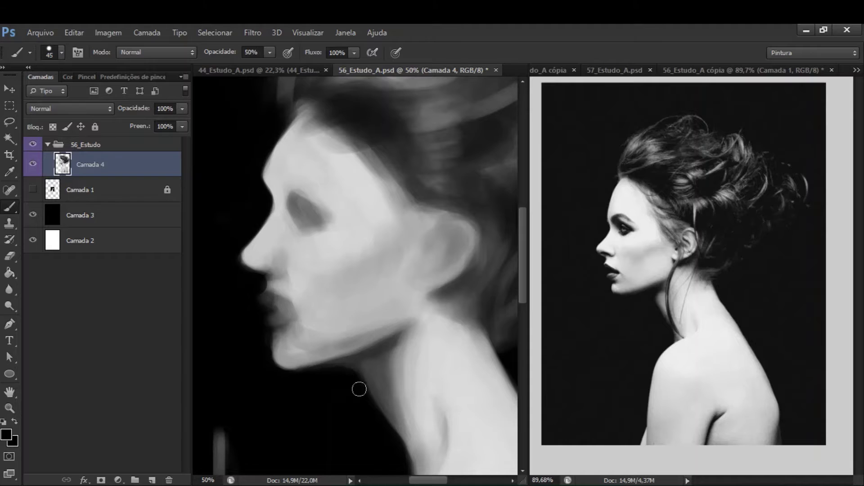
key("bracketright")
key("bracketright")
key("bracketright")
key("bracketright")
key("bracketright")
left_click_drag(384, 346, 386, 315)
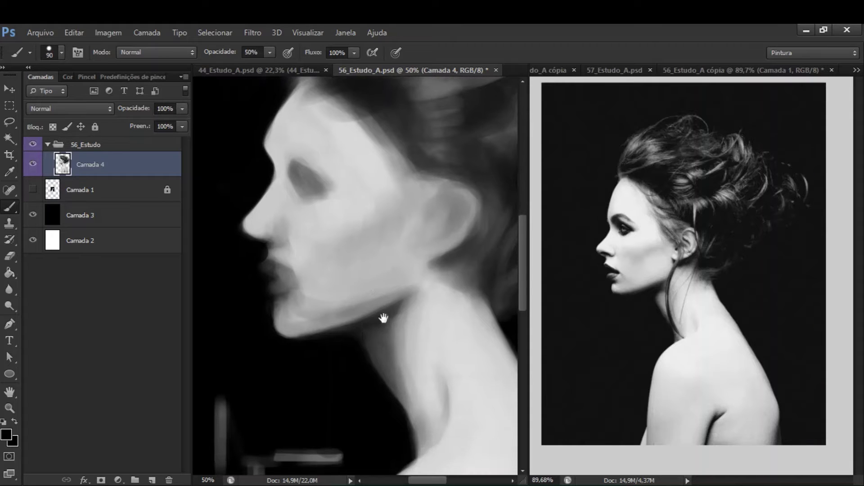
left_click(405, 344, "alt")
left_click_drag(380, 349, 400, 331)
left_click(415, 357, "alt")
key("ctrl+0")
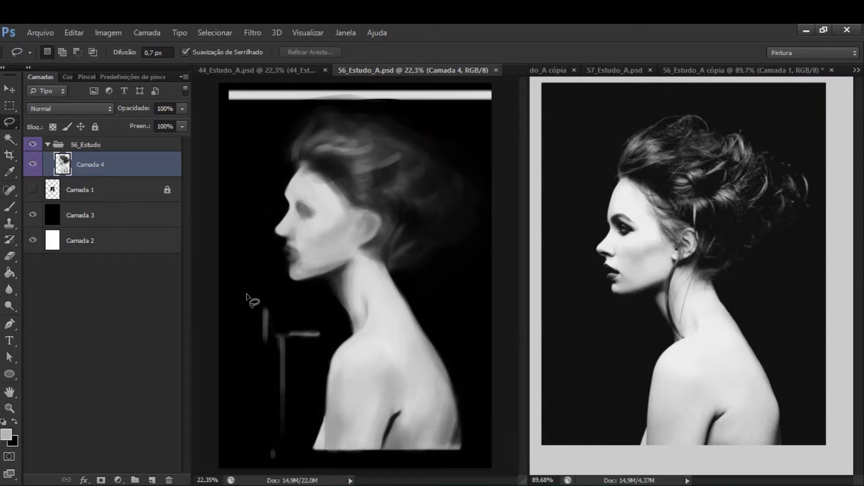
Step: Touch up the chin edge with a 60 px brush at 50% opacity and check the portrait in both horizontal orientations
key("bracketleft")
key("bracketleft")
key("bracketleft")
left_click_drag(295, 288, 308, 270)
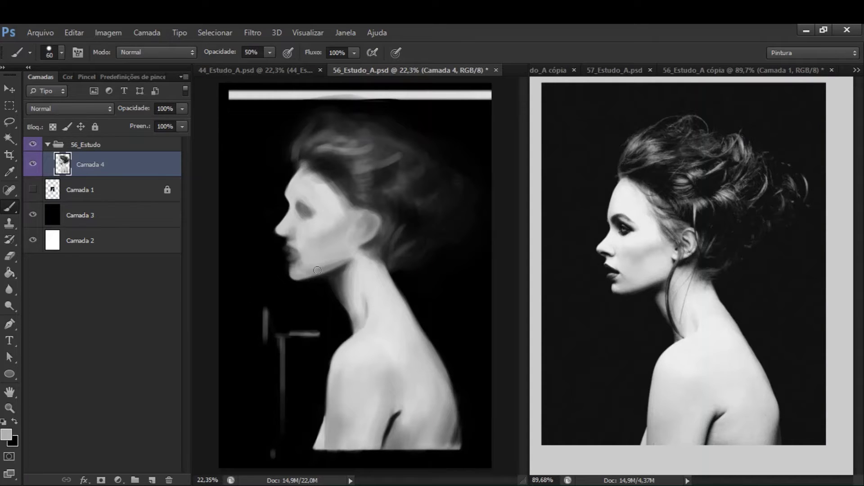
key("8")
key("h")
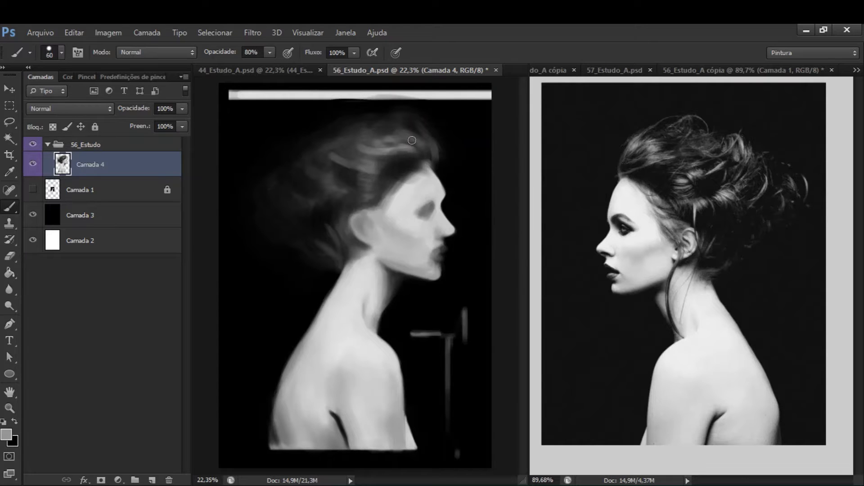
key("h")
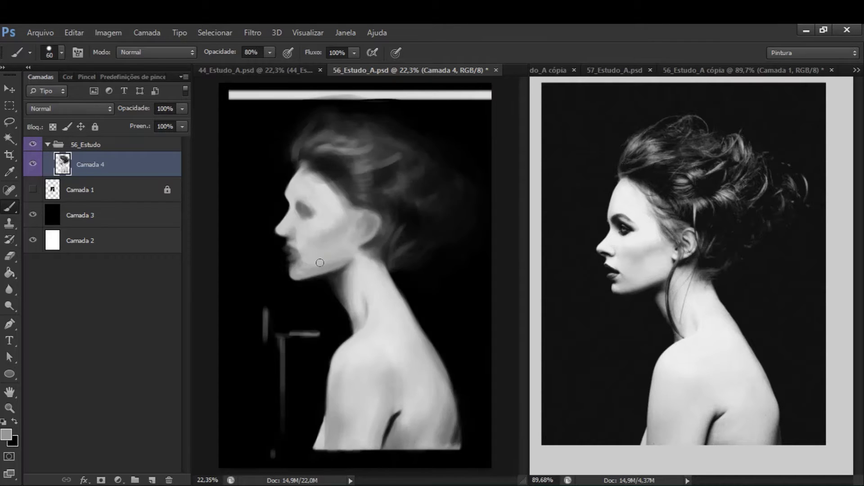
scroll(320, 262, "up", 3)
key("x")
left_click_drag(283, 276, 284, 305)
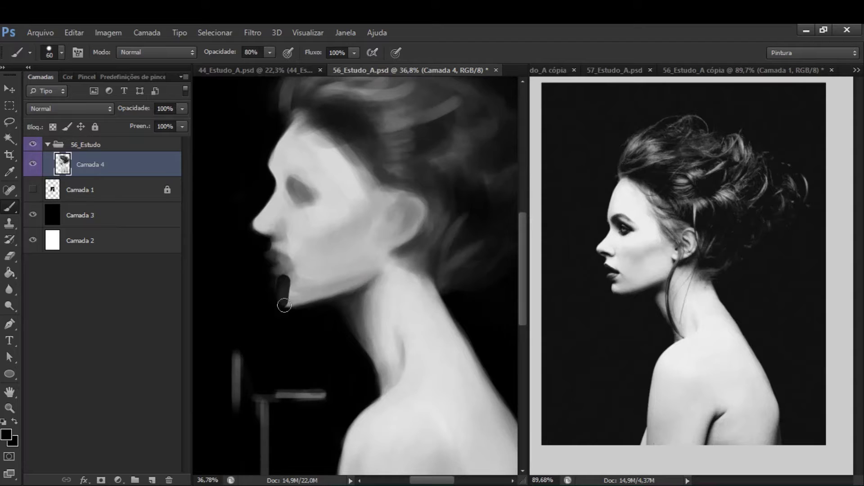
key("ctrl+z")
Step: Refine the chin and lower jaw with sampled greys, using a 50 px brush at 50% opacity
key("5")
left_click(277, 285, "alt")
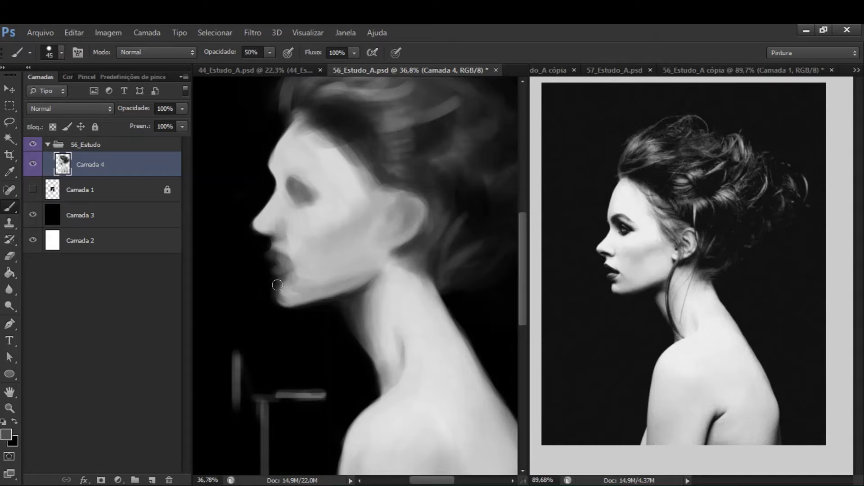
left_click(270, 287, "alt")
left_click_drag(322, 262, 369, 265)
left_click(351, 291, "alt")
key("bracketright")
left_click(351, 295, "alt")
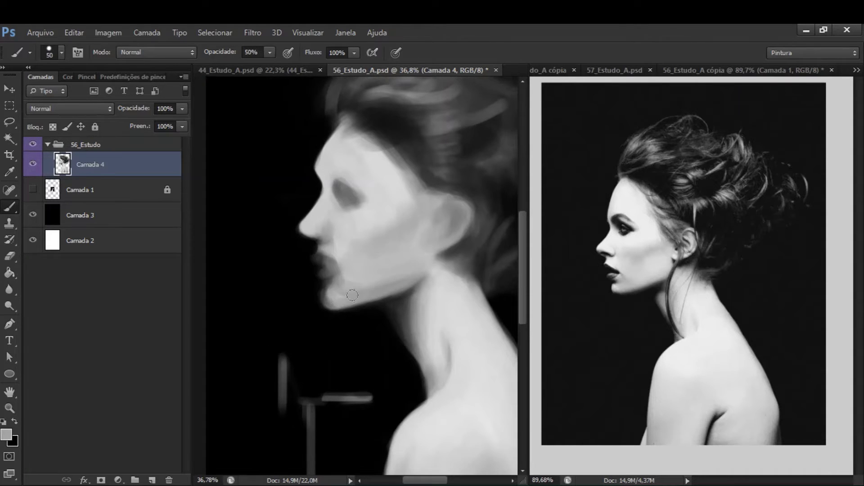
mouse_move(352, 295)
left_mouse_down()
mouse_move(423, 280)
mouse_move(401, 310)
mouse_move(426, 291)
mouse_move(425, 266)
left_mouse_up()
Step: Blend the shading from the jaw corner up to the ear with a larger brush and sampled grey at 50% opacity
left_click(415, 290, "alt")
key("bracketright")
key("bracketright")
key("bracketright")
mouse_move(408, 298)
left_mouse_down()
mouse_move(407, 320)
mouse_move(375, 294)
mouse_move(388, 209)
mouse_move(410, 229)
mouse_move(381, 238)
mouse_move(392, 241)
mouse_move(399, 224)
mouse_move(425, 222)
mouse_move(431, 195)
mouse_move(412, 197)
mouse_move(432, 234)
left_mouse_up()
Step: Repaint the ear's base tone and its surrounding edges with sampled greys, using a 35 px brush at 80% opacity
left_click(337, 280, "alt")
key("8")
left_click(392, 241, "alt")
key("bracketleft")
left_click(424, 222, "alt")
left_click(384, 282, "alt")
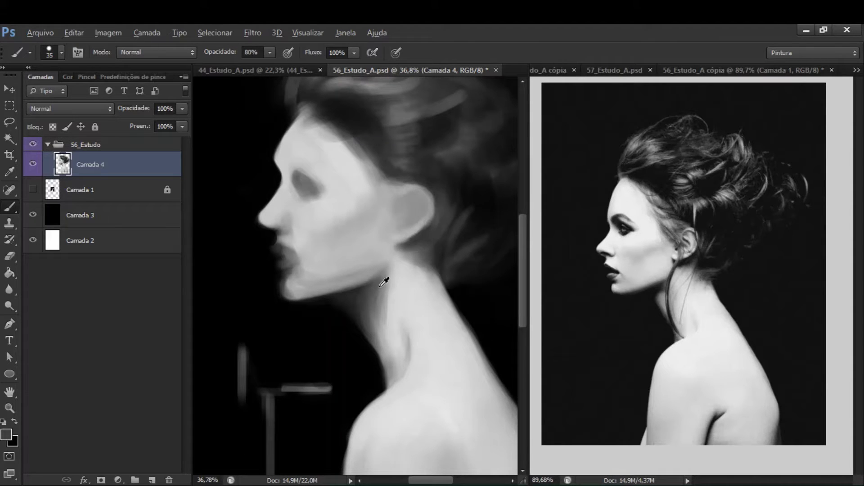
Step: Paint the inner folds of the ear with sampled greys, using a 25 px brush at 80% opacity
left_click(400, 242, "alt")
left_click(455, 248, "alt")
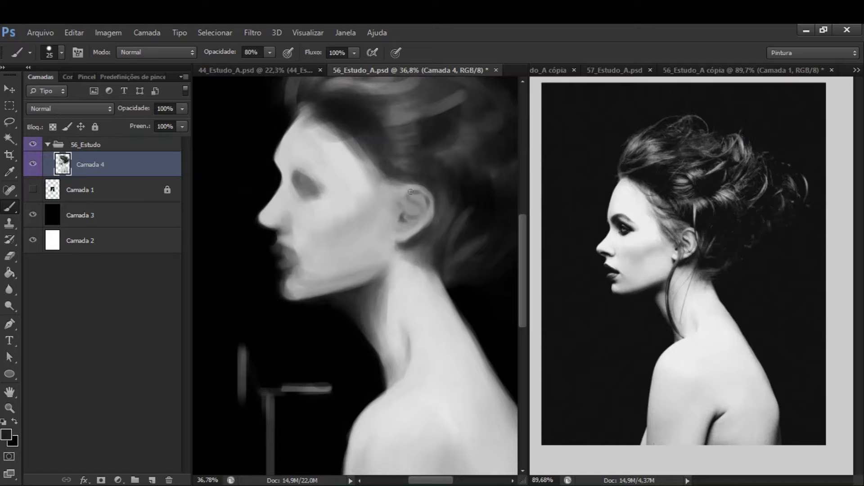
left_click_drag(408, 196, 423, 204)
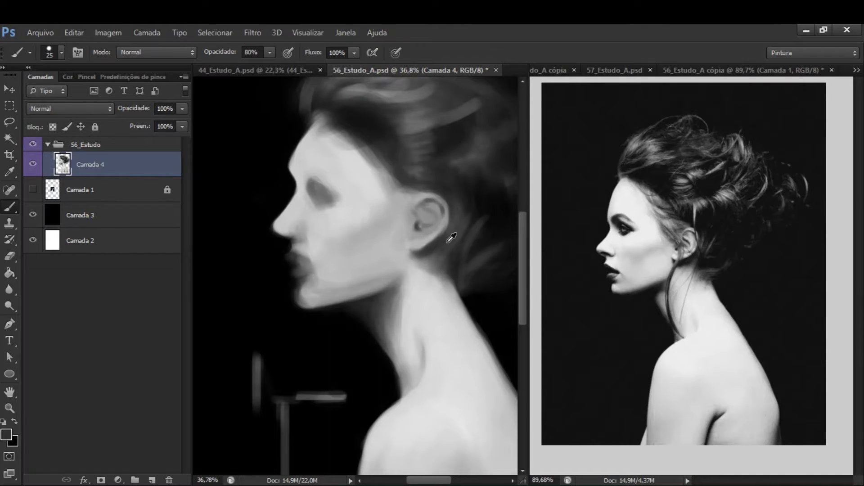
Step: Darken the hair along the hairline with sampled dark grey, using a 70 px brush at 80% opacity
key("ctrl+shift+h")
left_click(316, 245, "alt")
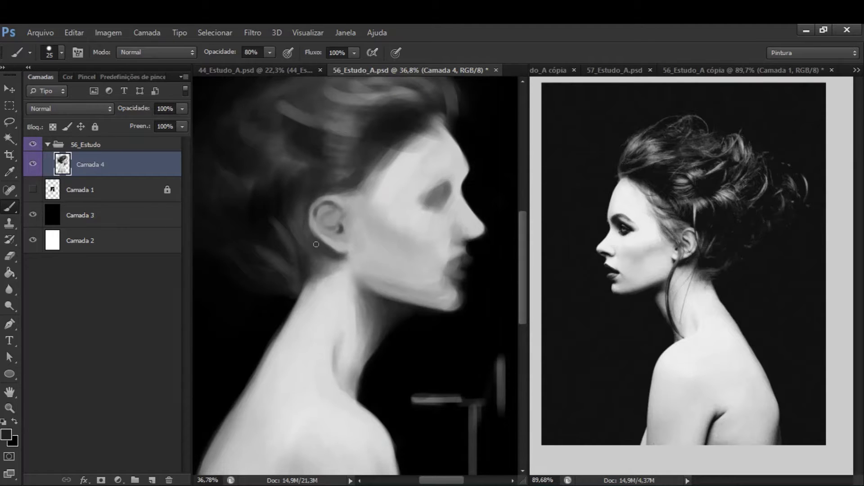
key("bracketright")
key("bracketright")
key("bracketright")
key("bracketright")
key("bracketright")
key("ctrl+shift+h")
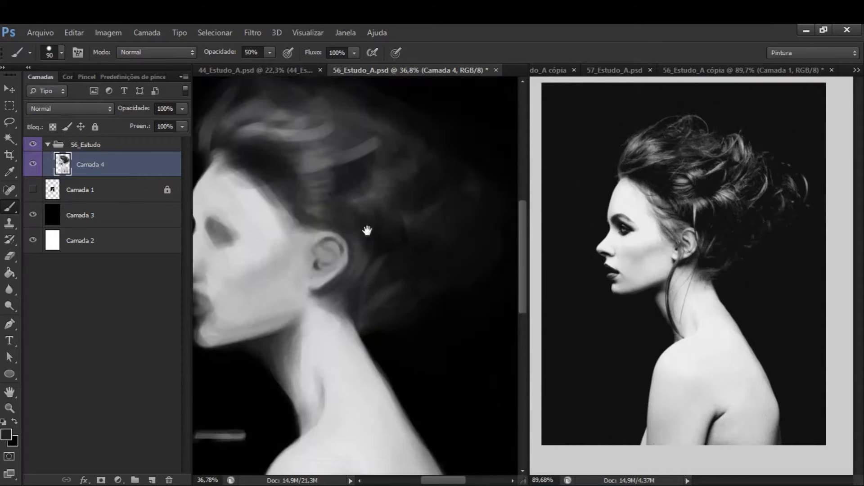
left_click_drag(310, 146, 333, 181)
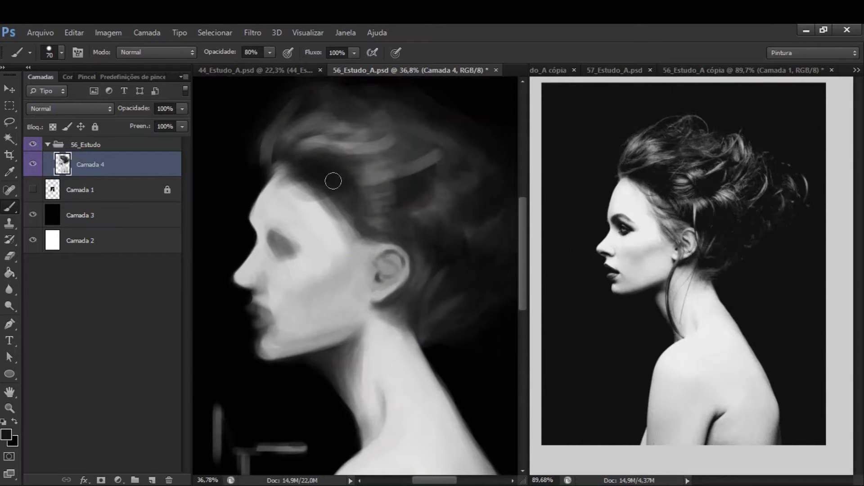
Step: Trim the top of the eye-socket shadow with sampled light skin grey, using a 70 px brush at 80% opacity
left_click(331, 210, "alt")
left_click(290, 239, "alt")
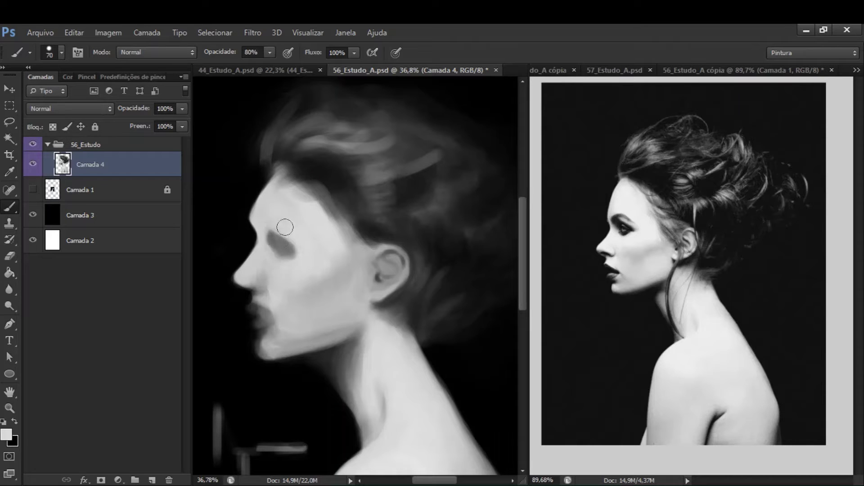
left_click_drag(256, 206, 311, 201)
Step: Reshape the forehead contour up to the hairline with sampled black and light grey at 80% opacity
left_click(298, 207, "alt")
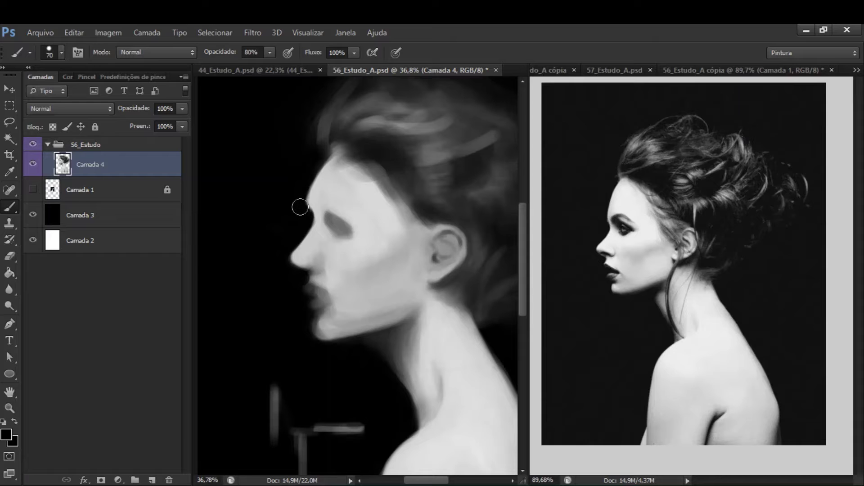
left_click(299, 163, "alt")
left_click_drag(299, 163, 267, 174)
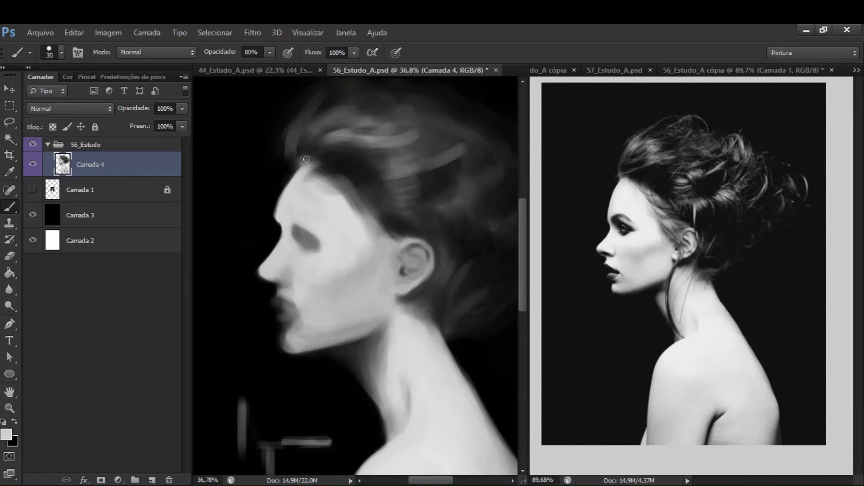
Step: Sharpen the nose bridge and tip with sampled black and light grey, using a 30 to 35 px brush at 80% opacity
left_click_drag(301, 243, 324, 234)
left_click(298, 228, "alt")
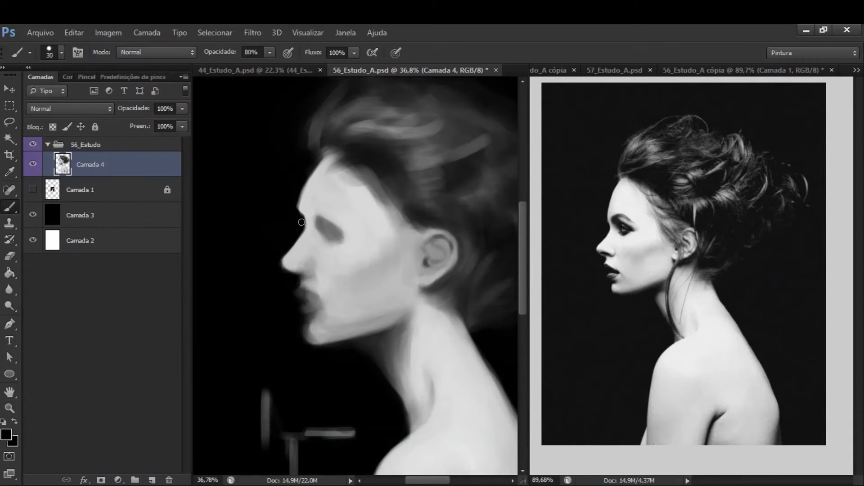
left_click(283, 259, "alt")
left_click_drag(290, 260, 304, 231)
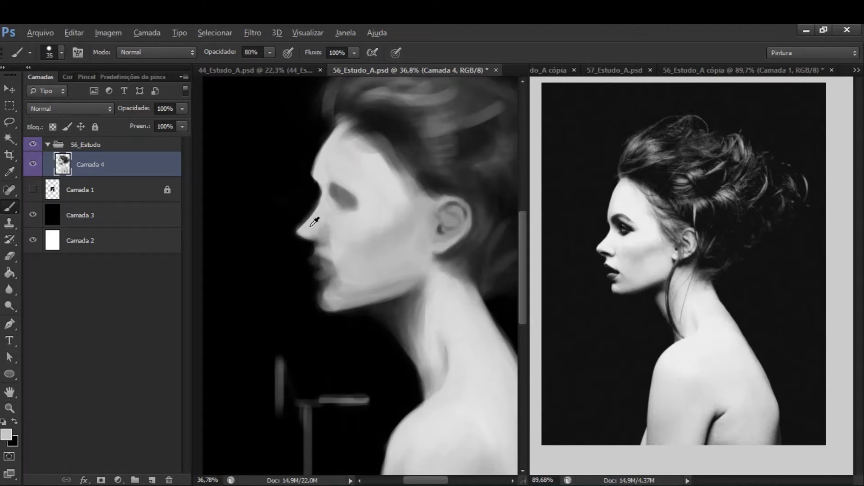
Step: Lighten the temple and smooth the cheek toward the jaw with sampled light tones, using an 80 px brush at 50% opacity
key("bracketleft")
key("bracketleft")
key("bracketleft")
left_click(355, 168, "alt")
mouse_move(359, 157)
left_mouse_down()
mouse_move(384, 174)
mouse_move(394, 200)
mouse_move(371, 193)
mouse_move(355, 144)
mouse_move(386, 174)
left_mouse_up()
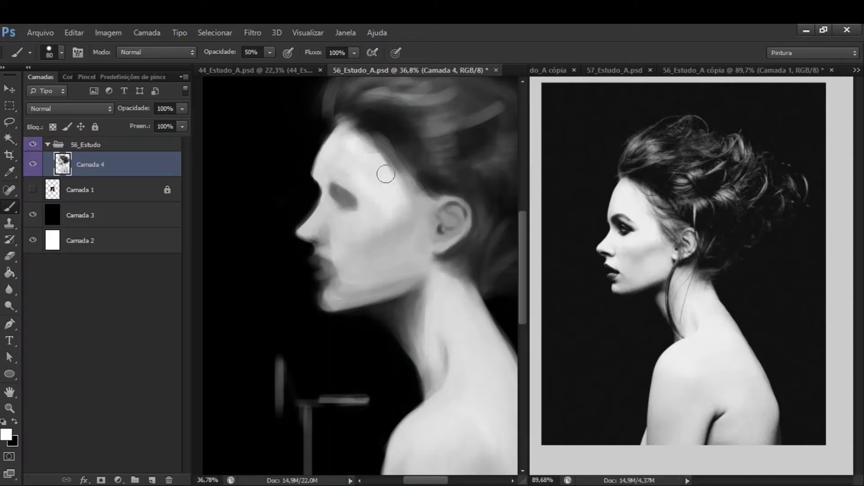
mouse_move(375, 224)
left_mouse_down()
mouse_move(373, 200)
mouse_move(336, 253)
mouse_move(394, 287)
mouse_move(330, 299)
mouse_move(389, 274)
left_mouse_up()
left_click(387, 221, "alt")
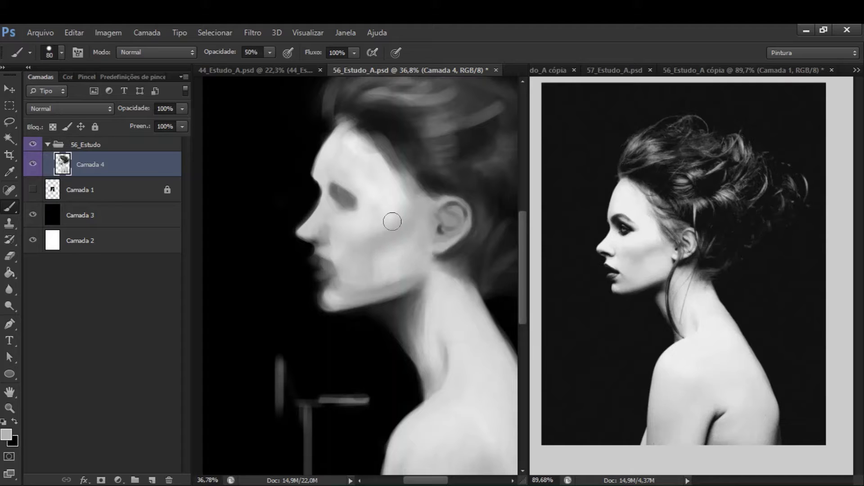
Step: Flip the canvas horizontally and blend the jaw, cheek and forehead edge with sampled light greys, using an 80 px brush at 50% opacity
key("h")
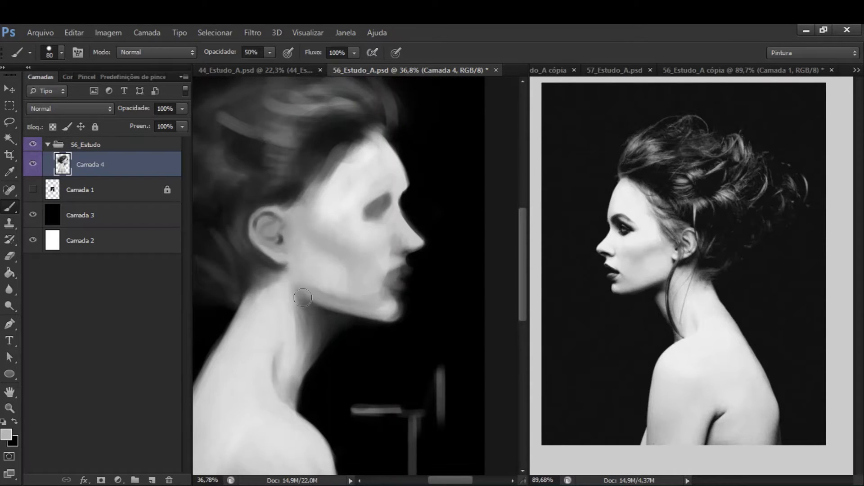
left_click(322, 285, "alt")
left_click(380, 247, "alt")
mouse_move(303, 276)
left_mouse_down()
mouse_move(337, 285)
mouse_move(310, 263)
mouse_move(340, 289)
mouse_move(349, 272)
left_mouse_up()
left_click(337, 285, "alt")
left_click(334, 210, "alt")
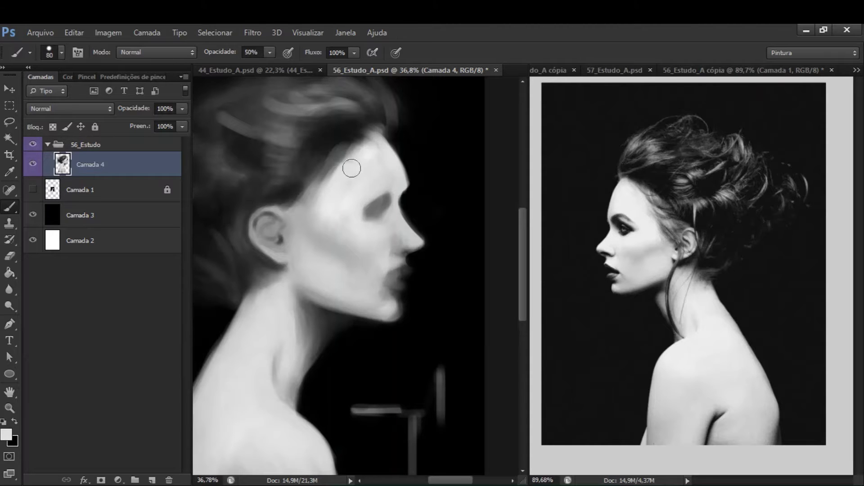
Step: Flip the canvas back to its original orientation and check the whole portrait
key("h")
key("ctrl+0")
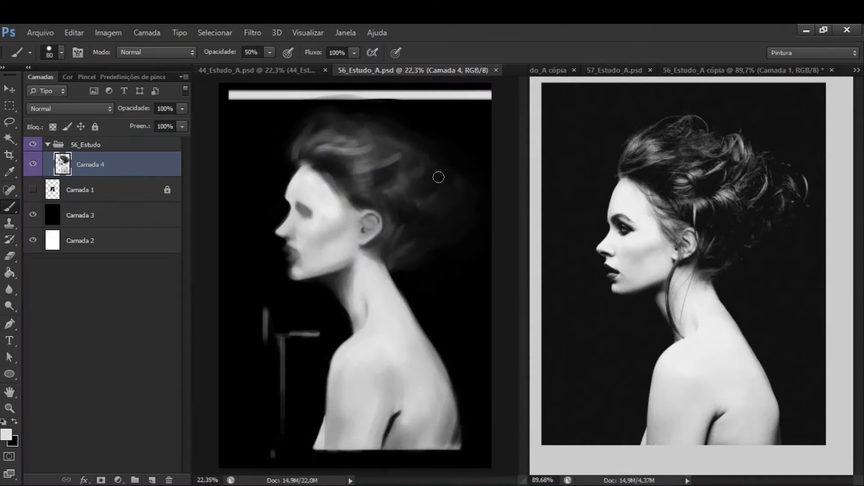
Step: Clean the profile edge around the mouth and chin with a 60 px eraser at 80% opacity, checking it with Camada 3 briefly hidden
scroll(288, 185, "up", 3)
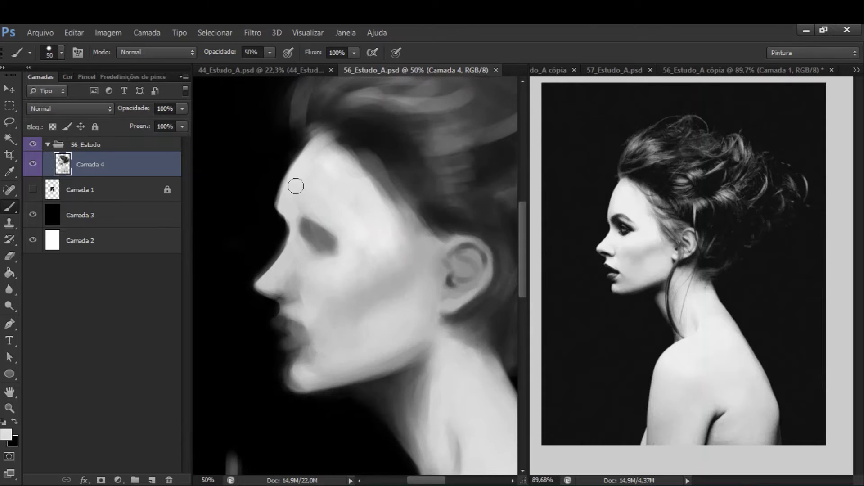
key("bracketleft")
key("bracketleft")
key("bracketleft")
key("ctrl+shift+d")
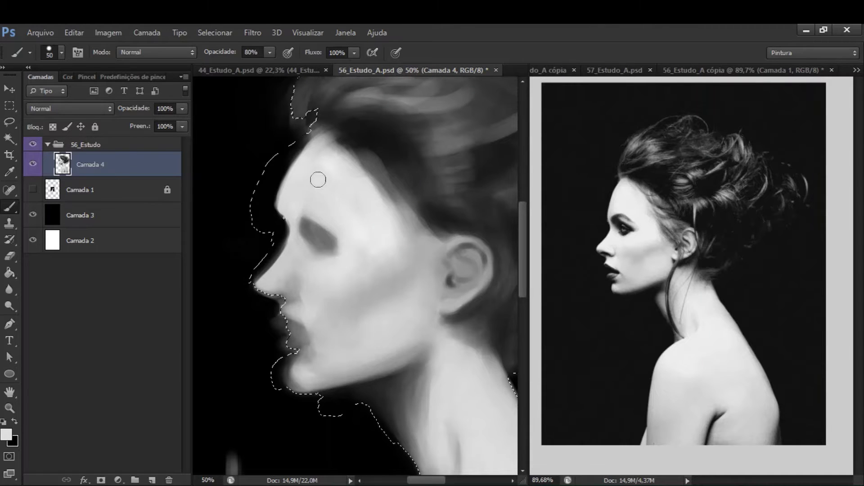
key("e")
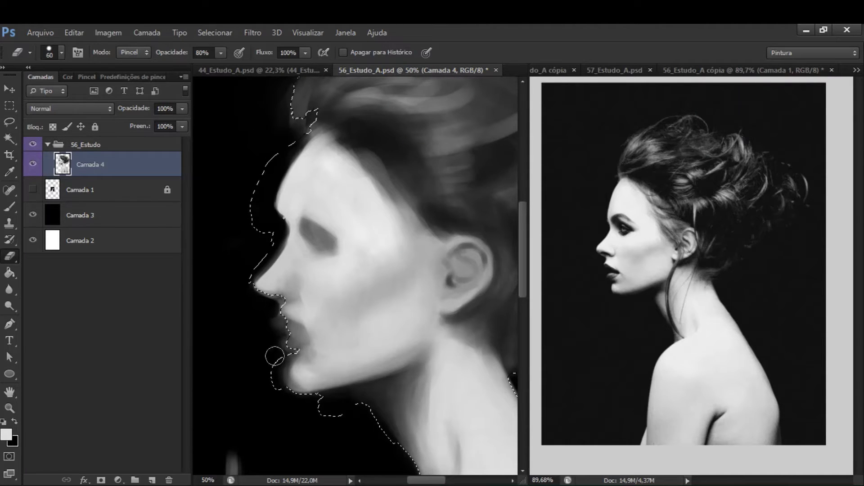
key("ctrl+d")
mouse_move(264, 401)
left_mouse_down()
mouse_move(252, 349)
mouse_move(338, 366)
left_mouse_up()
left_click(33, 214)
left_click(33, 214)
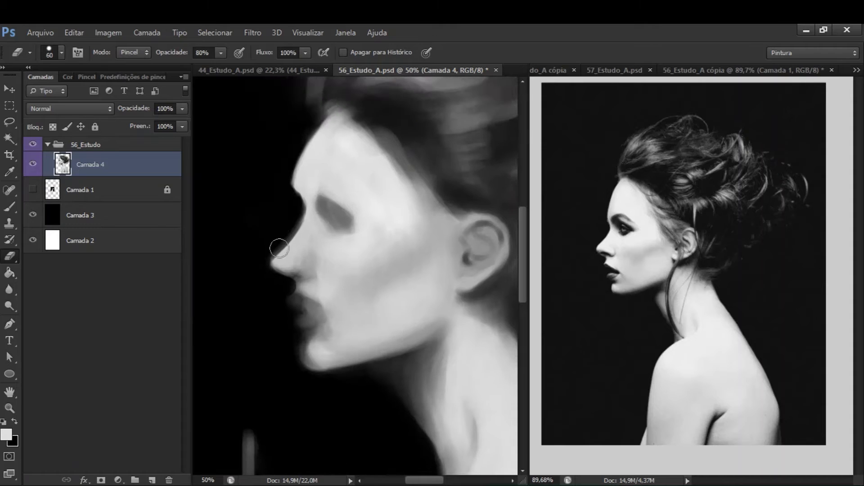
Step: Brighten the forehead up to the hairline with sampled light grey, using a 70 px brush at 50% opacity
key("b")
left_click_drag(297, 146, 355, 221)
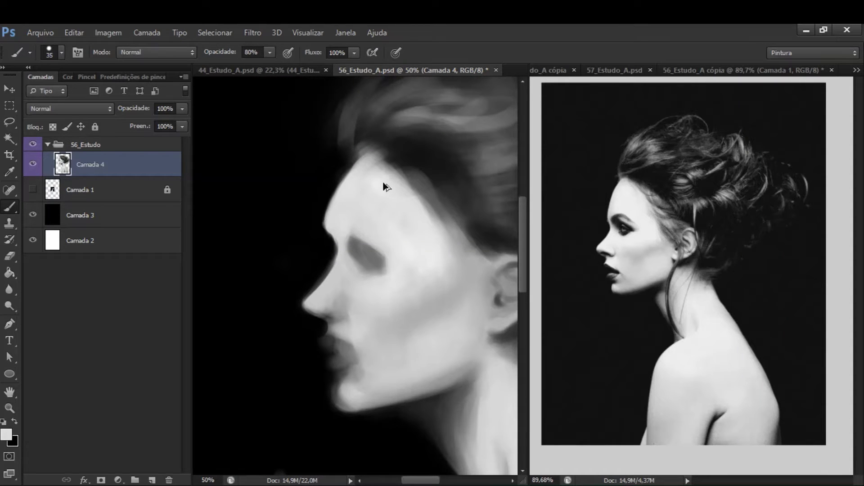
left_click(444, 303, "alt")
key("5")
key("bracketright")
key("bracketright")
key("bracketright")
left_click_drag(391, 154, 401, 171)
left_click_drag(342, 185, 328, 205)
Step: Refine the forehead and brow contour with sampled black and light greys and the eraser
left_click(328, 203, "alt")
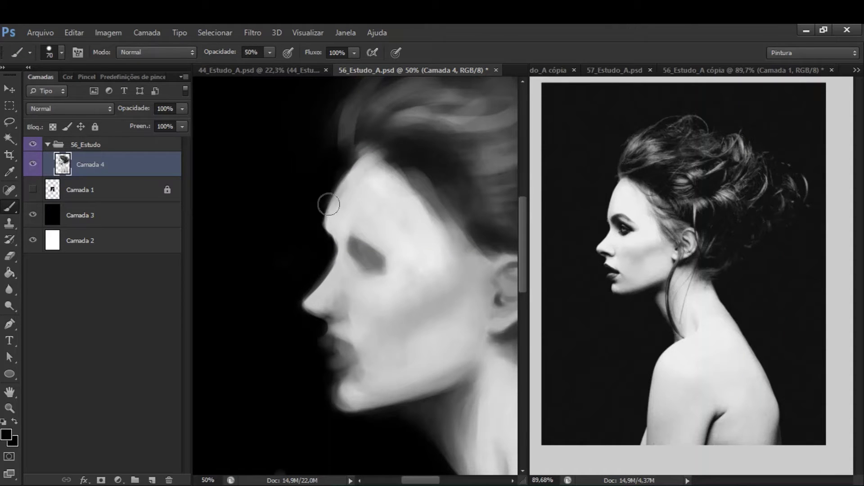
left_click(357, 174, "alt")
left_click(363, 285, "alt")
mouse_move(357, 174)
left_mouse_down()
mouse_move(342, 211)
mouse_move(386, 208)
left_mouse_up()
left_click(374, 254, "alt")
key("e")
mouse_move(332, 228)
left_mouse_down()
mouse_move(343, 193)
mouse_move(329, 230)
left_mouse_up()
left_click_drag(390, 192, 374, 185)
Step: Define the notch between brow and nose bridge with a 30 px brush, using sampled light grey at 50% and black at 25% opacity
key("b")
left_click(332, 228, "alt")
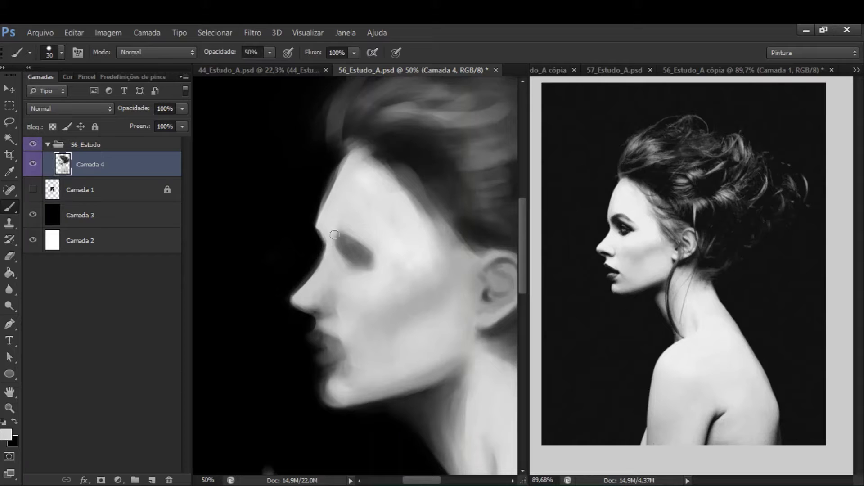
left_click(312, 234, "alt")
key("2")
key("5")
scroll(315, 207, "down", 2)
scroll(325, 212, "left", 1)
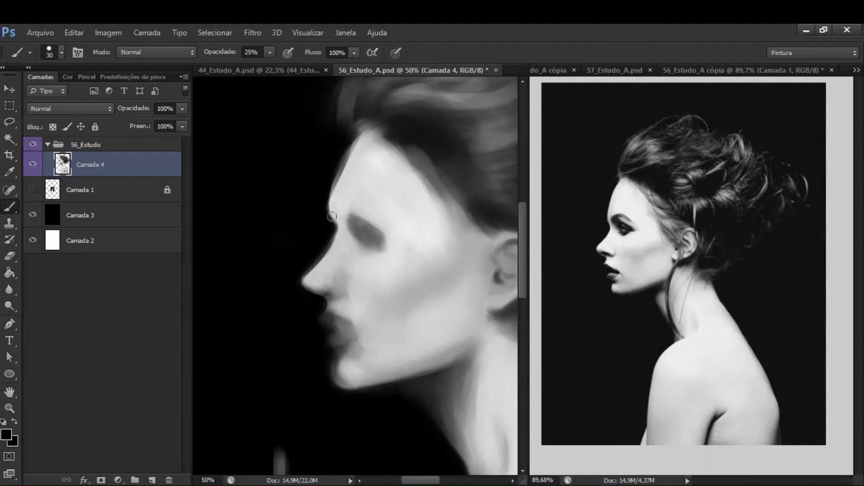
Step: Extend the eye-socket shadow with sampled dark grey at 100% opacity and blend it at 50%, using a 30 px brush
left_click(347, 234, "alt")
key("0")
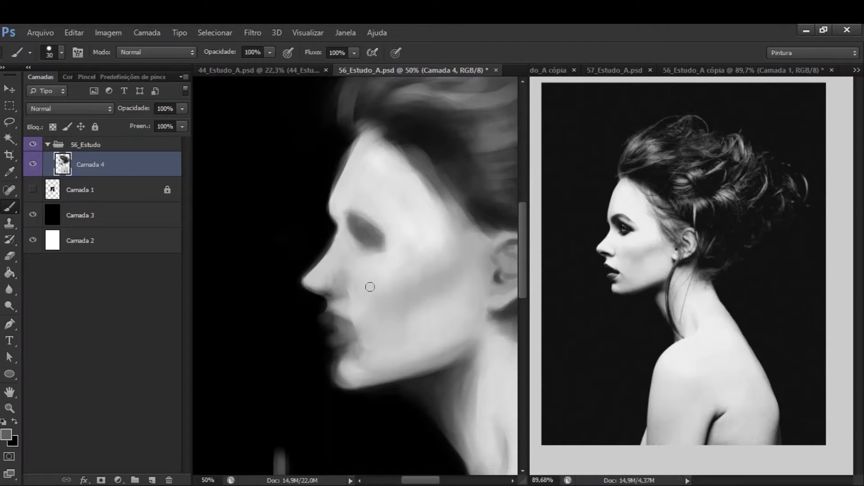
mouse_move(368, 205)
left_mouse_down()
mouse_move(389, 250)
mouse_move(382, 228)
mouse_move(369, 225)
mouse_move(388, 245)
left_mouse_up()
left_click(376, 223, "alt")
key("5")
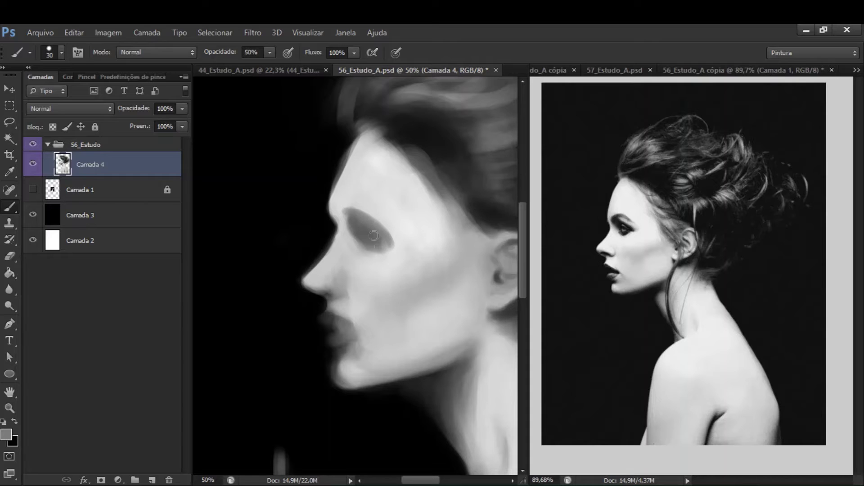
left_click(391, 234, "alt")
Step: Smooth the forehead contour in a rotated view with a 30 px light grey brush and a 60 px eraser, both at 80% opacity
left_click_drag(341, 206, 347, 156)
key("r")
left_click_drag(414, 225, 441, 279)
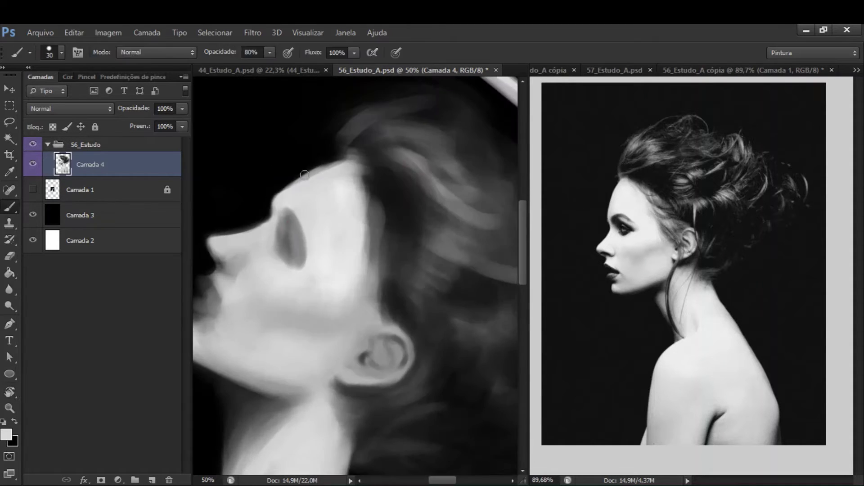
key("8")
mouse_move(301, 192)
left_mouse_down()
mouse_move(288, 180)
mouse_move(369, 157)
left_mouse_up()
key("e")
left_click_drag(283, 177, 369, 149)
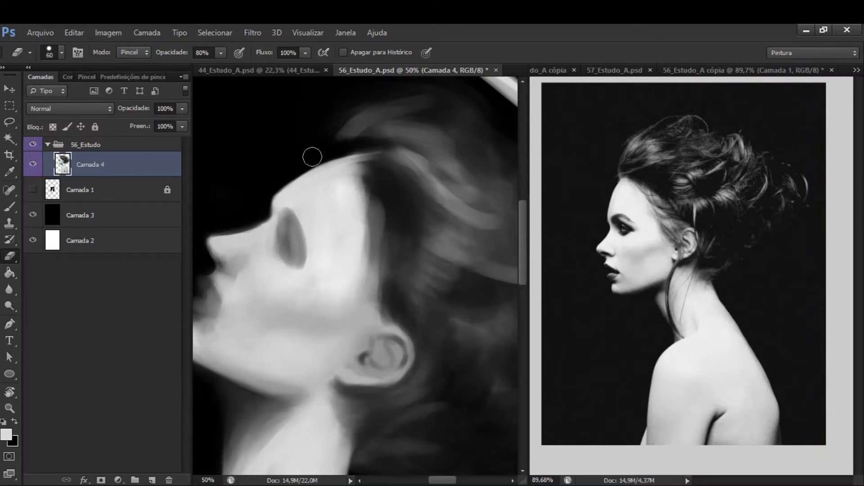
Step: Restore the upright view and paint the front hair above the forehead in dark grey, using a 90 px brush at 80% opacity
key("r")
mouse_move(310, 154)
left_mouse_down()
mouse_move(376, 210)
mouse_move(409, 180)
left_mouse_up()
scroll(409, 180, "down", 2)
key("0")
key("bracketright")
key("bracketright")
key("bracketright")
key("bracketright")
left_click_drag(276, 177, 315, 159)
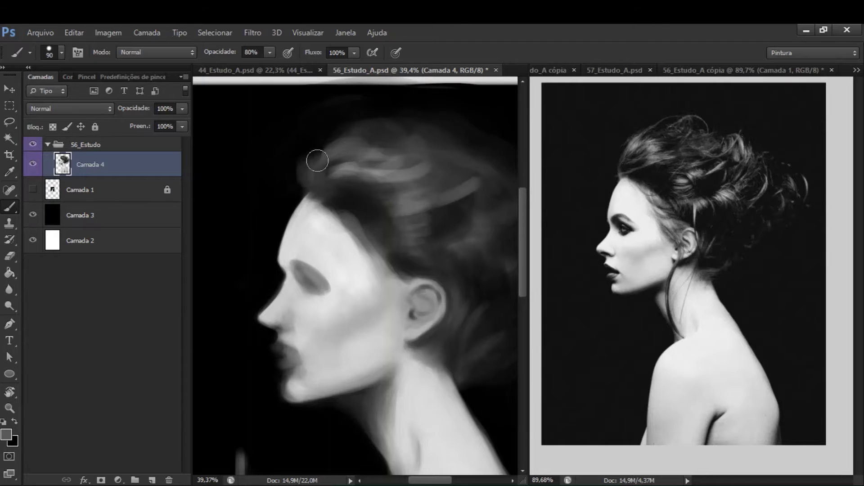
left_click_drag(313, 205, 339, 200)
Step: Trim the edge where the forehead meets the hair with a 50 px eraser at 100% opacity
key("bracketleft")
key("bracketleft")
key("bracketleft")
key("bracketleft")
key("bracketleft")
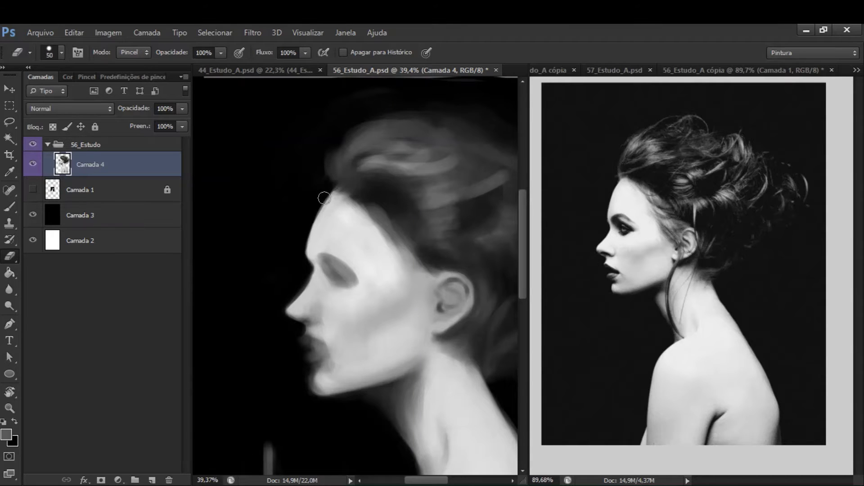
Step: Darken the hair above the ear with sampled near-black, using a 90 px brush at 80% opacity
key("b")
left_click(387, 187, "alt")
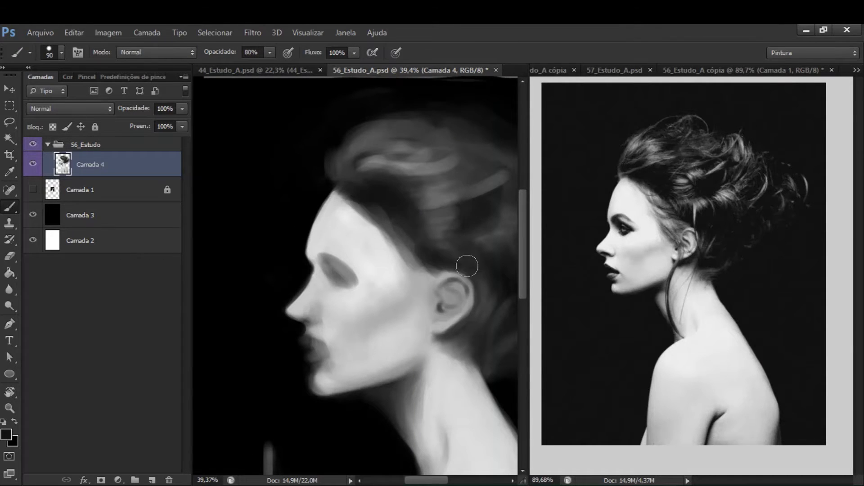
mouse_move(465, 261)
left_mouse_down()
mouse_move(371, 212)
mouse_move(397, 249)
left_mouse_up()
Step: Deepen the hair shadow below the earlobe with black, using a 60 px brush at 80% opacity
key("bracketleft")
key("bracketleft")
key("bracketleft")
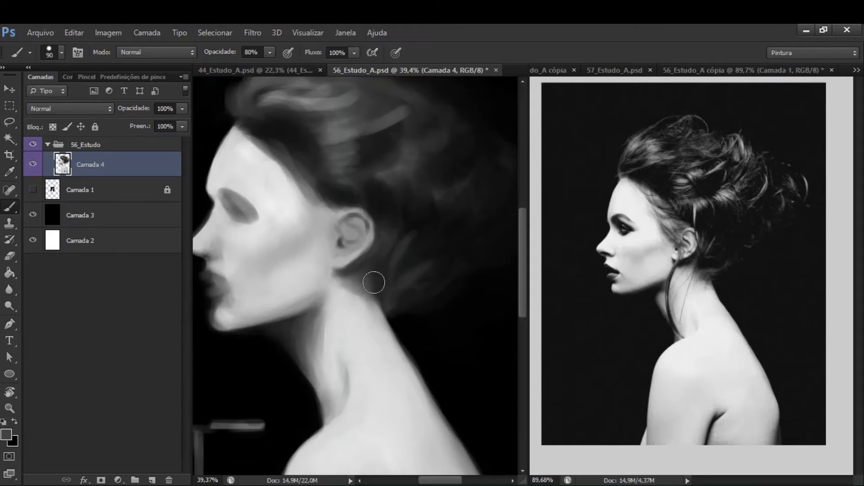
mouse_move(374, 283)
left_mouse_down()
mouse_move(351, 273)
mouse_move(370, 266)
left_mouse_up()
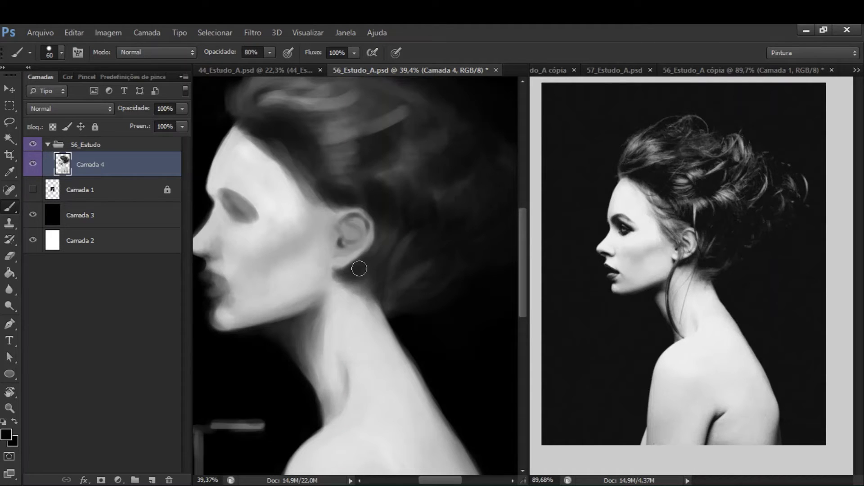
Step: Blend the hairline at the nape with sampled skin and hair greys, using a 60 px brush at 50% opacity
left_click(360, 302, "alt")
key("5")
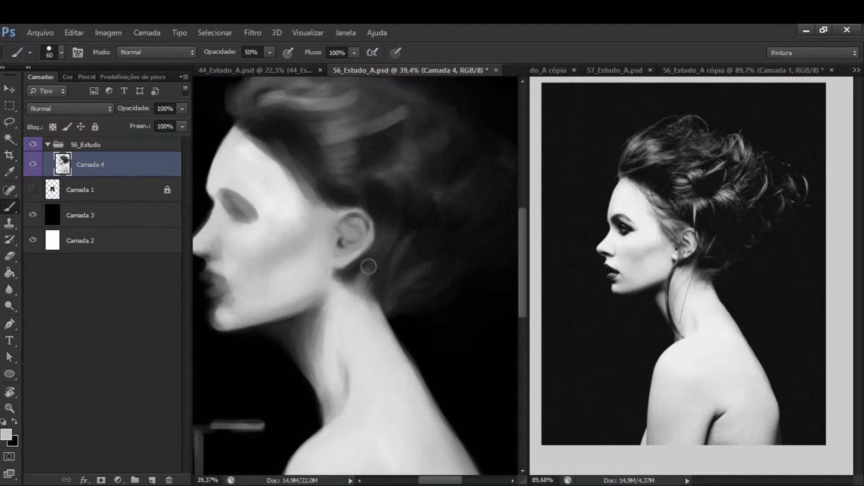
left_click(368, 267, "alt")
mouse_move(386, 285)
left_mouse_down()
mouse_move(319, 324)
mouse_move(390, 249)
mouse_move(376, 260)
mouse_move(407, 269)
mouse_move(403, 331)
mouse_move(375, 263)
mouse_move(396, 318)
left_mouse_up()
Step: Flip both the painting and the reference photo horizontally to compare them
key("ctrl+shift+h")
key("alt+v")
key("Escape")
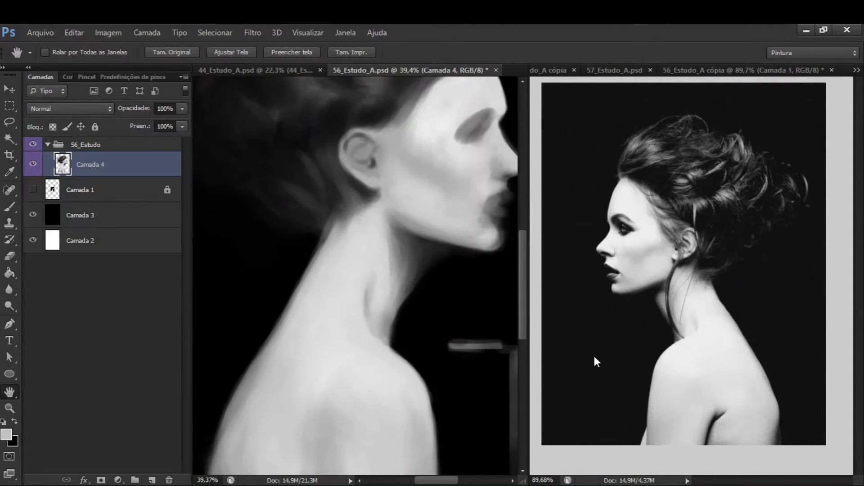
left_click(597, 360)
key("ctrl+shift+h")
left_click(367, 314)
key("ctrl+0")
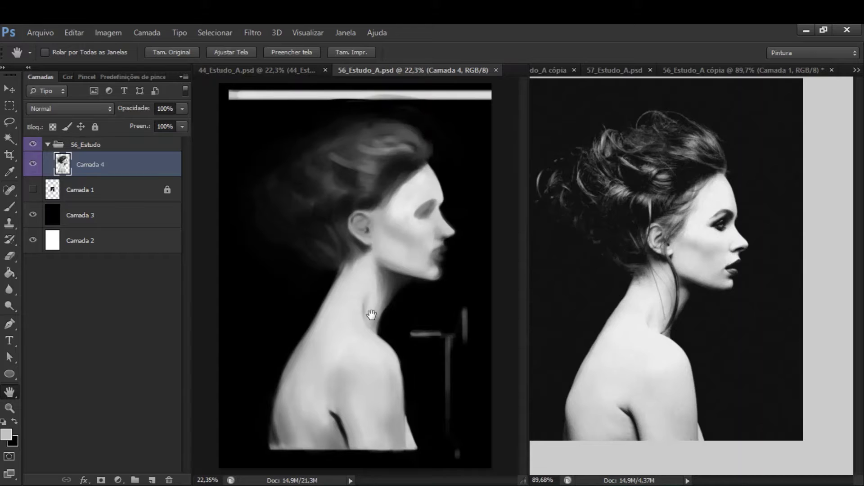
Step: Shade the neck below the jaw with sampled mid greys, using a 90 px brush at 50% opacity
key("e")
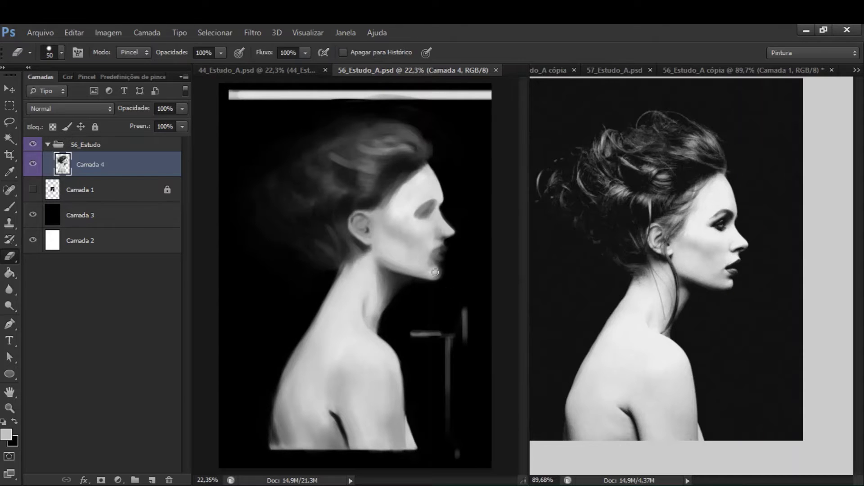
key("b")
left_click(401, 301, "alt")
left_click(378, 300, "alt")
key("]")
key("]")
key("]")
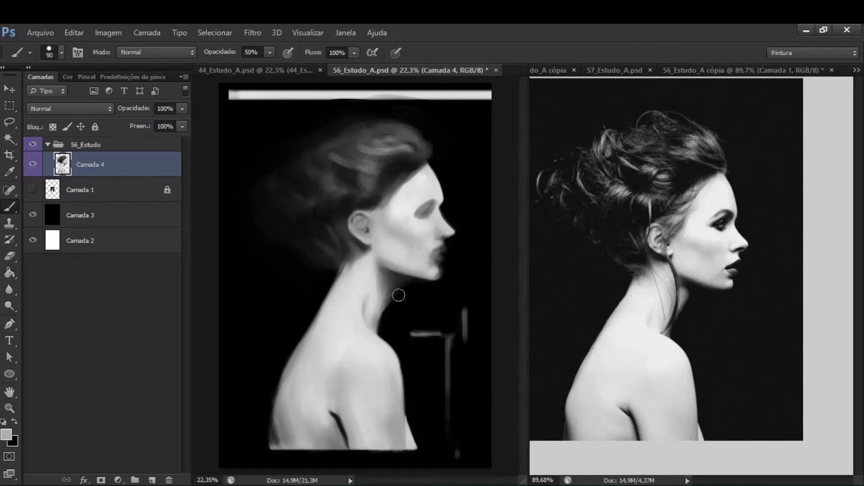
left_click(374, 293, "alt")
left_click_drag(373, 293, 374, 269)
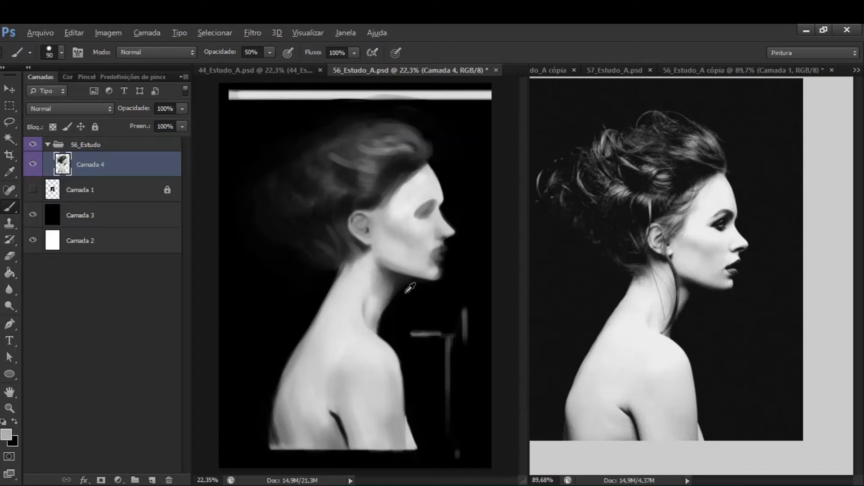
Step: Refine the base of the throat with sampled greys, using a 50 px brush at 50% opacity
left_click(410, 315, "alt")
key("bracketleft")
key("bracketleft")
key("bracketleft")
key("bracketleft")
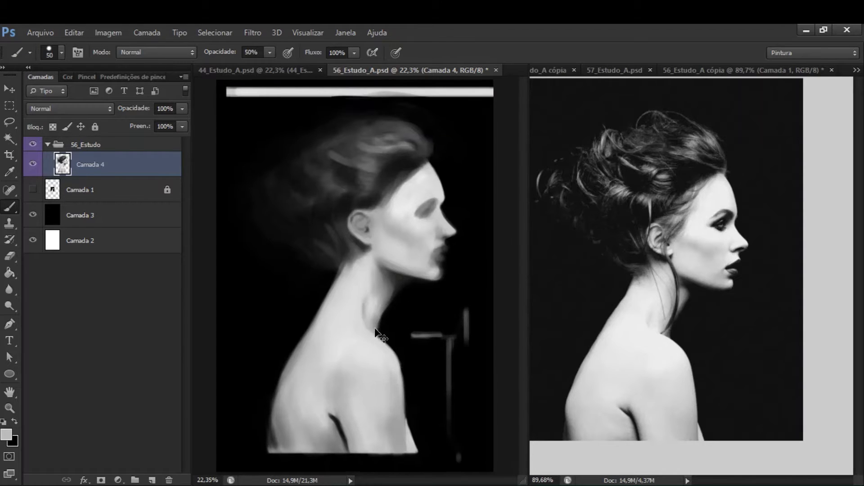
key("ctrl+plus")
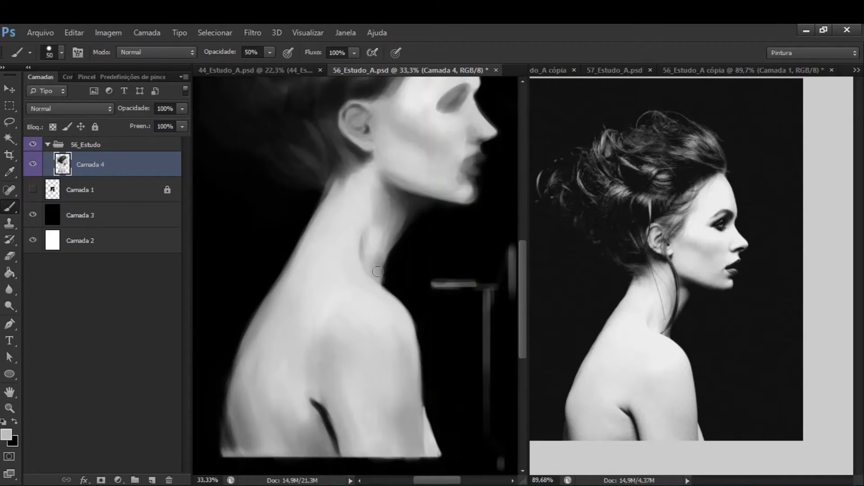
left_click(381, 278, "alt")
Step: Flip the painting back and touch up the front neck edge with a 50 px eraser and a 20 px brush at 80% opacity
key("ctrl+shift+h")
key("e")
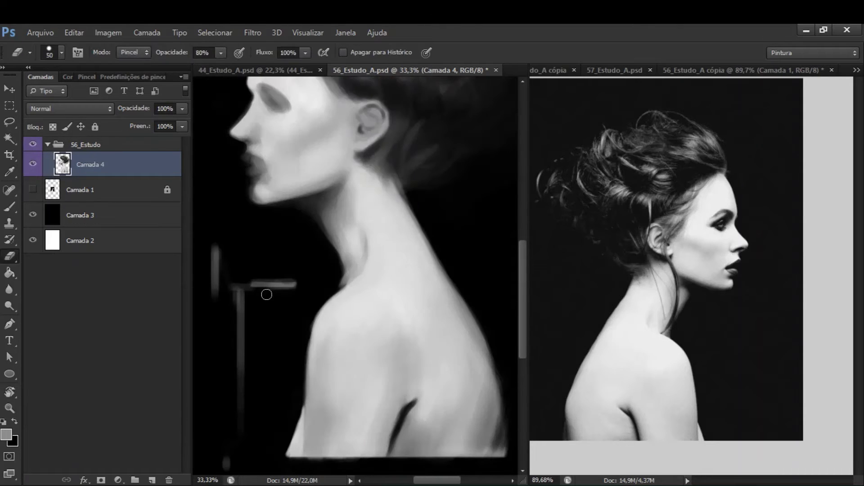
key("b")
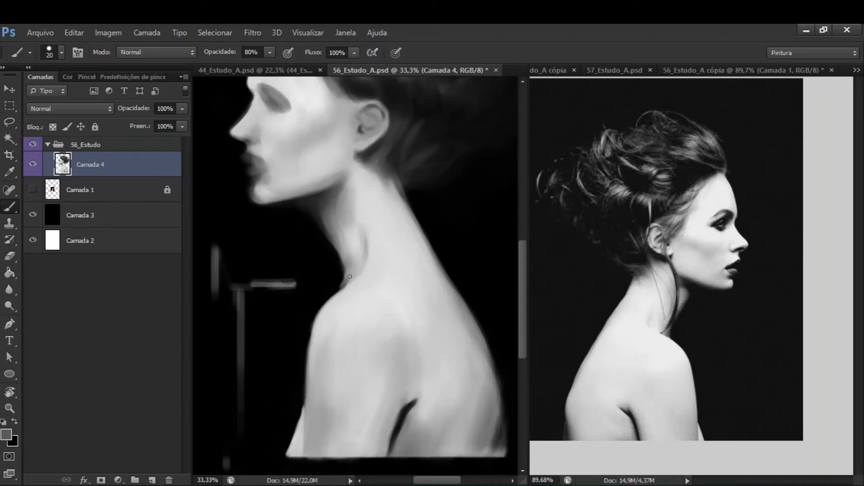
Step: Restore the figure's outline selection, darken the front neck edge with black using a 90 px brush at 25% opacity, and deselect
key("2")
key("5")
key("ctrl+shift+d")
key("bracketright")
key("bracketright")
key("bracketright")
key("bracketright")
key("bracketright")
key("bracketright")
key("bracketright")
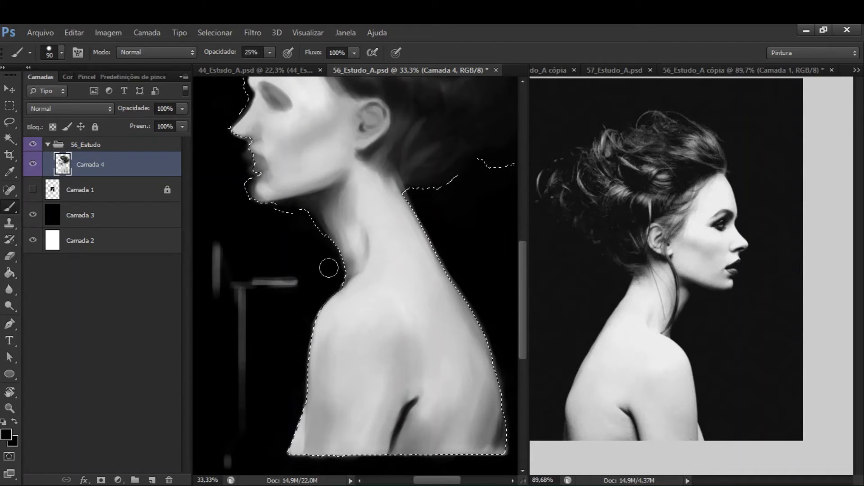
key("ctrl+d")
Step: With Camada 3 temporarily hidden, lasso and delete the stray paint above the hair, including the middle of the white strip
left_click_drag(277, 177, 313, 295)
key("x")
left_click(33, 215)
left_click_drag(427, 109, 455, 172)
key("l")
mouse_move(264, 169)
left_mouse_down()
mouse_move(266, 315)
mouse_move(312, 246)
mouse_move(308, 234)
left_mouse_up()
key("Delete")
left_click_drag(252, 135, 290, 120)
left_click(32, 215)
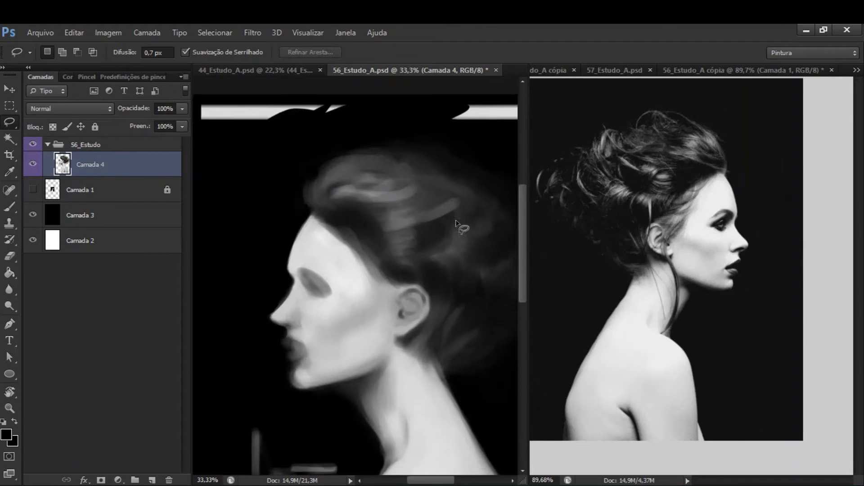
Step: Delete the rest of the white strip along the canvas's upper edge, clear the selection and save the file
key("ctrl+0")
key("Delete")
key("ctrl+d")
key("ctrl+s")
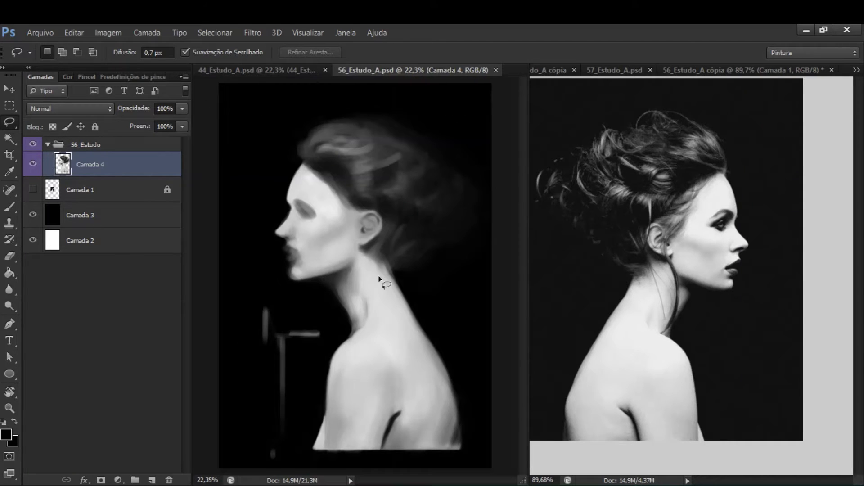
Step: Flip the figure horizontally so it faces right, move it back toward the canvas centre and save the file
left_click_drag(261, 279, 284, 471)
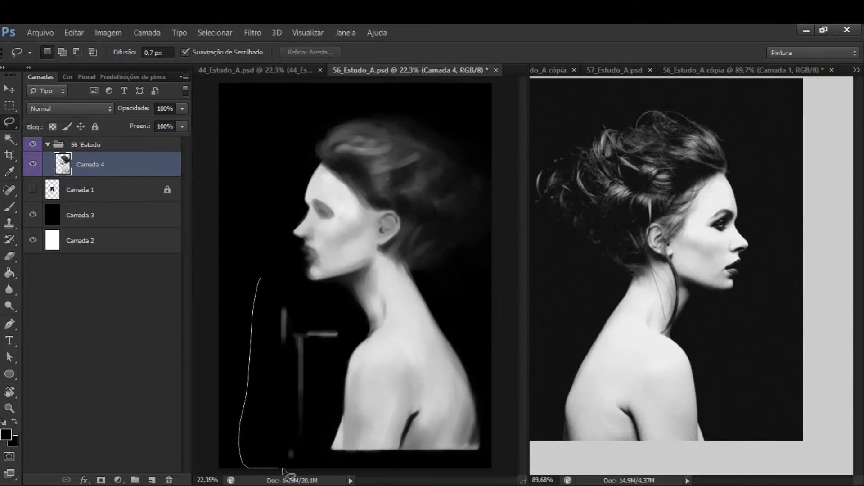
key("ctrl+shift+h")
key("v")
left_click_drag(342, 361, 415, 356)
key("ctrl+s")
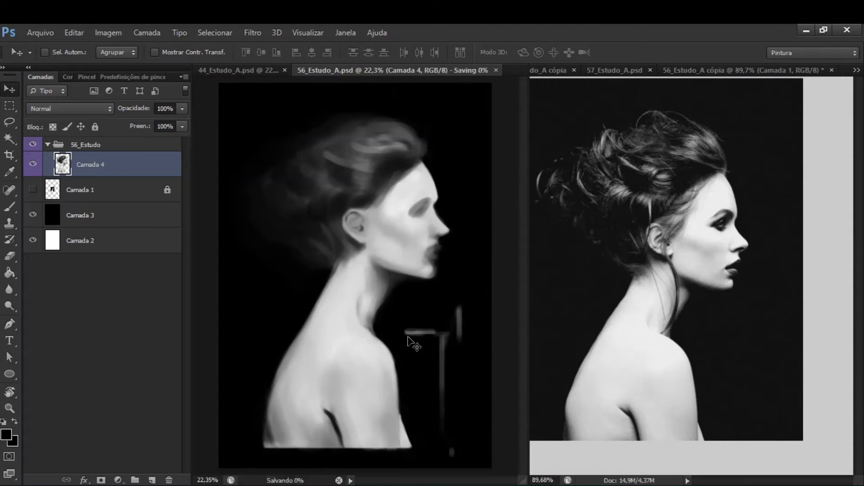
key("h")
left_click_drag(546, 154, 576, 160)
left_click(456, 296)
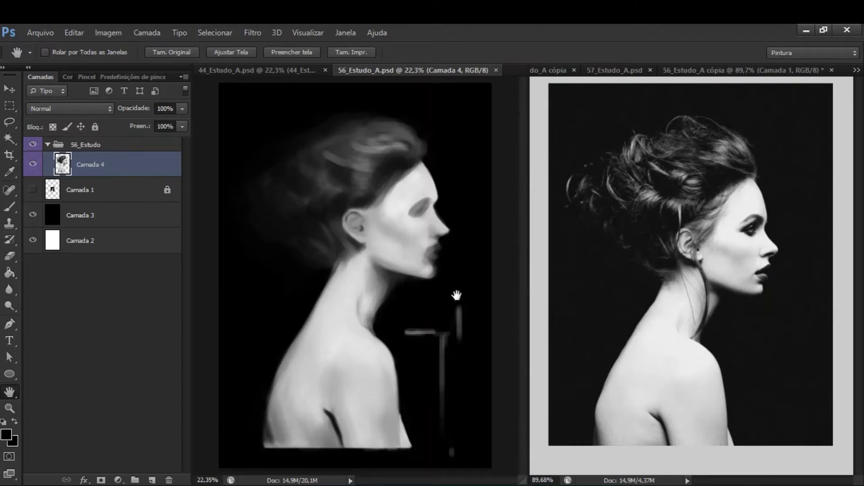
Step: Try to scale the painting on Camada 4 to 112% in width and height
key("ctrl+t")
left_click(252, 52)
key("Up")
key("Up")
key("Up")
key("Up")
key("Up")
key("Up")
key("Up")
key("Up")
key("Up")
key("Up")
key("Up")
key("Up")
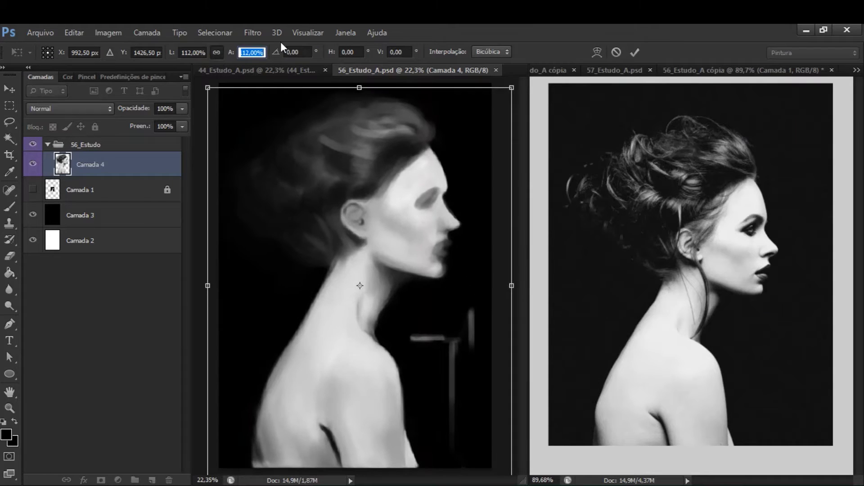
key("Return")
key("Return")
key("h")
key("ctrl+z")
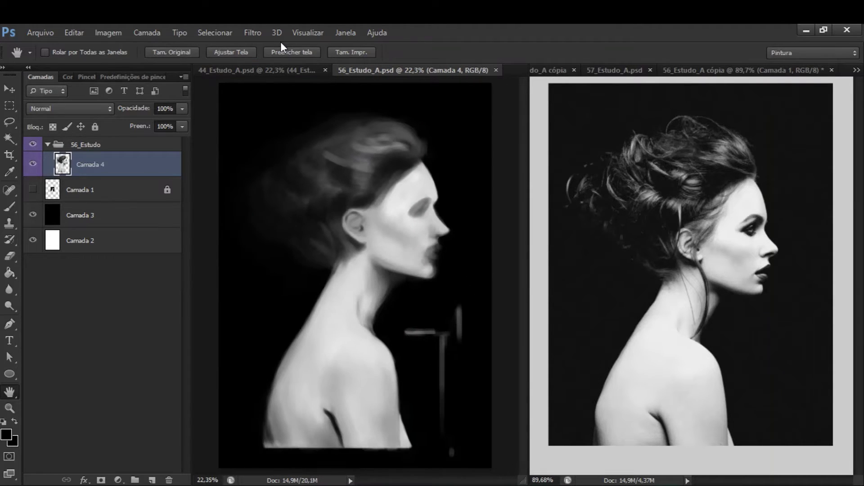
Step: Darken and soften the tip of the underarm crease with sampled greys, using a 60 px brush at 50% opacity
key("ctrl+plus")
key("ctrl+plus")
key("ctrl+plus")
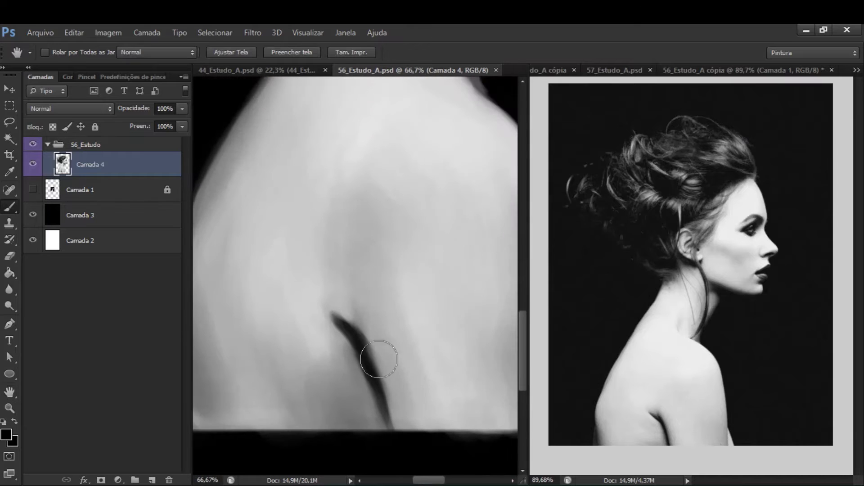
key("b")
left_click(383, 414, "alt")
mouse_move(341, 297)
left_mouse_down()
mouse_move(343, 308)
mouse_move(287, 266)
left_mouse_up()
key("bracketright")
key("bracketright")
key("bracketright")
left_click(324, 293, "alt")
left_click_drag(324, 293, 324, 270)
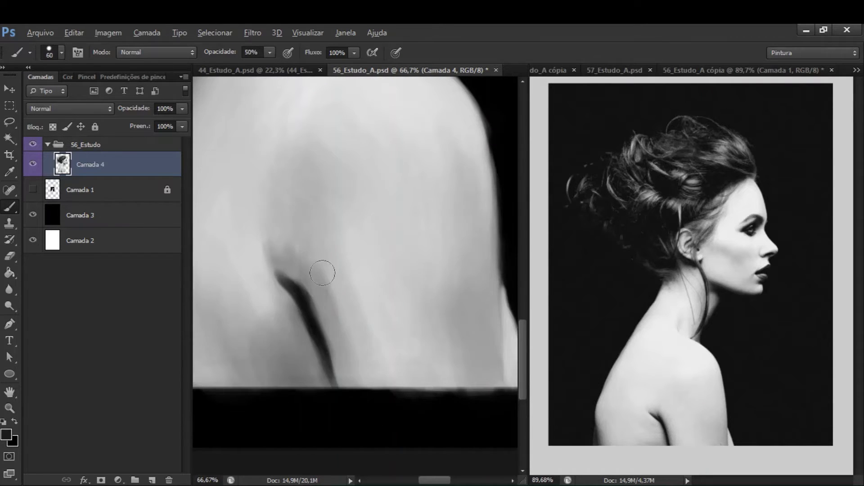
Step: Blend the skin around the underarm crease with a 70 px brush at 50% opacity and shade the back's lower corner with a 35 px brush at 80%
key("ctrl+minus")
key("ctrl+minus")
key("bracketright")
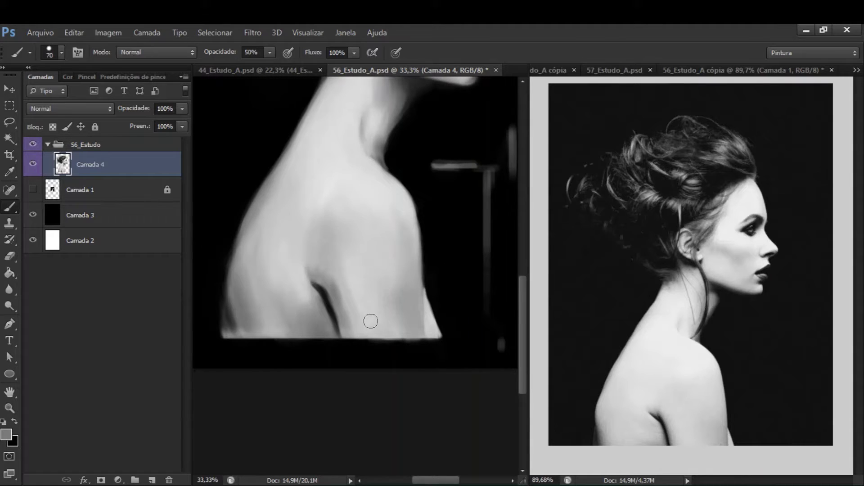
left_click(340, 268, "alt")
left_click_drag(348, 333, 357, 346)
left_click(332, 272, "alt")
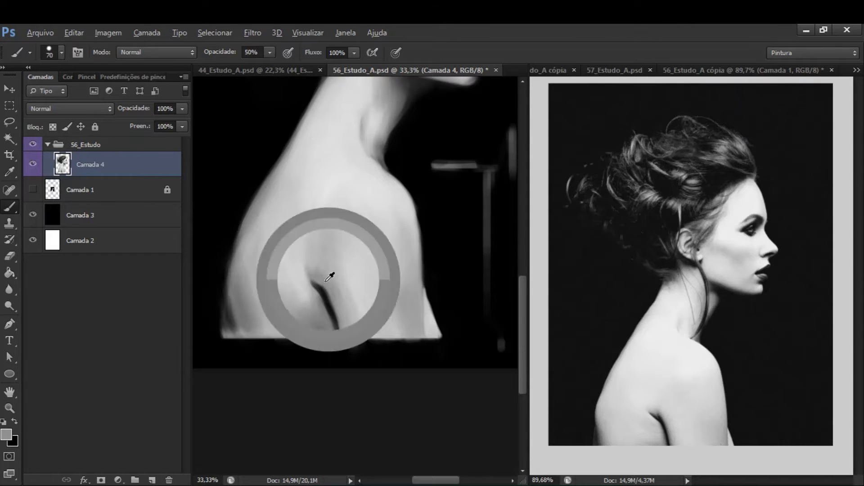
left_click(360, 257, "alt")
scroll(315, 313, "left", 3)
key("bracketleft")
key("bracketleft")
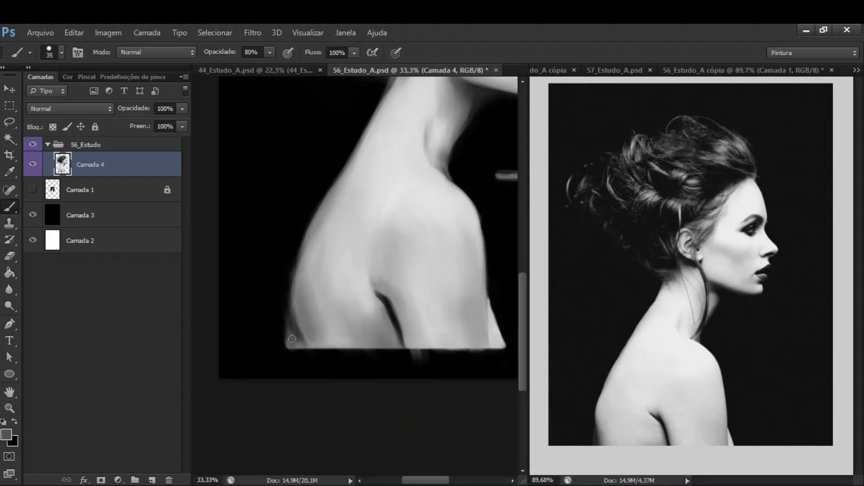
Step: Restore the figure's outline selection, touch up the lower chest edge with a 70 px brush at 80% opacity, and deselect
scroll(367, 309, "right", 3)
key("ctrl+shift+d")
key("bracketright")
key("bracketright")
key("bracketright")
key("bracketright")
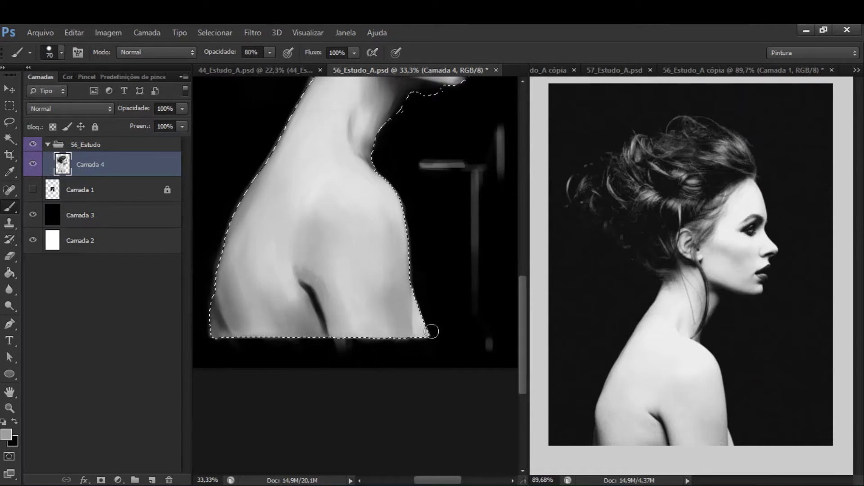
key("ctrl+d")
Step: Blend the neck with a 70 px brush at 50% opacity and clean the jaw and front neck edge with a 50 px eraser at 80%
scroll(428, 245, "up", 5)
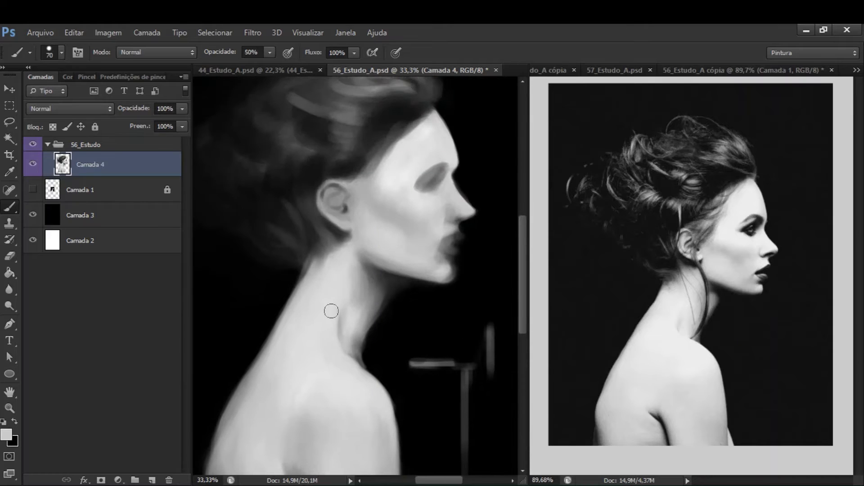
left_click(331, 311, "alt")
scroll(400, 262, "up", 2)
scroll(391, 253, "right", 1)
key("e")
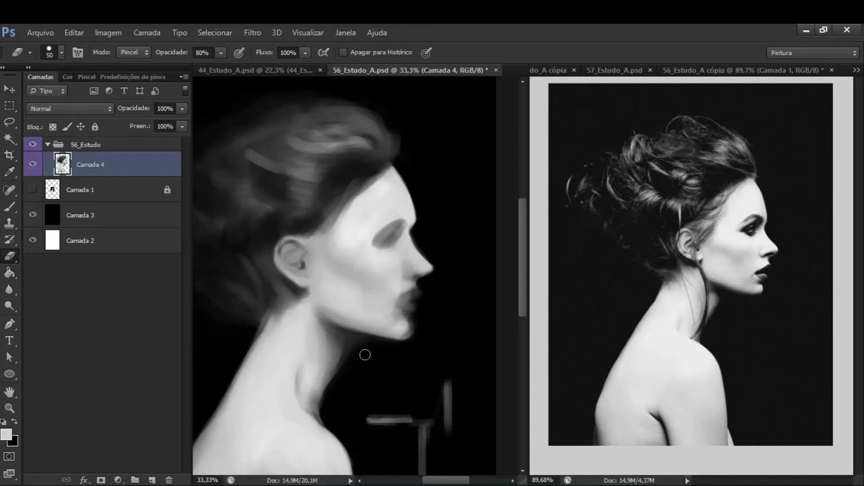
left_click_drag(432, 320, 370, 257)
scroll(370, 256, "down", 2)
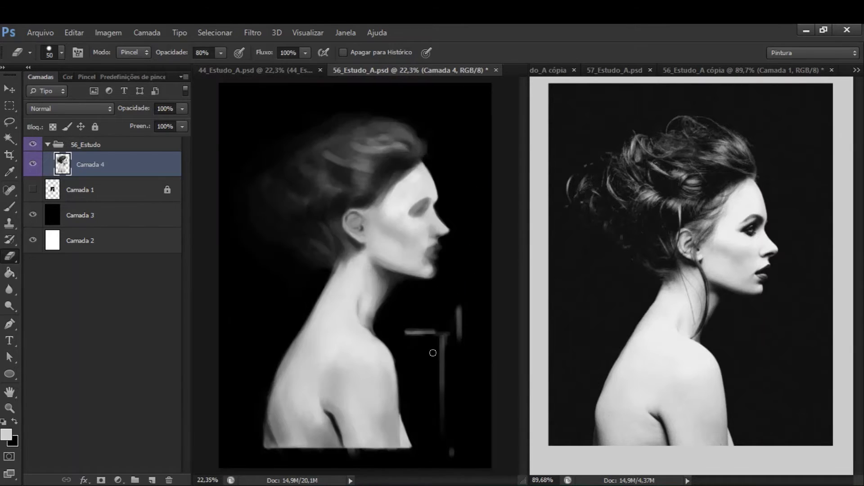
Step: Fade the back of the hair with a 100 px brush at 50% opacity and a 150 px eraser at 80%, saving in between
key("b")
key("e")
key("b")
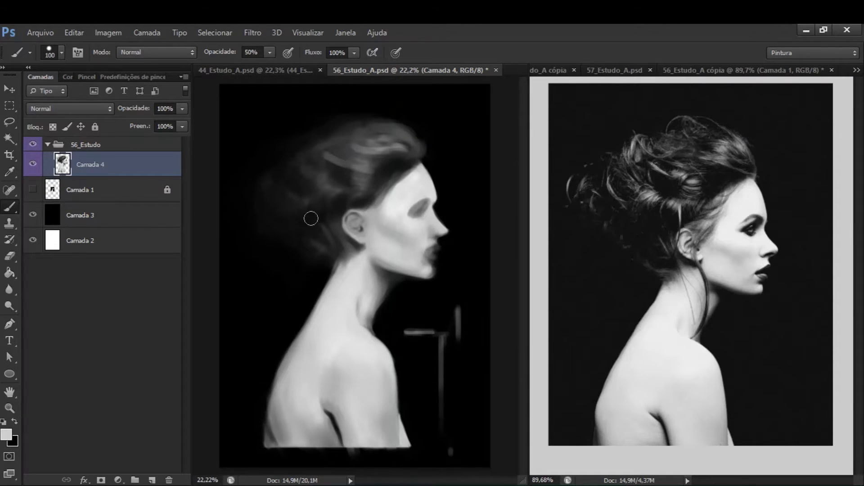
key("h")
left_click(689, 315)
scroll(776, 295, "up", 2)
scroll(778, 297, "down", 1)
left_click(428, 286)
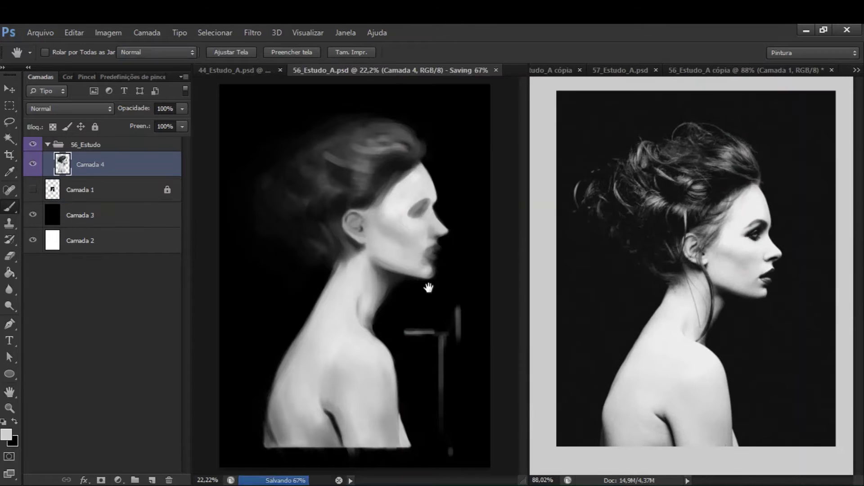
key("b")
key("e")
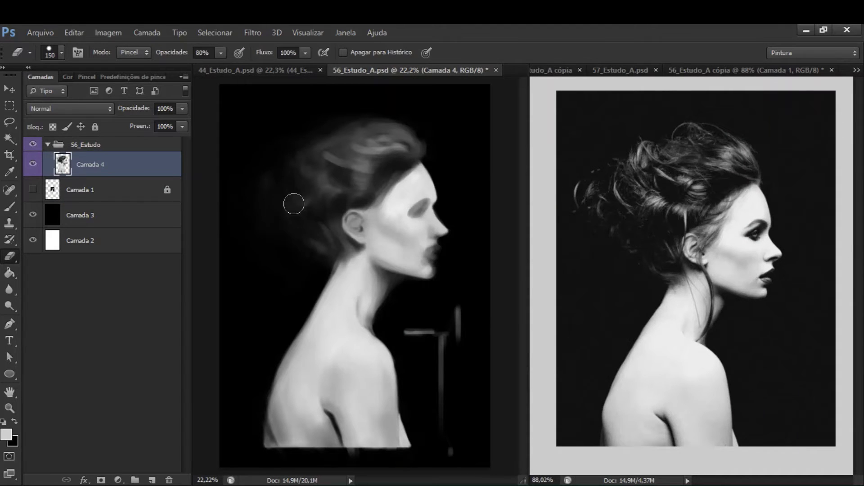
Step: Flip both the painting and the reference photo horizontally to face left, and save the file
key("b")
key("ctrl+shift+h")
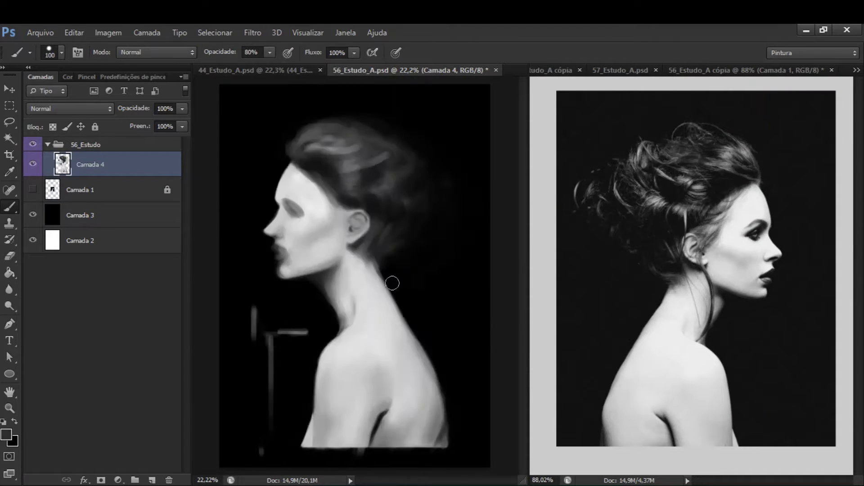
left_click(734, 257)
key("ctrl+shift+h")
left_click(423, 260)
key("ctrl+s")
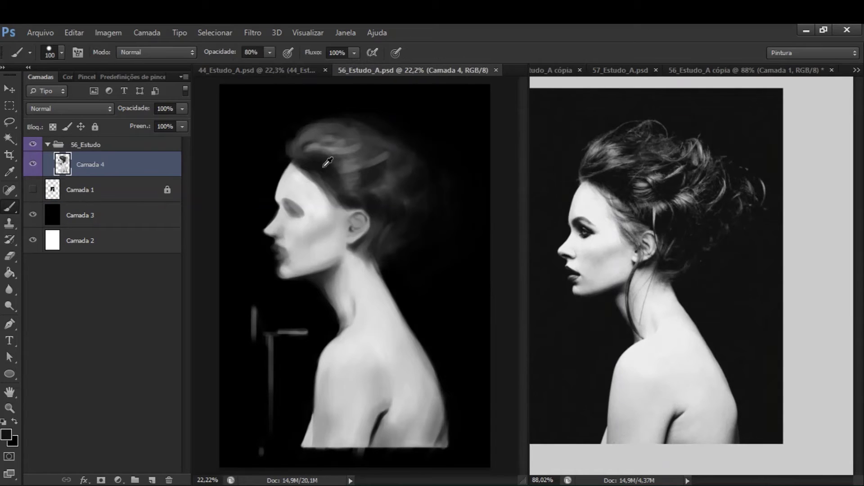
Step: Paint light and dark strands in the hair above the ear with a 70 px brush at 80% opacity
left_click(333, 175, "alt")
key("[")
key("[")
key("[")
left_click(348, 153)
mouse_move(348, 153)
left_mouse_down()
mouse_move(340, 172)
mouse_move(355, 194)
left_mouse_up()
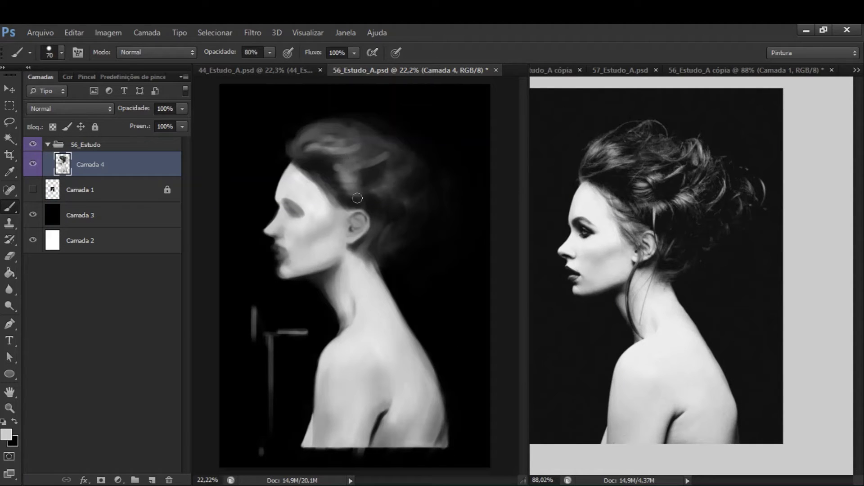
left_click(347, 206, "alt")
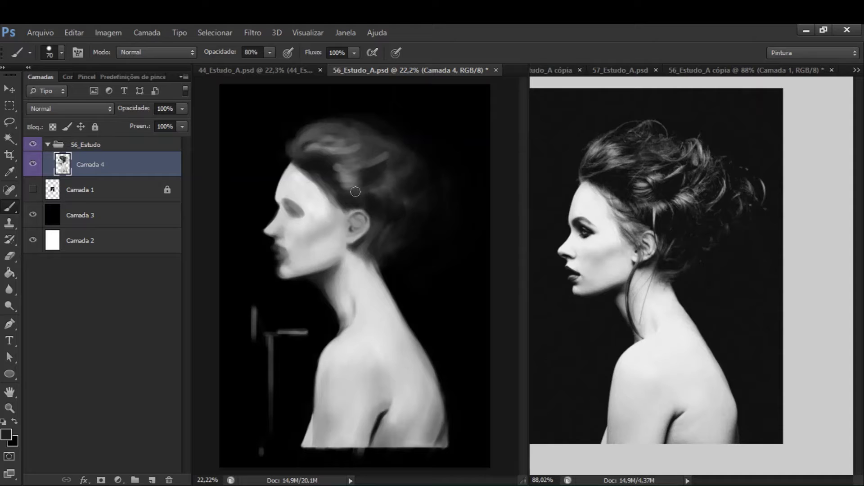
left_click(355, 191, "alt")
Step: Paint strands along the crown and loose light wisps at the far back of the updo, ending with a 45 px brush at 85% opacity
left_click(316, 174, "alt")
mouse_move(299, 152)
left_mouse_down()
mouse_move(331, 118)
mouse_move(374, 116)
mouse_move(402, 135)
left_mouse_up()
key("[")
key("[")
mouse_move(455, 160)
left_mouse_down()
mouse_move(458, 193)
mouse_move(427, 229)
left_mouse_up()
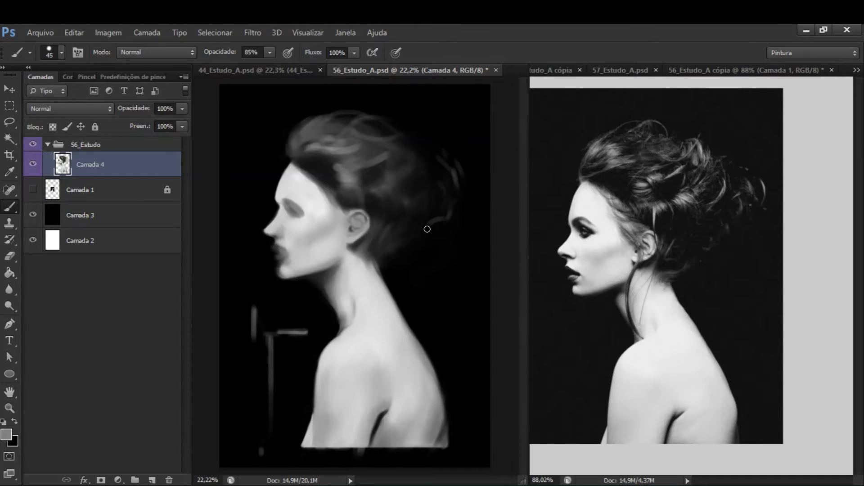
Step: Fill in the nape, mid-updo and temple hair with sampled dark greys, using 45 px and 80 px brushes at 85% opacity
left_click(382, 259, "alt")
left_click(388, 259, "alt")
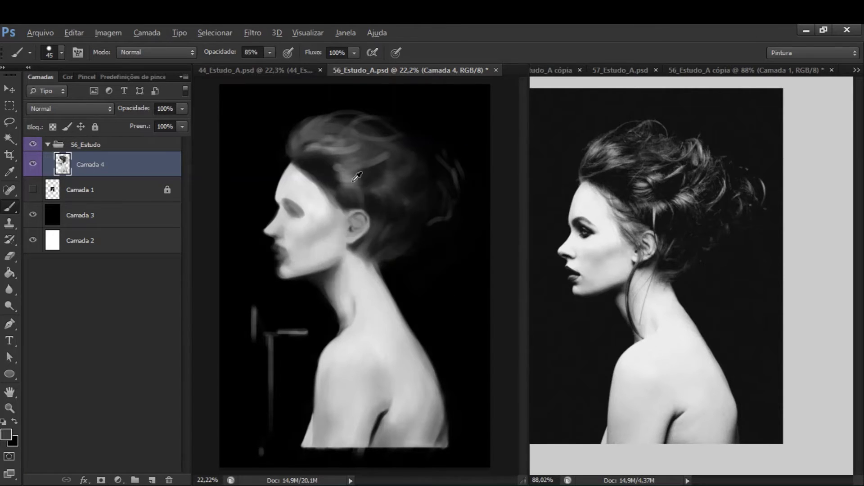
left_click(405, 245, "alt")
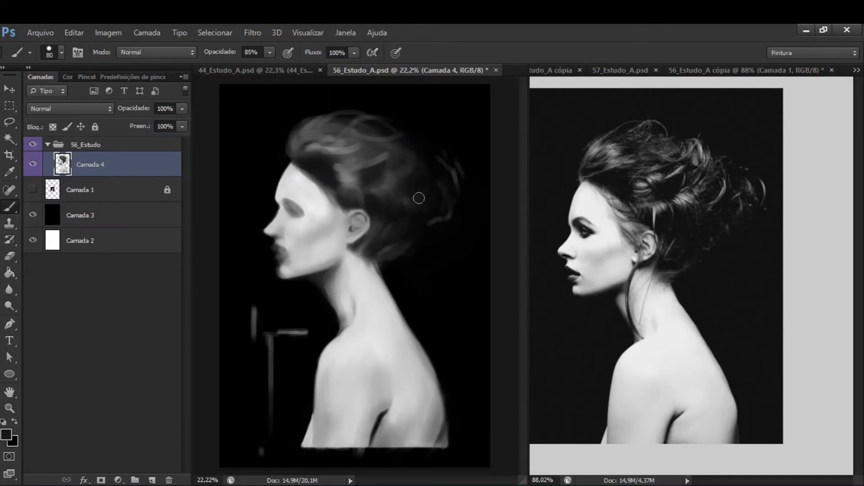
left_click(385, 211, "alt")
left_click(396, 201, "alt")
left_click(344, 174, "alt")
mouse_move(344, 174)
left_mouse_down()
mouse_move(331, 200)
mouse_move(323, 176)
left_mouse_up()
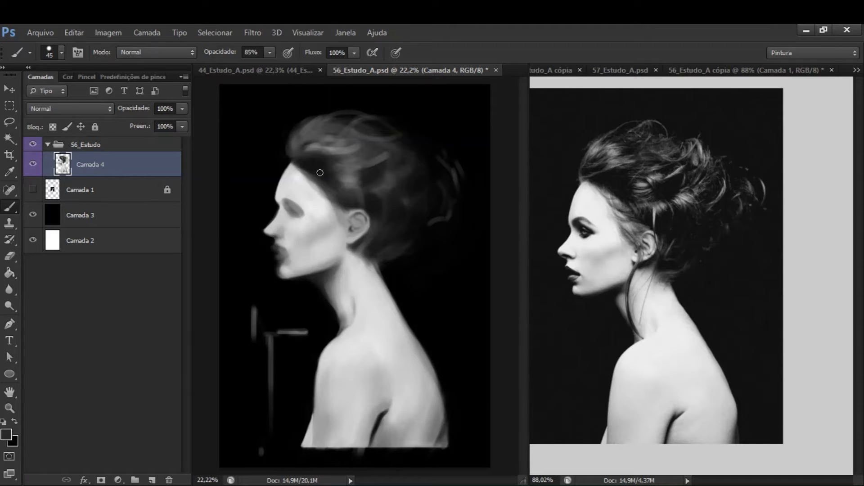
Step: Paint swept-back strands from the forehead and a light curl at the rear of the crown at 85% opacity
left_click(347, 189, "alt")
mouse_move(292, 157)
left_mouse_down()
mouse_move(327, 141)
mouse_move(383, 146)
left_mouse_up()
left_click(384, 146, "alt")
mouse_move(331, 148)
left_mouse_down()
mouse_move(313, 163)
mouse_move(286, 131)
mouse_move(302, 154)
mouse_move(405, 145)
mouse_move(398, 151)
mouse_move(409, 127)
left_mouse_up()
left_click_drag(398, 164, 410, 127)
left_click(404, 176, "alt")
key("bracketright")
key("bracketright")
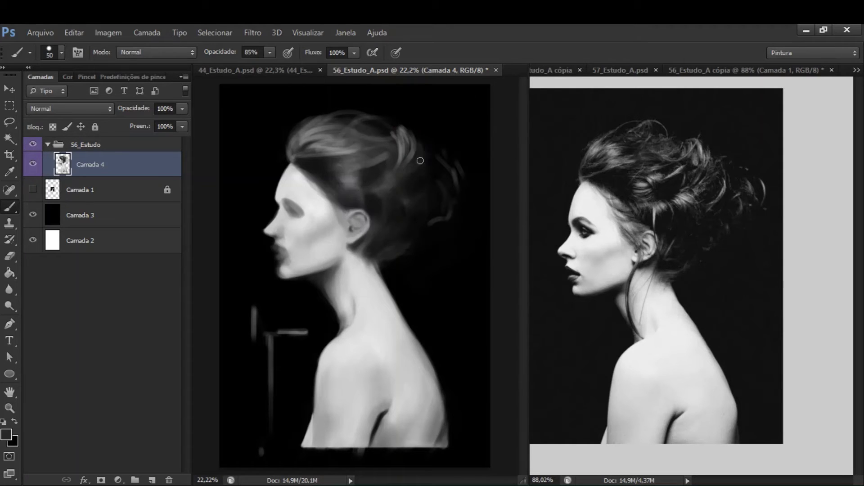
Step: Add light grey curls above and behind the ear with a 40 px brush at 85% opacity
left_click(353, 150, "alt")
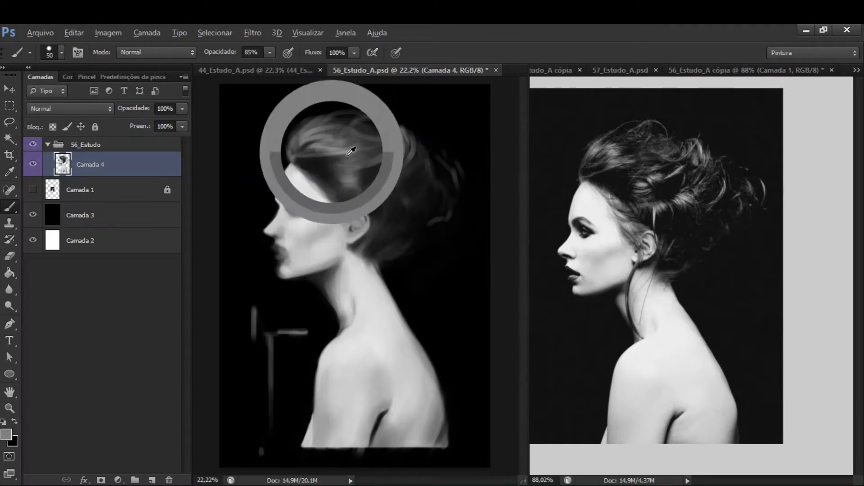
left_click(337, 235, "alt")
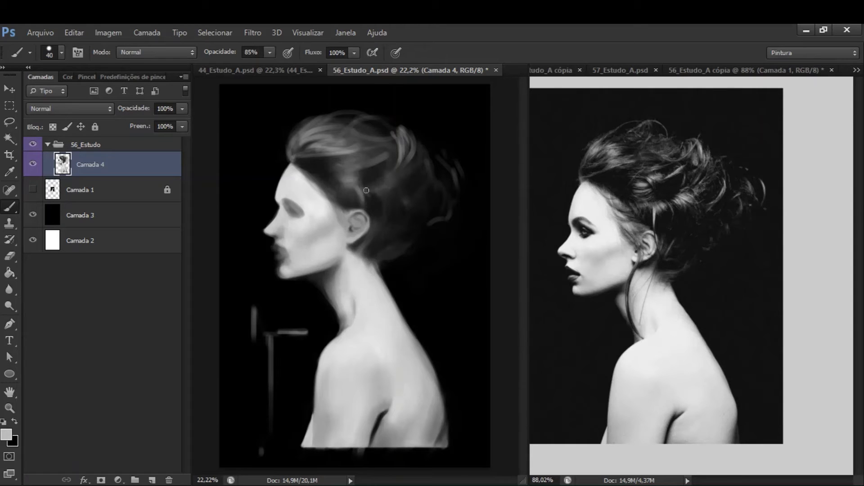
left_click_drag(384, 189, 408, 177)
left_click(367, 178, "alt")
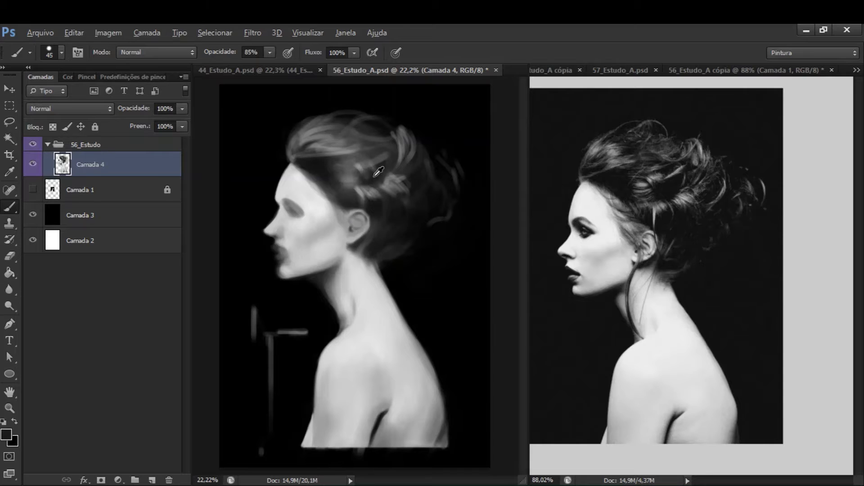
Step: Soften the curls above and behind the ear with sampled tones, using a 50 px brush at 50% opacity
key("bracketright")
key("bracketright")
key("bracketright")
key("bracketright")
key("5")
left_click(323, 217, "alt")
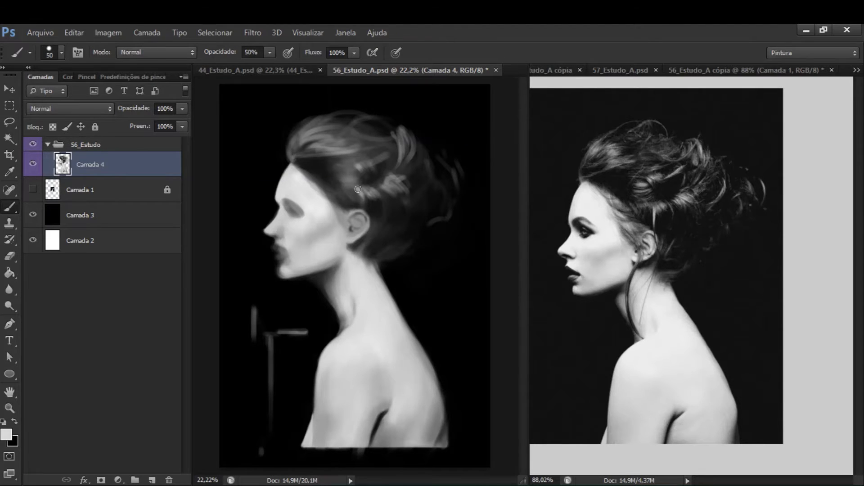
left_click(360, 190, "alt")
key("bracketleft")
key("bracketleft")
key("bracketleft")
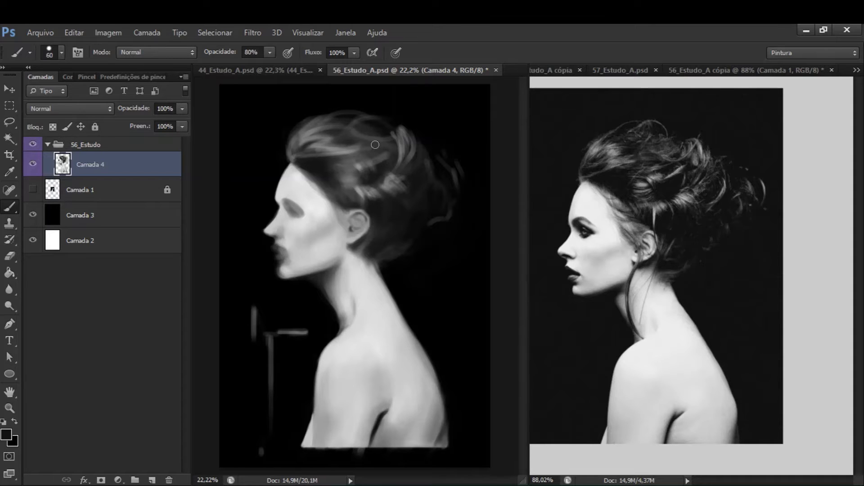
Step: Refine the forehead strands and paint looping curls along the crown with sampled greys, using 60 px and 35 px brushes at 80% opacity
left_click_drag(339, 121, 305, 130)
left_click(401, 136, "alt")
mouse_move(388, 134)
left_mouse_down()
mouse_move(355, 129)
mouse_move(306, 159)
mouse_move(350, 158)
left_mouse_up()
left_click(377, 142, "alt")
key("bracketleft")
key("bracketleft")
key("bracketleft")
left_click_drag(346, 123, 382, 111)
mouse_move(387, 171)
left_mouse_down()
mouse_move(408, 128)
mouse_move(381, 151)
left_mouse_up()
left_click(391, 195, "alt")
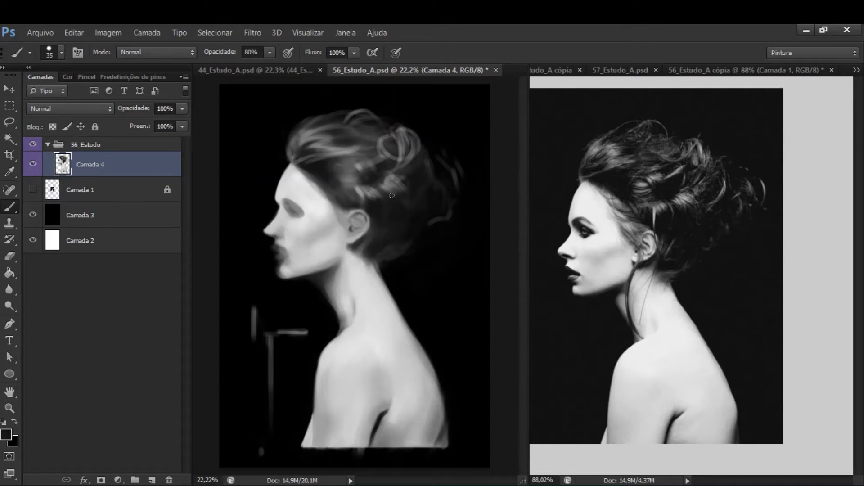
Step: Paint bright curved locks at the back of the updo and a few front strands with 40 px and 30 px brushes at 80% opacity
key("5")
key("bracketright")
key("bracketright")
key("bracketright")
key("bracketright")
key("bracketright")
key("bracketright")
key("bracketright")
left_click(323, 200, "alt")
left_click_drag(468, 163, 464, 198)
mouse_move(443, 151)
left_mouse_down()
mouse_move(461, 169)
mouse_move(464, 194)
left_mouse_up()
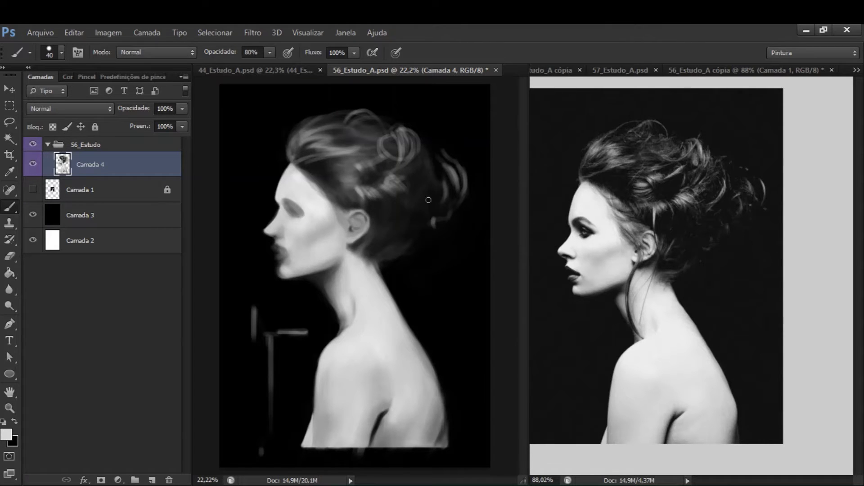
left_click_drag(411, 208, 430, 173)
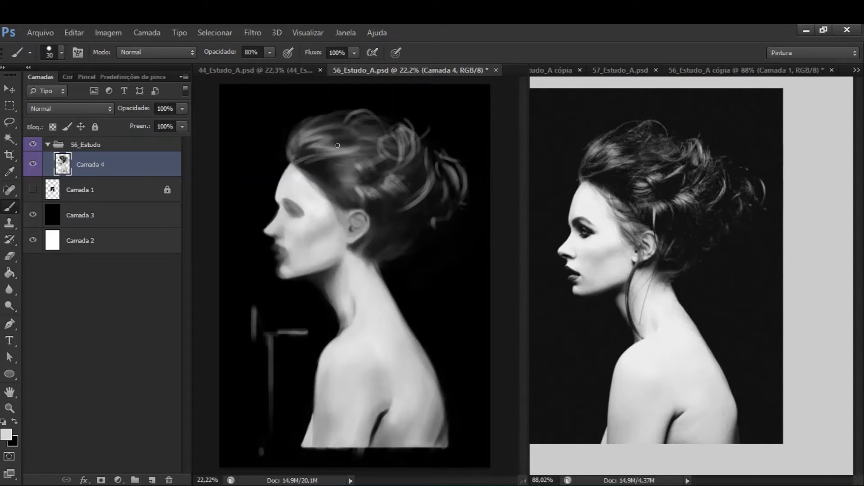
left_click_drag(322, 135, 293, 140)
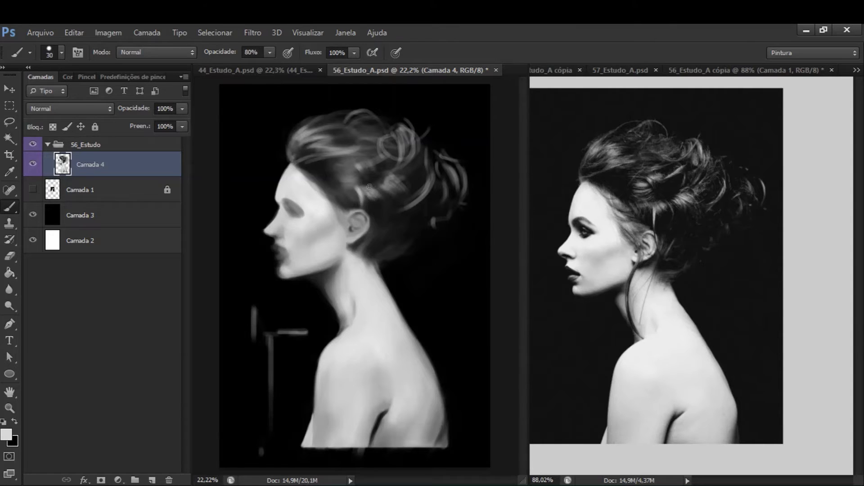
Step: Paint wavy strands behind the ear and along the temple with 30 px and 25 px brushes at 80% opacity, checking the mirrored canvas
left_click_drag(370, 186, 390, 243)
left_click_drag(352, 192, 331, 186)
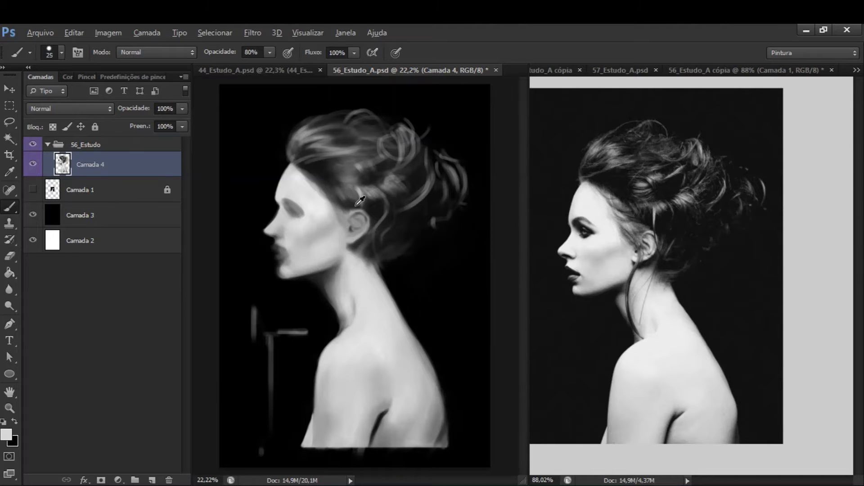
left_click(360, 202, "alt")
key("5")
key("bracketright")
key("ctrl+plus")
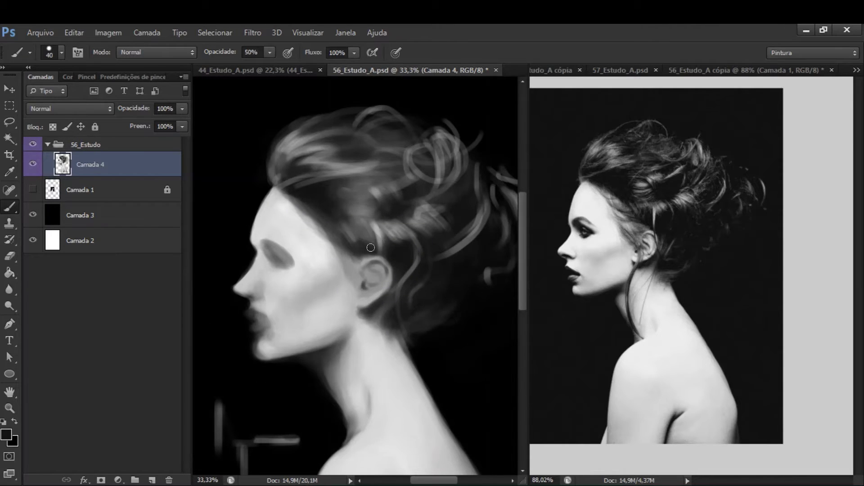
key("ctrl+shift+h")
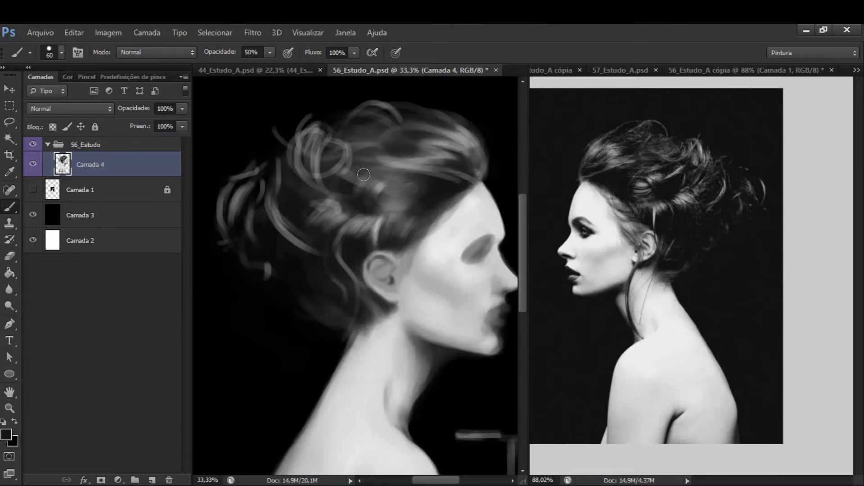
key("ctrl+shift+h")
scroll(450, 270, "up", 1)
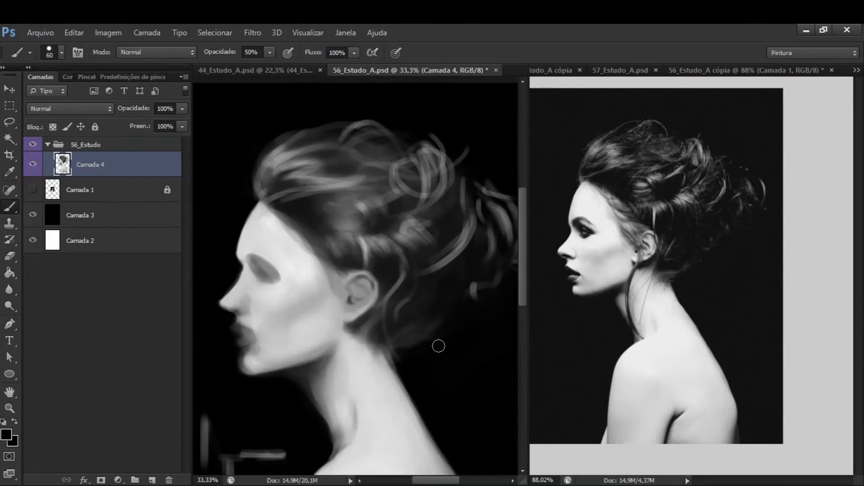
scroll(438, 233, "down", 2)
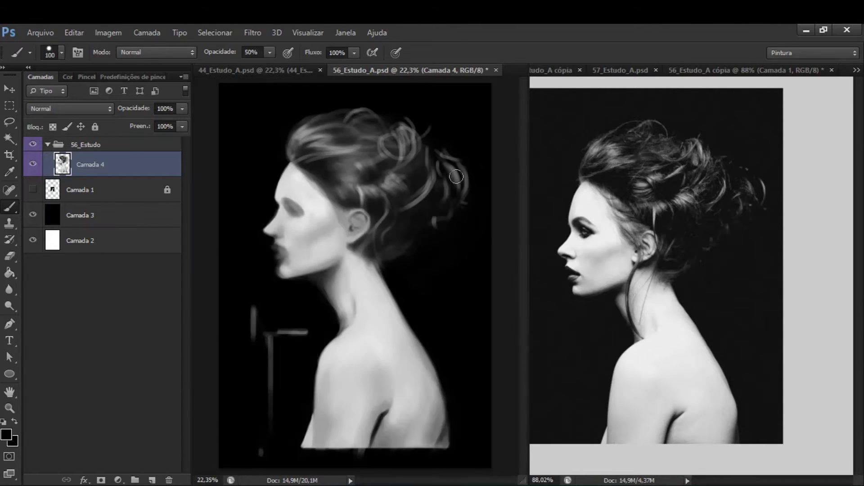
Step: Save the document and darken the looping curl at the top of the bun with a 100 px brush at 50% opacity
key("bracketright")
key("bracketright")
key("bracketright")
key("bracketright")
key("ctrl+s")
left_click_drag(397, 131, 392, 148)
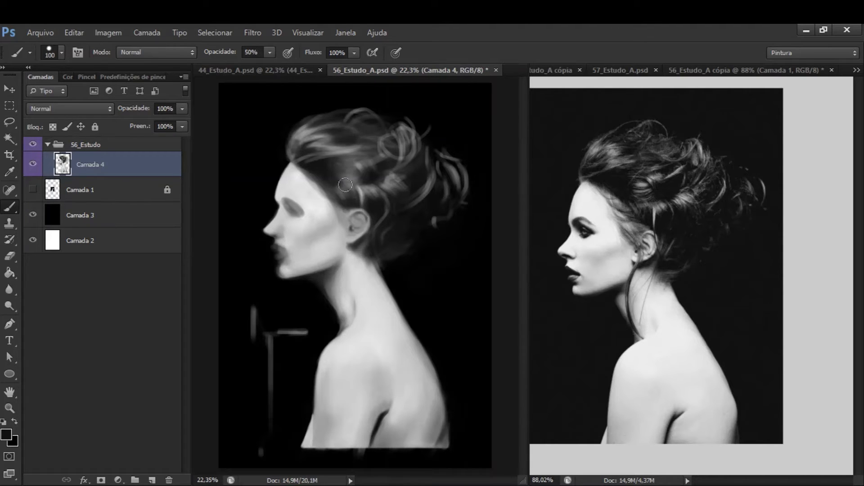
Step: Carve thin dark gaps between the upper bun curls and crown strands with a smaller near-black brush, using 45 px at 65% opacity
key("bracketleft")
key("bracketleft")
key("bracketleft")
key("bracketleft")
key("bracketleft")
key("bracketleft")
left_click_drag(409, 145, 410, 132)
key("bracketright")
key("bracketright")
key("bracketright")
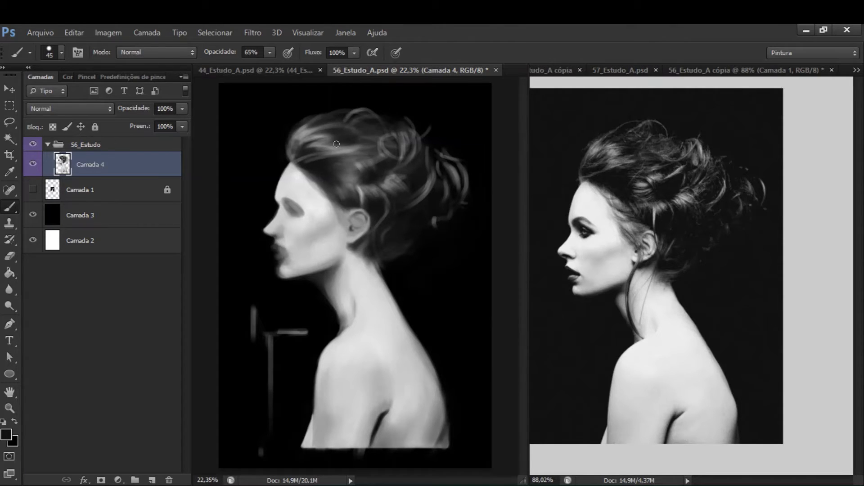
Step: Subdue the loose curls at the lower back of the updo with a 125 px near-black brush at 34% opacity
key("bracketleft")
key("bracketleft")
key("bracketleft")
key("bracketleft")
key("bracketright")
key("bracketright")
key("bracketright")
key("bracketright")
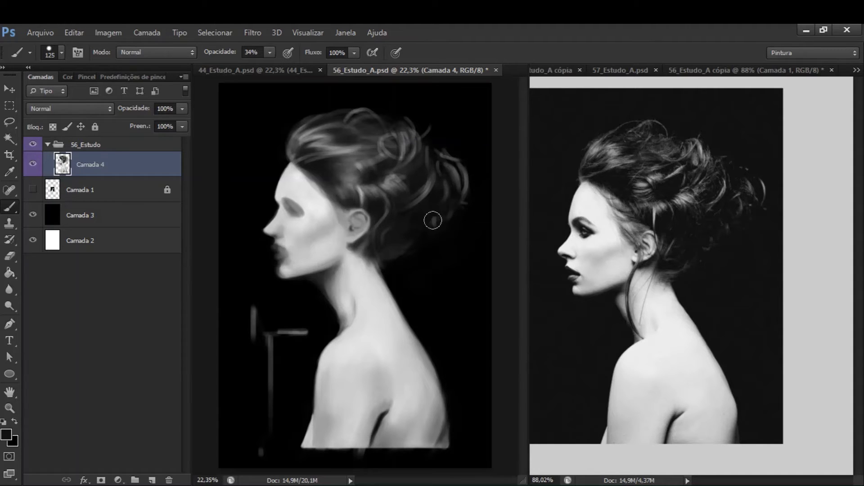
Step: Cut fine dark separations into the hair with a 30 px brush at 80% opacity and check the mirrored canvas
key("8")
key("bracketleft")
key("bracketleft")
key("bracketleft")
key("bracketleft")
key("bracketleft")
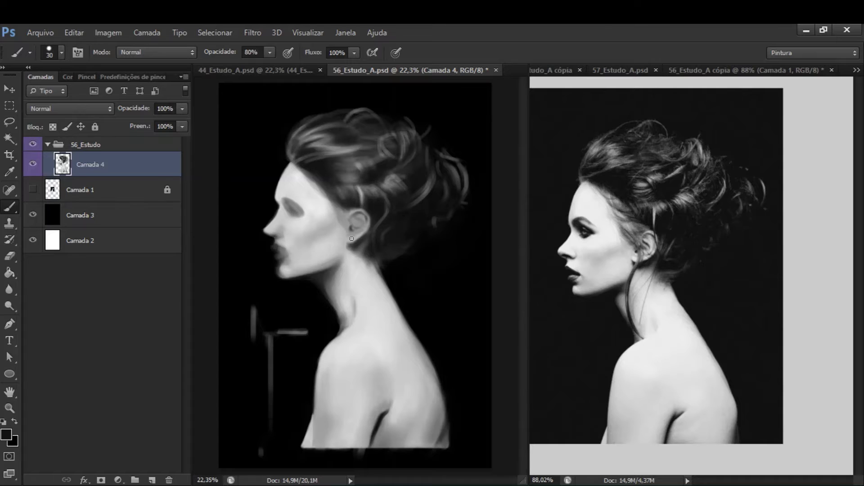
key("ctrl+shift+h")
key("ctrl+shift+h")
Step: Paint grey strands across the back of the bun with a larger brush and a sampled hair tone at 50% opacity
key("bracketright")
key("bracketright")
key("bracketright")
key("bracketright")
key("5")
left_click(338, 141, "alt")
mouse_move(410, 147)
left_mouse_down()
mouse_move(404, 172)
mouse_move(422, 167)
left_mouse_up()
key("bracketleft")
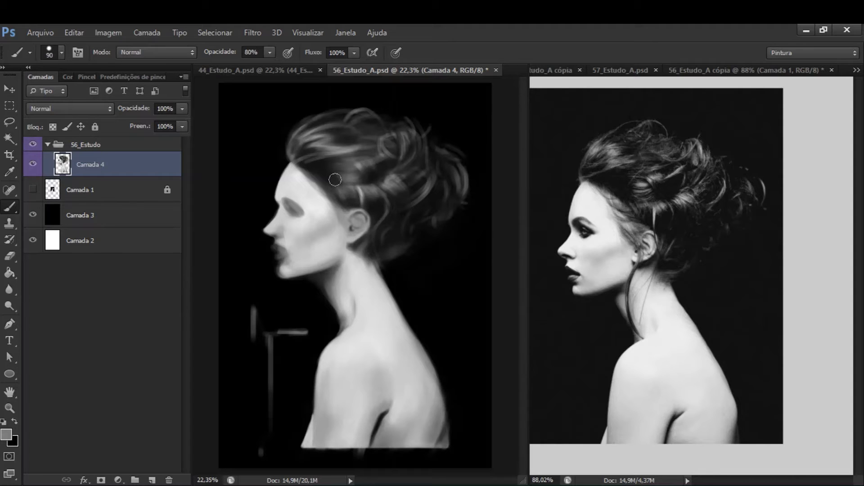
Step: Build curved strands through the middle of the updo with sampled hair tones, using a 45 px brush at 80% opacity
left_click(339, 202, "alt")
mouse_move(370, 195)
left_mouse_down()
mouse_move(389, 185)
mouse_move(323, 137)
mouse_move(405, 136)
mouse_move(410, 84)
mouse_move(418, 118)
mouse_move(403, 153)
left_mouse_up()
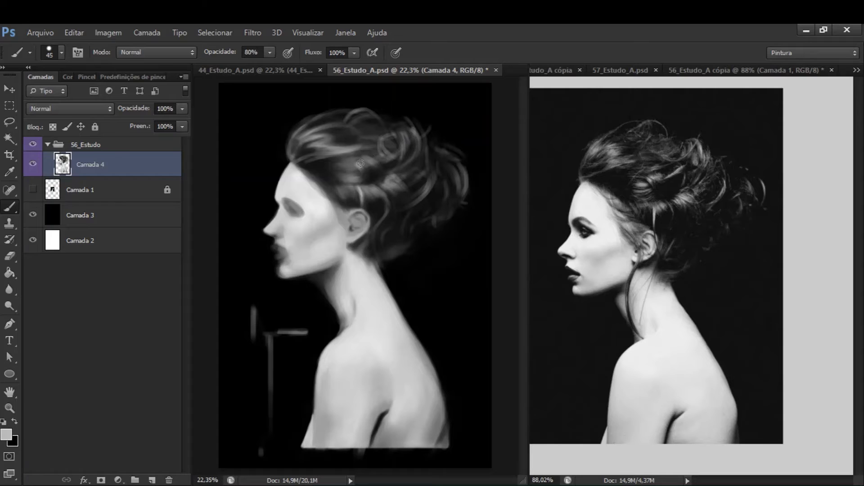
left_click(359, 169, "alt")
left_click(318, 146, "alt")
left_click(346, 187, "alt")
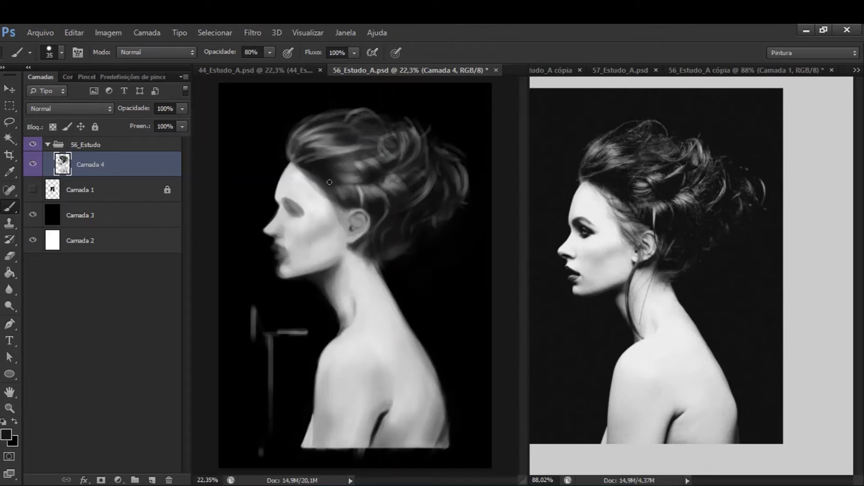
Step: Deepen the shadows between the bun and crown strands with a sampled dark tone at 80% opacity and save the document
left_click(350, 190, "alt")
key("bracketright")
key("bracketright")
mouse_move(404, 168)
left_mouse_down()
mouse_move(400, 226)
mouse_move(379, 134)
left_mouse_up()
key("5")
key("ctrl+shift+h")
key("ctrl+shift+h")
key("ctrl+s")
Step: Mirror the study so the face points right and reposition the reference view beside it
key("ctrl+shift+h")
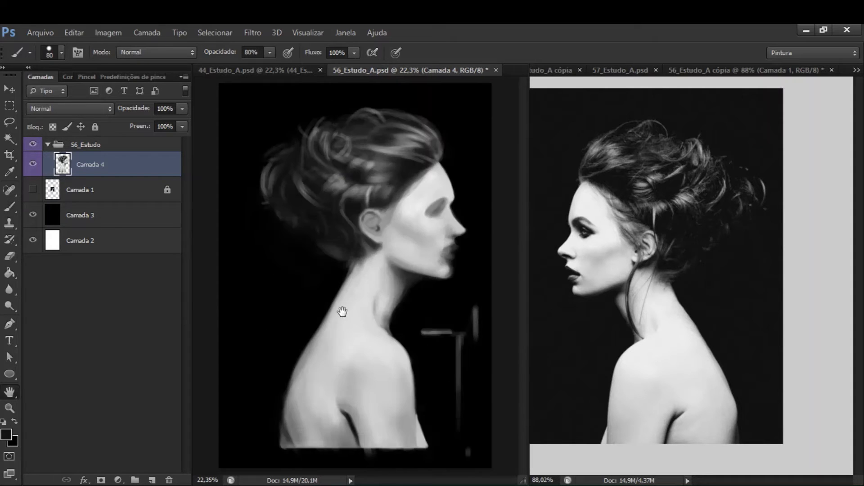
key("v")
key("ctrl+shift+h")
key("h")
left_click_drag(640, 278, 675, 276)
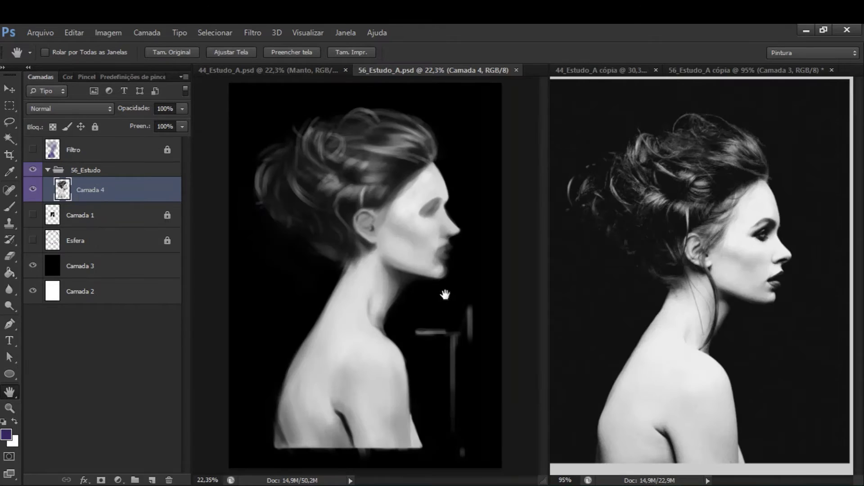
Step: Preview the Filtro layer over the study and reset the painting colours to default black and white
left_click(33, 149)
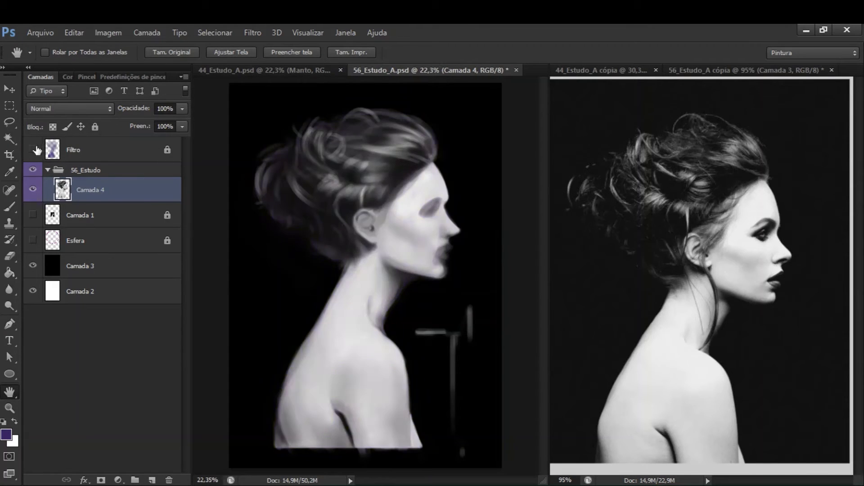
key("b")
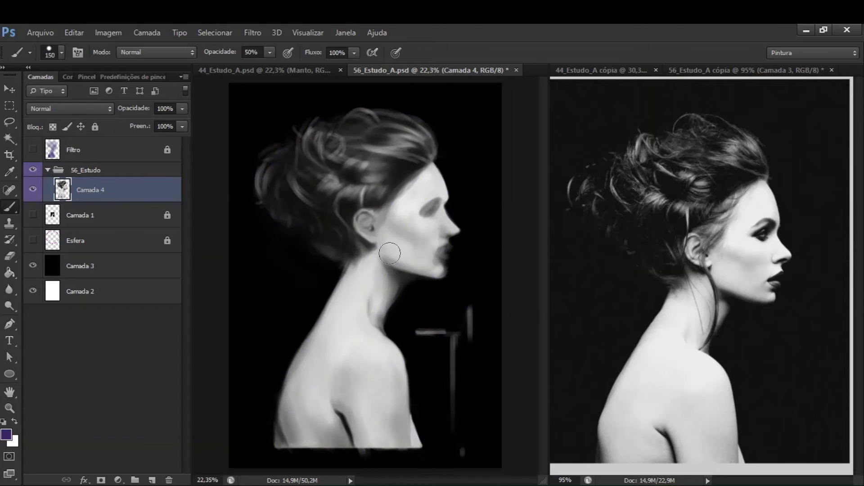
left_click(715, 251)
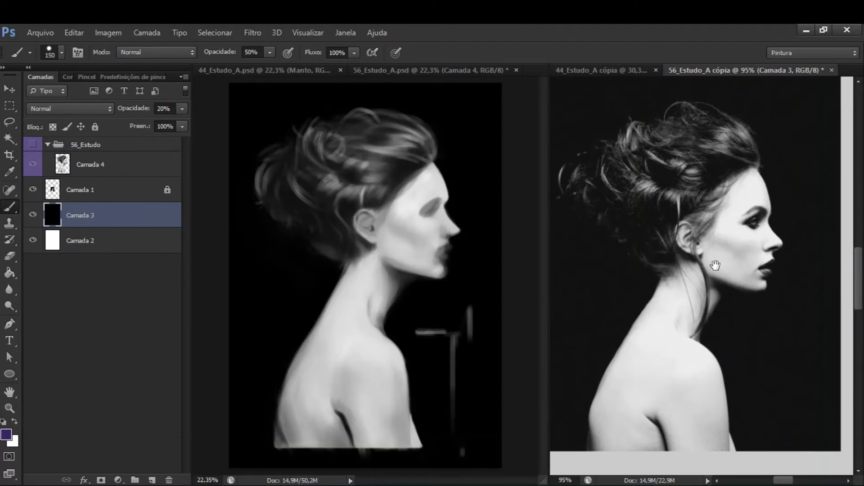
key("d")
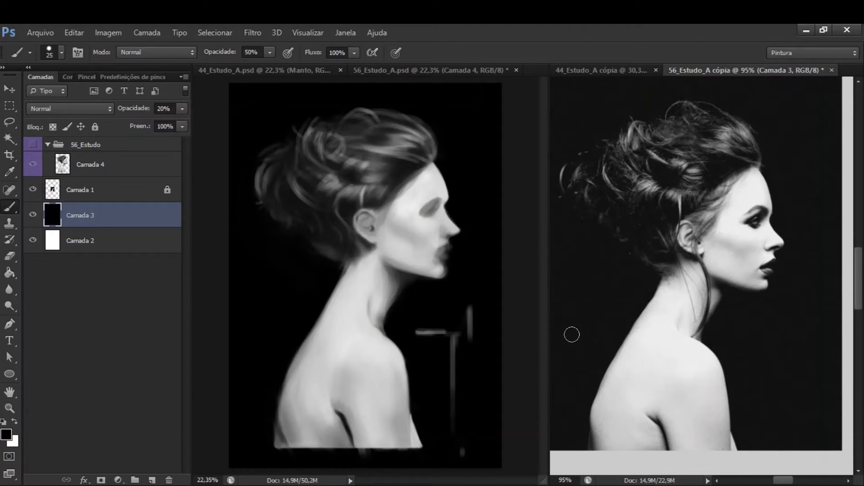
left_click(90, 165)
left_click(152, 479)
double_click(84, 190)
type("Corpo")
key("Return")
double_click(86, 164)
type("Cabelo")
key("Return")
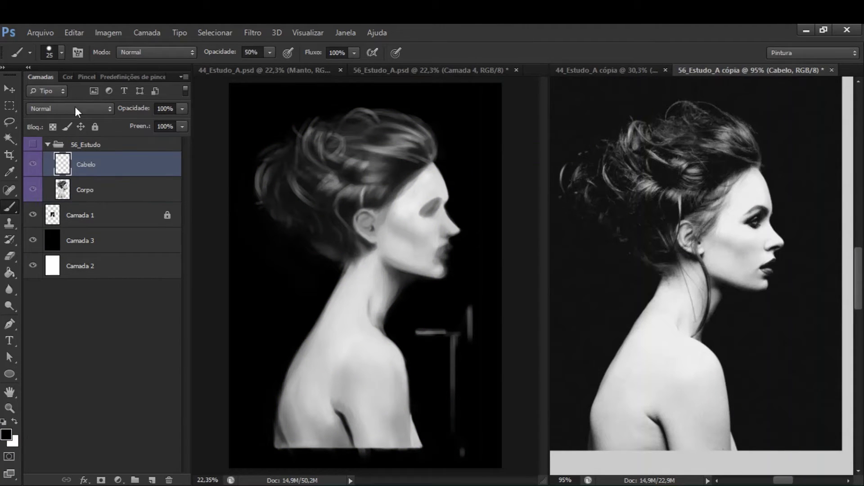
left_click(85, 189)
left_click(478, 289)
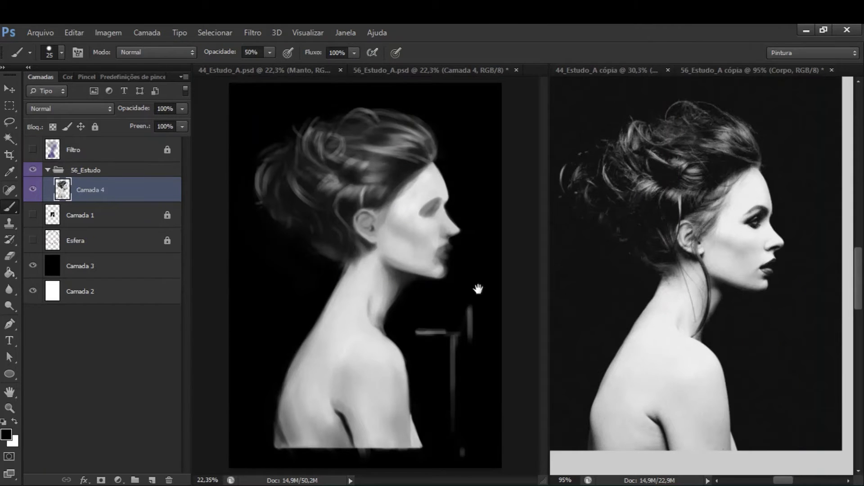
left_click(598, 261)
left_click(33, 190)
left_click(73, 198)
left_click(548, 188)
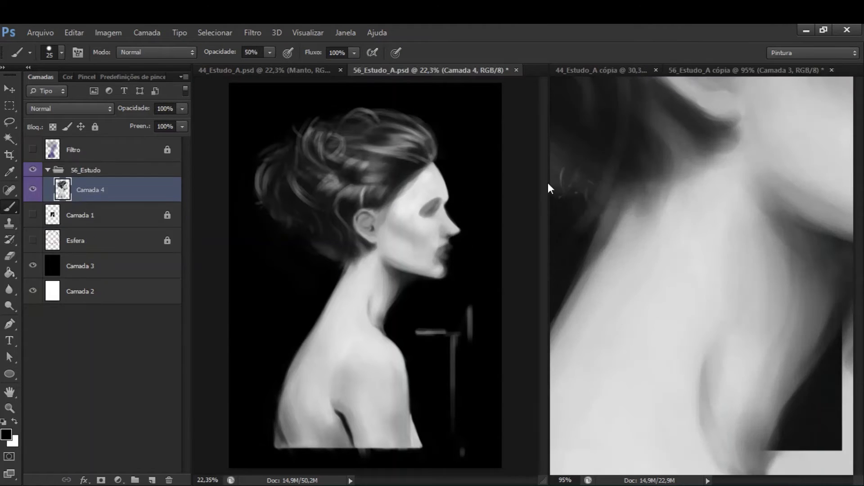
left_click(556, 188)
scroll(632, 302, "down", 5)
key("h")
key("ctrl+0")
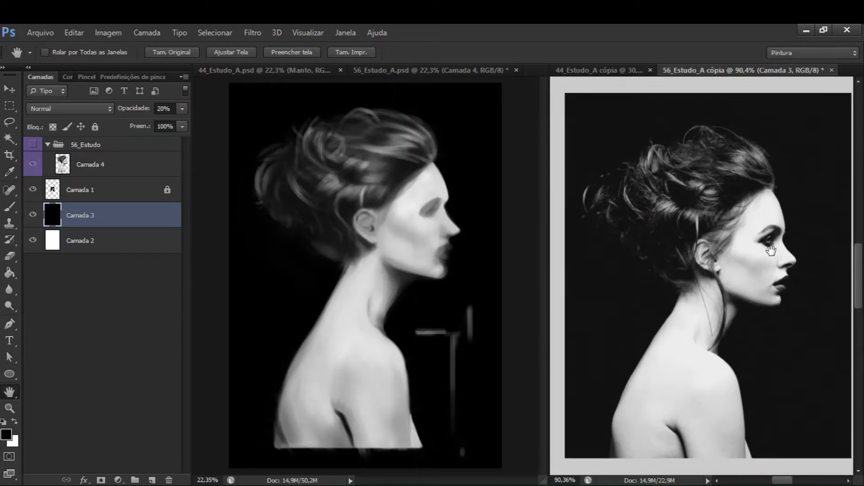
Step: Add a layer named Cabelo above Camada 4 in the study document and rename Camada 4 as Corpo
left_click(434, 257)
key("ctrl+plus")
key("ctrl+plus")
key("ctrl+shift+alt+n")
double_click(90, 189)
type("Cabe")
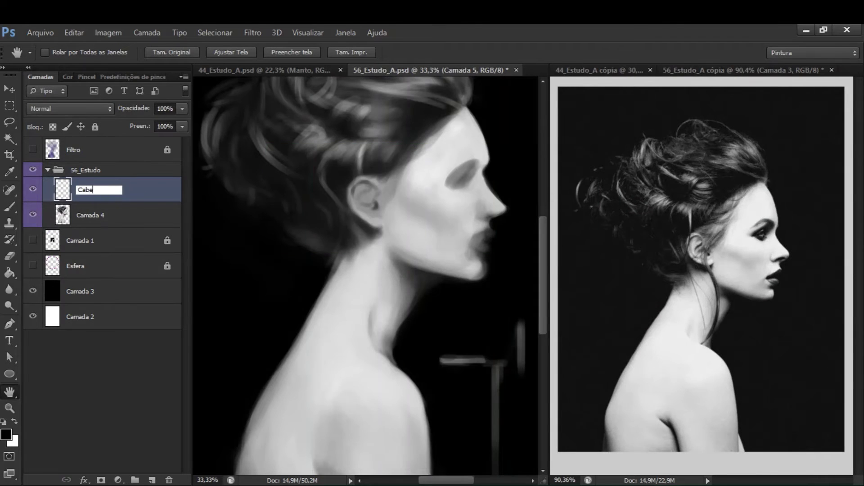
type("lo")
key("Tab")
type("Corpo")
key("Return")
key("ctrl+0")
key("b")
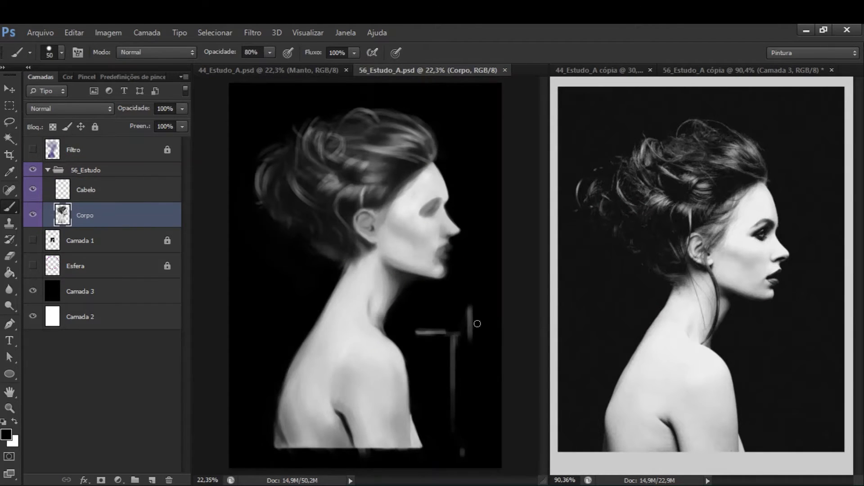
Step: Flip the 56_Estudo group horizontally and flip Camada 1 in the reference document to match
mouse_move(477, 323)
left_mouse_down()
mouse_move(429, 246)
mouse_move(381, 332)
left_mouse_up()
key("v")
left_click(351, 224, "ctrl")
key("ctrl+shift+h")
left_click(685, 312)
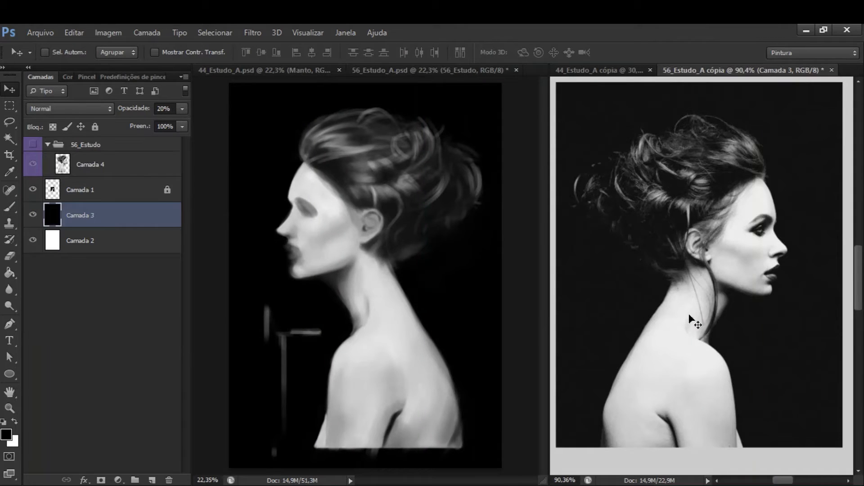
left_click(121, 190)
key("ctrl+shift+h")
left_click(337, 232)
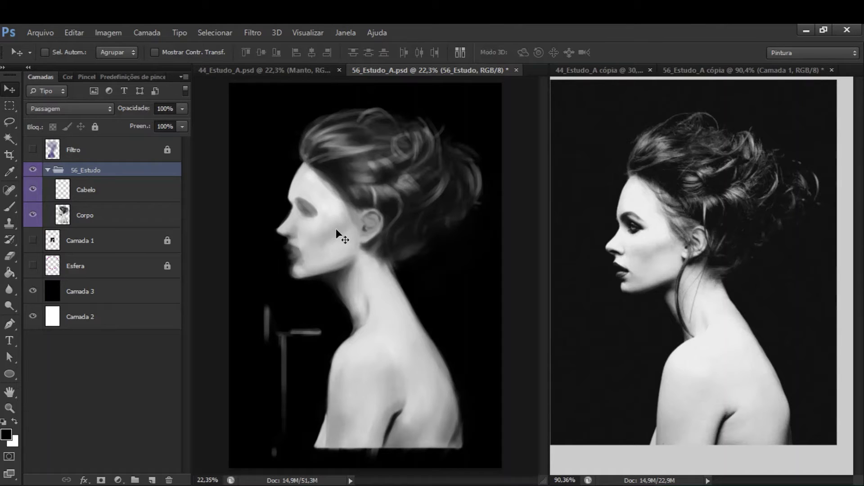
Step: Select the Corpo layer and smooth the lower cheek and jaw with a sampled light grey, using a 70 px brush at 50% opacity
key("b")
left_click(440, 276, "ctrl")
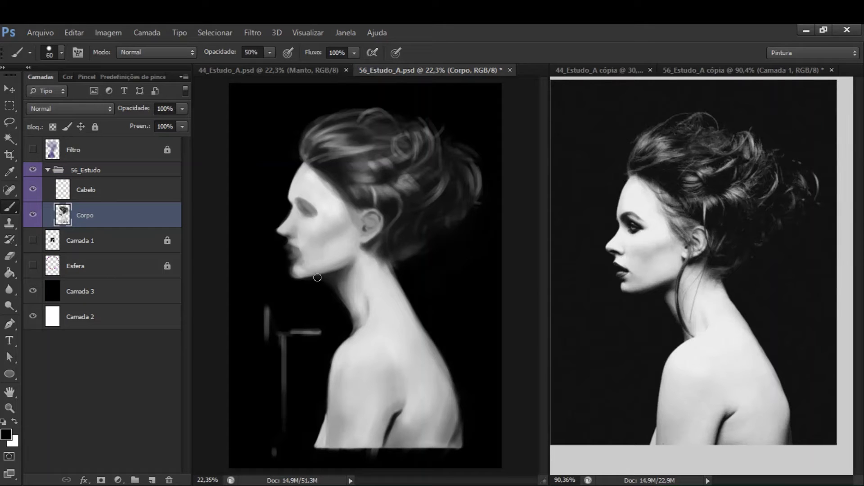
scroll(317, 277, "up", 3)
left_click(344, 285, "alt")
key("bracketright")
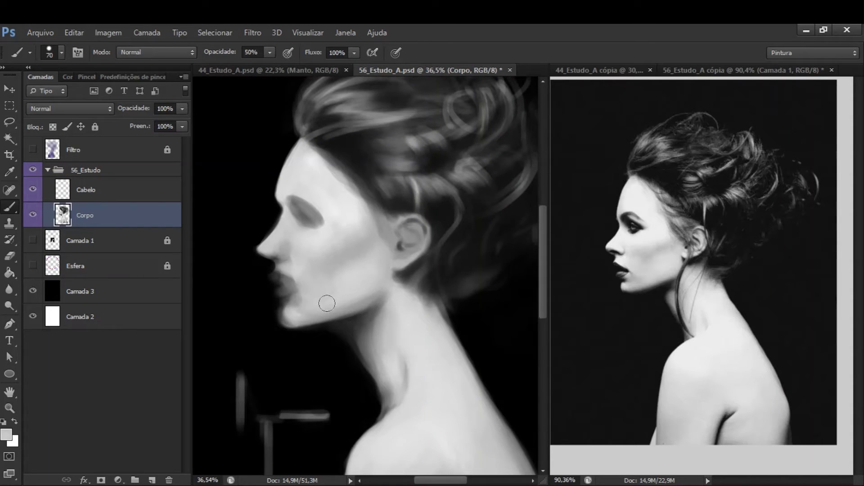
Step: Define the chin and jawline with a 45 px light grey brush at 75% opacity
key("7")
key("5")
key("bracketleft")
key("bracketleft")
key("bracketleft")
left_click_drag(320, 350, 370, 349)
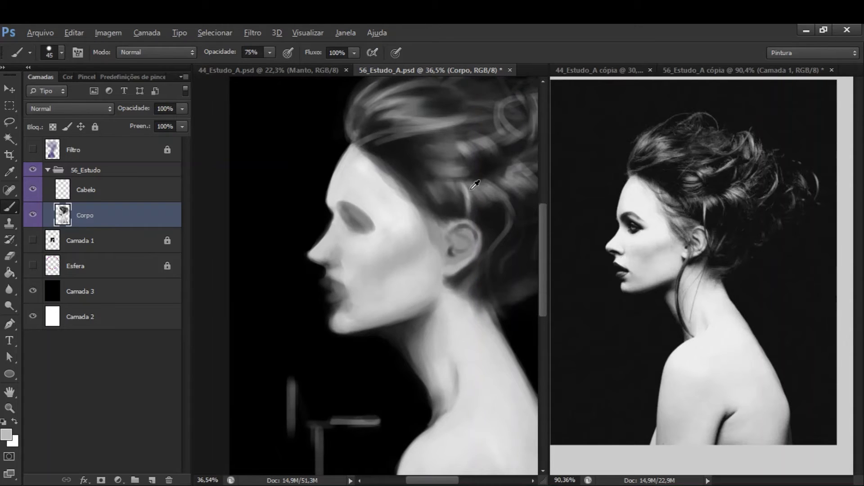
Step: Darken the lips with a sampled dark grey, using a 30 px brush at 80% opacity
left_click(437, 180, "alt")
key("bracketleft")
key("bracketleft")
scroll(328, 180, "down", 2)
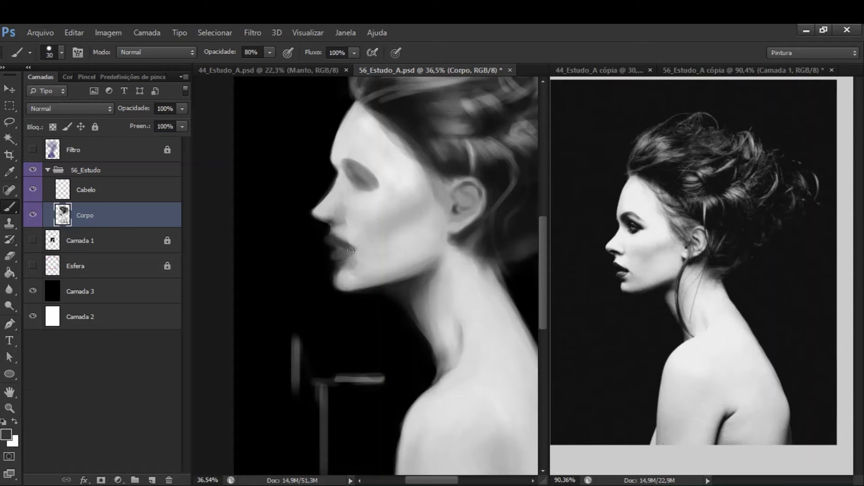
Step: Refine the nose and the skin around the eye socket with light grey, using a 30 px brush at 85% opacity
key("8")
key("5")
scroll(334, 234, "up", 1)
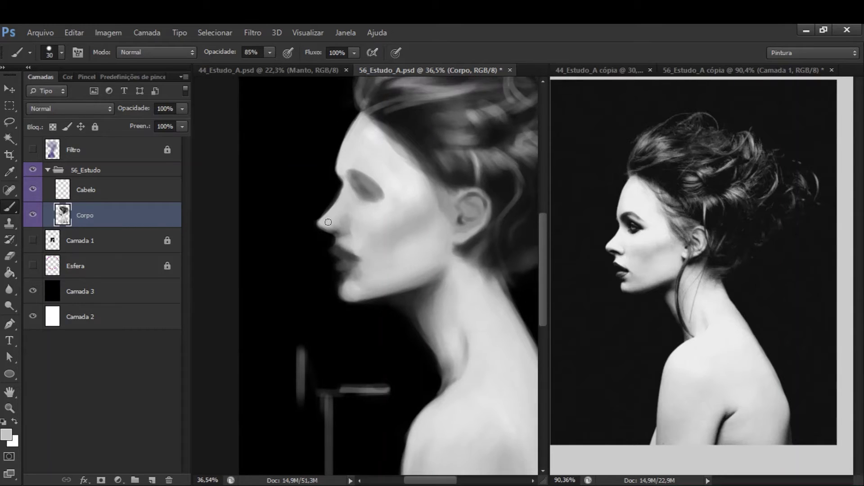
scroll(342, 211, "up", 2)
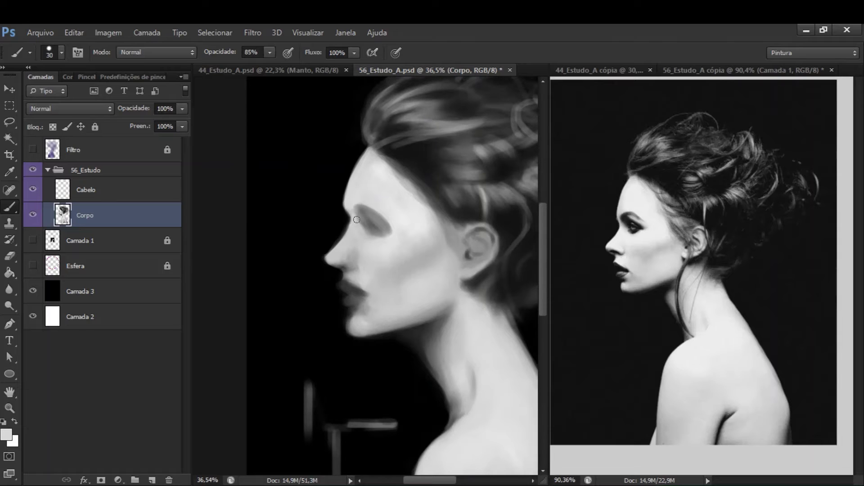
Step: Clean up the forehead and face profile edge with the Eraser, using the Hard Round 35 brush at 85% opacity
key("e")
left_click(61, 52)
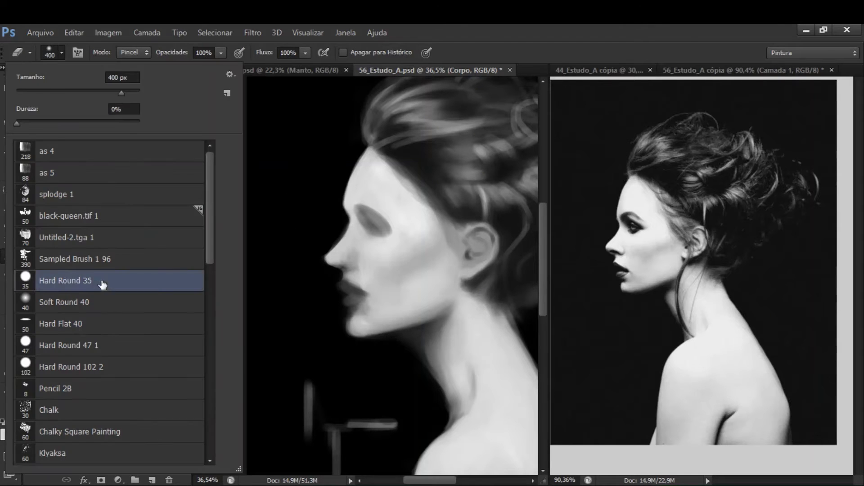
double_click(103, 282)
scroll(357, 159, "up", 1)
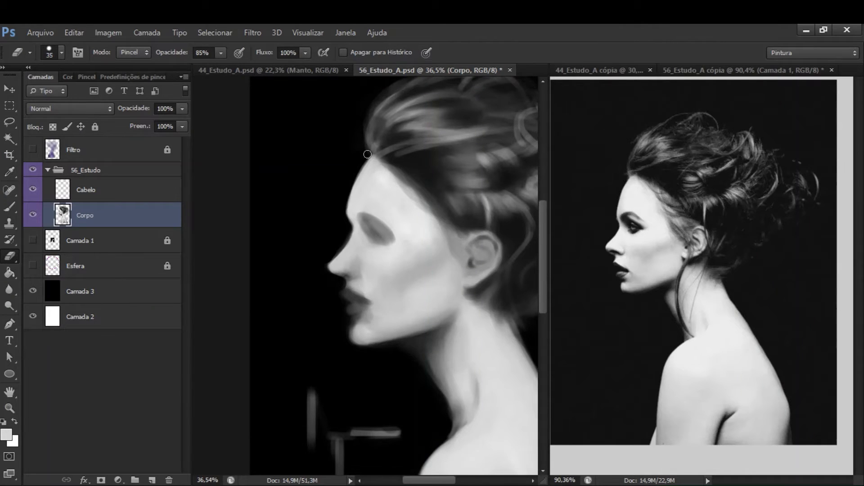
scroll(364, 157, "down", 2)
Step: Darken the lips with a sampled near-black, using a 20 px brush at 85% opacity
key("b")
left_click(339, 277, "alt")
left_click(506, 213, "alt")
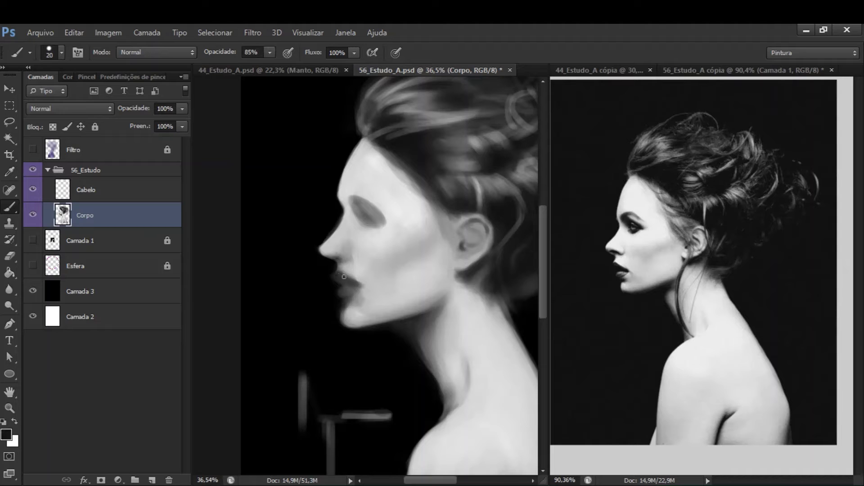
scroll(343, 274, "up", 1)
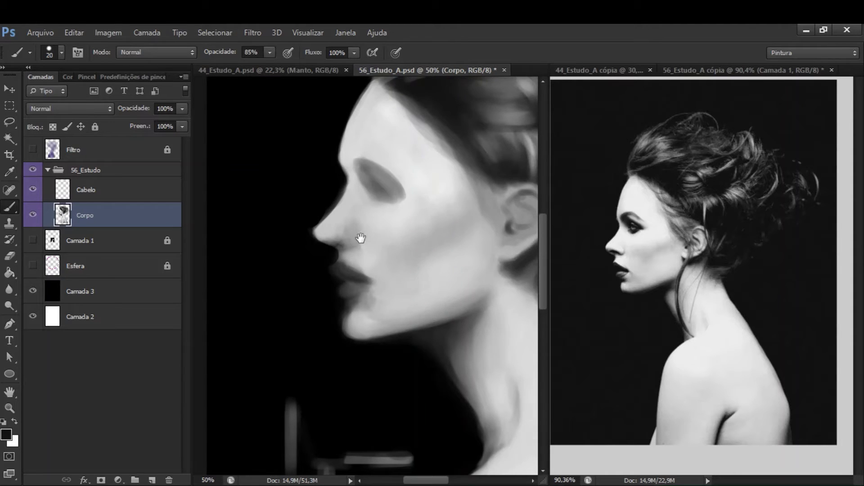
scroll(358, 238, "down", 1)
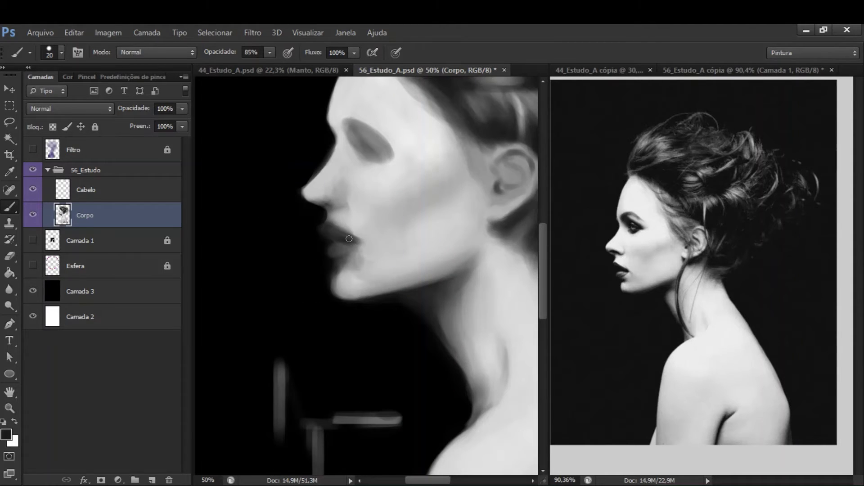
Step: Refine the skin around the upper lip with sampled light greys, using a 40 px brush at 65% opacity
left_click(316, 256, "alt")
scroll(321, 251, "up", 1)
left_click(343, 241, "alt")
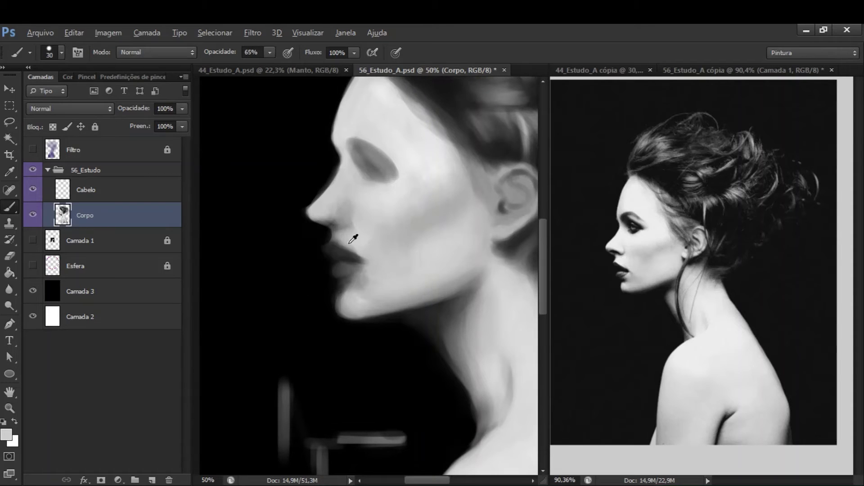
left_click(442, 165, "alt")
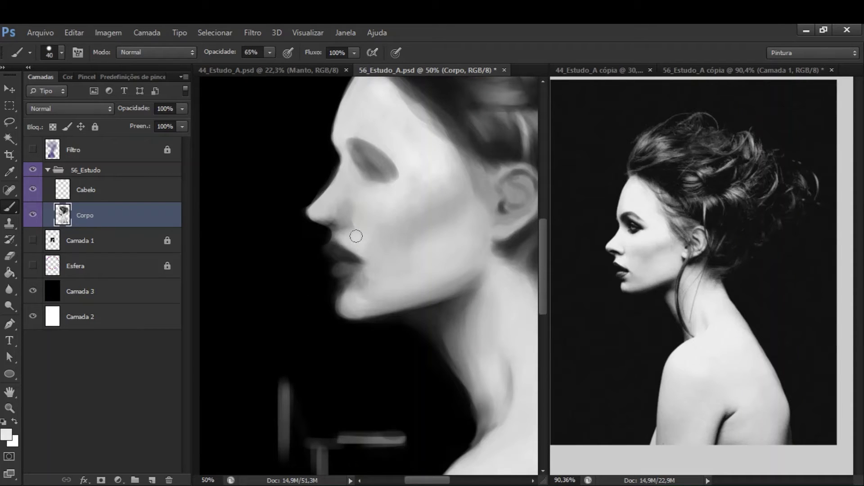
left_click(369, 231, "alt")
left_click(387, 257, "alt")
left_click(376, 233, "alt")
Step: Blend the cheekbone shading with a larger brush at 50% opacity, using greys sampled from the cheek
key("bracketright")
key("bracketright")
key("5")
left_click(412, 227, "alt")
key("bracketright")
key("bracketright")
key("bracketright")
left_click_drag(409, 206, 365, 252)
Step: Smooth the skin beside the nose and mouth with sampled light grey, using a 60 px brush at 50% opacity
key("bracketleft")
key("bracketleft")
key("bracketleft")
left_click(380, 258, "alt")
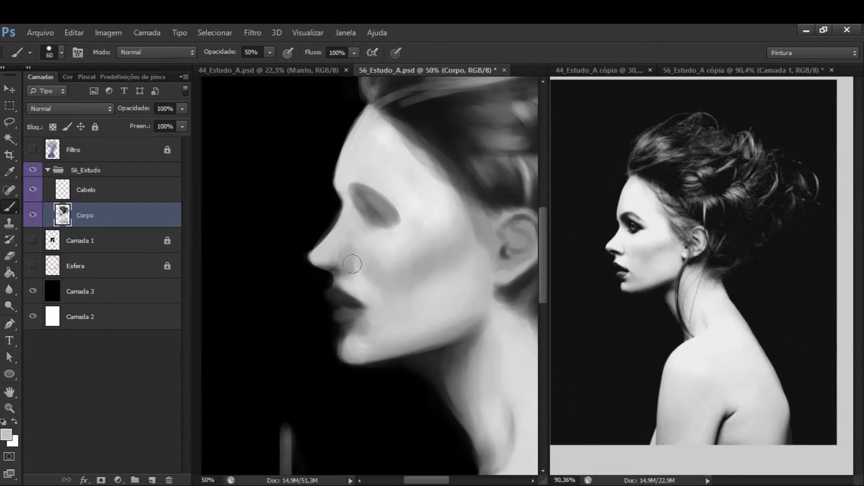
left_click(372, 249, "alt")
left_click_drag(389, 304, 407, 314)
Step: Paint the start of the eyebrow above the eye socket in near-black, using a 20 px brush at 50% opacity
left_click(512, 203, "alt")
key("bracketleft")
key("bracketleft")
key("bracketleft")
key("bracketleft")
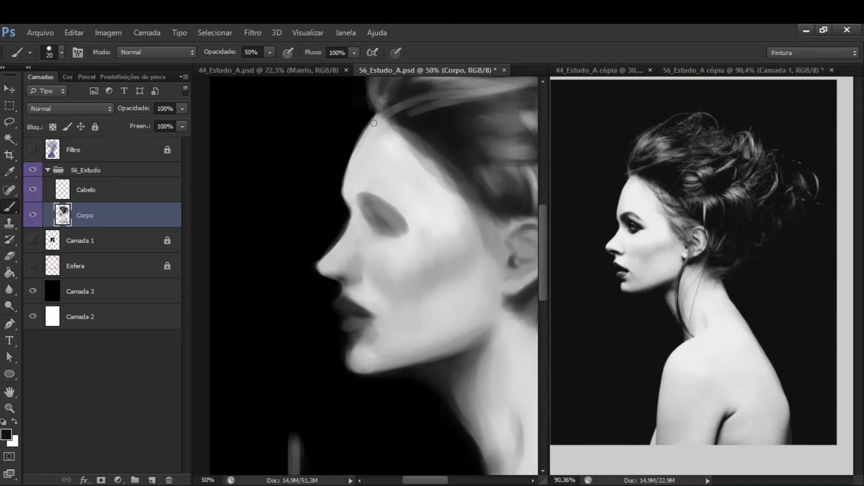
mouse_move(358, 198)
left_mouse_down()
mouse_move(397, 203)
mouse_move(403, 220)
mouse_move(377, 202)
mouse_move(402, 221)
left_mouse_up()
Step: Carve the eyelid out of the dark eye socket with light grey, using a 30 px brush at 50% opacity
left_click(395, 203, "alt")
key("5")
key("bracketright")
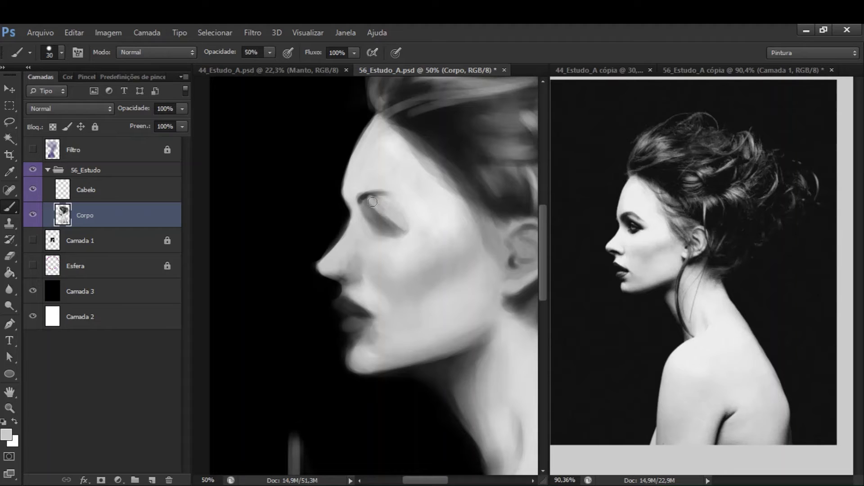
left_click(376, 209, "alt")
left_click(366, 206, "alt")
mouse_move(379, 196)
left_mouse_down()
mouse_move(371, 213)
mouse_move(387, 225)
left_mouse_up()
left_click(362, 205, "alt")
Step: Restore the last face outline selection and shade the nose inside it with light grey at 65% opacity
left_click(355, 210, "alt")
left_click(359, 237, "alt")
key("bracketright")
key("bracketright")
key("bracketright")
key("ctrl+shift+d")
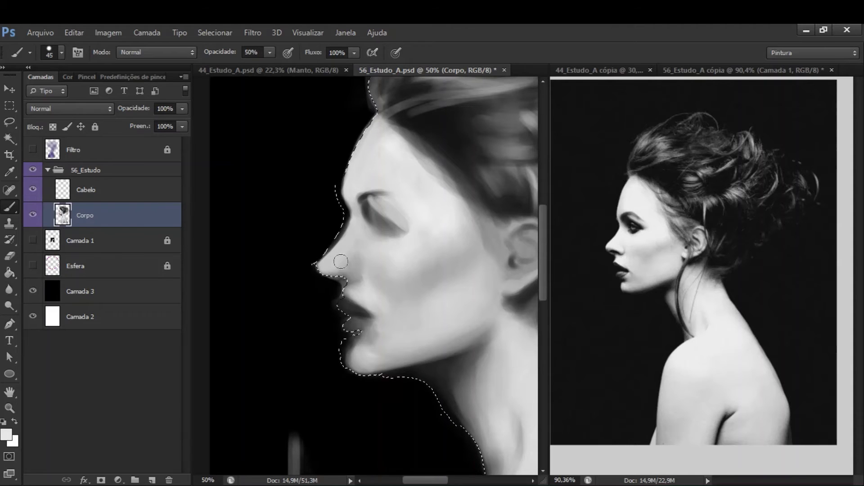
key("ctrl+plus")
key("bracketleft")
key("bracketleft")
key("6")
key("5")
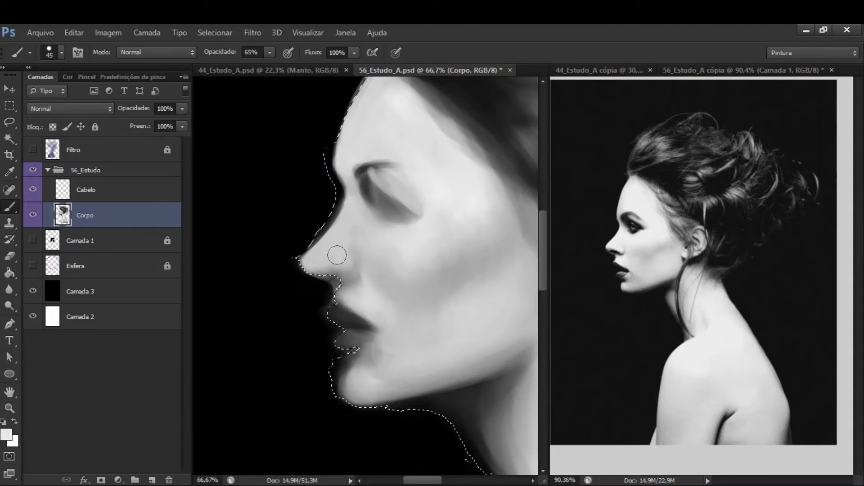
Step: Clear the selection and define the nostril wing and underside of the nose with sampled greys, using a 10 px brush
left_click(351, 275, "alt")
key("bracketleft")
key("bracketleft")
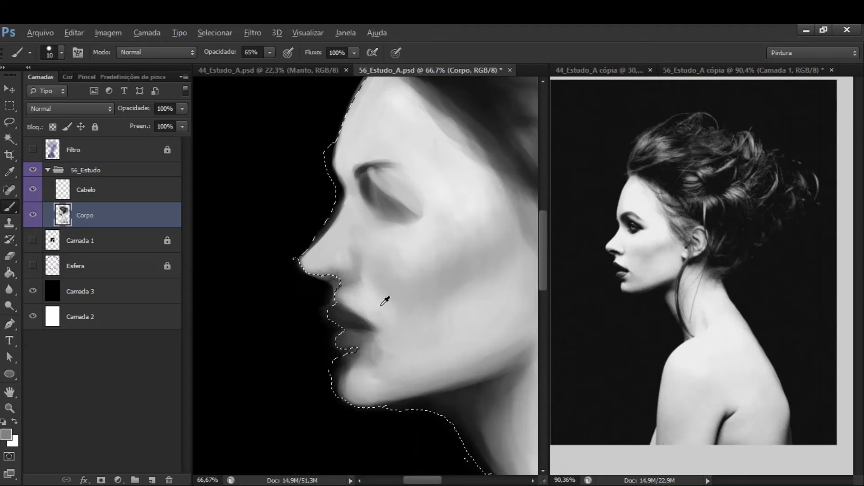
key("ctrl+d")
left_click(321, 275, "alt")
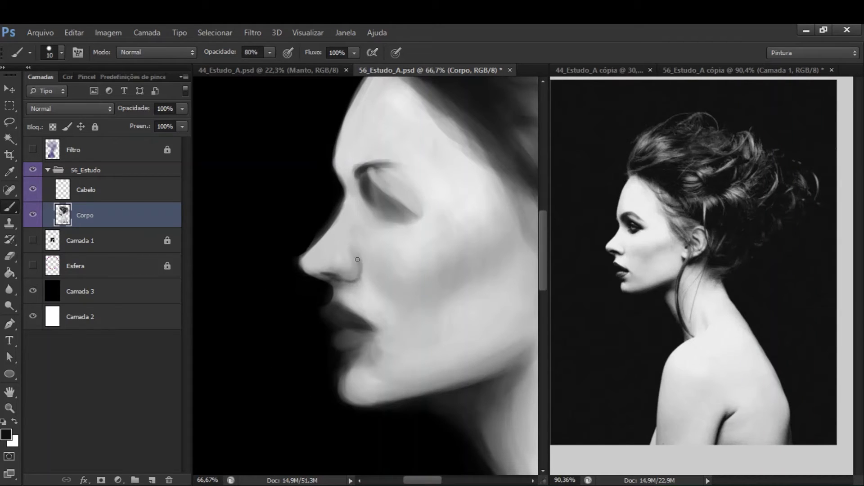
key("bracketright")
key("bracketright")
key("5")
left_click(463, 195, "alt")
Step: Enlarge the reference photo, then tidy the nose bridge edge with a 15 px Eraser at 85% opacity
left_click(652, 312)
key("h")
scroll(573, 282, "up", 2)
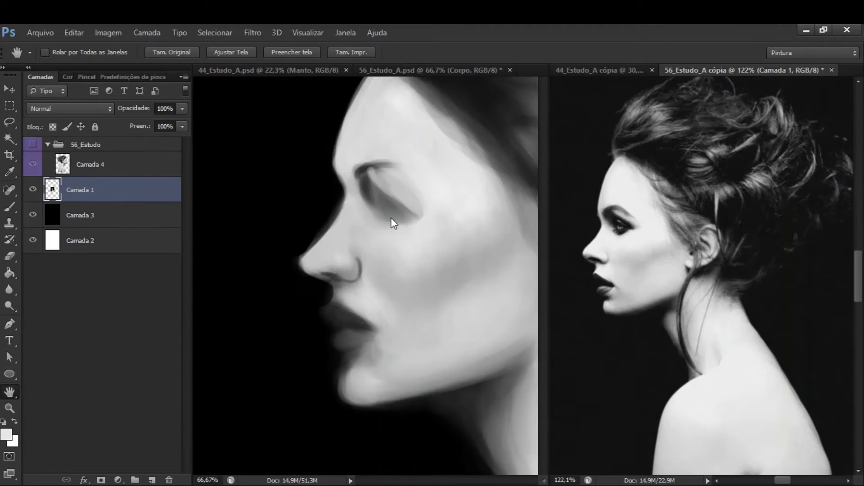
left_click_drag(392, 222, 374, 229)
key("e")
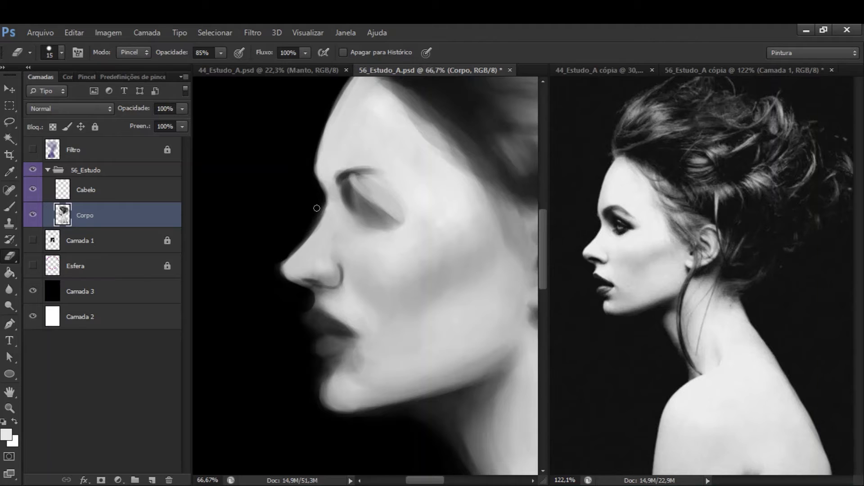
Step: Restore the face outline selection and shade the forehead inside it with sampled greys, using a 125 px brush at 50% opacity
key("b")
key("ctrl+shift+d")
scroll(390, 201, "up", 1)
left_click(360, 376, "alt")
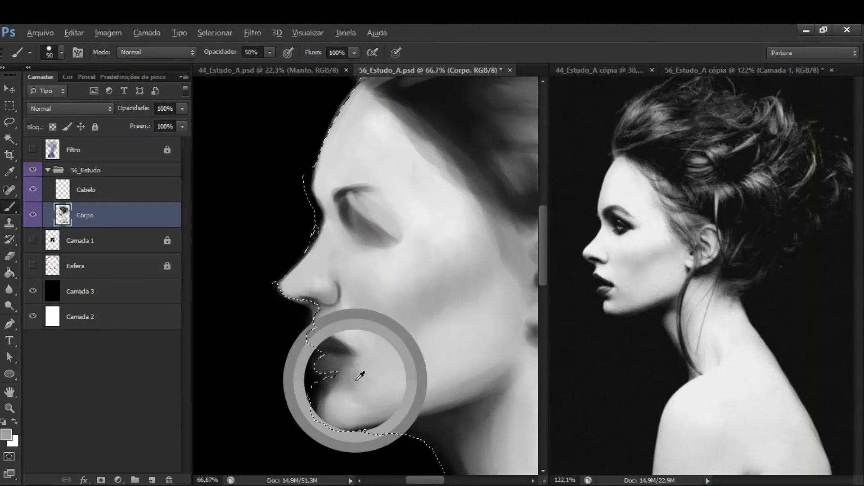
left_click_drag(328, 170, 316, 191)
key("bracketright")
key("bracketright")
left_click(383, 165, "alt")
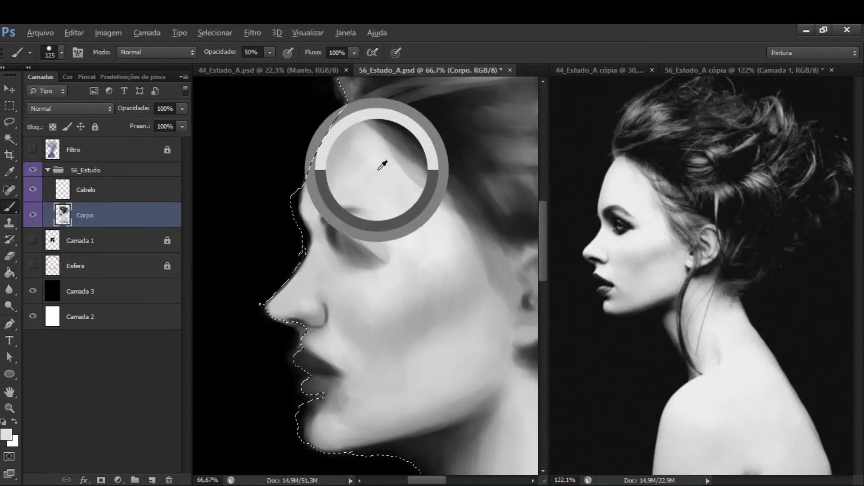
left_click(446, 245, "alt")
Step: Soften the brow and forehead edge with mid grey, using a 90 px brush at 35% opacity without a selection
key("r")
left_click_drag(432, 293, 420, 176)
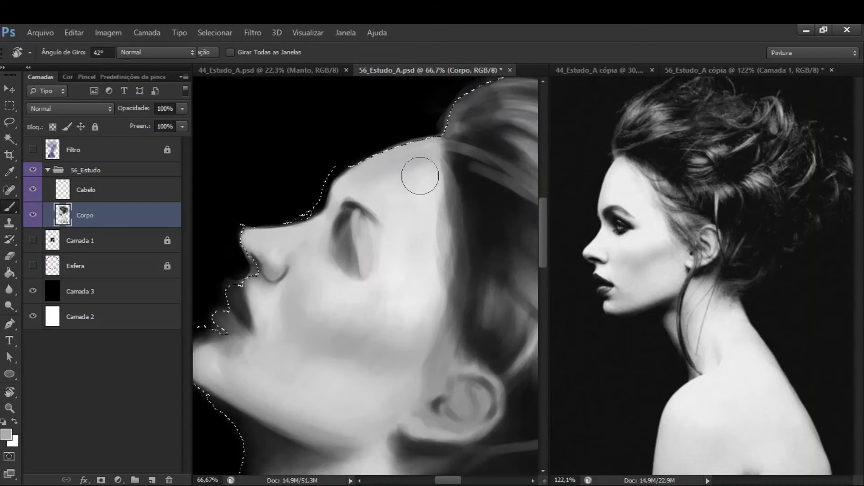
key("b")
key("Escape")
left_click_drag(296, 215, 327, 209)
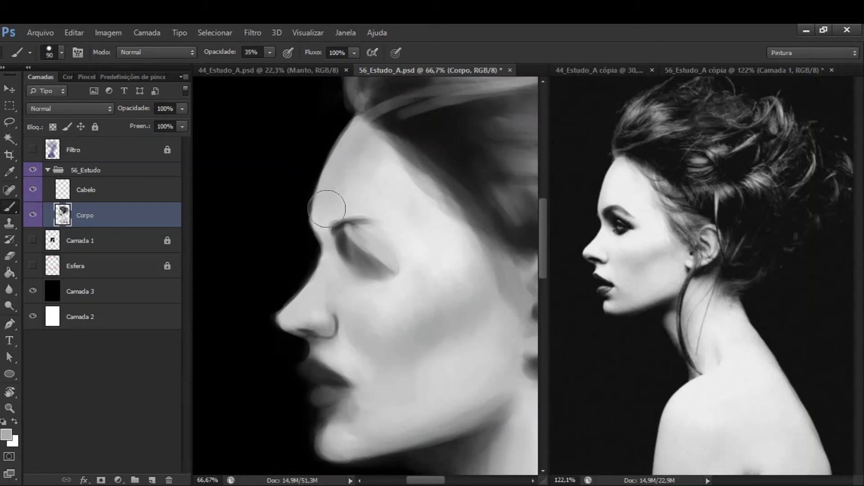
Step: Add a near-white highlight along the side of the nose, using a 25 px brush at 65% opacity
key("bracketleft")
key("bracketleft")
key("bracketleft")
key("bracketleft")
key("bracketleft")
key("bracketleft")
scroll(386, 226, "up", 1)
left_click_drag(366, 306, 371, 243)
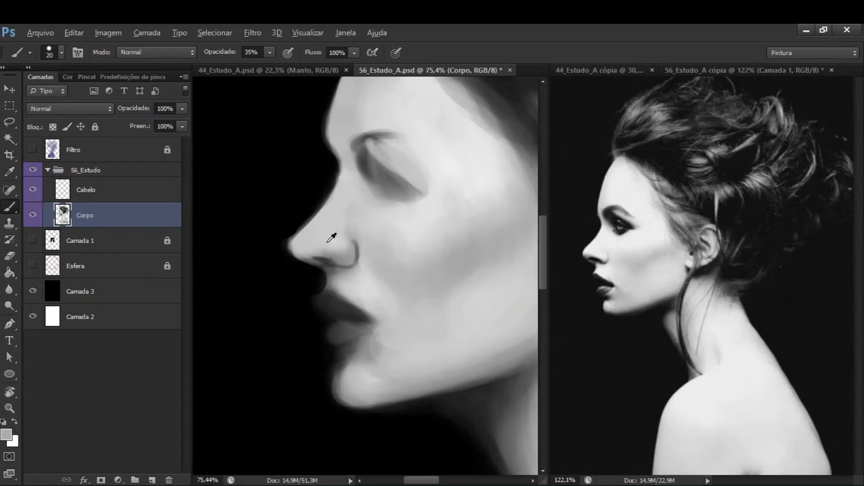
left_click(362, 245, "alt")
left_click_drag(350, 255, 386, 257)
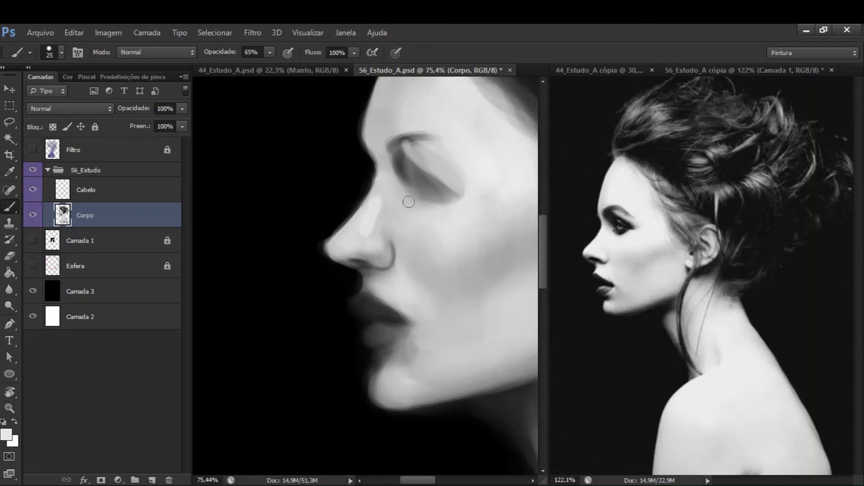
Step: Refine the nose bridge within the Corpo layer's outline in near-white, using a 35 px brush at 65% opacity
key("bracketright")
left_click(56, 223, "ctrl")
key("ctrl+d")
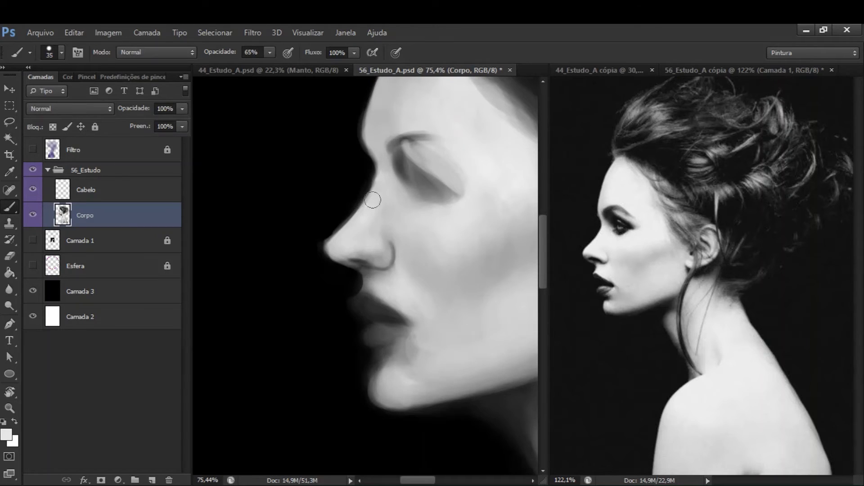
Step: Smooth the skin between the nose, eye socket and cheek with sampled greys, using 60 to 80 px brushes at 65% opacity
left_click(401, 245, "alt")
left_click(391, 257, "alt")
key("bracketright")
key("bracketright")
key("bracketright")
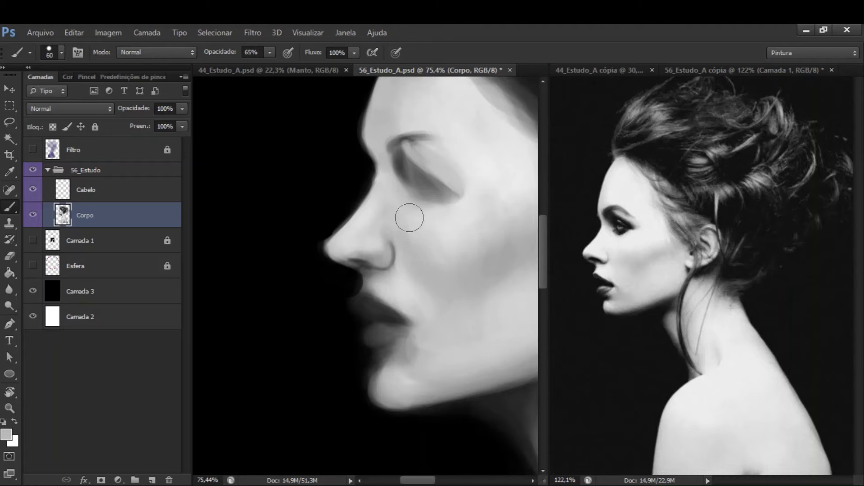
left_click(411, 200, "alt")
left_click_drag(492, 245, 396, 244)
scroll(378, 193, "down", 3)
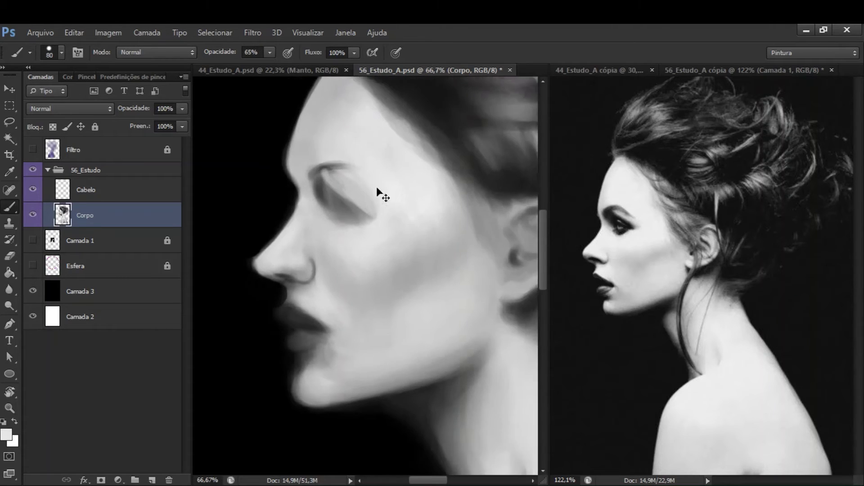
Step: Soften the nostril wing and its crease with sampled mid greys, using a 30 px brush at 65% opacity
key("bracketleft")
key("bracketleft")
key("bracketleft")
scroll(330, 270, "up", 3)
left_click(332, 276, "alt")
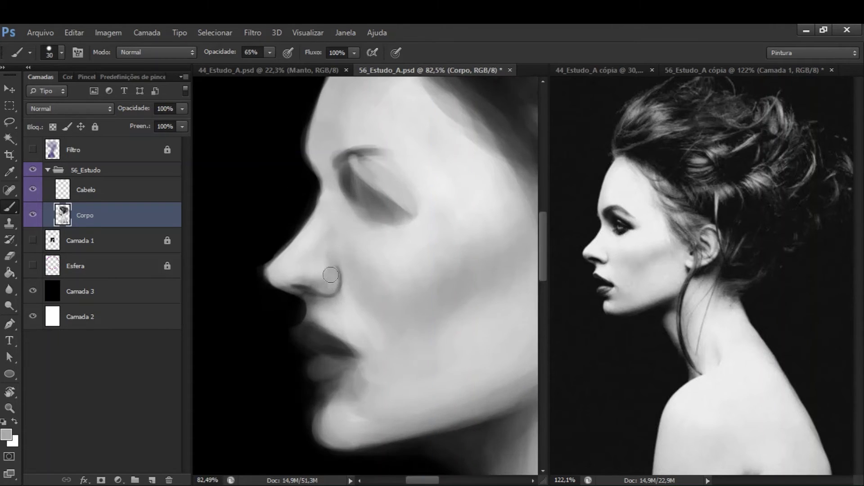
scroll(349, 247, "up", 1)
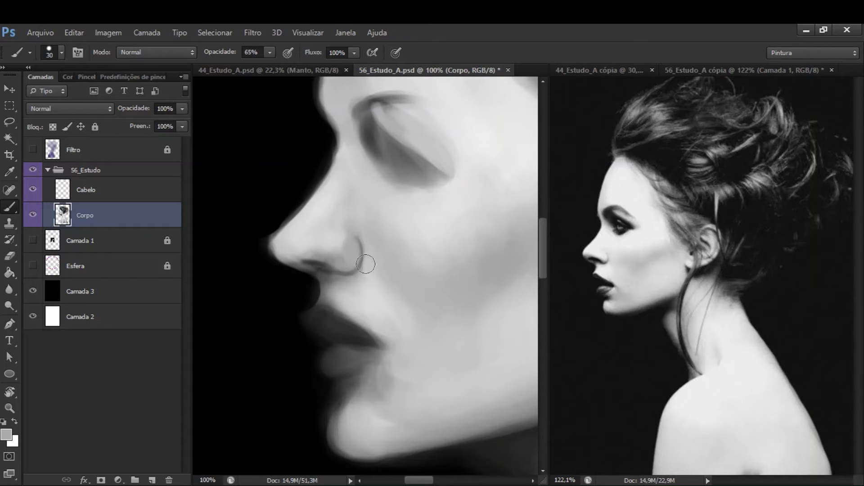
left_click(350, 260, "alt")
left_click(316, 250, "alt")
Step: Deepen the shadow under the nose with a sampled dark grey, using a 20 px brush at 50% opacity
key("bracketleft")
key("bracketleft")
scroll(397, 248, "down", 1)
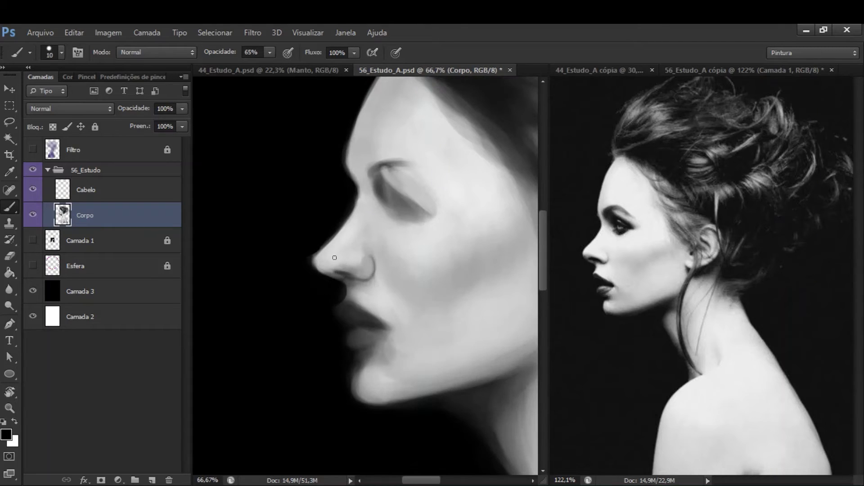
key("bracketright")
key("5")
left_click(355, 310, "alt")
key("bracketright")
left_click_drag(345, 279, 325, 281)
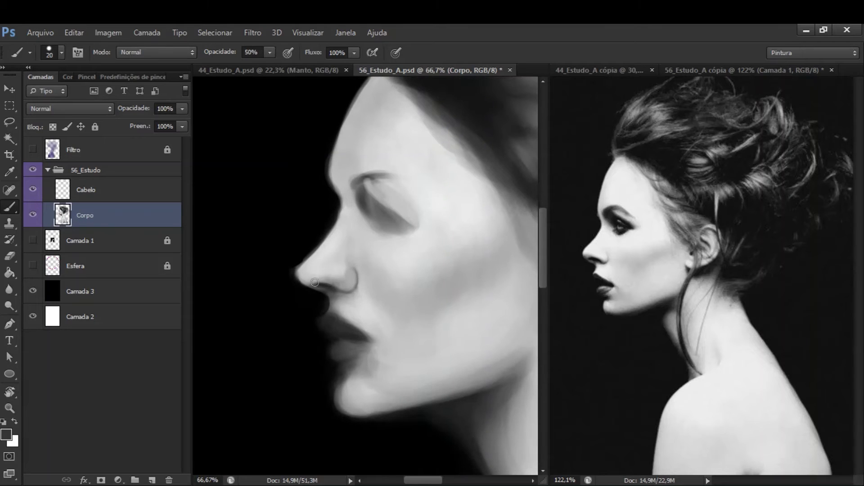
Step: Blend the nose tip and the skin above the upper lip with sampled greys, using a 40 px brush at 50% opacity
key("bracketright")
left_click(327, 266, "alt")
left_click(324, 275, "alt")
key("bracketright")
left_click(357, 302, "alt")
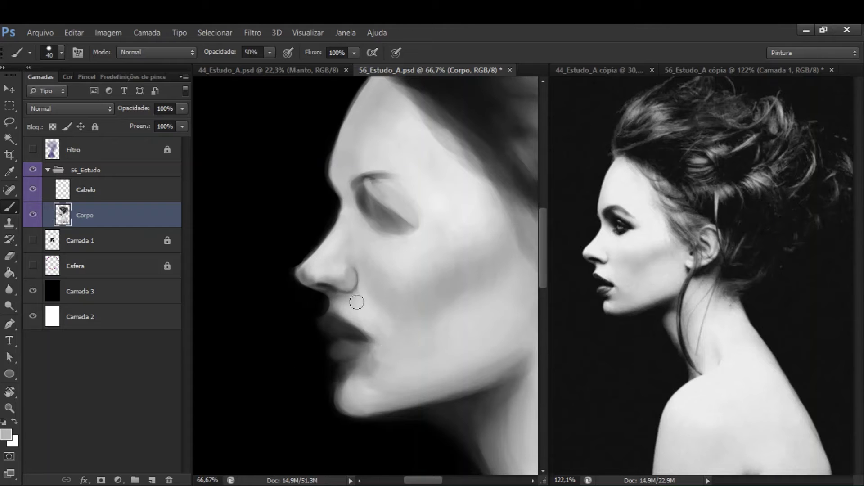
Step: Soften the lower cheek beside the mouth with sampled grey, using a 90 px brush at 35% opacity
key("3")
key("5")
key("bracketright")
left_click(403, 339, "alt")
key("bracketright")
key("bracketright")
key("bracketright")
key("bracketright")
left_click_drag(421, 315, 396, 318)
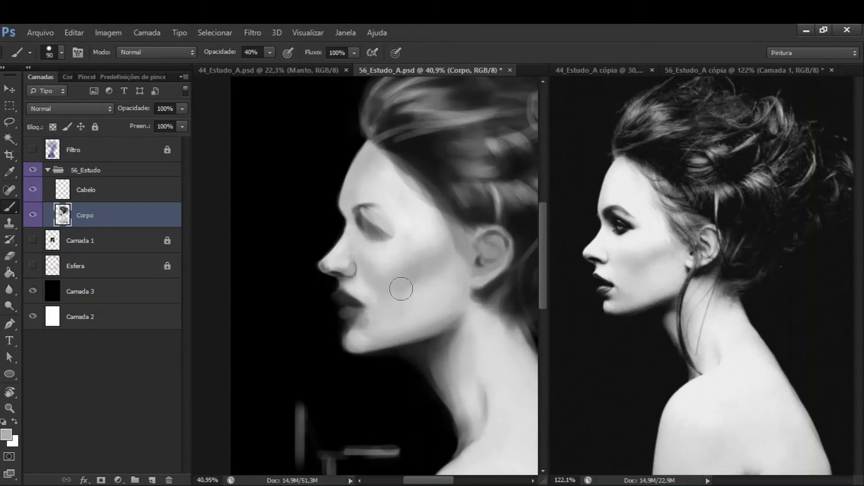
Step: Shade the cheek hollow with sampled mid greys, using a 90 px brush at 50% opacity
left_click(386, 273, "alt")
key("5")
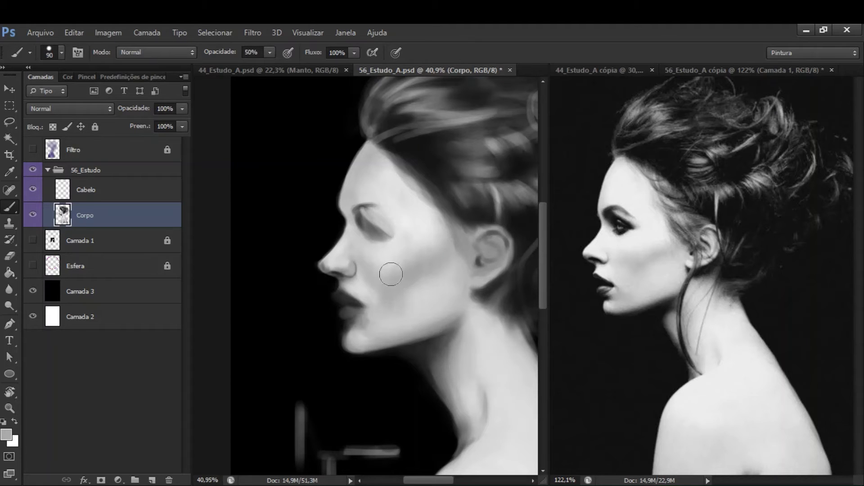
left_click(394, 314, "alt")
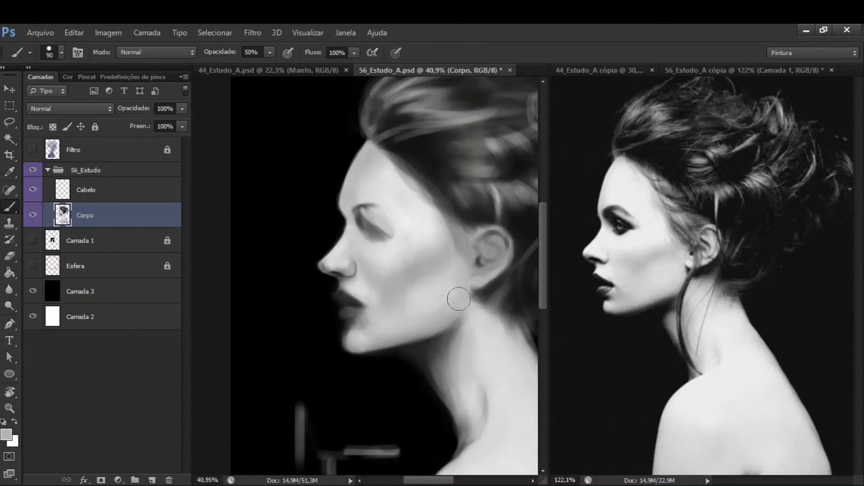
left_click_drag(459, 299, 405, 258)
key("bracketleft")
key("bracketleft")
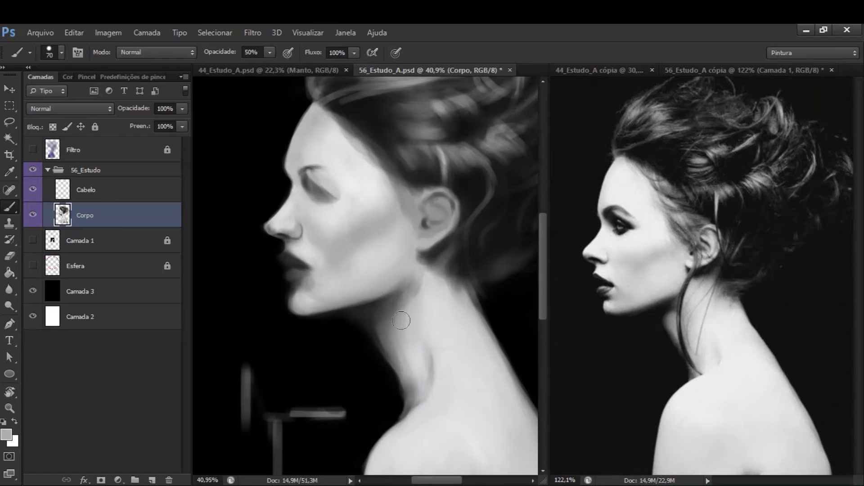
Step: Blend the cheek shading softly with greys sampled from the cheek, using a larger brush at 30% opacity
left_click(396, 246, "alt")
key("bracketright")
key("bracketright")
key("bracketright")
key("bracketright")
key("3")
left_click(392, 245, "alt")
left_click_drag(405, 302, 437, 306)
Step: Even out the cheek and jaw tones with sampled light greys, using an 80 px brush at 50% opacity
key("bracketleft")
key("bracketleft")
key("bracketleft")
key("bracketleft")
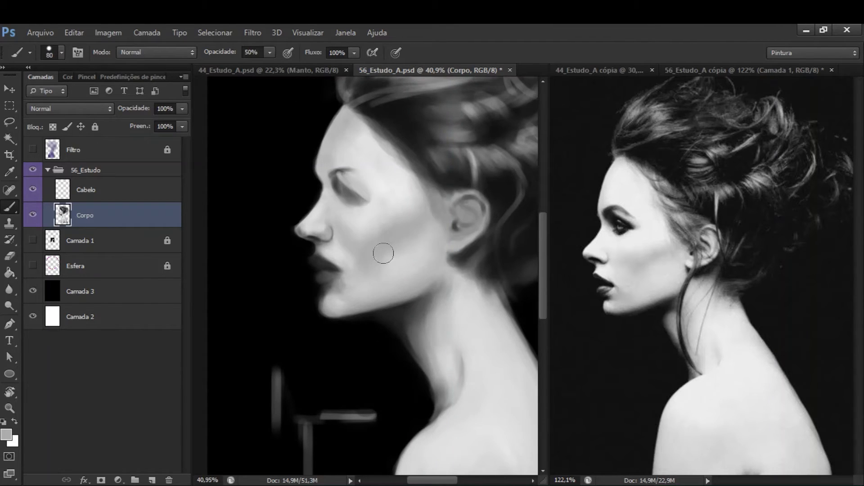
left_click(413, 251, "alt")
left_click(398, 252, "alt")
left_click_drag(424, 264, 434, 298)
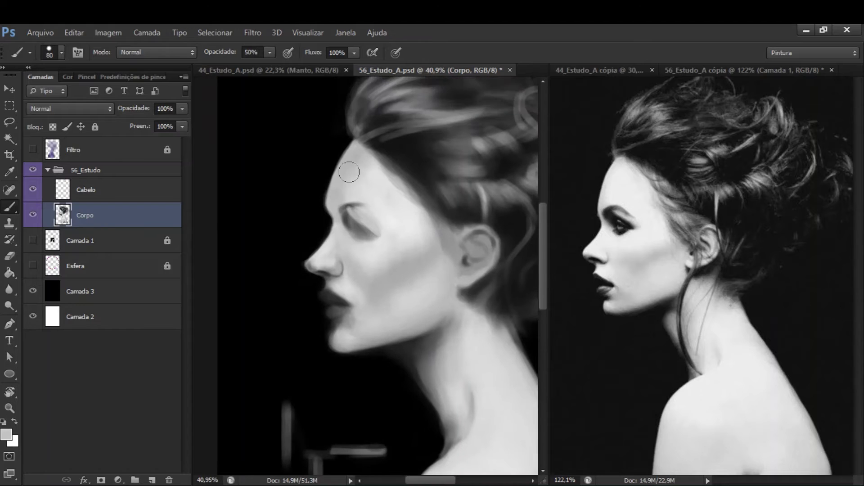
Step: Check the whole portrait against the reference and save the file
scroll(411, 219, "down", 3)
scroll(370, 294, "down", 5)
scroll(367, 286, "up", 6)
key("ctrl+s")
scroll(403, 254, "down", 3)
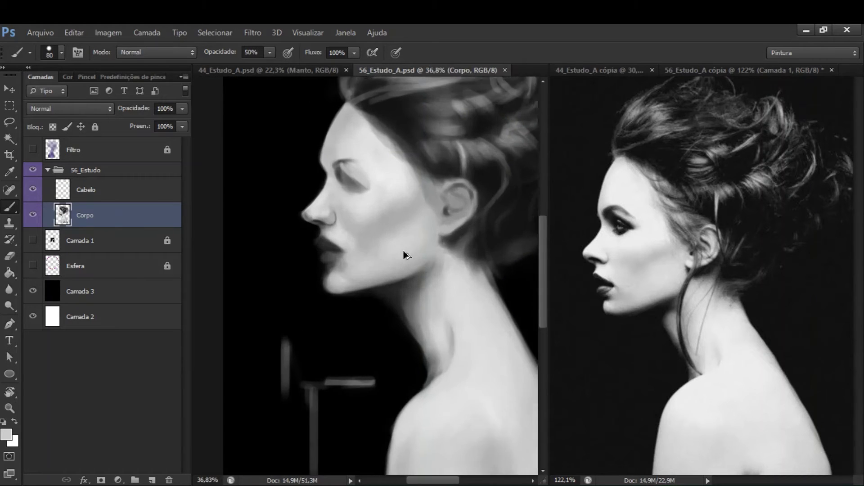
Step: Clean up the outline of the chin and jaw on the Corpo layer with a 20 px eraser at 50% opacity
scroll(407, 254, "up", 1)
key("e")
key("bracketright")
left_click_drag(275, 290, 261, 249)
scroll(318, 238, "up", 2)
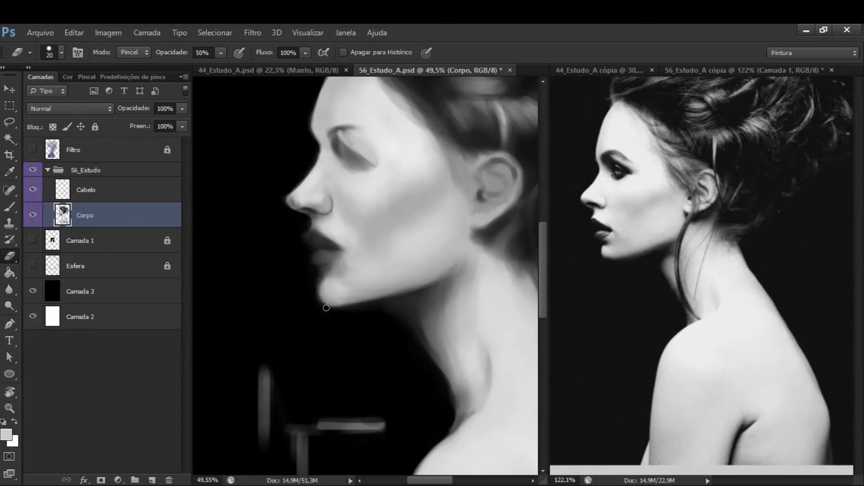
mouse_move(319, 301)
left_mouse_down()
mouse_move(350, 292)
mouse_move(348, 316)
left_mouse_up()
scroll(323, 293, "up", 2)
Step: Repaint the lower lip and its shadow with sampled greys, using a 25 to 35 px brush at 65% opacity
key("b")
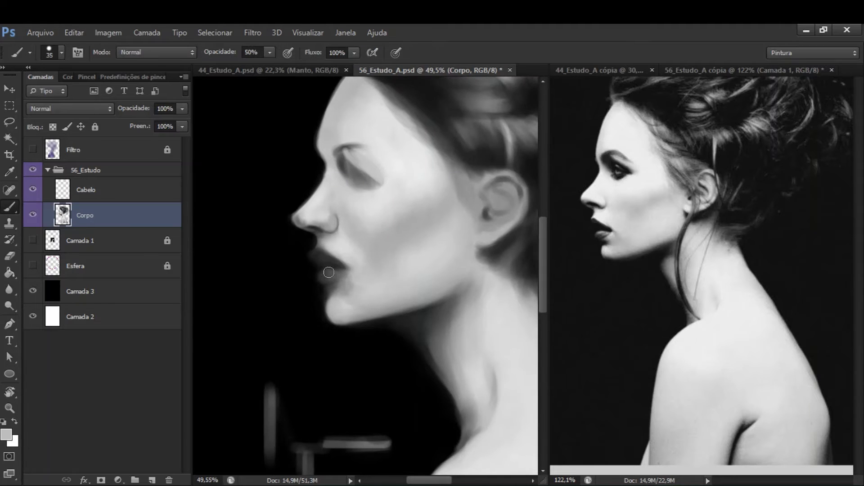
scroll(333, 288, "up", 2)
left_click(328, 304, "alt")
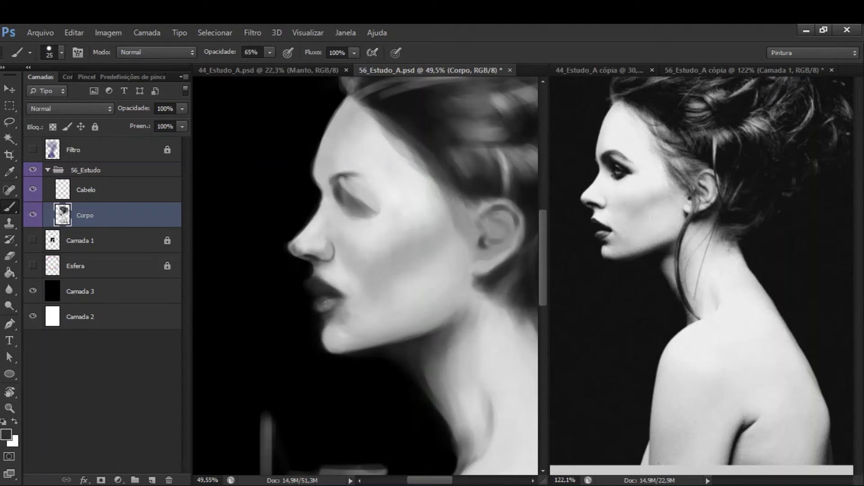
left_click(321, 313, "alt")
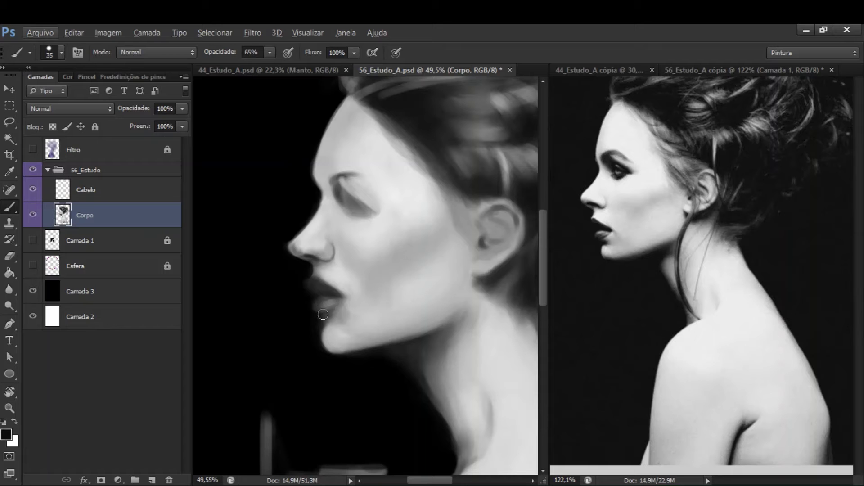
key("bracketright")
key("5")
key("e")
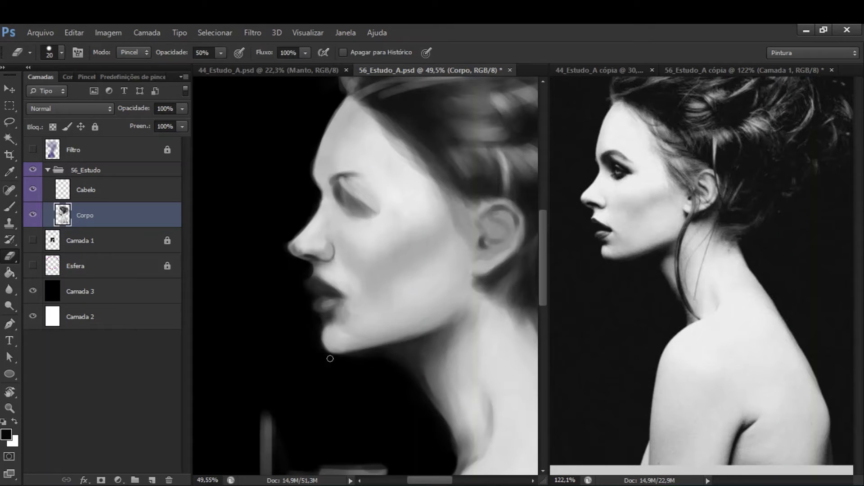
Step: Check the whole portrait mirrored beside the reference and save the file
key("ctrl+0")
left_click(396, 331, "ctrl")
key("v")
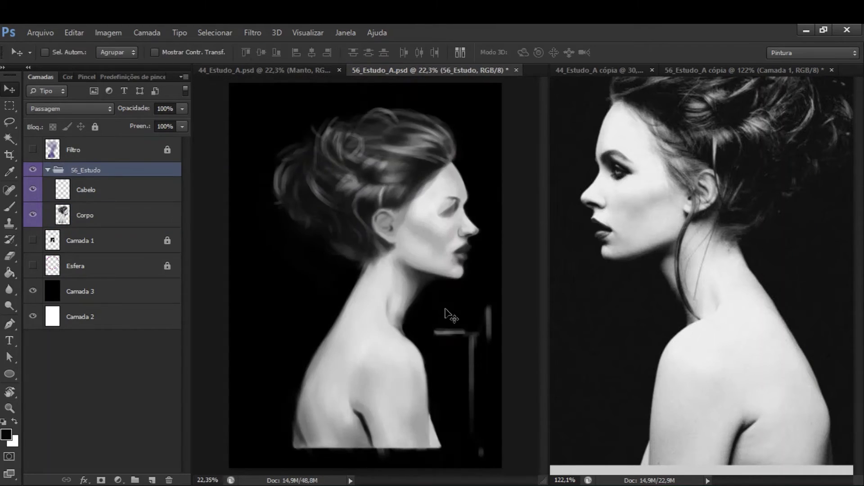
key("ctrl+s")
Step: Make the Corpo layer active again and show a selection around the painted figure for brushing inside it
key("e")
scroll(404, 324, "up", 2)
left_click(388, 318, "ctrl")
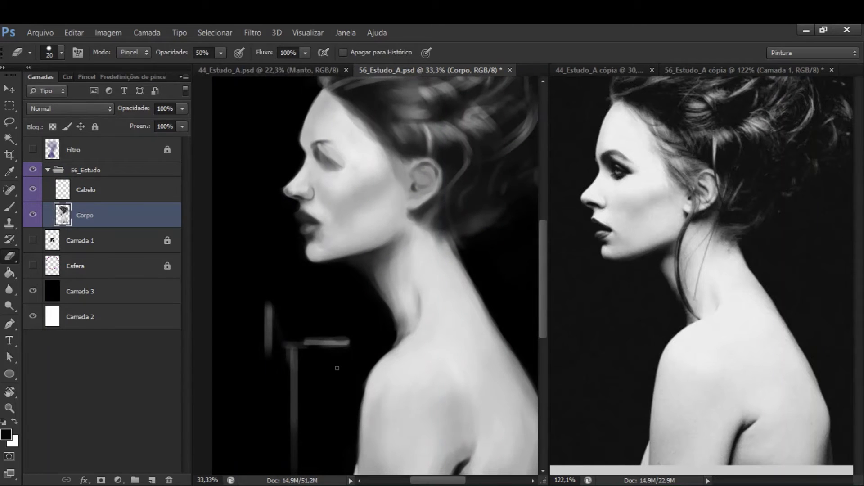
scroll(424, 183, "up", 2)
scroll(424, 183, "down", 3)
scroll(420, 193, "up", 4)
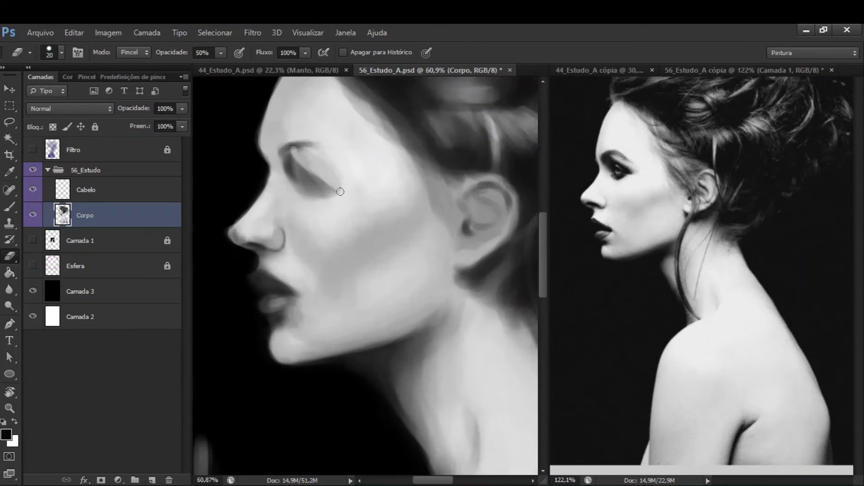
scroll(422, 249, "down", 2)
key("ctrl+h")
key("b")
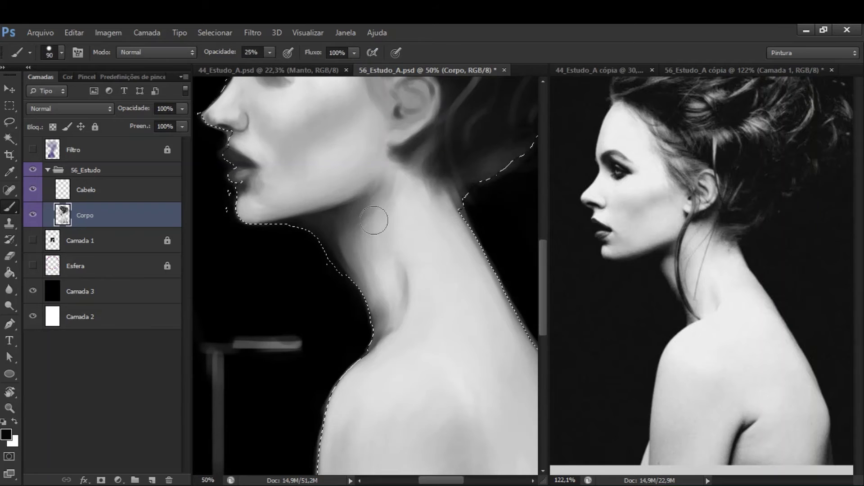
Step: Shade the front of the neck inside the selection with sampled greys, using a 90 px brush at 30% and 50% opacity
key("3")
left_click(368, 258, "alt")
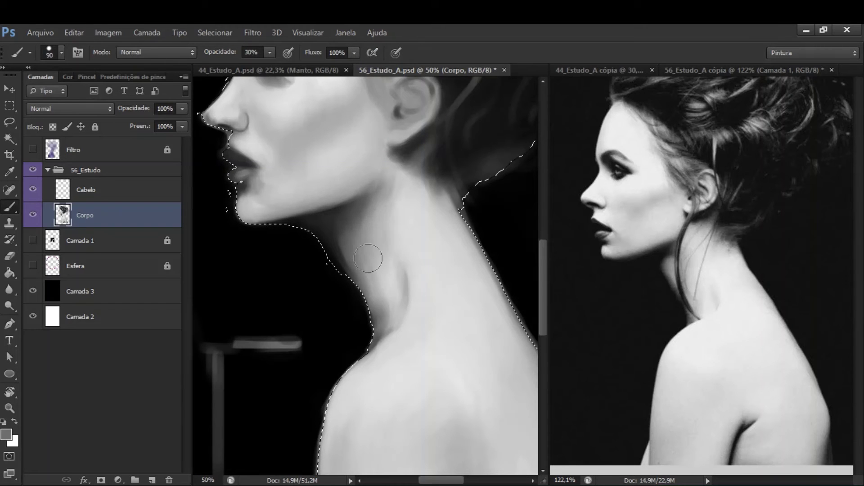
key("5")
left_click(347, 274, "alt")
mouse_move(381, 254)
left_mouse_down()
mouse_move(379, 284)
mouse_move(404, 309)
mouse_move(399, 331)
mouse_move(435, 315)
mouse_move(357, 295)
mouse_move(380, 250)
left_mouse_up()
scroll(380, 284, "up", 3)
scroll(379, 284, "left", 2)
Step: Drop the selection and soften the dark shadow under the jaw and along the throat, using a 70 px brush at 30% opacity
left_click(395, 280, "alt")
key("ctrl+d")
key("r")
key("r")
mouse_move(305, 253)
left_mouse_down()
mouse_move(438, 326)
mouse_move(447, 207)
left_mouse_up()
key("r")
key("bracketright")
key("bracketright")
left_click_drag(466, 315, 376, 292)
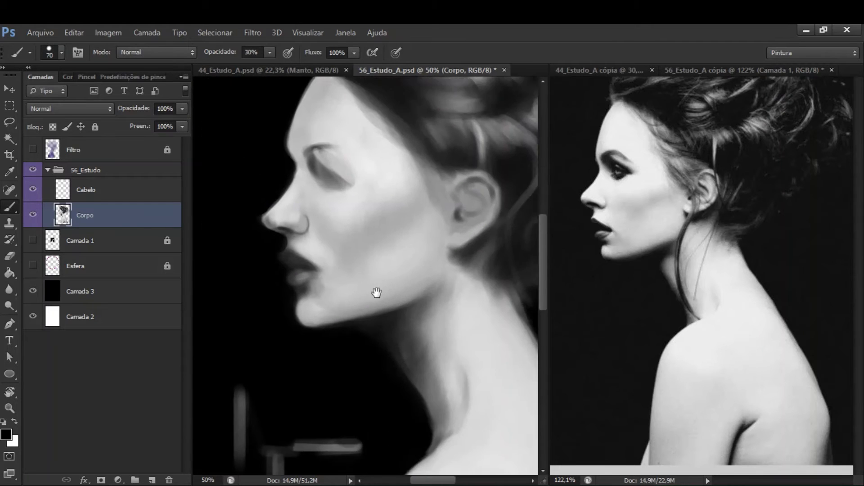
Step: Refine the bridge and tip of the nose with a sampled light grey, using a 30 px brush at 50% opacity
key("ctrl+plus")
key("ctrl+plus")
key("bracketleft")
key("bracketleft")
key("bracketleft")
key("bracketleft")
key("bracketleft")
left_click_drag(405, 218, 373, 272)
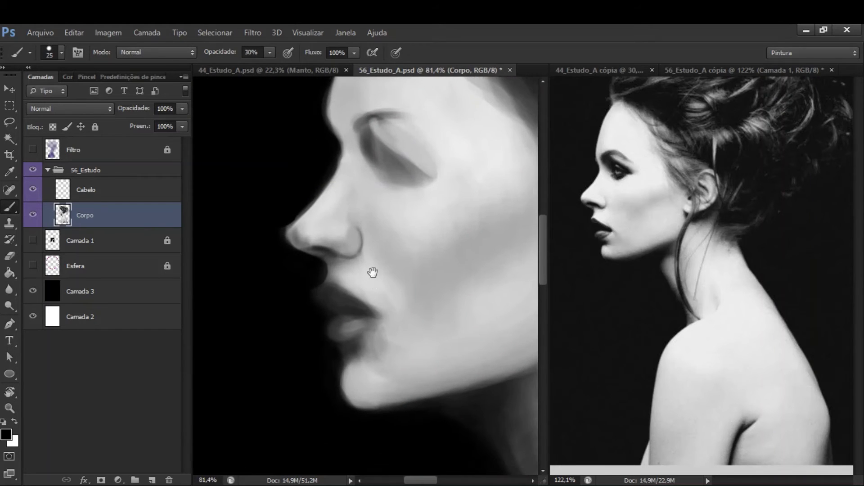
key("bracketright")
left_click(323, 212, "alt")
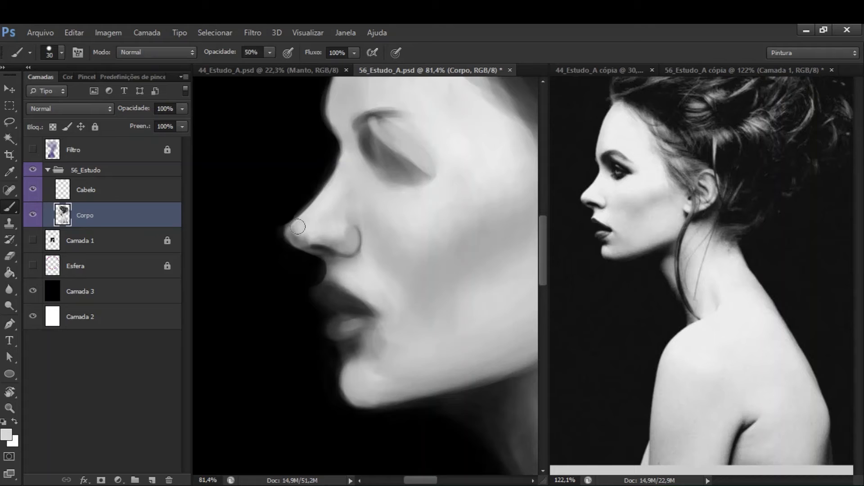
Step: Blend the nostril and underside of the nose with sampled greys, using a 15 px brush at 25% opacity
left_click(344, 238, "alt")
key("bracketleft")
key("bracketleft")
key("bracketleft")
left_click(293, 237, "alt")
left_click(319, 237, "alt")
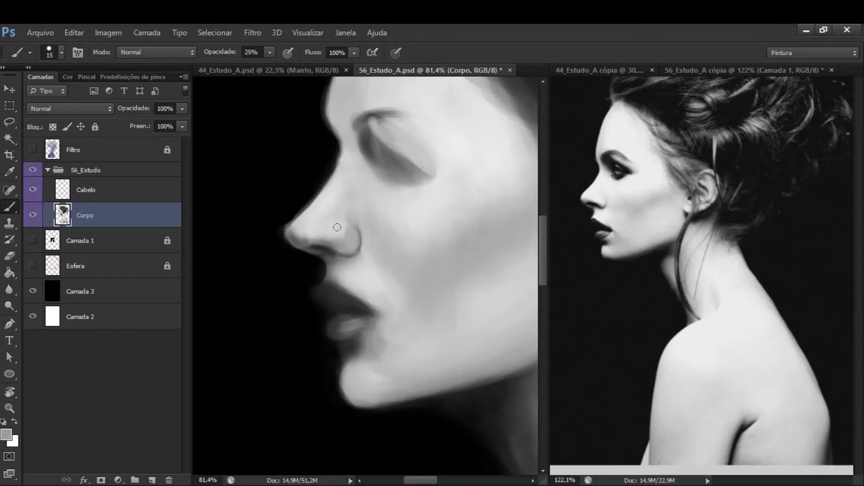
Step: Paint a sampled light skin tone over the side of the nose with a 25 px brush at 35% opacity
left_click(330, 230, "alt")
key("bracketright")
key("bracketright")
key("3")
key("5")
key("ctrl+1")
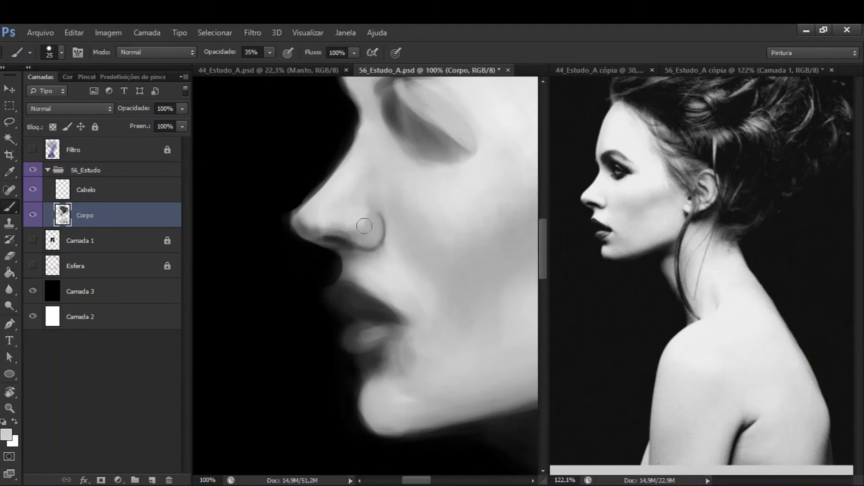
left_click_drag(362, 213, 303, 231)
key("5")
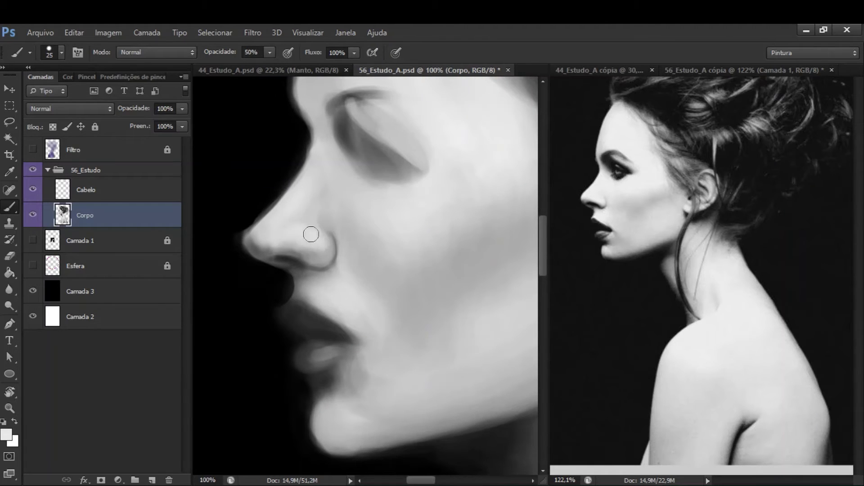
Step: Blend the nose bridge and the area beside the inner eye with sampled skin tones using a 25 px brush at 50% opacity
left_click(303, 186, "alt")
left_click(315, 166, "alt")
left_click_drag(314, 165, 373, 210)
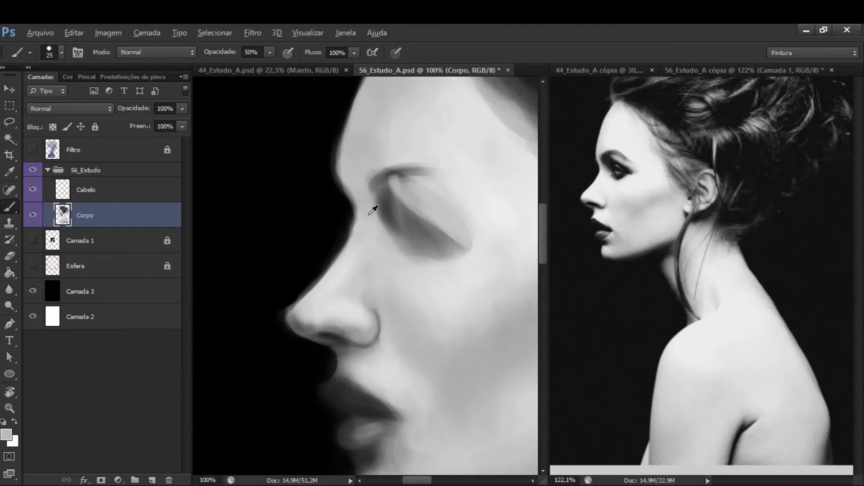
left_click_drag(343, 164, 336, 132)
key("ctrl+minus")
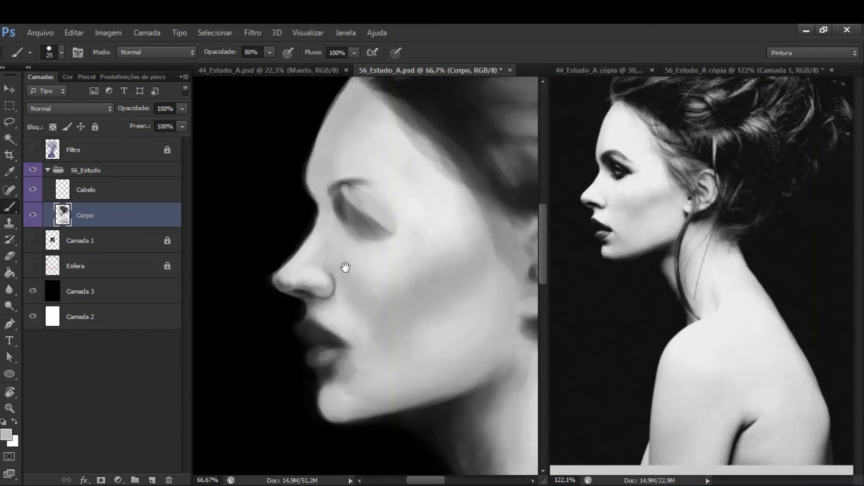
Step: Erase along the profile edge at the nose bridge at 65% opacity, checking the Corpo layer's outline as a selection
key("e")
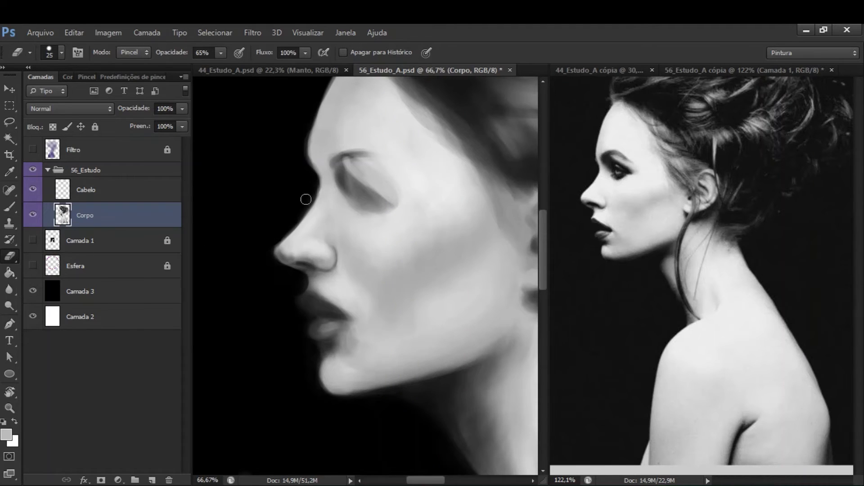
left_click_drag(305, 199, 310, 228)
left_click(62, 215, "ctrl")
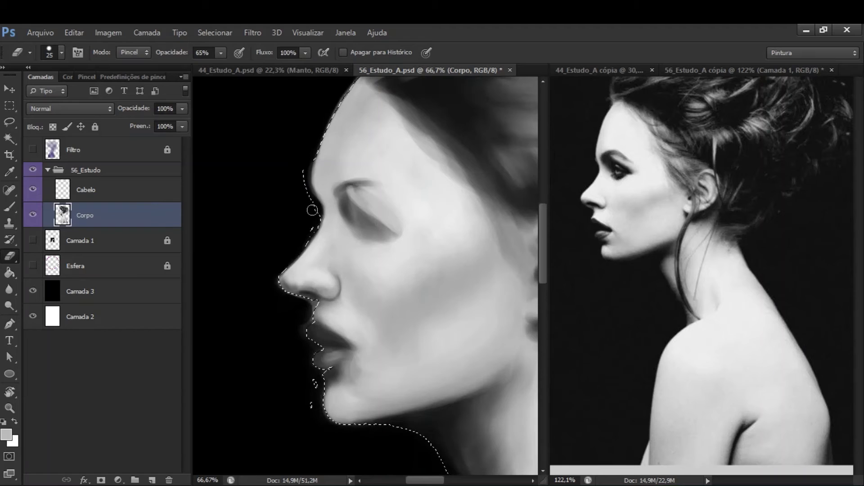
key("ctrl+d")
key("bracketright")
scroll(260, 350, "down", 3)
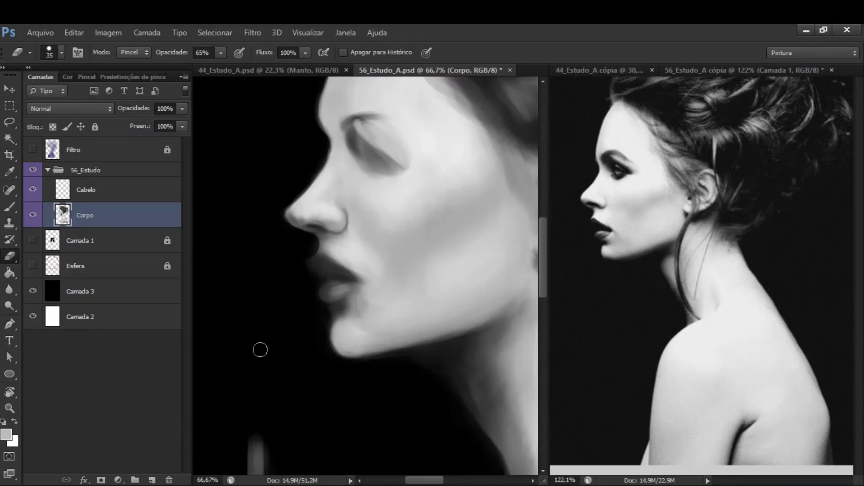
Step: Hide the black Camada 3 layer and erase stray paint outside the lips and chin with a 40 px eraser at 100% opacity
left_click(32, 290)
key("0")
key("bracketright")
mouse_move(312, 347)
left_mouse_down()
mouse_move(318, 314)
mouse_move(319, 322)
left_mouse_up()
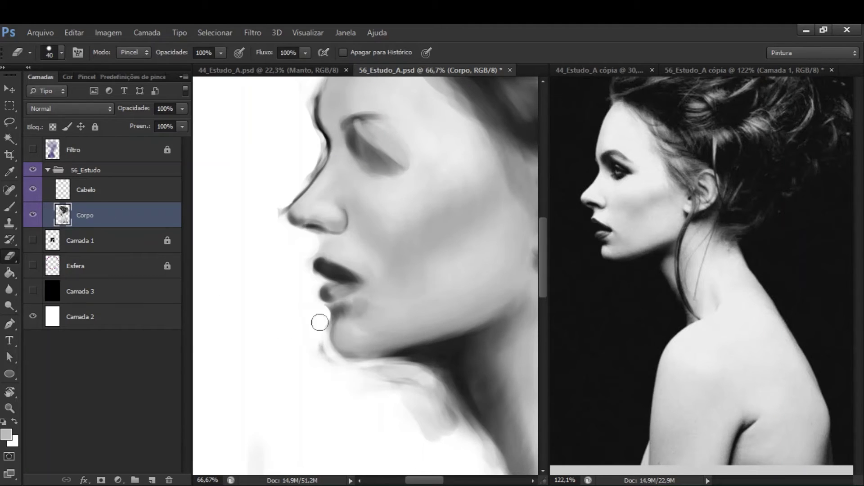
Step: Erase the stray paint outside the nose, nose bridge and forehead contour on the Corpo layer with a 15 px eraser
scroll(320, 288, "down", 3)
key("bracketleft")
key("bracketleft")
key("bracketleft")
key("bracketleft")
key("bracketleft")
scroll(276, 207, "up", 3)
left_click_drag(389, 171, 407, 211)
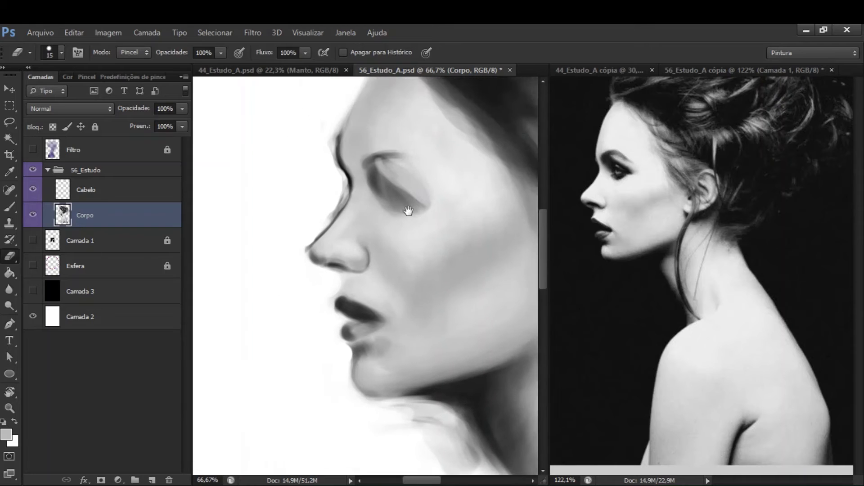
key("d")
left_click_drag(306, 249, 309, 239)
scroll(307, 247, "up", 2)
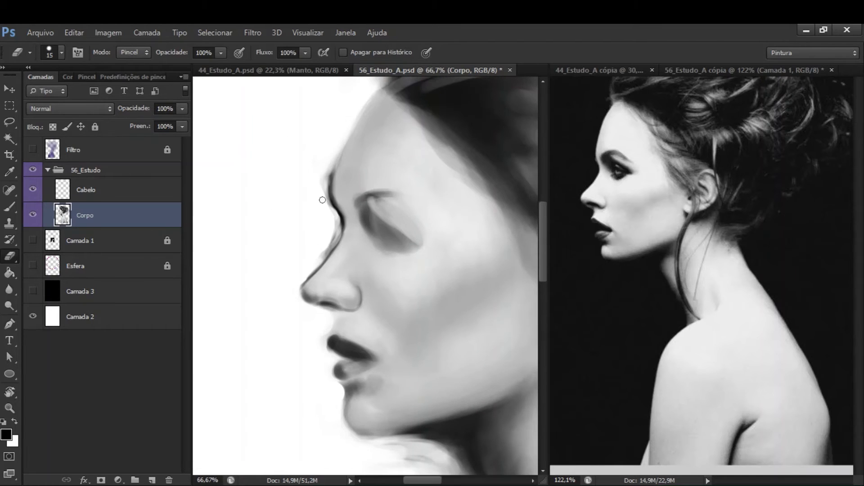
left_click_drag(330, 207, 335, 235)
left_click_drag(332, 161, 325, 193)
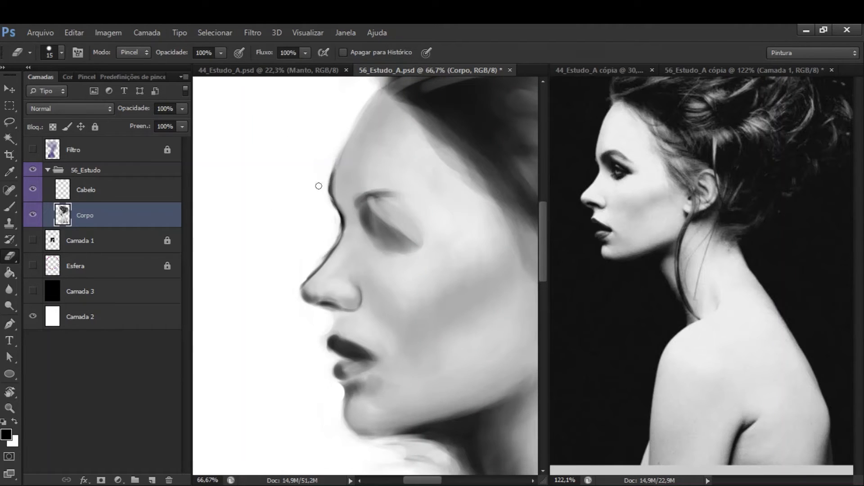
Step: Show the black Camada 3 background again and compare the whole profile with the reference photo
scroll(318, 186, "down", 5)
key("ctrl+minus")
key("l")
left_click_drag(329, 277, 386, 328)
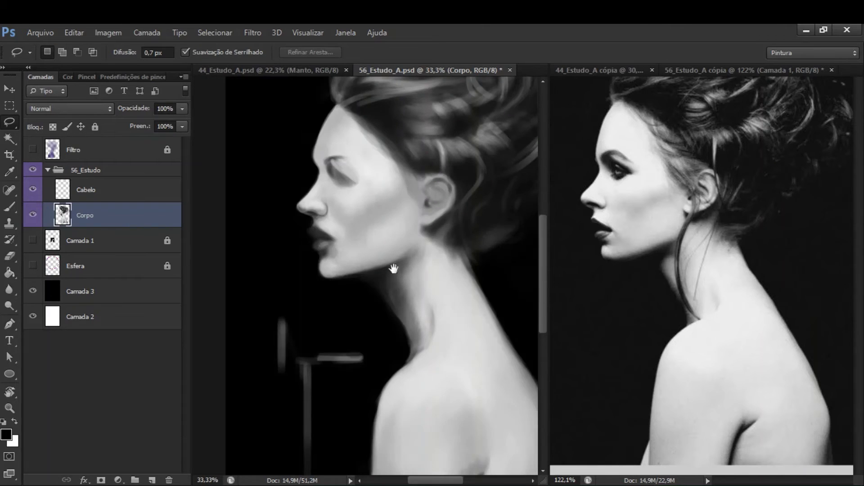
key("ctrl+minus")
key("b")
scroll(315, 203, "up", 3)
left_click_drag(660, 200, 666, 221)
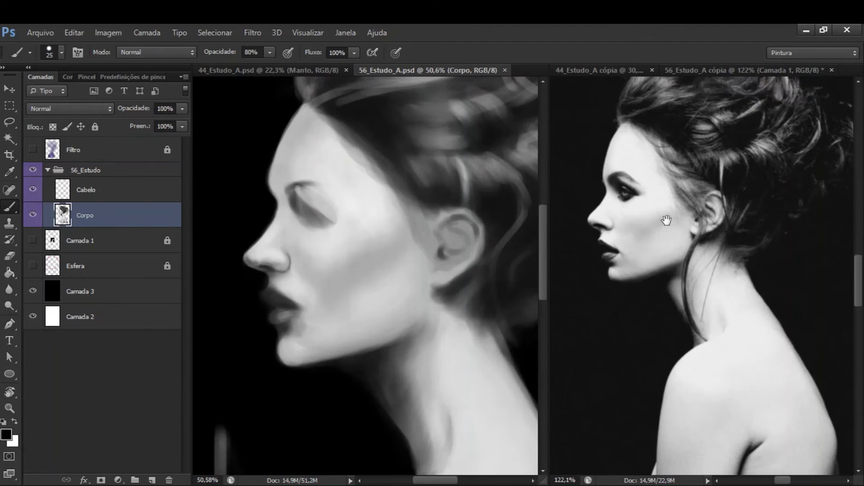
left_click(657, 227)
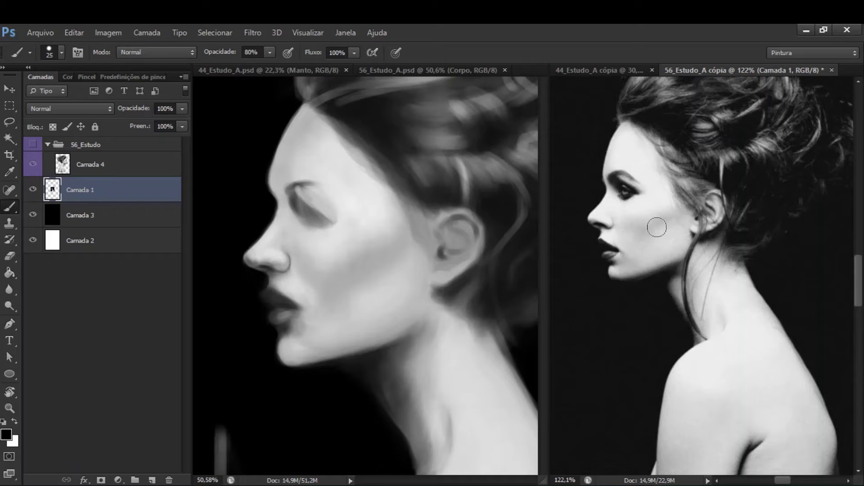
Step: Return to 56_Estudo_A.psd and paint light tones on the ear's outer rim at 75% opacity
left_click(457, 234)
key("5")
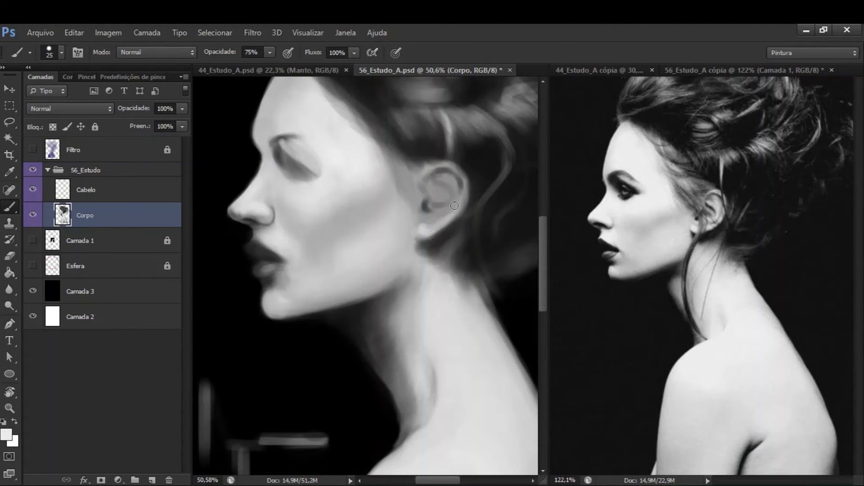
mouse_move(441, 184)
left_mouse_down()
mouse_move(440, 216)
mouse_move(457, 187)
left_mouse_up()
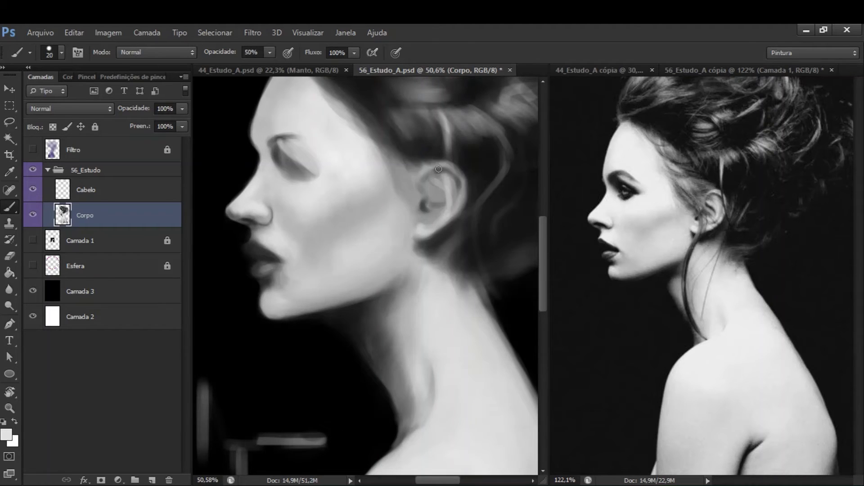
Step: Refine the ear's contour and inner folds with sampled dark and mid tones using a 15 to 20 px brush at 50% opacity
key("d")
key("bracketleft")
left_click(458, 199, "alt")
left_click(460, 181, "alt")
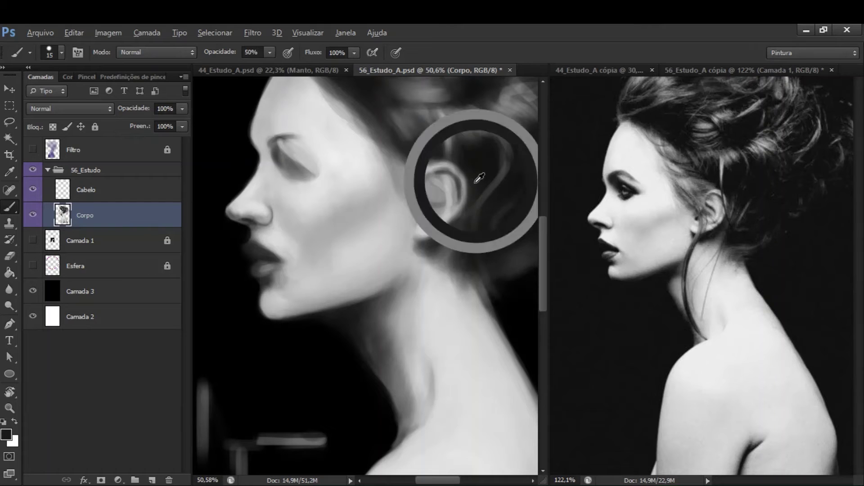
scroll(431, 185, "up", 1)
key("bracketright")
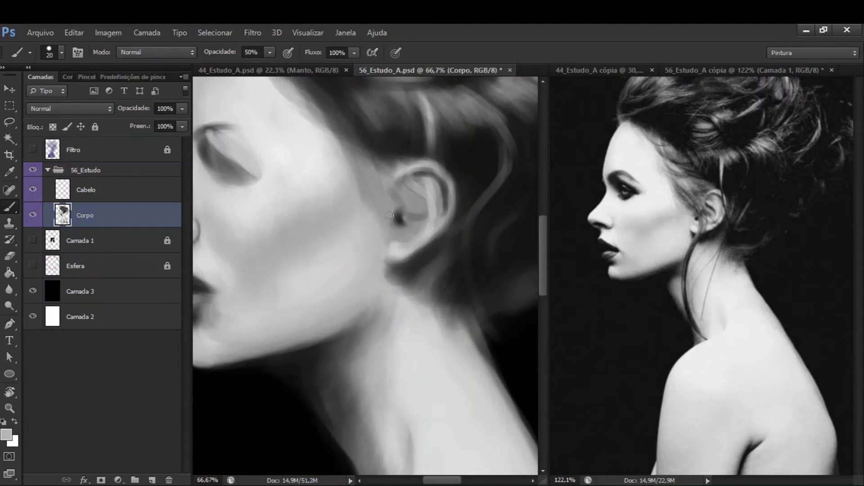
Step: Rotate the canvas and blend sampled skin tones over the forehead near the hairline with a 70 px brush at 50% opacity
scroll(390, 216, "down", 1)
key("bracketright")
key("bracketright")
key("bracketright")
key("bracketright")
key("bracketright")
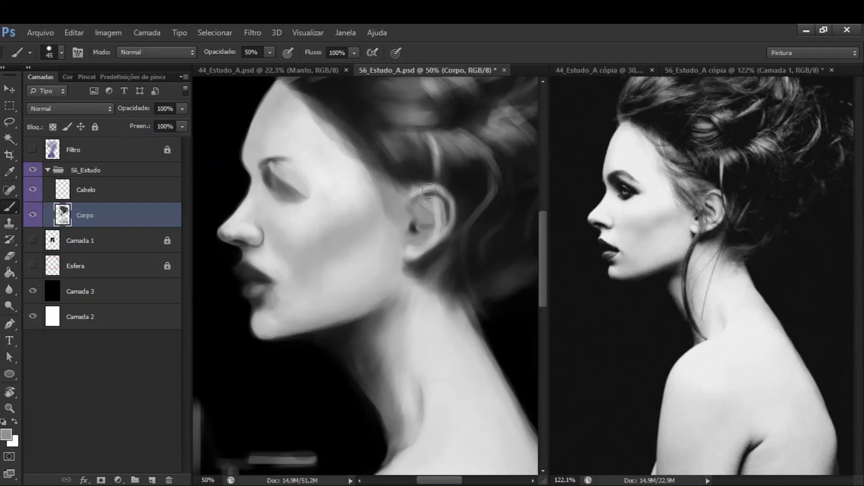
left_click(355, 171, "alt")
key("r")
mouse_move(360, 208)
left_mouse_down()
mouse_move(381, 193)
mouse_move(336, 128)
mouse_move(424, 195)
left_mouse_up()
key("b")
left_click(340, 172, "alt")
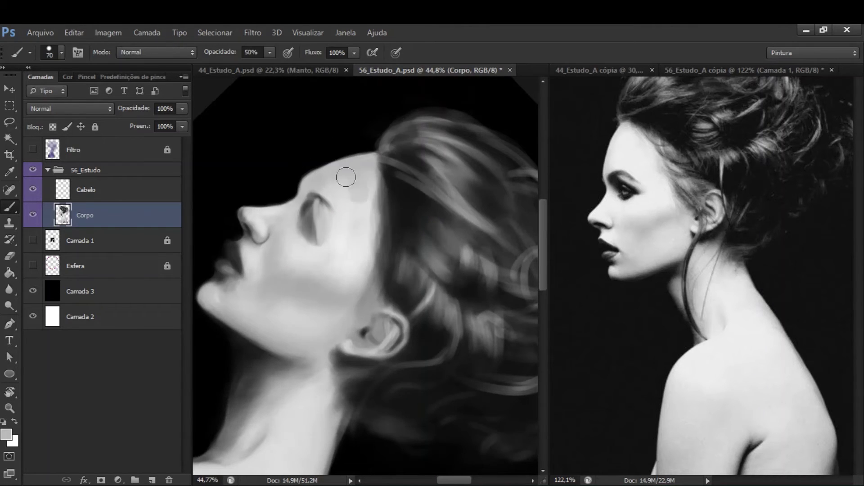
mouse_move(346, 177)
left_mouse_down()
mouse_move(343, 195)
mouse_move(386, 257)
mouse_move(421, 272)
left_mouse_up()
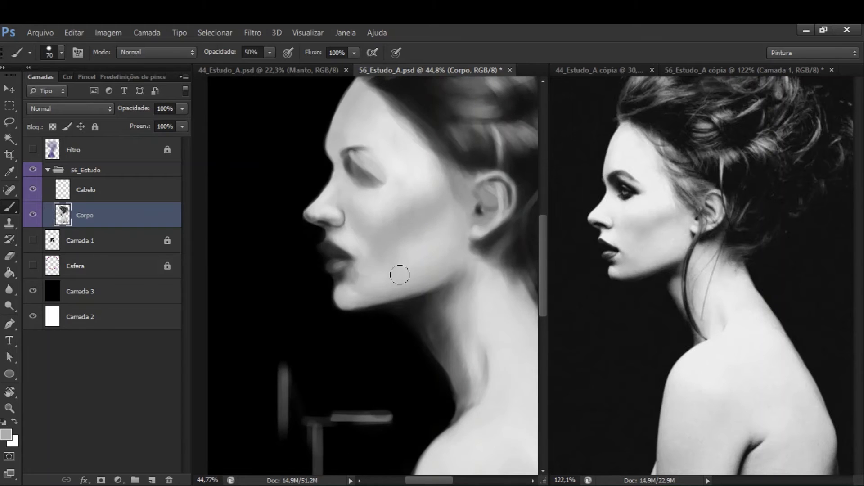
Step: Refine the outer contour of the lips with a sampled dark tone using a 20 px brush at 50% opacity
scroll(400, 275, "up", 1)
key("bracketleft")
key("bracketleft")
key("bracketleft")
key("bracketleft")
key("bracketleft")
left_click(338, 233, "alt")
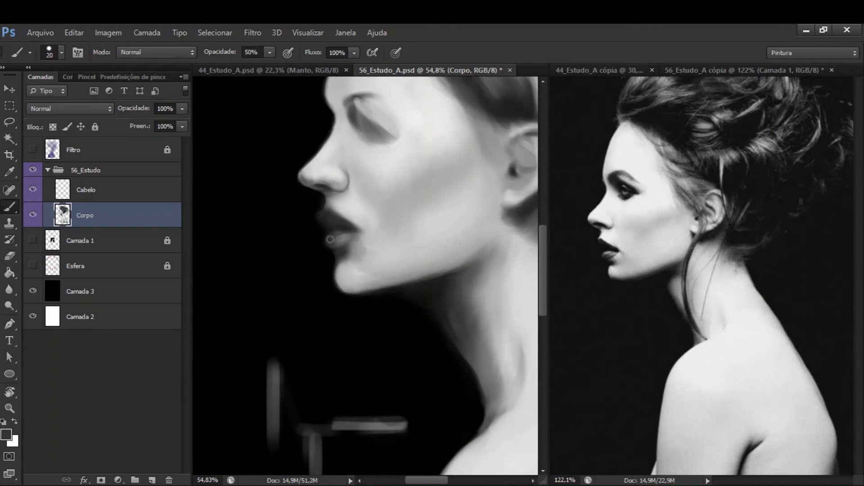
Step: Shade the nostril wing and the underside of the nose with sampled grays, using a 10 px brush at 80% opacity
scroll(387, 136, "up", 2)
left_click(358, 199, "alt")
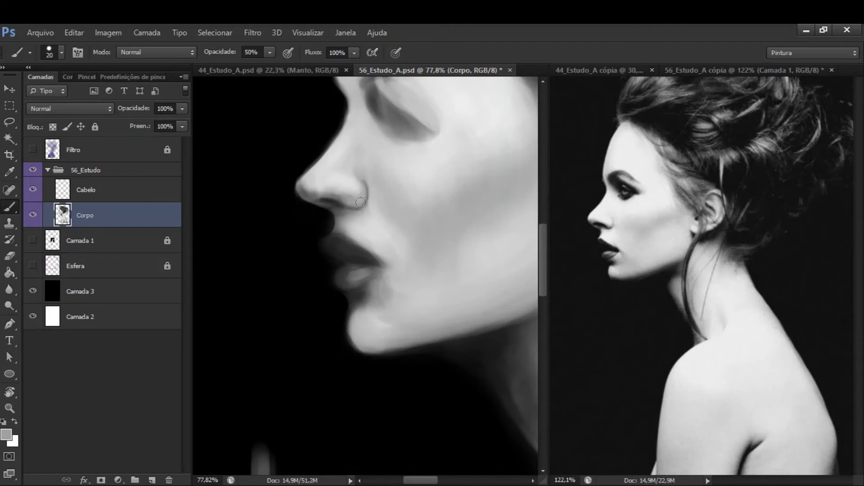
scroll(374, 191, "up", 2)
key("bracketleft")
key("bracketleft")
key("bracketleft")
key("bracketleft")
key("bracketleft")
key("bracketleft")
key("d")
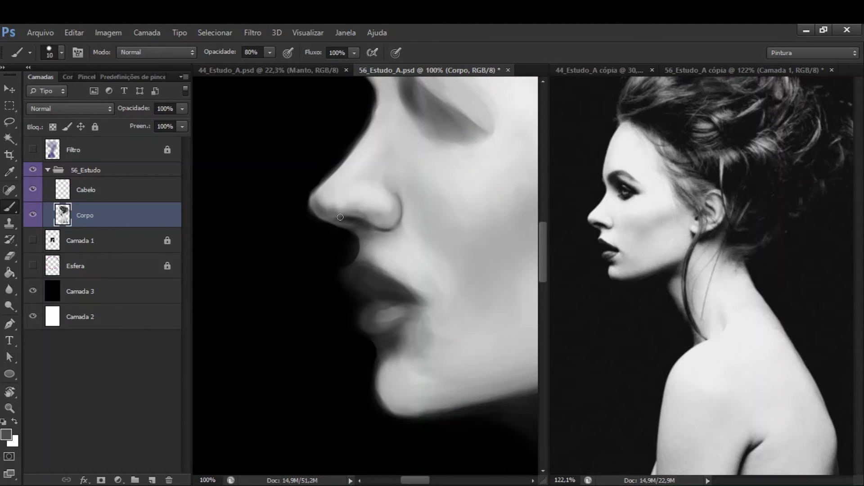
left_click_drag(372, 202, 321, 261)
Step: Darken the outer edge of the upper lip below the nose with a 15 px dark brush at 50% opacity
key("5")
key("bracketright")
key("bracketright")
key("bracketright")
key("bracketright")
key("bracketright")
key("bracketright")
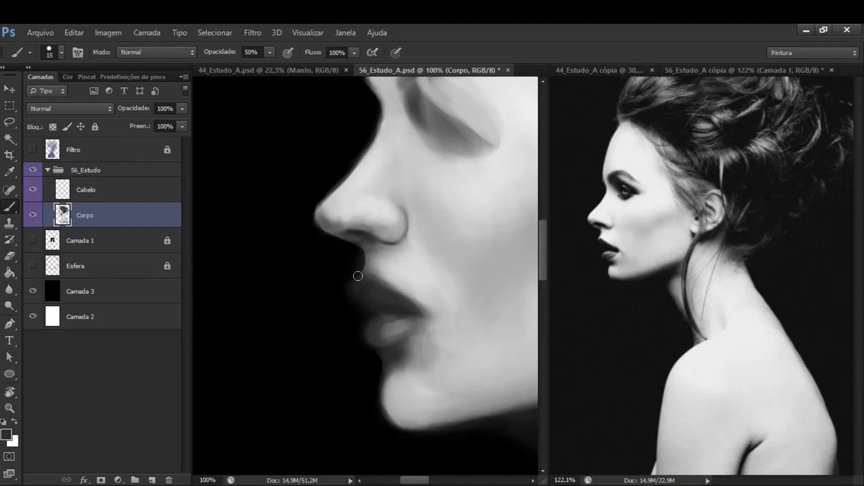
scroll(371, 196, "up", 2)
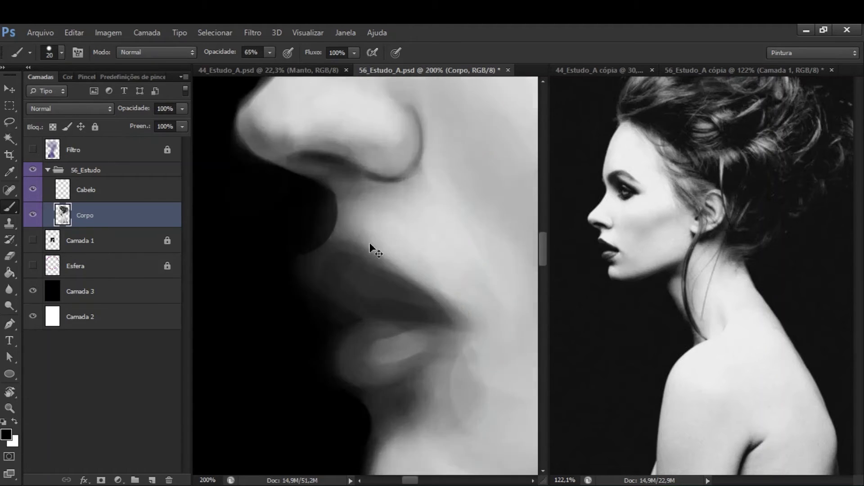
Step: Deepen the nostril shadow under the nose with an 8 px dark brush at 65% opacity
key("bracketright")
key("bracketright")
key("x")
key("bracketleft")
key("bracketleft")
key("bracketleft")
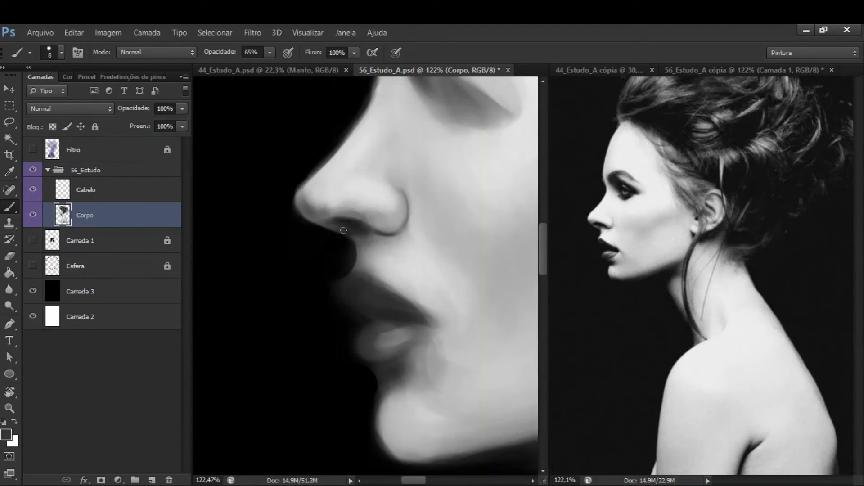
left_click(363, 246, "alt")
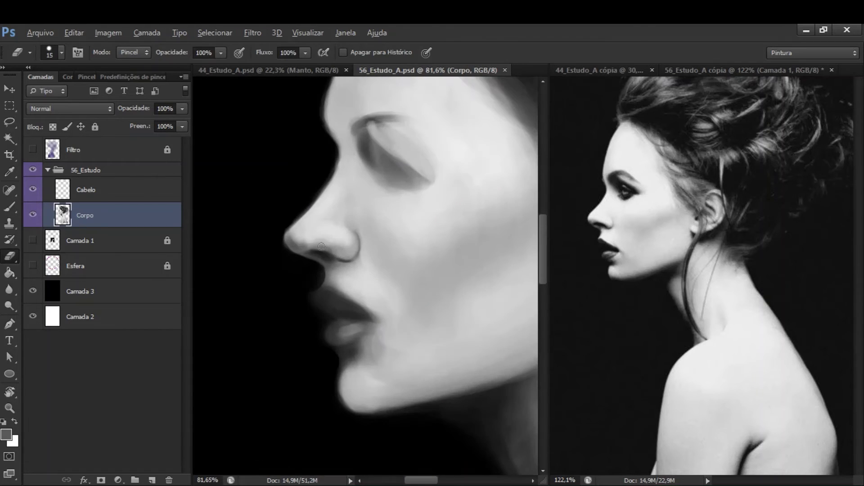
Step: Sharpen the lower edge of the nose from nostril to tip with a very small brush and sampled tones
key("b")
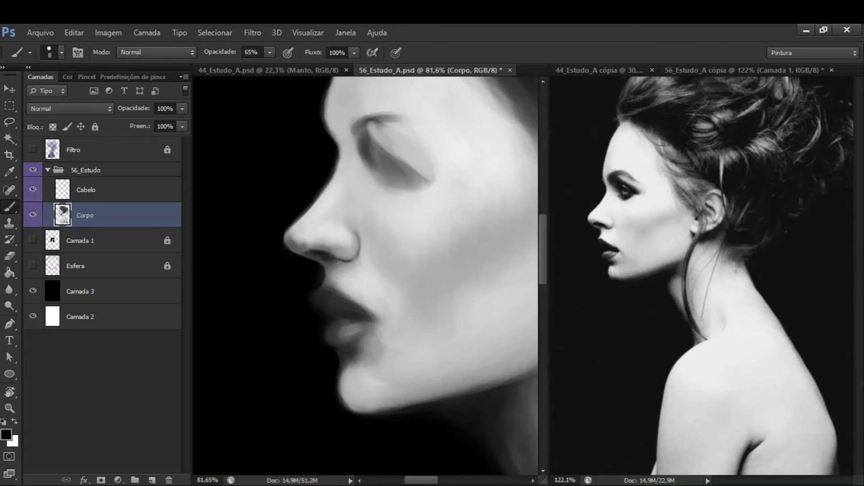
key("bracketleft")
left_click(314, 257, "alt")
key("bracketleft")
key("bracketleft")
key("bracketleft")
left_click(290, 236, "alt")
Step: Soften the area between the nose base and upper lip with sampled grays using a 10 px brush at 50% opacity
key("bracketright")
key("bracketright")
key("bracketright")
key("bracketright")
key("bracketright")
left_click(333, 269, "alt")
left_click(335, 270, "alt")
left_click_drag(342, 271, 378, 280)
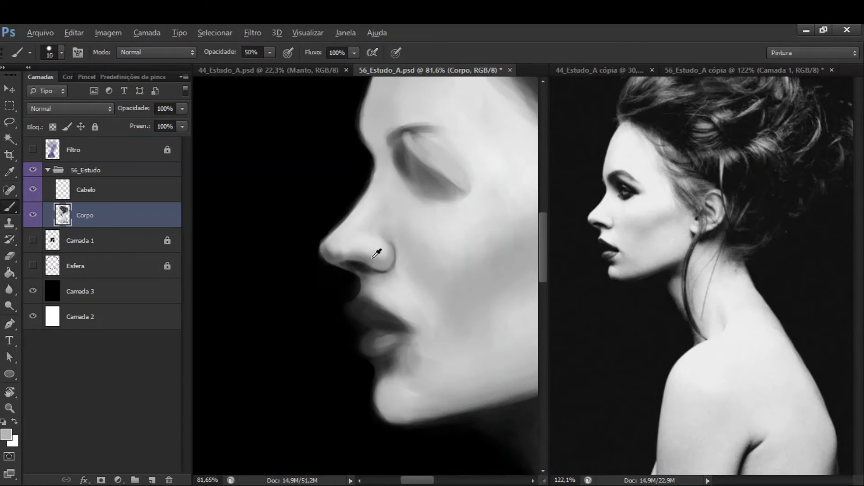
Step: Refine the nostril wing and nostril edge with tones sampled from the nose using a smaller brush
left_click(372, 259, "alt")
key("bracketleft")
key("bracketleft")
key("bracketleft")
left_click(350, 262, "alt")
Step: Enlarge the reference photo to 200% on the face to examine the nose, and return to the painting
left_click_drag(473, 208, 453, 225)
left_click(608, 211, "ctrl")
scroll(612, 212, "up", 1)
scroll(403, 264, "up", 1)
left_click(343, 251)
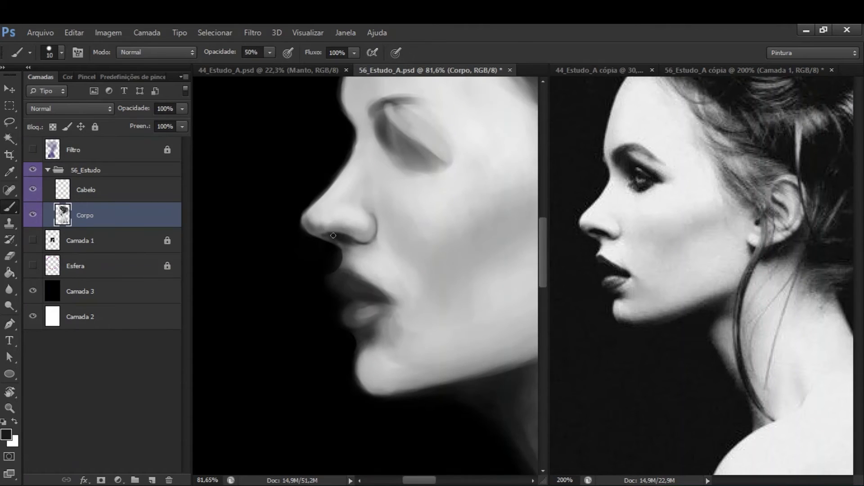
Step: Shade the nostril opening with a dark tone, raising the brush opacity to 65%
left_click_drag(350, 251, 331, 224)
key("6")
key("5")
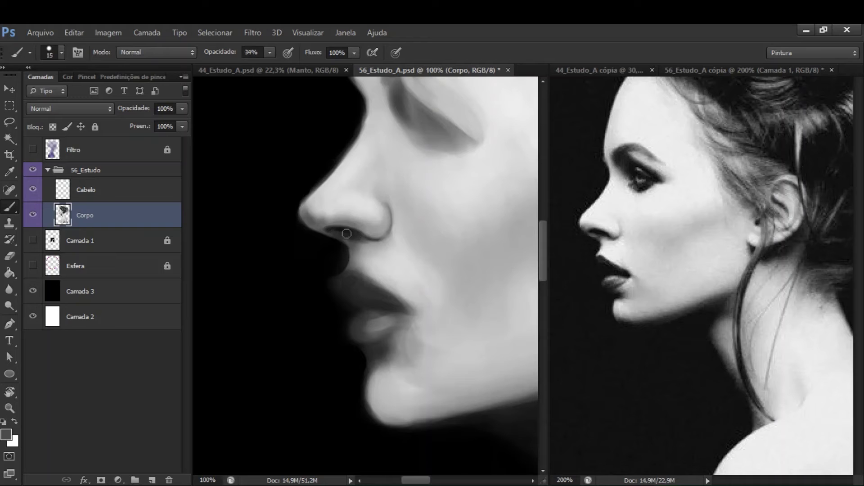
Step: Blend gray shading on the cheek beside the nose and mouth with a 35 px brush at 35% opacity
mouse_move(353, 241)
left_mouse_down()
mouse_move(399, 296)
mouse_move(460, 320)
mouse_move(360, 297)
mouse_move(450, 328)
left_mouse_up()
key("r")
key("bracketright")
key("bracketright")
key("r")
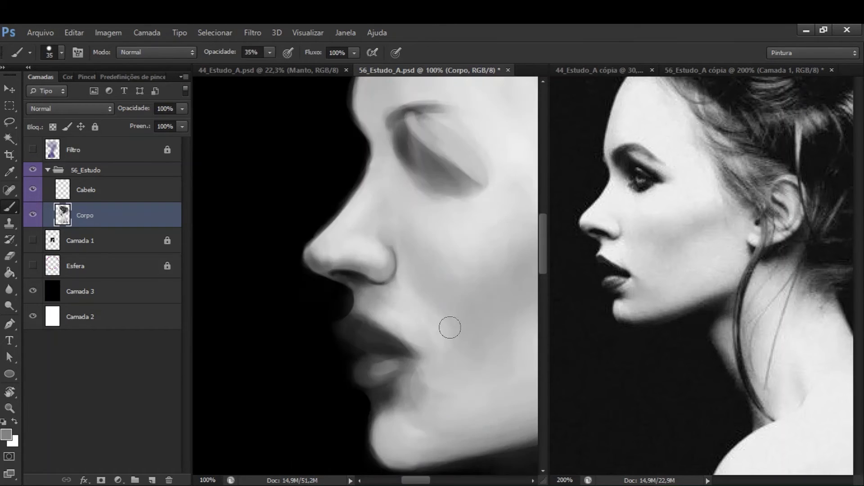
left_click_drag(473, 284, 421, 289)
key("ctrl+minus")
Step: Refine the dark contour between the nose and the upper lip with black, using a 35 px brush at 50% opacity
key("bracketleft")
key("bracketleft")
key("bracketleft")
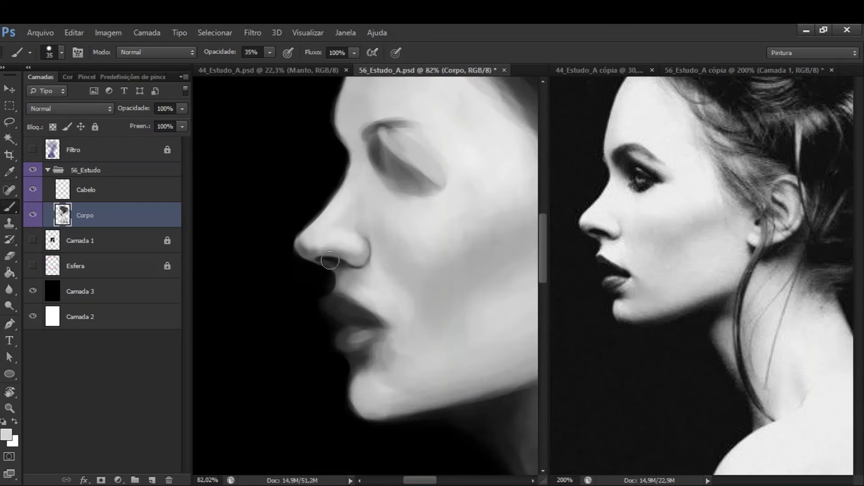
key("e")
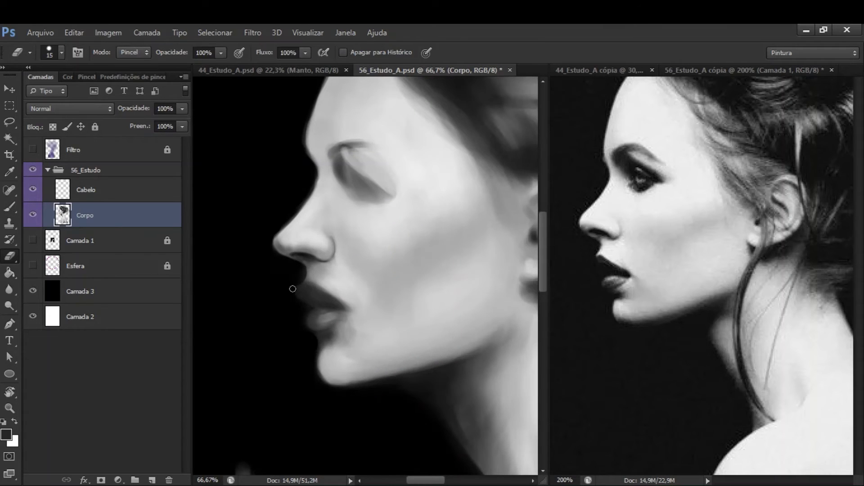
key("b")
left_click_drag(293, 288, 307, 289)
left_click(317, 287, "alt")
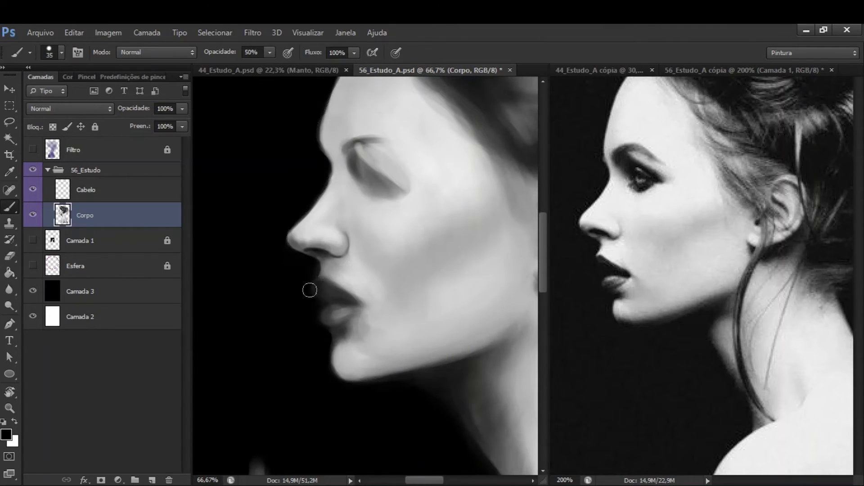
Step: Darken the outer edge of the upper lip with black, using a 20 px brush at 50% opacity
key("bracketleft")
key("bracketleft")
key("bracketleft")
key("bracketleft")
key("bracketleft")
mouse_move(344, 301)
left_mouse_down()
mouse_move(343, 282)
mouse_move(387, 284)
left_mouse_up()
key("bracketright")
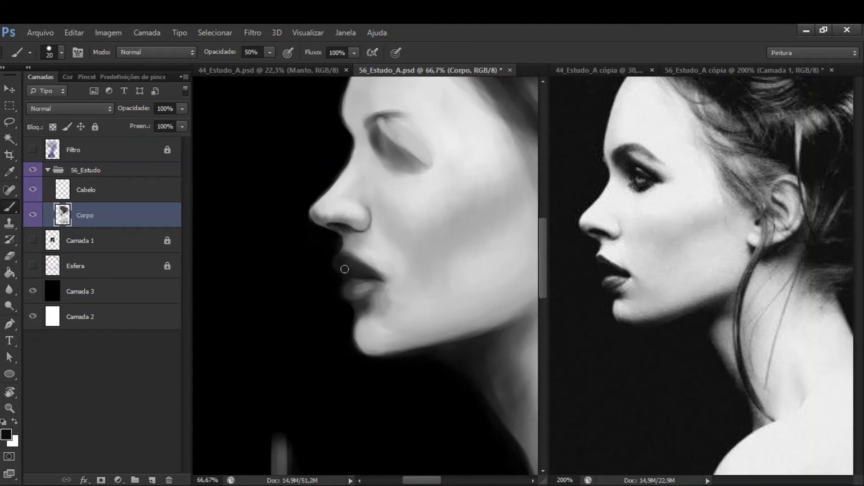
left_click_drag(336, 256, 351, 257)
mouse_move(450, 266)
left_mouse_down()
mouse_move(405, 264)
mouse_move(388, 284)
left_mouse_up()
key("ctrl+shift+d")
key("ctrl+d")
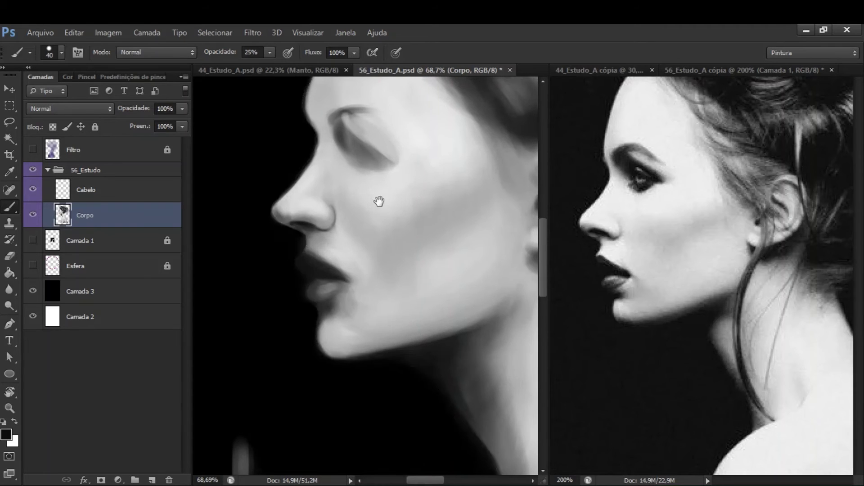
Step: Blend the cheek beside the nose with a sampled light gray, using a 40 px brush at 25% opacity
key("bracketright")
key("2")
key("5")
left_click_drag(412, 213, 428, 182)
left_click(351, 217, "alt")
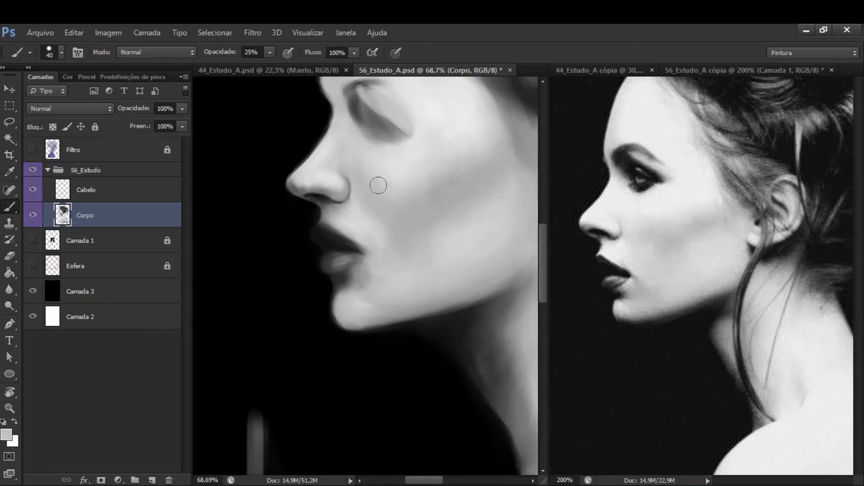
Step: Save the painting and reduce the reference photo's zoom to compare its whole head with the painted profile
key("ctrl+0")
key("ctrl+s")
left_click(135, 189)
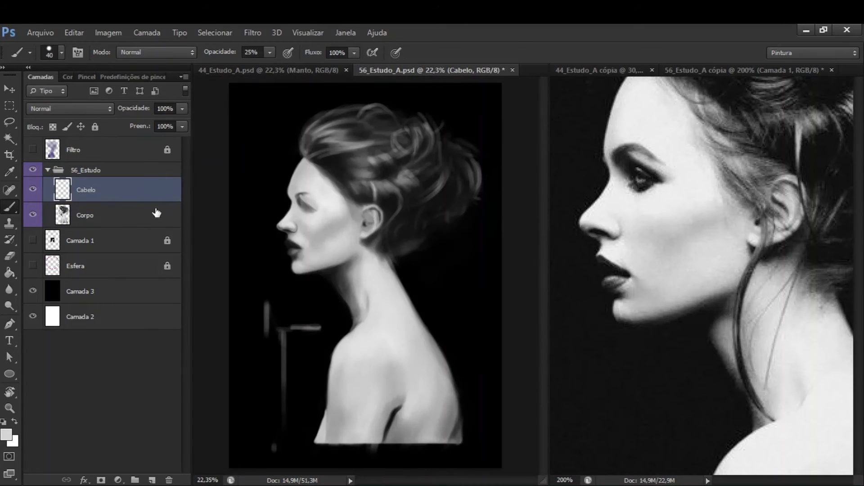
left_click(685, 251)
scroll(695, 234, "down", 2)
left_click(390, 264)
scroll(284, 245, "up", 5)
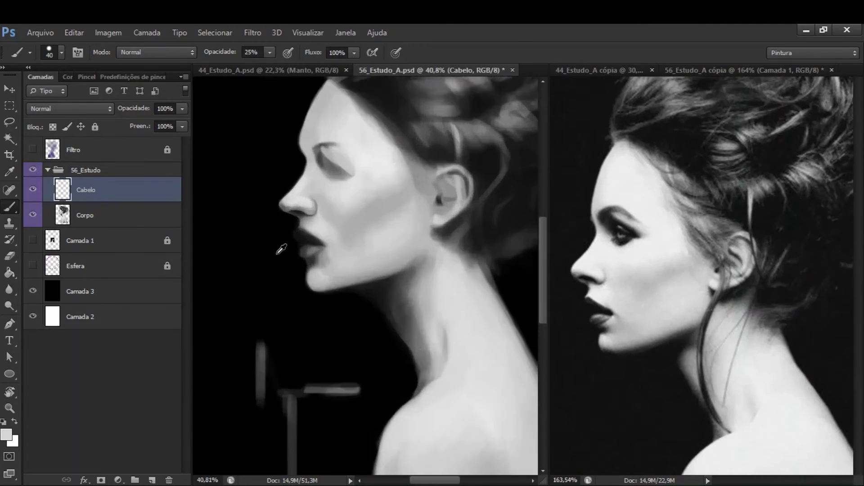
Step: Trim the contour below the lower lip on the Corpo layer with a 15 px Eraser at 65% opacity
key("d")
key("e")
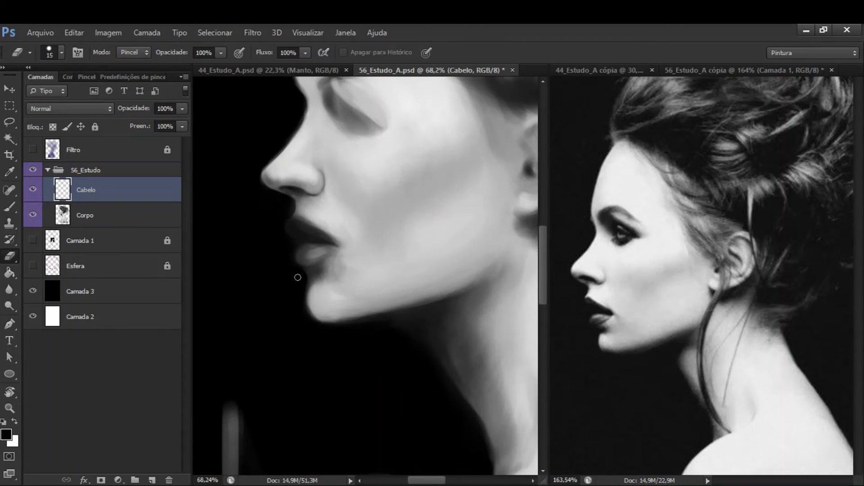
key("alt+bracketleft")
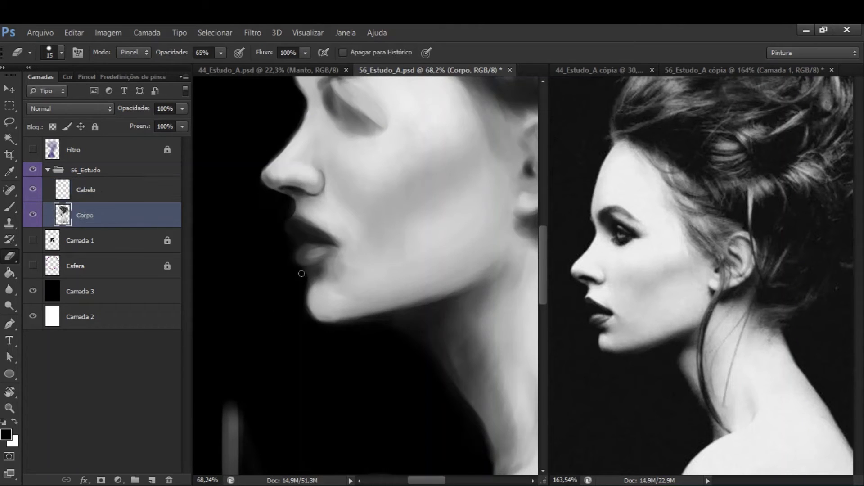
Step: Shade the chin's underside and the hollow below the lower lip within the Corpo outline selection, using black at 25% opacity
key("ctrl+h")
key("b")
scroll(299, 324, "down", 1)
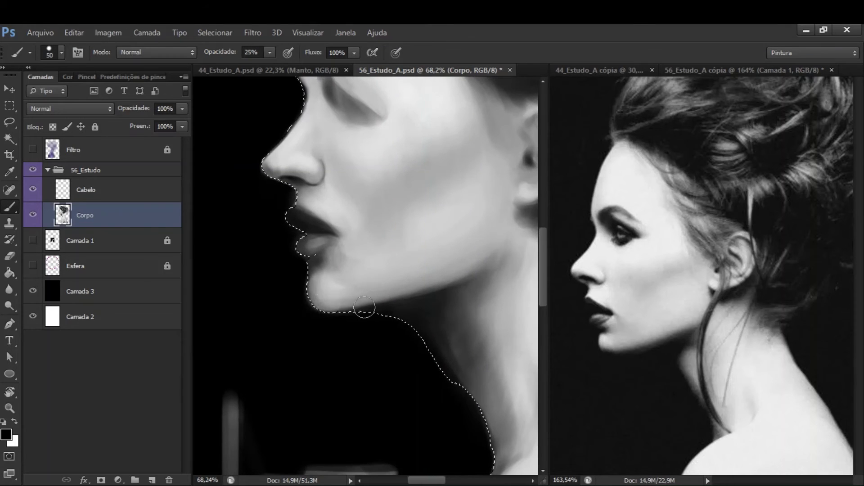
left_click_drag(364, 308, 368, 315)
key("bracketleft")
key("bracketleft")
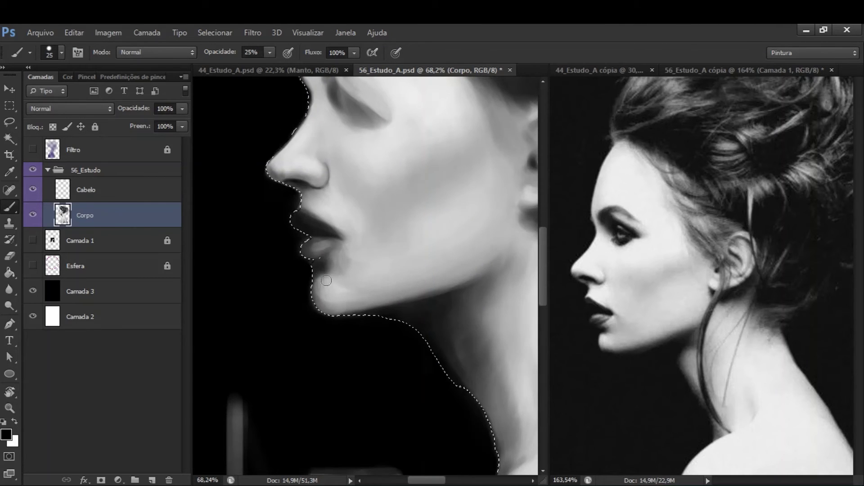
left_click_drag(327, 281, 326, 282)
key("ctrl+h")
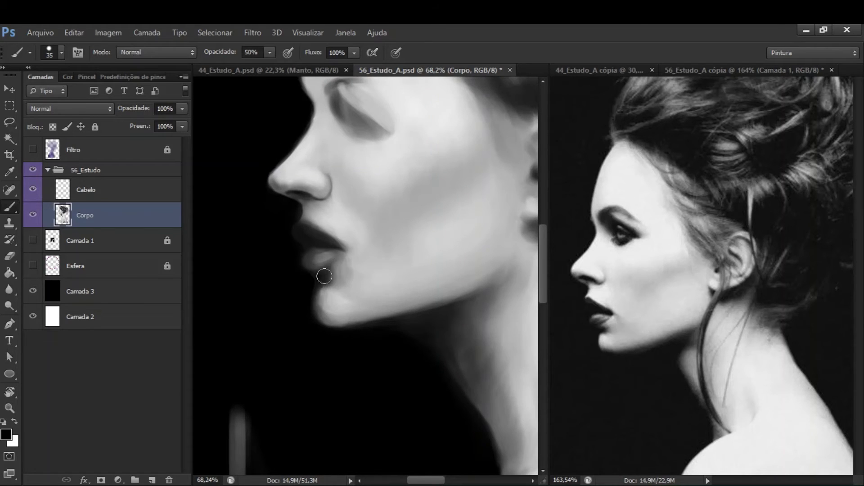
Step: Blend the chin and the hollow below the lip with sampled grays, using a 35 px brush at 50% opacity
left_click(366, 284, "alt")
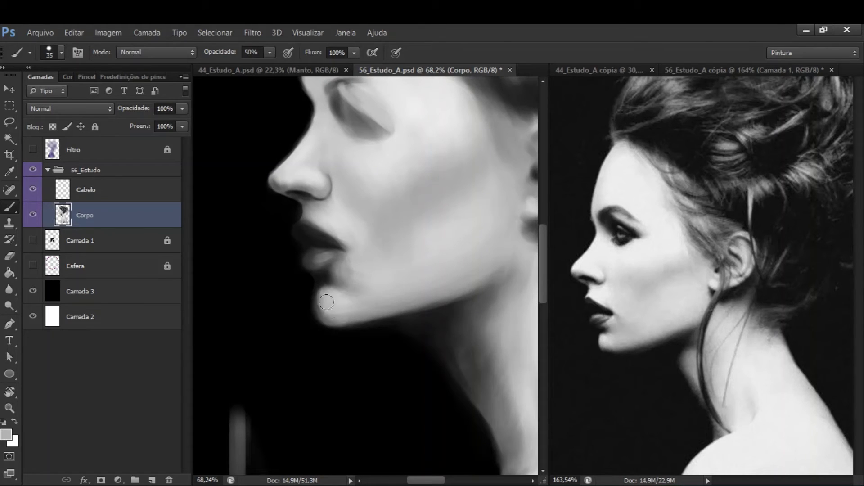
scroll(437, 268, "down", 2)
left_click(347, 286, "alt")
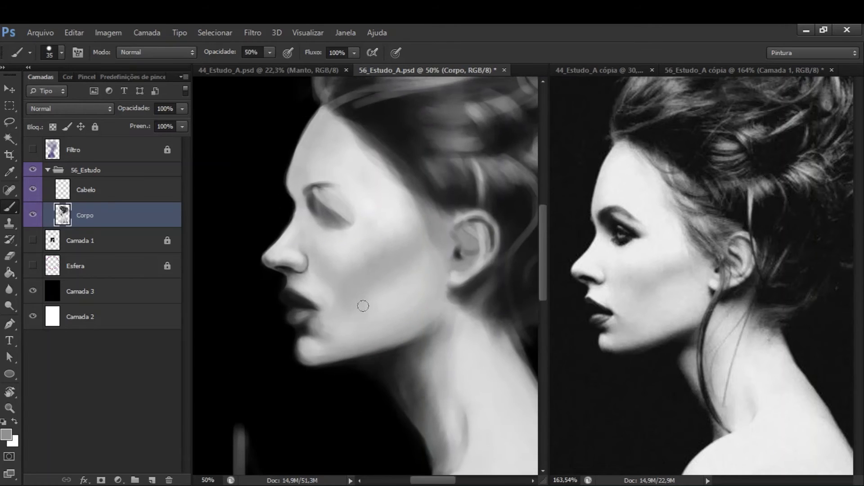
key("bracketright")
scroll(327, 313, "down", 2)
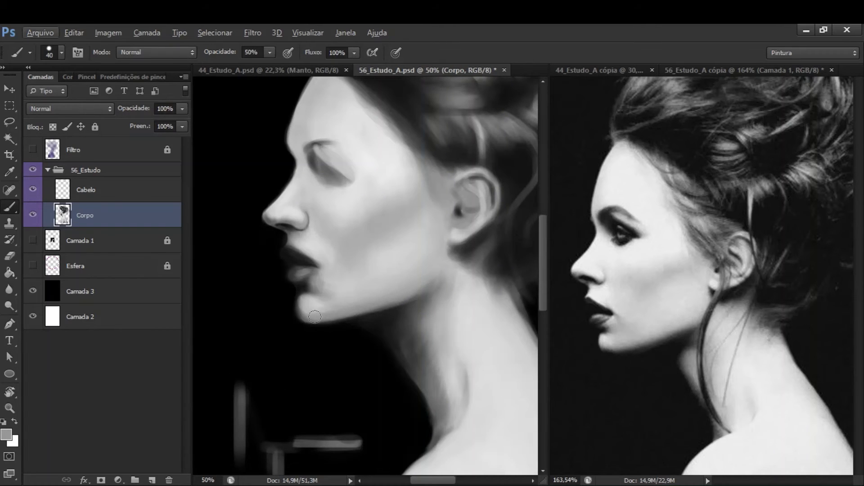
Step: Darken the chin's lower edge within the Corpo layer's outline using a sampled dark tone and a 70 px brush, and deselect
left_click(332, 322, "alt")
left_click(66, 217, "ctrl")
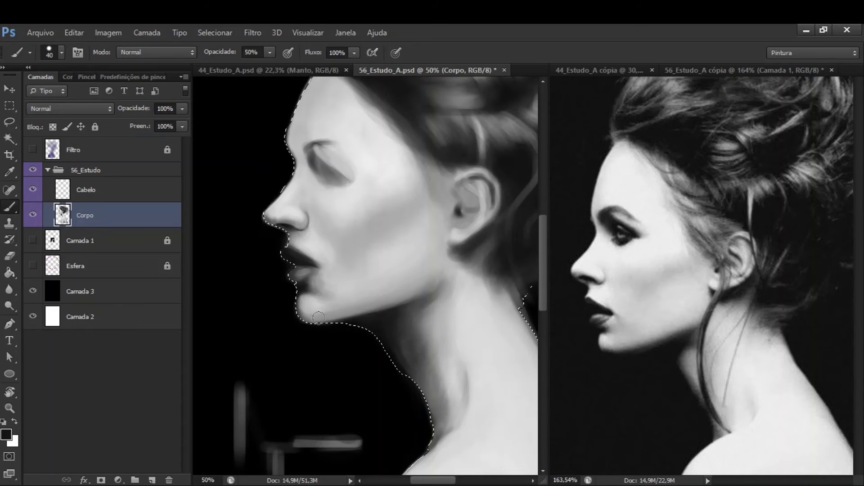
key("bracketright")
key("bracketright")
key("bracketright")
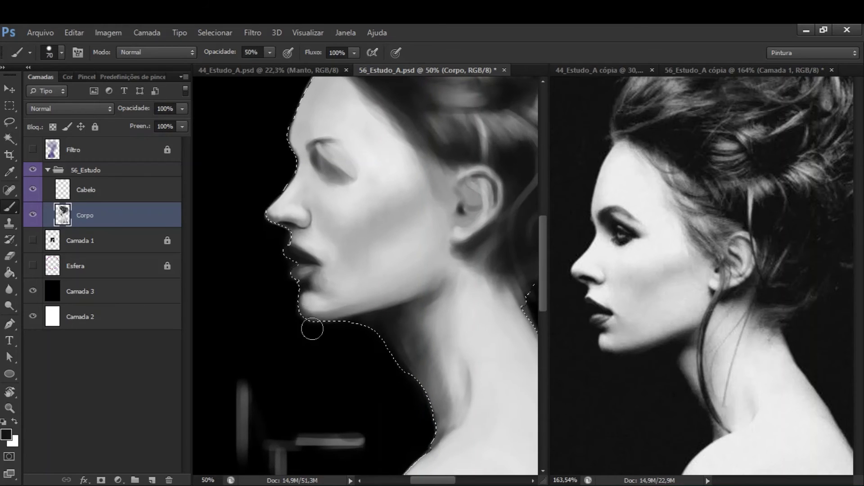
key("ctrl+d")
Step: Soften the chin's shading with a light gray sampled from the chin, using a 35 px brush
key("bracketleft")
key("bracketleft")
key("bracketleft")
left_click(325, 303, "alt")
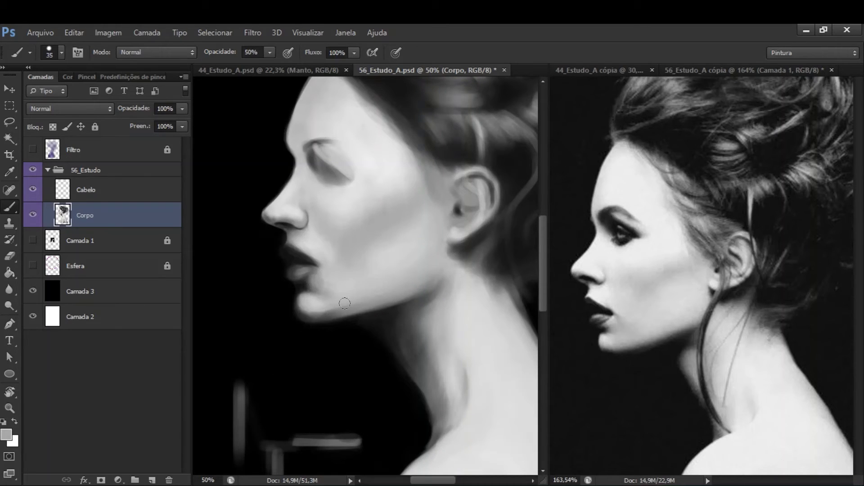
Step: Select the jaw from chin to ear with the Lasso and darken its lower edge, using a 50 px brush at 50% opacity
key("l")
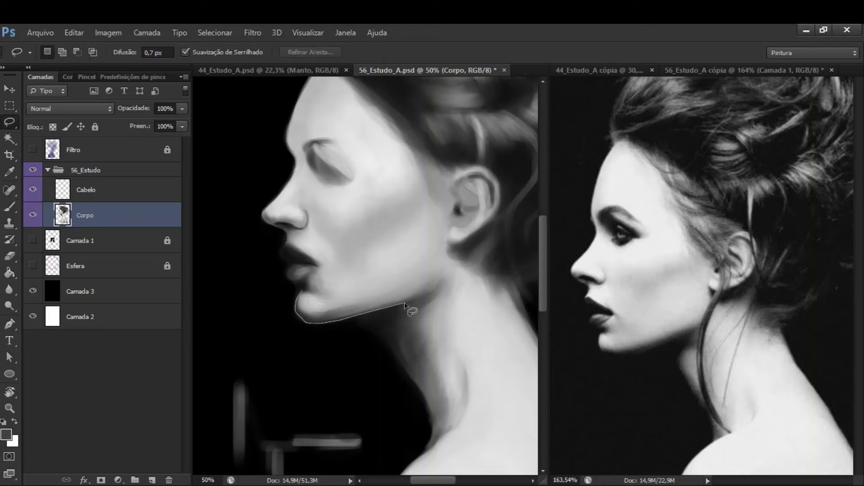
left_click_drag(404, 305, 454, 244)
key("b")
left_click_drag(369, 306, 372, 314)
key("d")
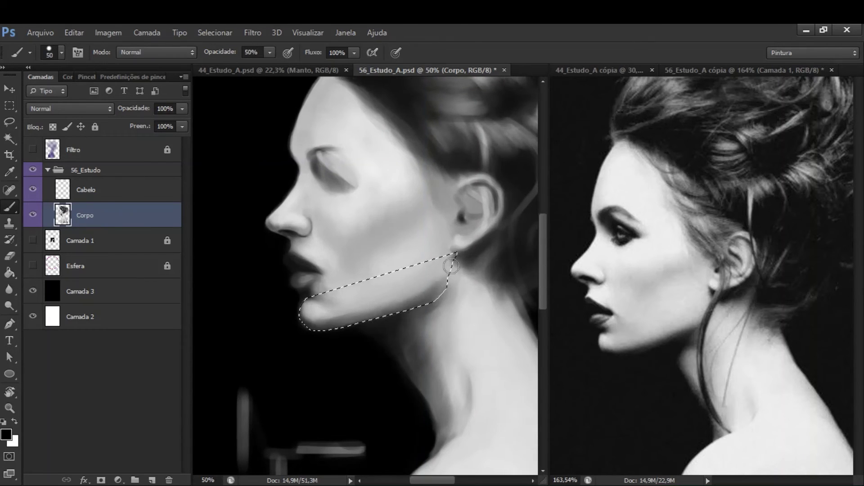
left_click_drag(451, 266, 454, 263)
Step: Blend the jaw shading inside the selection with a sampled light gray and a 45 px brush, and deselect
key("bracketleft")
left_click(344, 310, "alt")
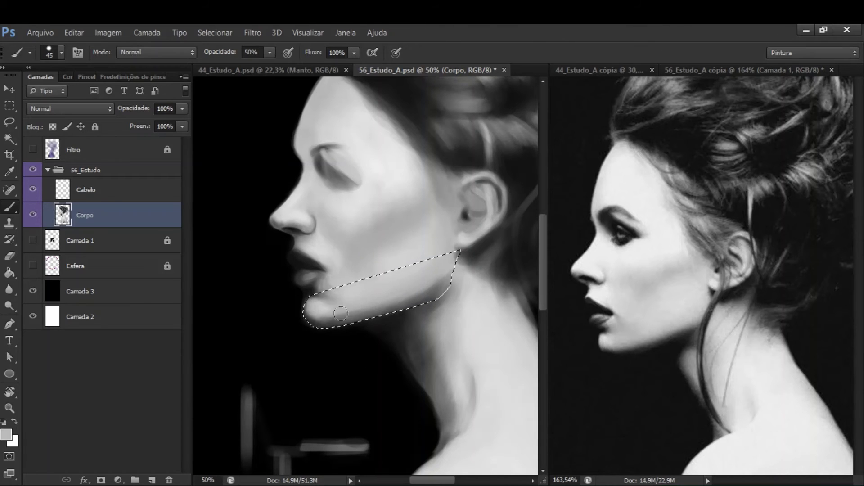
mouse_move(341, 314)
left_mouse_down()
mouse_move(412, 292)
mouse_move(483, 246)
mouse_move(431, 328)
mouse_move(396, 353)
left_mouse_up()
key("ctrl+d")
Step: Soften the jawline from the chin toward the ear with sampled grays, using a 45 px brush at 50% opacity
left_click(402, 345, "alt")
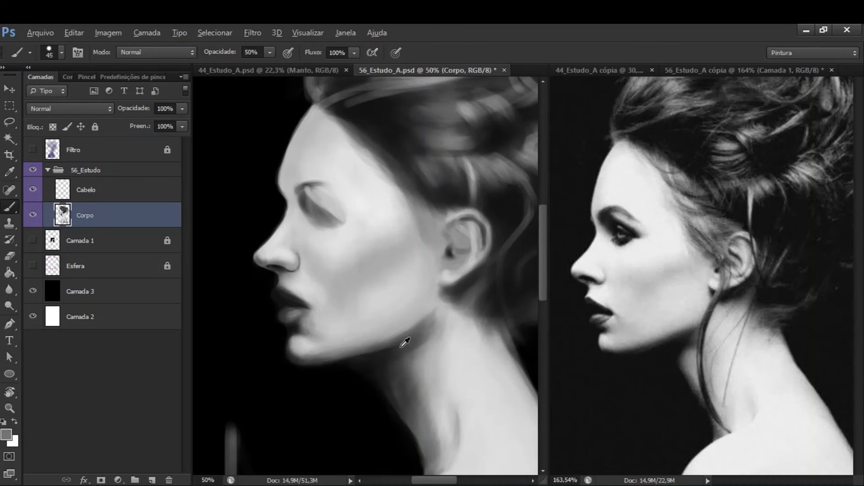
left_click_drag(326, 353, 398, 330)
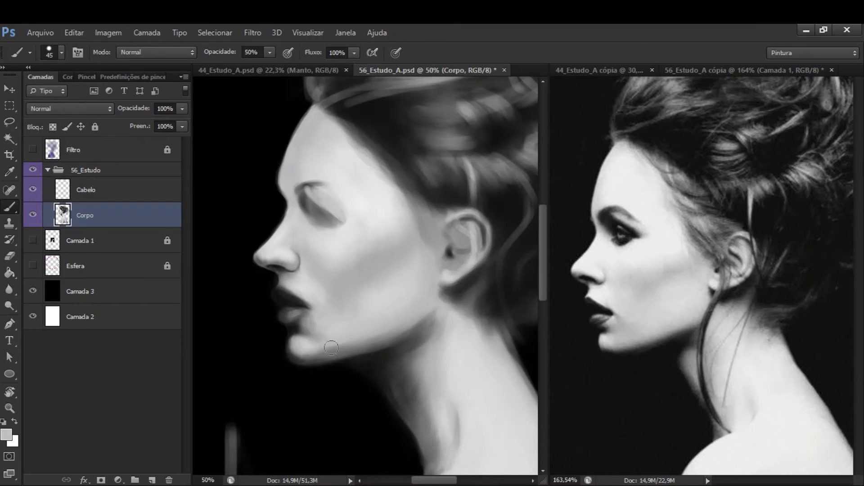
left_click_drag(332, 348, 451, 295)
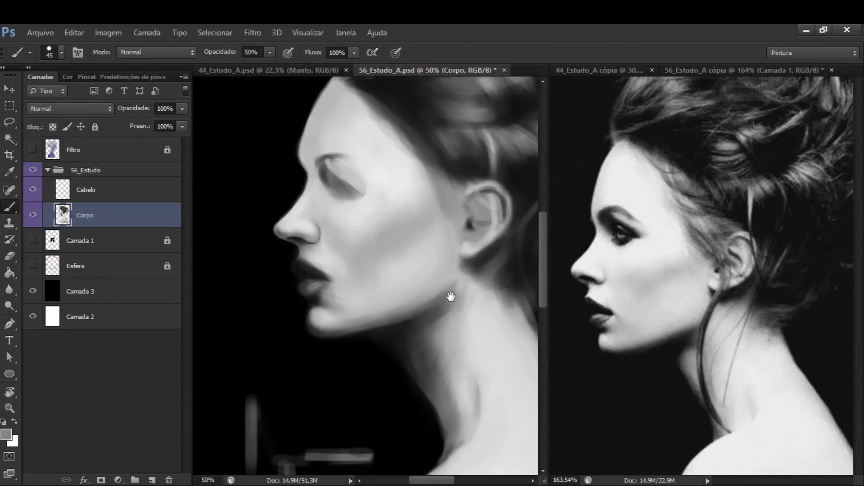
left_click(435, 221, "alt")
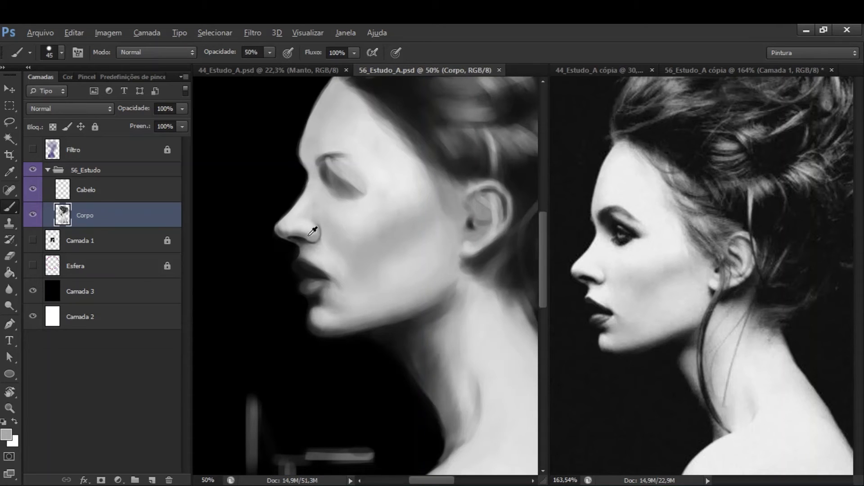
Step: Blend the cheek beside the mouth with a tone sampled from the nose, using an enlarged brush at 50% opacity
left_click(314, 231, "alt")
key("bracketright")
key("bracketright")
key("bracketright")
mouse_move(354, 287)
left_mouse_down()
mouse_move(333, 259)
mouse_move(346, 272)
left_mouse_up()
key("ctrl+plus")
key("ctrl+plus")
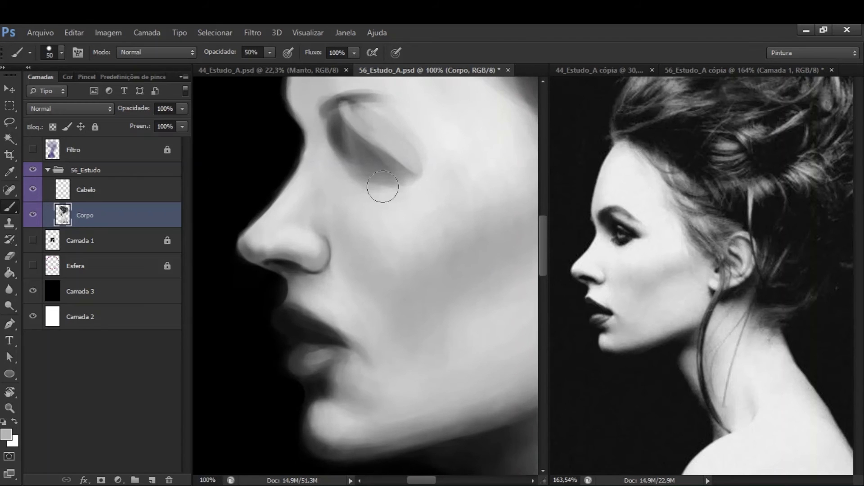
Step: Shade the nostril and the underside of the nose with a sampled dark gray, using a 15 px brush at 25% opacity
key("bracketleft")
key("bracketleft")
key("bracketleft")
key("bracketleft")
left_click(318, 269, "alt")
left_click_drag(301, 261, 305, 267)
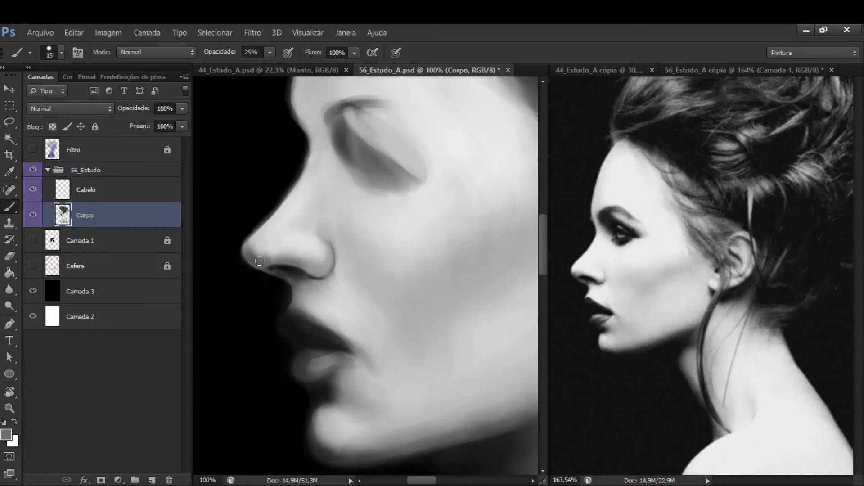
key("ctrl+minus")
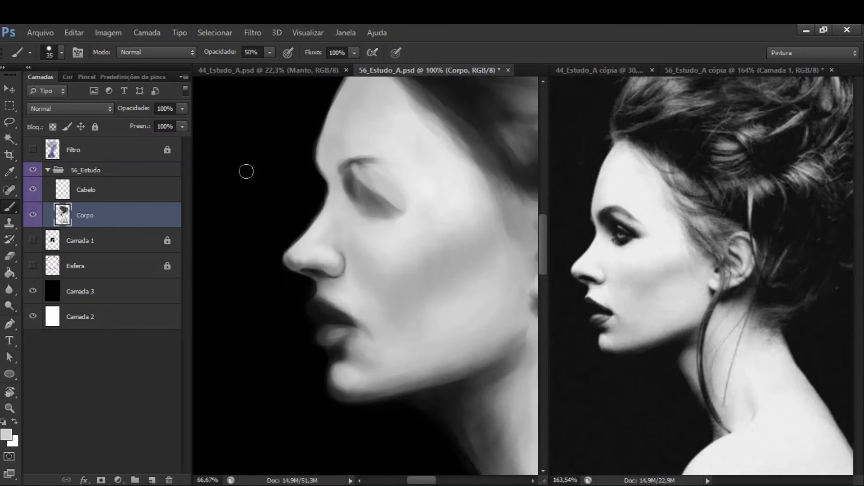
Step: Lighten the side of the nose above the nostril with light gray, using a 35 px brush at 50% opacity
key("ctrl+plus")
left_click_drag(313, 248, 331, 259)
key("bracketright")
key("bracketright")
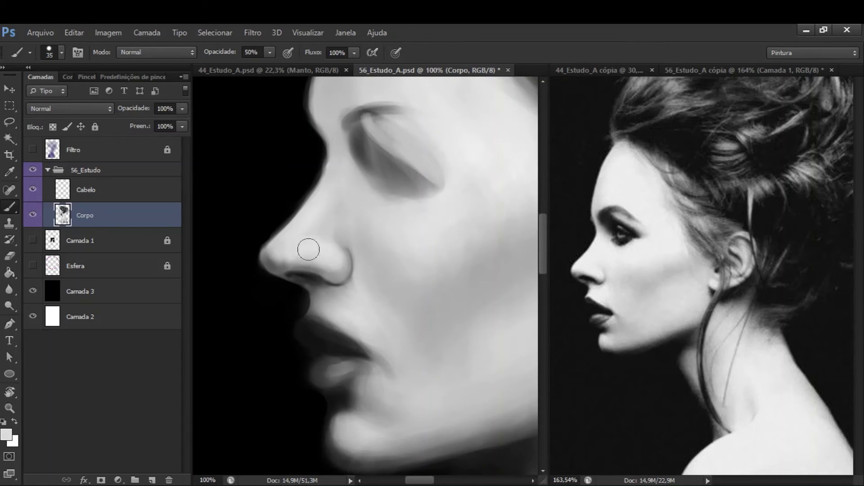
left_click(328, 218, "alt")
Step: Clean up the edge between the lower lip and chin with the 15 px Eraser, and save the painting
key("bracketleft")
key("ctrl+minus")
mouse_move(423, 265)
left_mouse_down()
mouse_move(382, 306)
mouse_move(380, 287)
left_mouse_up()
key("e")
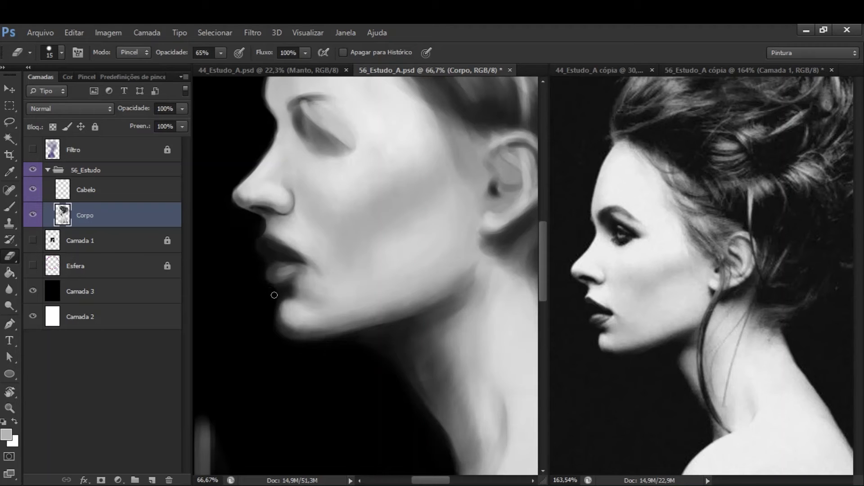
scroll(365, 414, "down", 3)
key("ctrl+s")
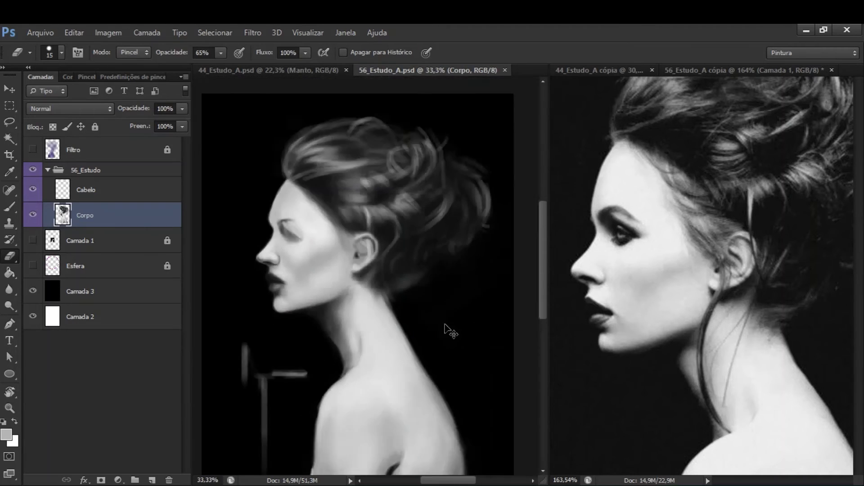
Step: Switch to a softer brush preset with black paint, 50% opacity and 100% flow for the neck area
scroll(448, 332, "up", 4)
scroll(348, 272, "down", 2)
scroll(348, 273, "up", 2)
key("b")
key("d")
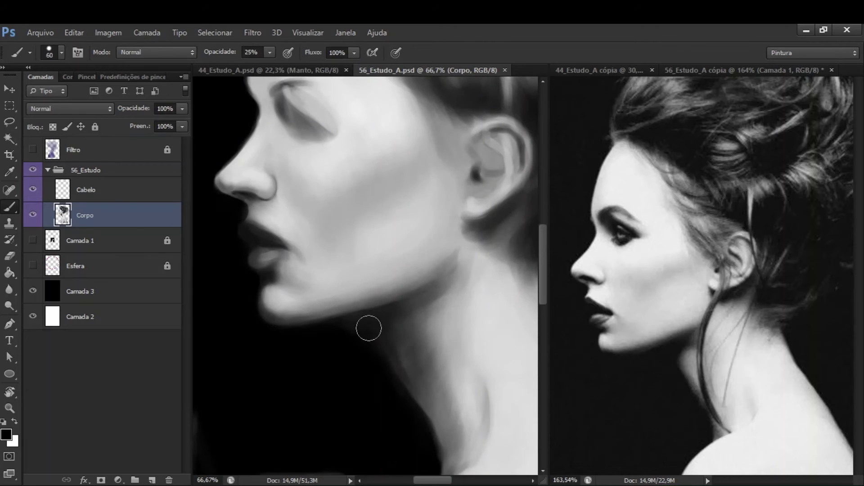
left_click(61, 52)
double_click(90, 303)
scroll(411, 293, "down", 1)
key("5")
key("shift+0")
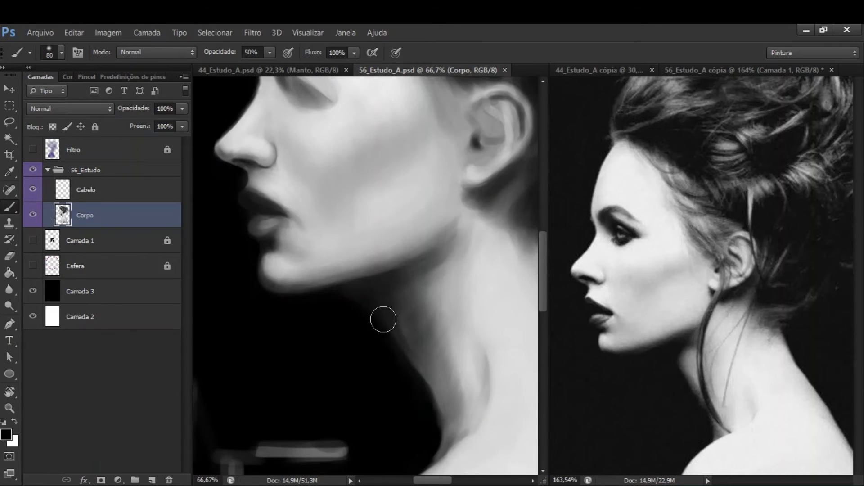
Step: Load the Corpo layer's outline as a selection, darken the neck beneath the jaw with a 150 px black brush, and deselect
left_click(63, 215, "ctrl")
key("bracketright")
key("bracketright")
key("bracketright")
key("bracketright")
mouse_move(355, 293)
left_mouse_down()
mouse_move(411, 285)
mouse_move(419, 349)
mouse_move(406, 339)
left_mouse_up()
key("bracketleft")
key("bracketleft")
key("bracketleft")
key("bracketleft")
key("bracketleft")
key("ctrl+d")
scroll(409, 343, "right", 3)
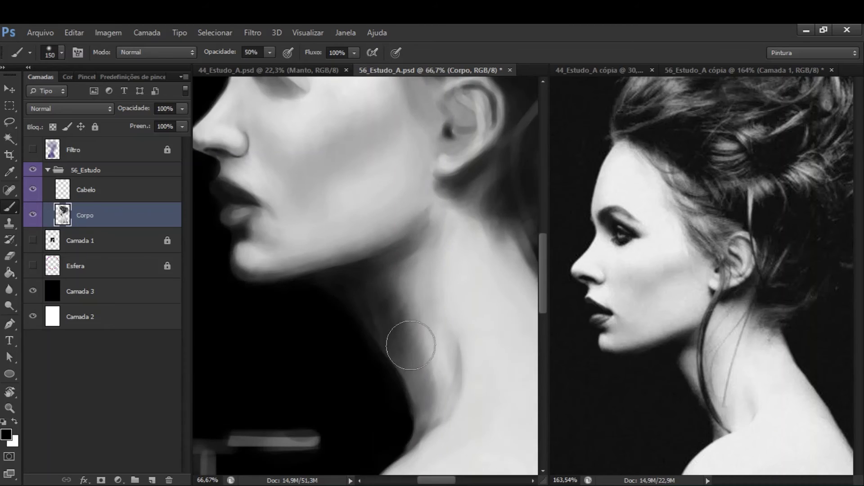
Step: Blend the shadow beneath the jaw and along the front of the neck with gray and black, using an 80 px brush at 50% opacity
scroll(366, 276, "down", 3)
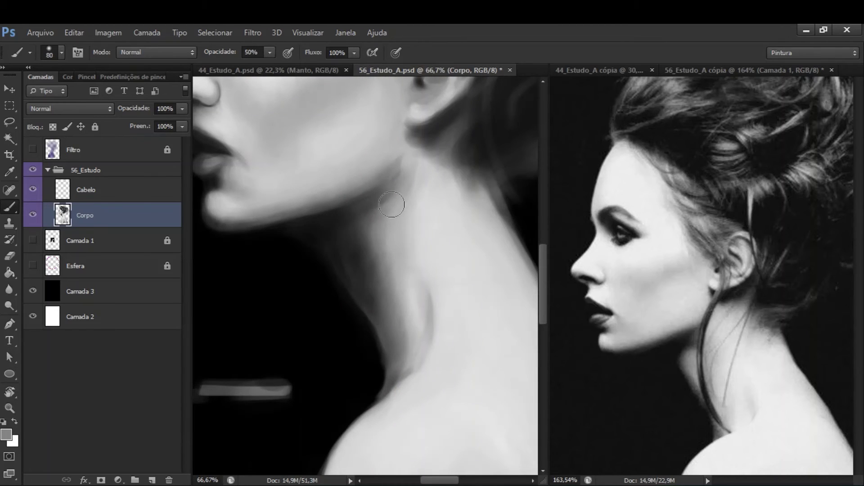
key("bracketright")
key("bracketright")
key("bracketright")
key("bracketright")
key("bracketright")
scroll(395, 203, "left", 3)
scroll(396, 203, "up", 2)
scroll(433, 335, "up", 1)
scroll(433, 334, "left", 1)
key("bracketleft")
key("bracketleft")
key("bracketleft")
key("bracketleft")
Step: Deepen the shadow under the jaw and on the throat with black at 80% opacity, and save the painting
key("8")
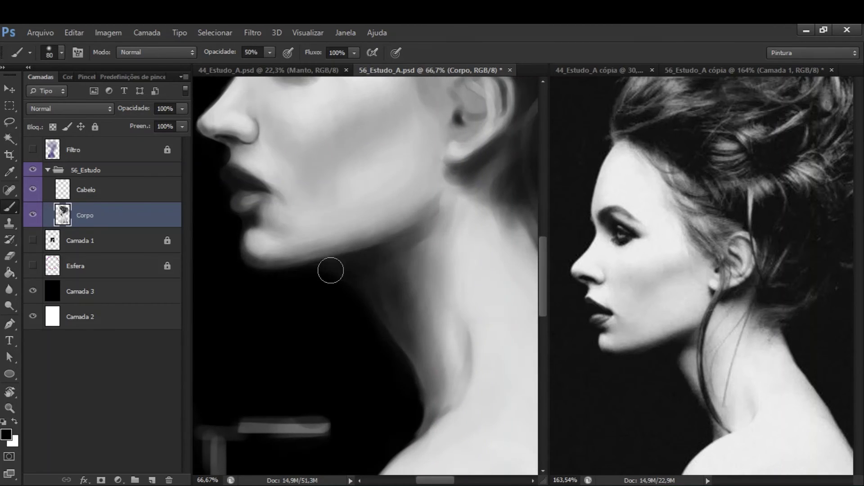
scroll(341, 264, "up", 2)
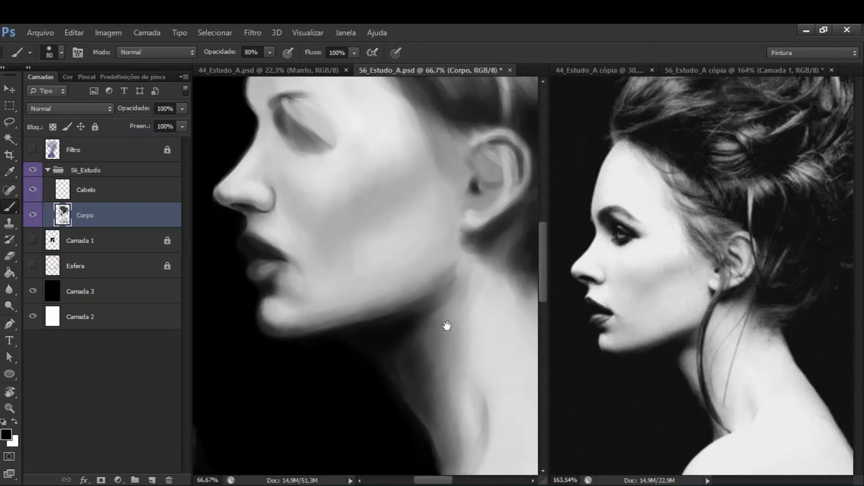
scroll(409, 328, "down", 2)
scroll(357, 306, "down", 2)
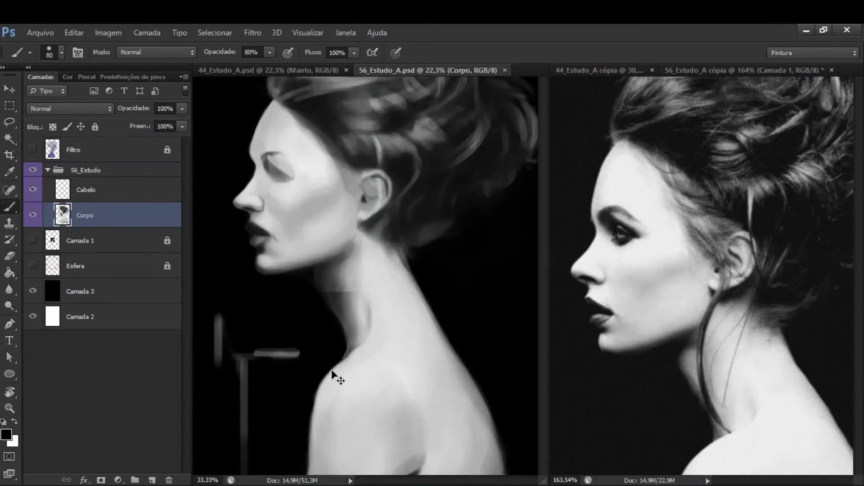
scroll(332, 376, "left", 1)
Step: Mirror the 56_Estudo group horizontally and shift it on the canvas to check the portrait's proportions
left_click(49, 52)
key("Escape")
key("ctrl+0")
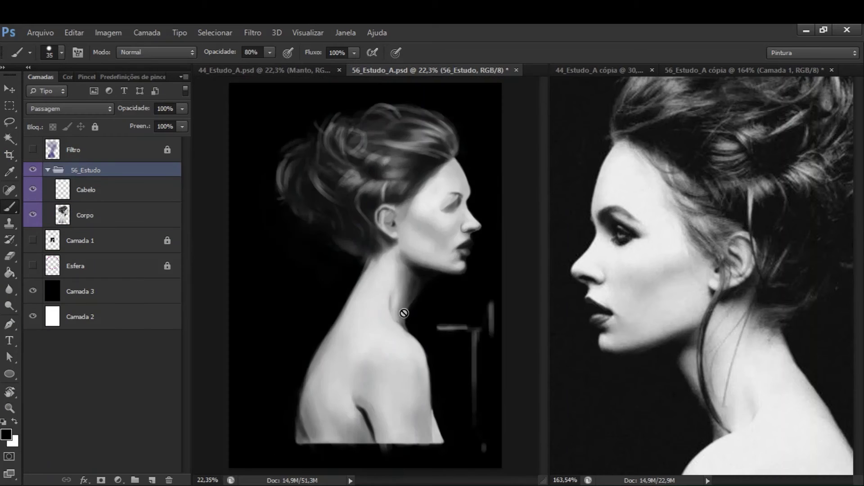
key("v")
mouse_move(405, 313)
left_mouse_down()
mouse_move(397, 376)
mouse_move(391, 344)
left_mouse_up()
Step: Compare the whole painted figure with the full reference photo, and save the painting
left_click(86, 190)
key("ctrl+plus")
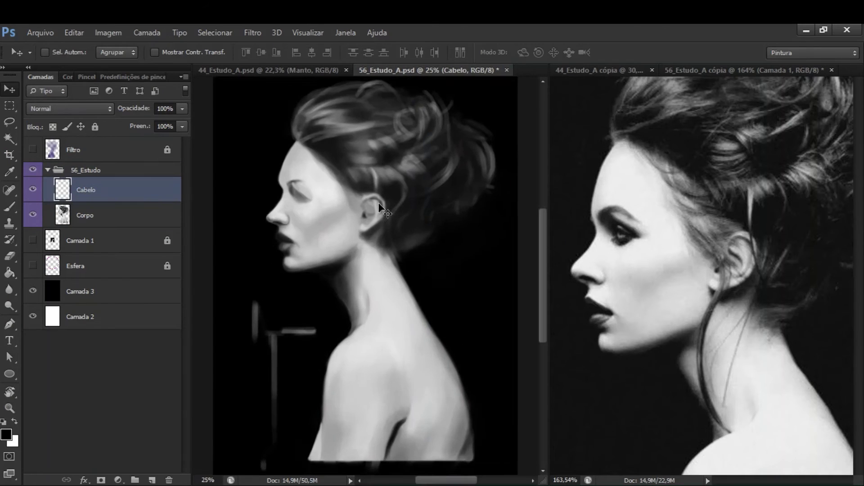
left_click(657, 271)
key("ctrl+1")
scroll(657, 271, "up", 1)
left_click(391, 184)
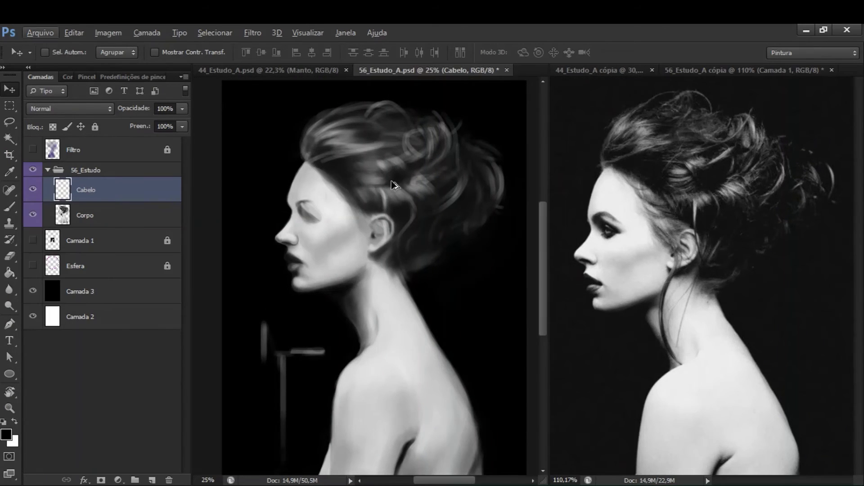
scroll(356, 276, "up", 2)
key("ctrl+0")
key("l")
scroll(261, 290, "up", 3)
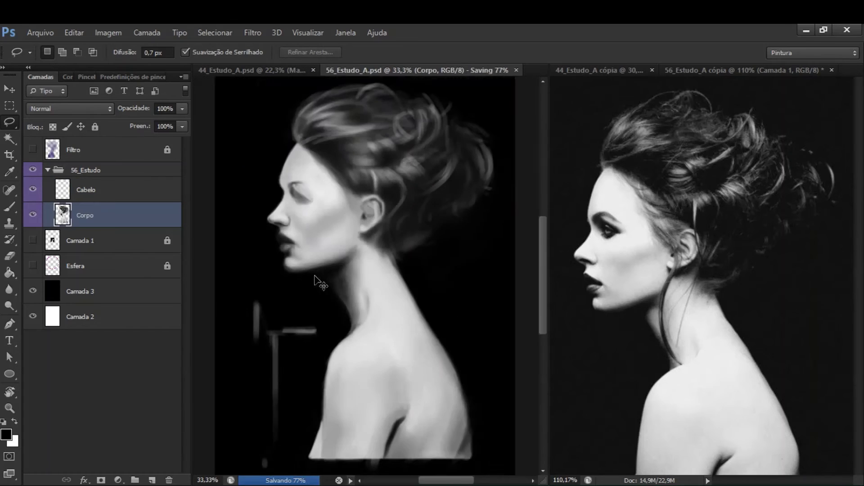
Step: Try light gray strokes beside the hair on the Cabelo layer with a 90 px brush at 100% opacity
key("alt+bracketright")
key("b")
left_click(432, 338, "alt")
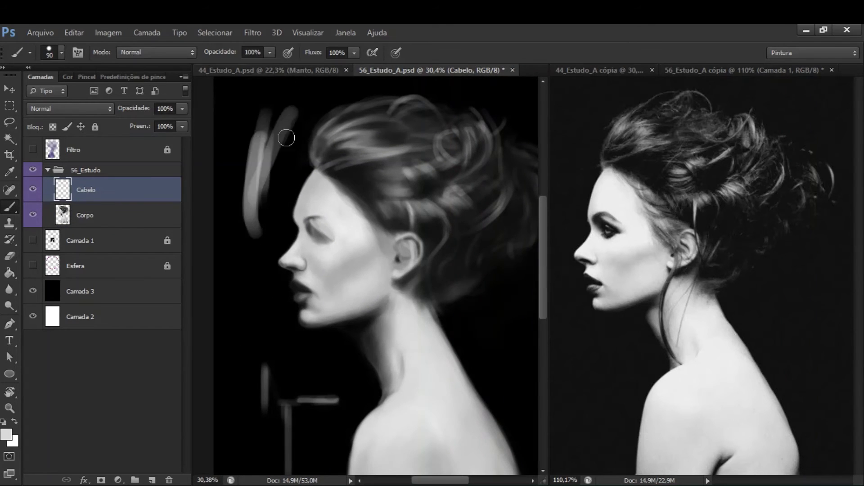
key("ctrl+0")
key("h")
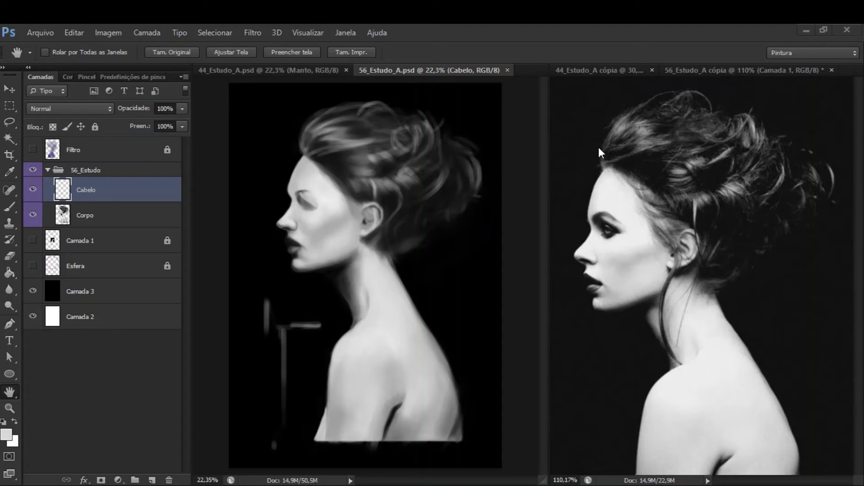
left_click(465, 248)
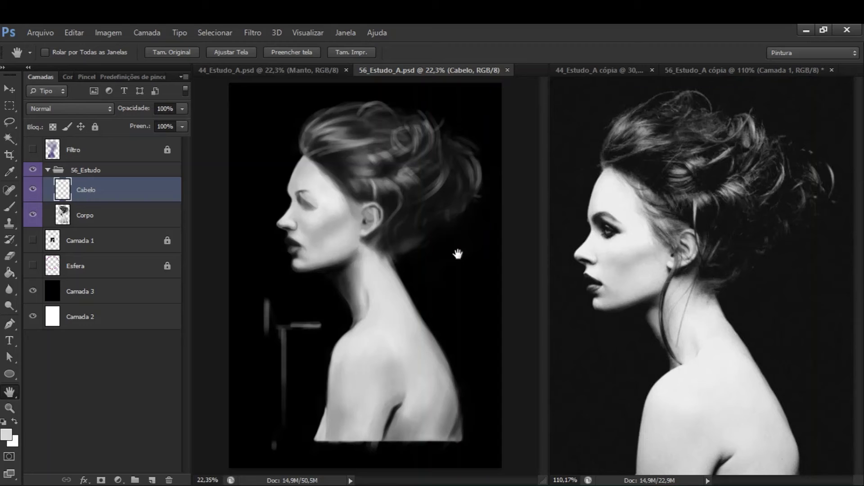
Step: Flip the 56_Estudo group horizontally again and move it sideways across the canvas
left_click(33, 150)
left_click(86, 170)
key("v")
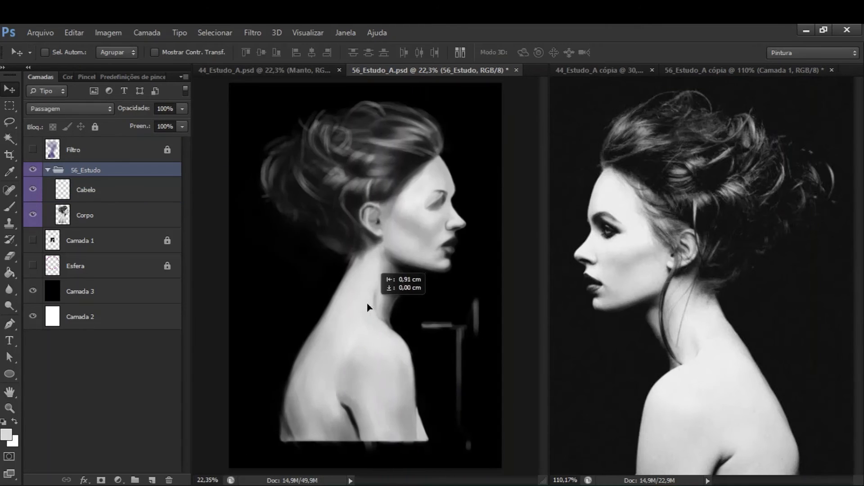
Step: Try filling the Filtro layer with its sampled purple, and lock and hide that layer again
left_click(117, 157)
key("g")
left_click(356, 243, "alt")
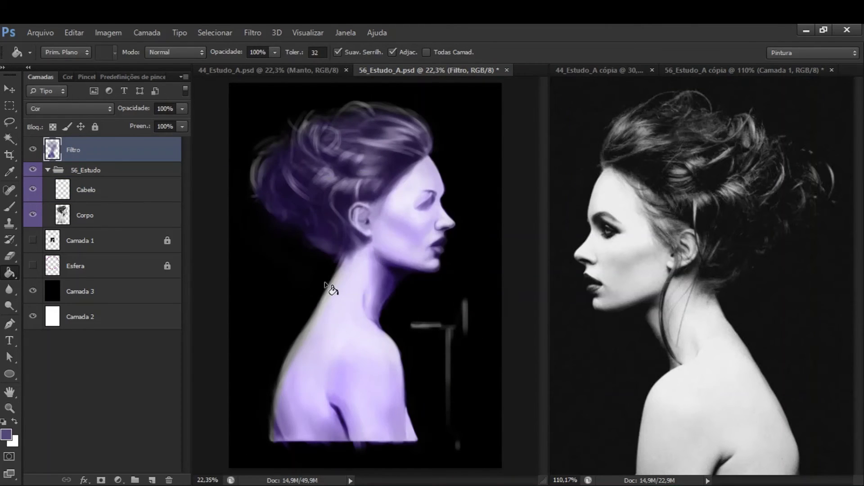
key("ctrl+a")
left_click(288, 296)
left_click(95, 126)
left_click(33, 149)
Step: Return the 56_Estudo group to its original left-facing orientation
left_click(85, 170)
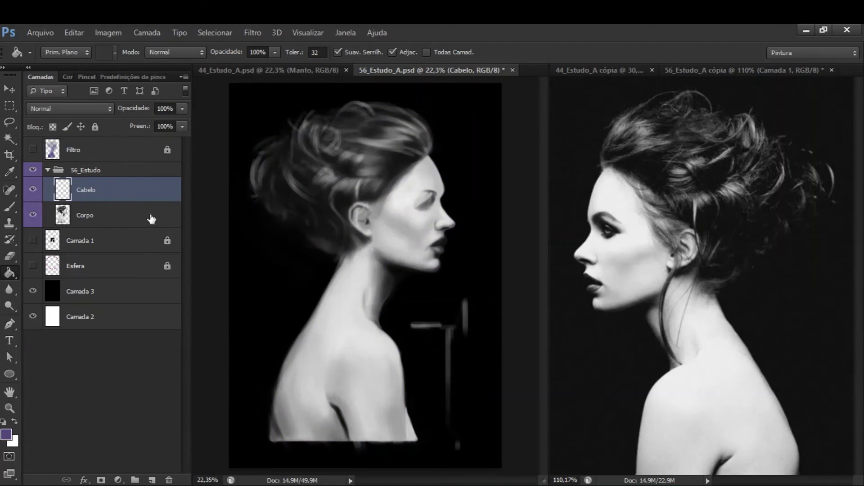
key("ctrl+plus")
key("b")
scroll(388, 248, "up", 2)
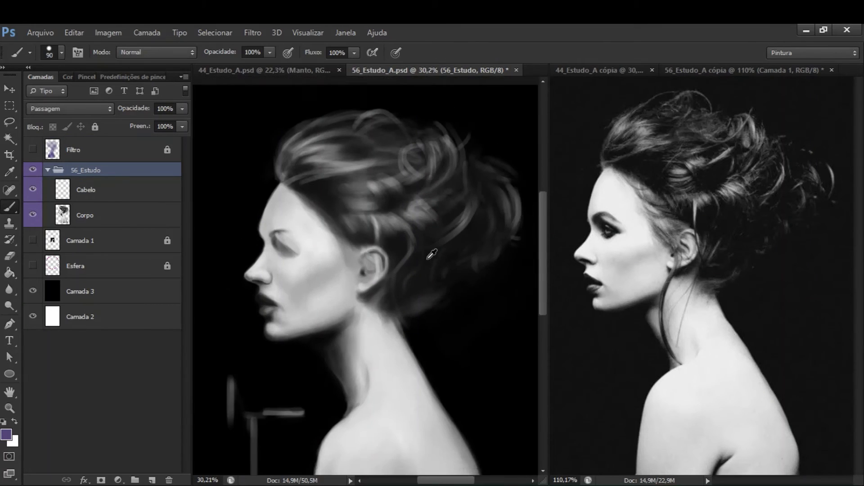
Step: On the Cabelo layer, paint a loose dark strand from the temple past the ear to the shoulder with a 45 px brush at 100% opacity
key("alt+bracketleft")
key("bracketleft")
key("bracketleft")
key("bracketleft")
key("bracketleft")
key("d")
key("8")
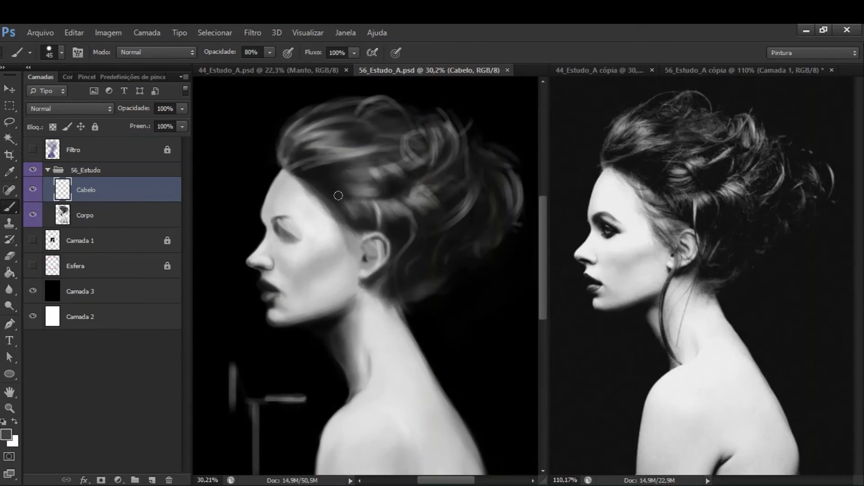
scroll(338, 193, "down", 2)
left_click_drag(352, 208, 342, 254)
key("0")
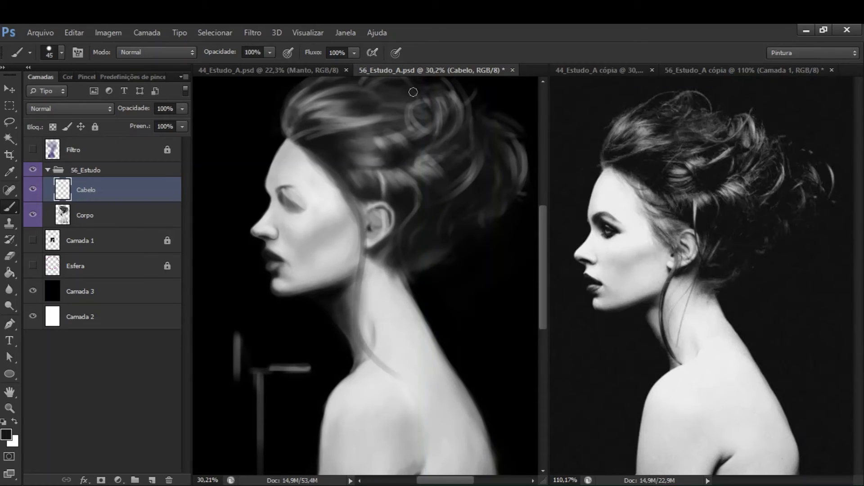
left_click_drag(340, 191, 396, 373)
scroll(337, 161, "up", 4)
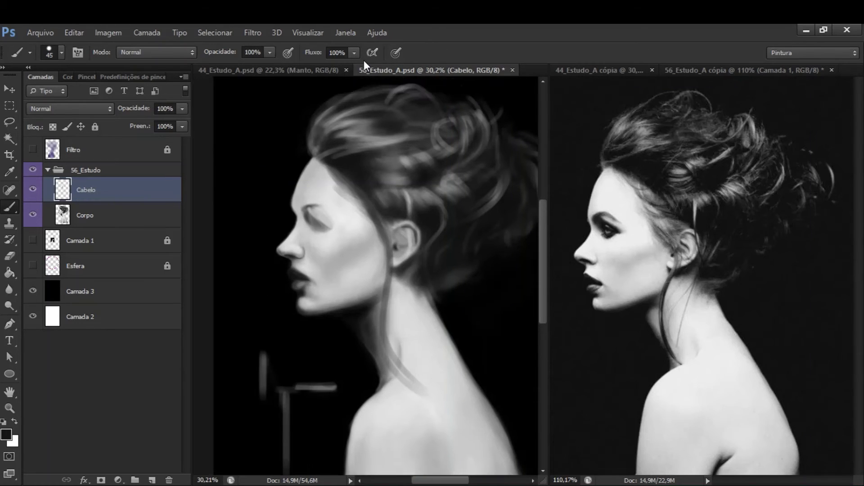
Step: Darken the hairline and the hair above the ear with a 45 px near-black brush at 85% opacity
key("8")
key("5")
scroll(369, 193, "right", 1)
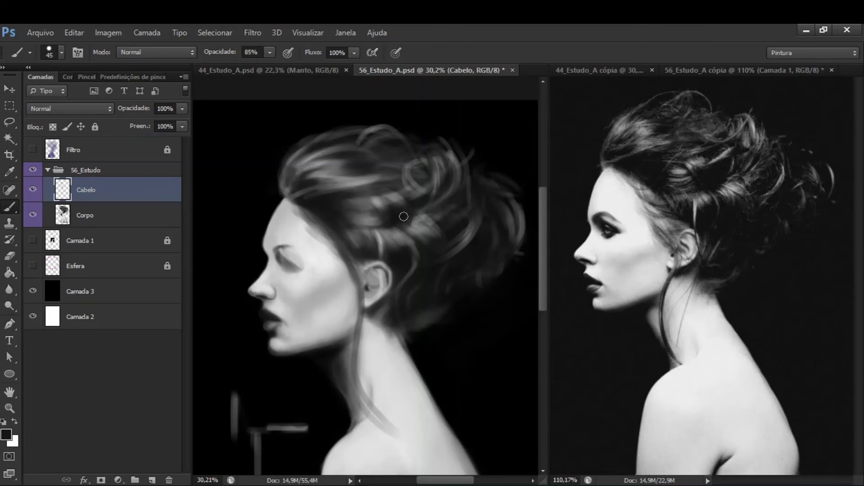
key("e")
key("b")
key("r")
mouse_move(395, 199)
left_mouse_down()
mouse_move(439, 303)
mouse_move(331, 227)
left_mouse_up()
key("bracketleft")
key("r")
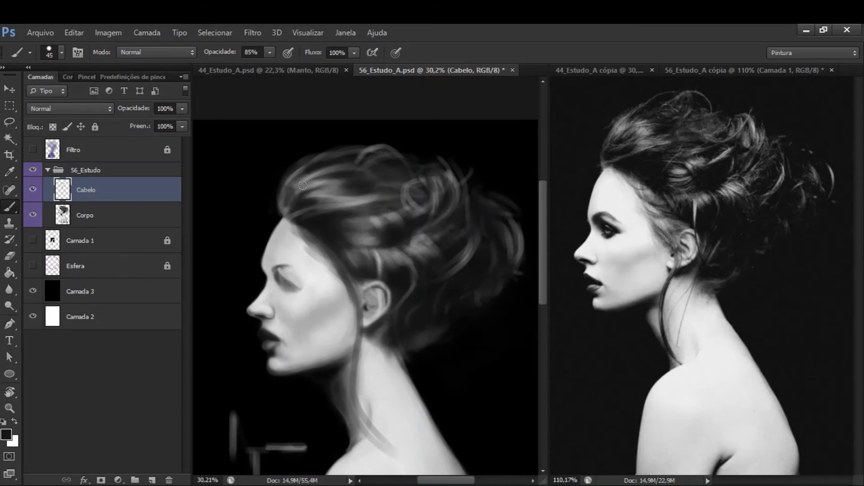
Step: Deepen the dark masses at the crown and back of the hair with an 80 px black brush at 85% opacity
left_click_drag(436, 188, 418, 179)
left_click_drag(370, 197, 384, 165)
key("bracketright")
key("bracketright")
key("bracketright")
key("bracketright")
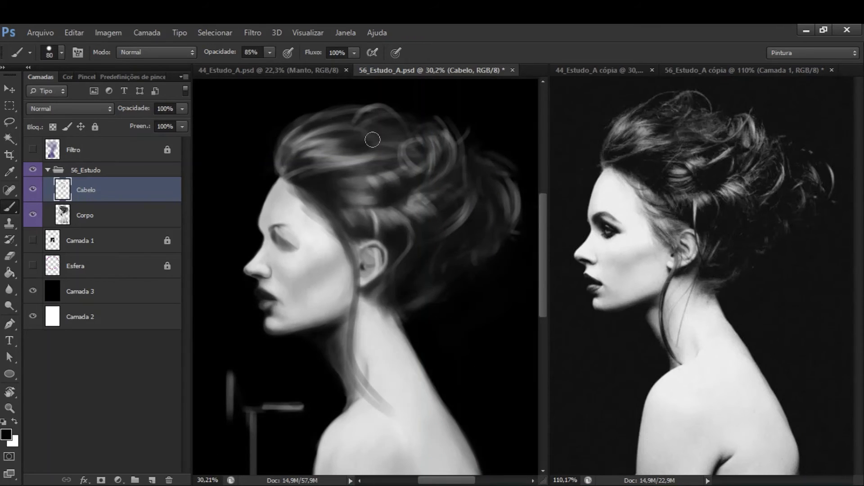
mouse_move(495, 241)
left_mouse_down()
mouse_move(420, 220)
mouse_move(421, 242)
left_mouse_up()
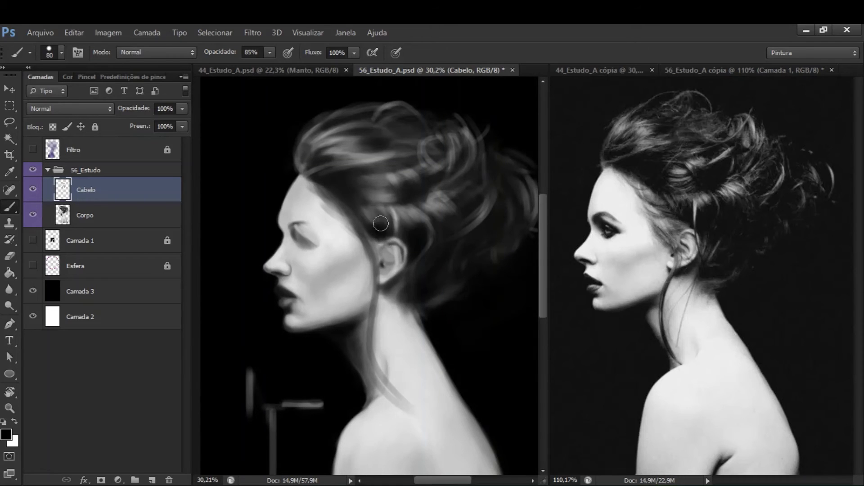
Step: Erase the stray hair paint over the ear with the 80 px Eraser at 100% opacity
key("e")
left_click_drag(366, 248, 373, 255)
key("0")
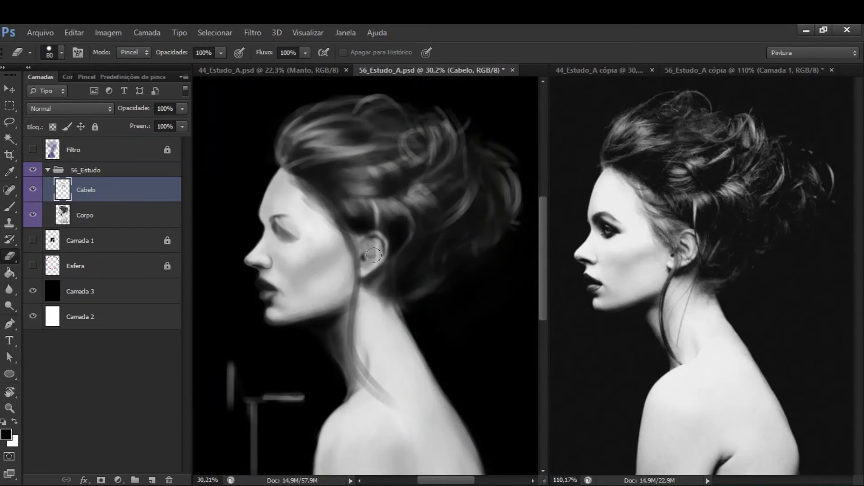
key("ctrl+plus")
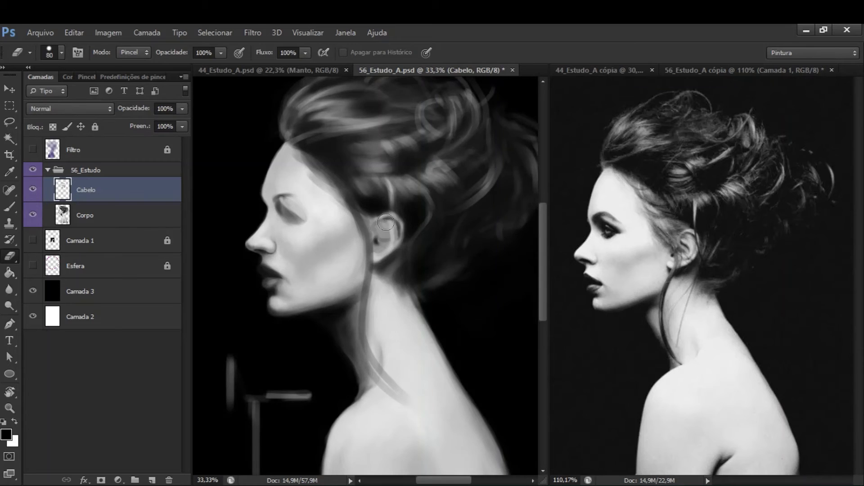
Step: Darken the hair directly above the ear with a 35 px black brush at 85% opacity
key("ctrl+plus")
key("b")
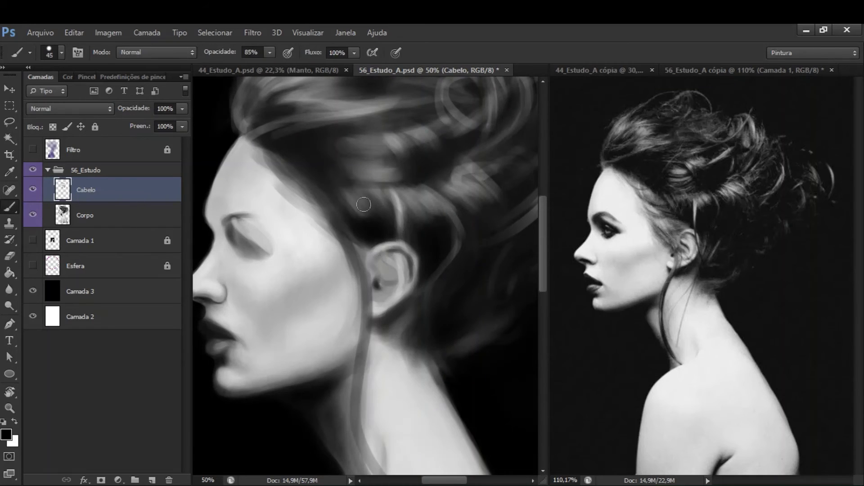
key("bracketleft")
key("ctrl+minus")
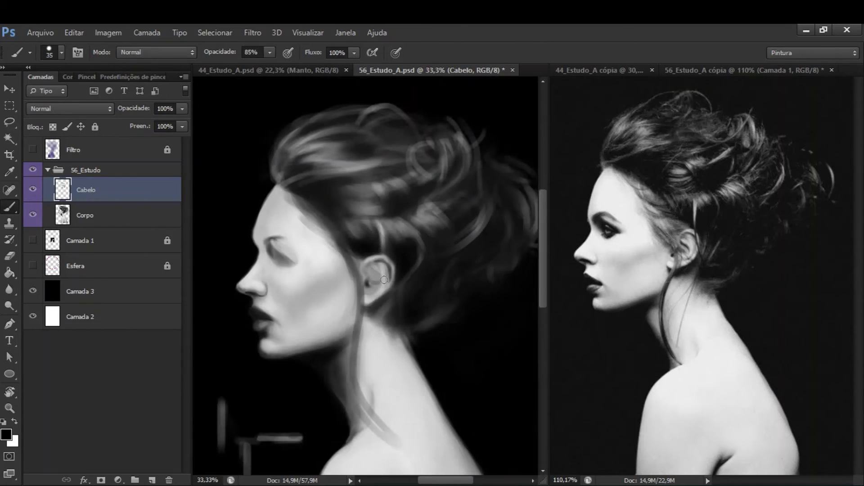
Step: Paint gray highlights into the swept-back hair above the ear, using a sampled tone and a 60 px brush at 75% opacity
scroll(365, 222, "up", 2)
left_click(406, 222, "alt")
left_click_drag(364, 232, 383, 255)
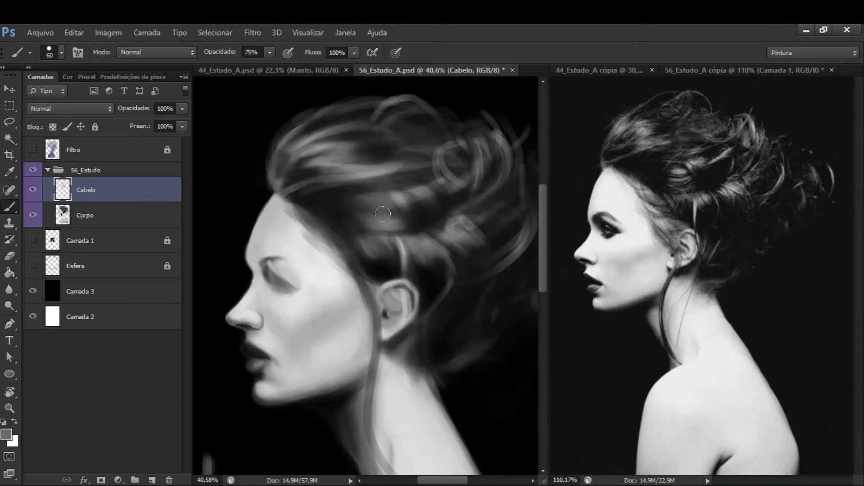
key("d")
key("r")
mouse_move(357, 197)
left_mouse_down()
mouse_move(410, 211)
mouse_move(375, 238)
left_mouse_up()
key("b")
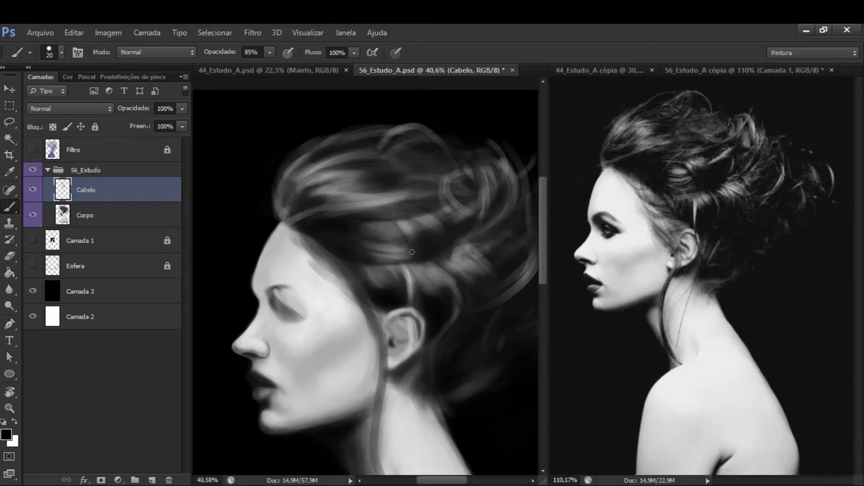
Step: Define the dark edges of the rolled curls above the ear with a 20 px black brush at 85% opacity
key("e")
key("b")
mouse_move(384, 251)
left_mouse_down()
mouse_move(365, 228)
mouse_move(395, 238)
mouse_move(376, 258)
mouse_move(450, 244)
mouse_move(432, 237)
left_mouse_up()
Step: Paint a thin loose strand from behind the ear down the neck in a sampled gray at 80% opacity
left_click(373, 253, "alt")
key("5")
key("x")
key("bracketleft")
key("8")
key("bracketleft")
mouse_move(397, 318)
left_mouse_down()
mouse_move(405, 194)
mouse_move(410, 245)
left_mouse_up()
Step: Lock the Cabelo layer's transparent pixels and darken the painted strands with an 80 px black brush at 80% opacity
left_click(53, 127)
key("x")
key("bracketright")
key("bracketright")
key("bracketright")
key("bracketright")
key("bracketright")
key("bracketright")
mouse_move(346, 260)
left_mouse_down()
mouse_move(380, 315)
mouse_move(372, 257)
mouse_move(370, 287)
mouse_move(396, 309)
mouse_move(387, 303)
mouse_move(408, 290)
left_mouse_up()
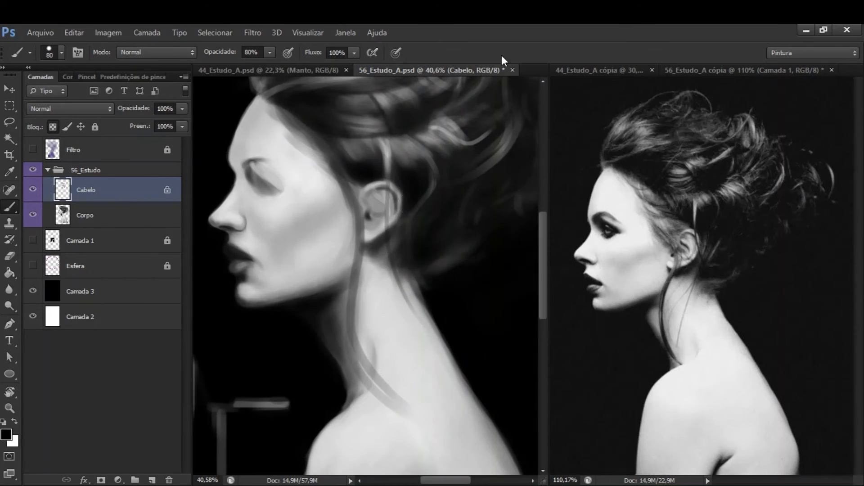
Step: Unlock the Cabelo layer's transparent pixels and refine the hairline in front of the ear with a 30 px black brush at 75% opacity
key("bracketleft")
key("bracketleft")
key("bracketleft")
key("bracketleft")
key("bracketleft")
left_click_drag(344, 193, 369, 198)
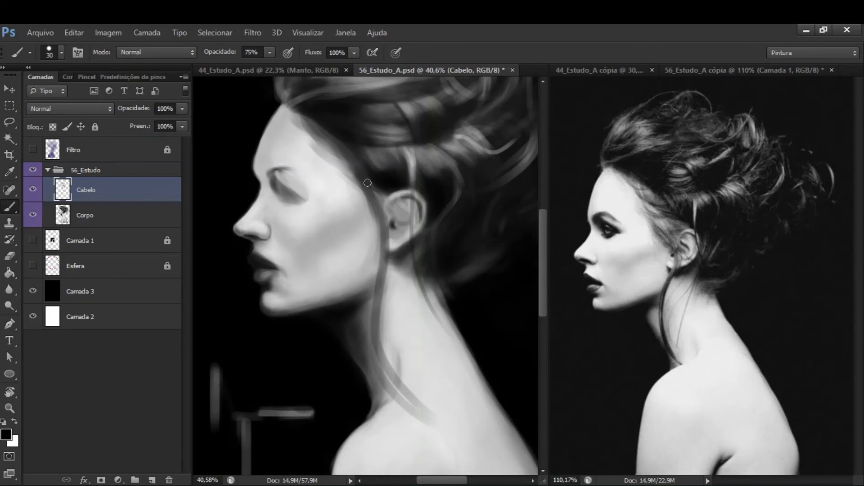
Step: Blend the hair above the ear with a sampled dark gray, using a 45 px brush at 65% opacity
scroll(285, 78, "up", 2)
scroll(312, 176, "up", 3)
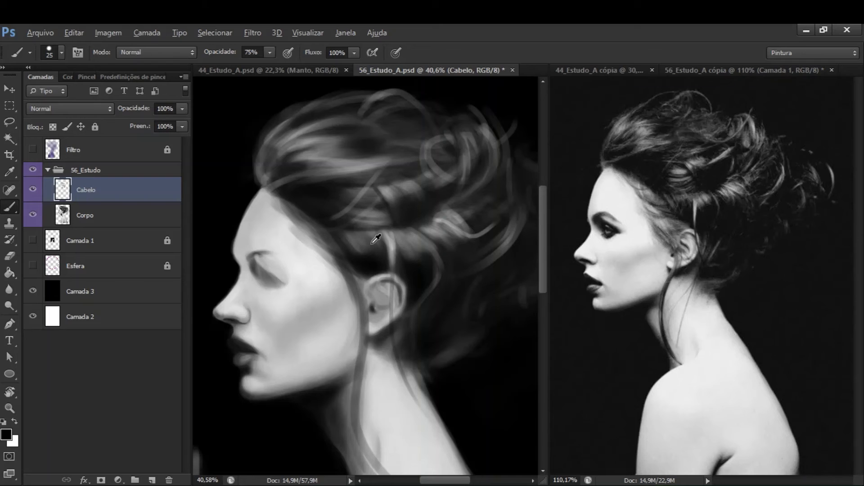
left_click(371, 244, "alt")
key("bracketright")
key("bracketright")
key("6")
key("5")
scroll(356, 238, "down", 2)
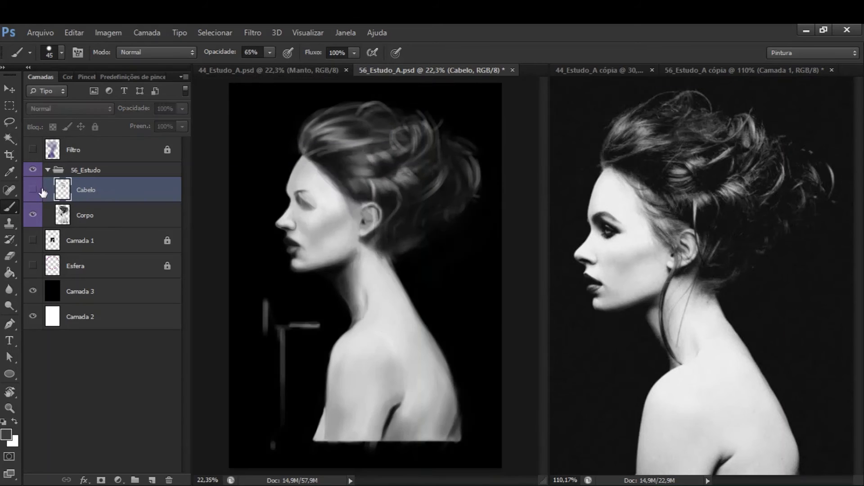
Step: Refine the swept-back strands above the forehead with a 30 px brush at 65% opacity, and save the painting
scroll(351, 267, "up", 3)
left_click(351, 268, "alt")
key("bracketleft")
key("bracketleft")
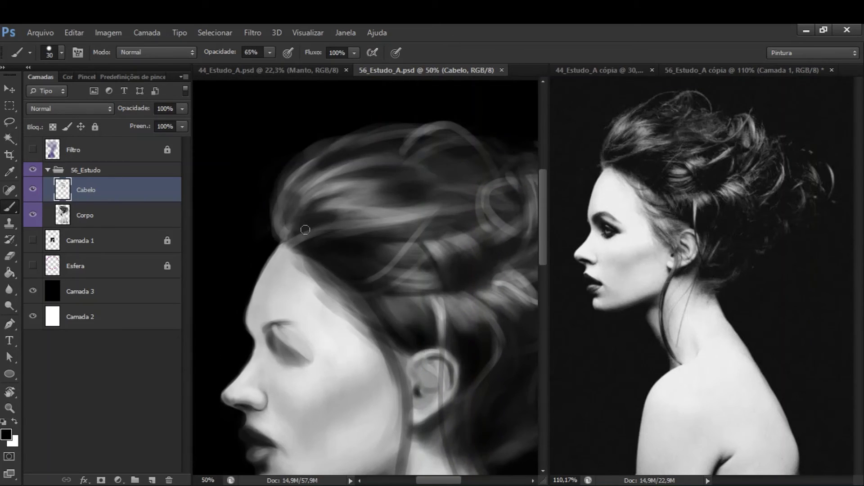
scroll(385, 183, "right", 1)
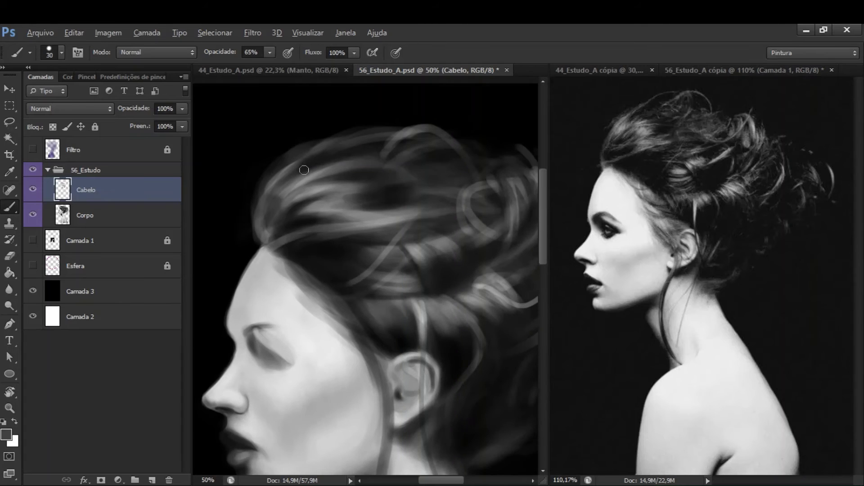
Step: Darken the top of the hair with a 70 px black brush at 50% opacity and clean its outer edge with a 60 px eraser
scroll(369, 162, "down", 1)
key("5")
key("bracketright")
key("bracketright")
key("bracketright")
key("bracketright")
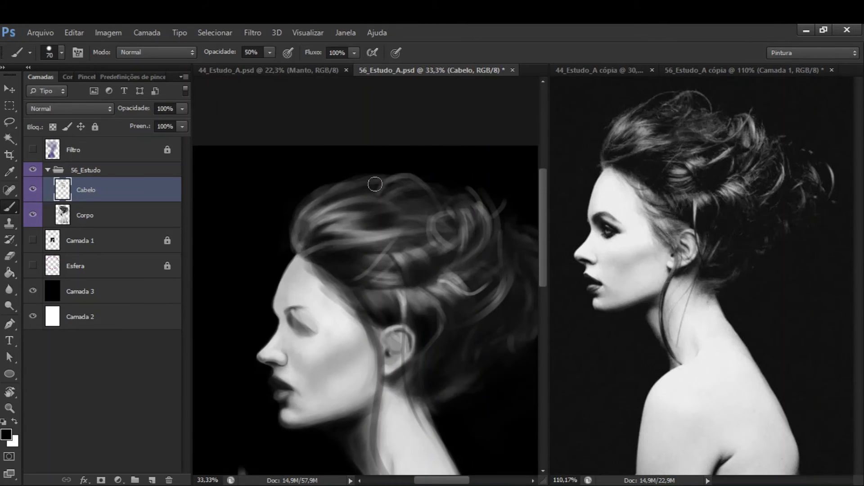
key("e")
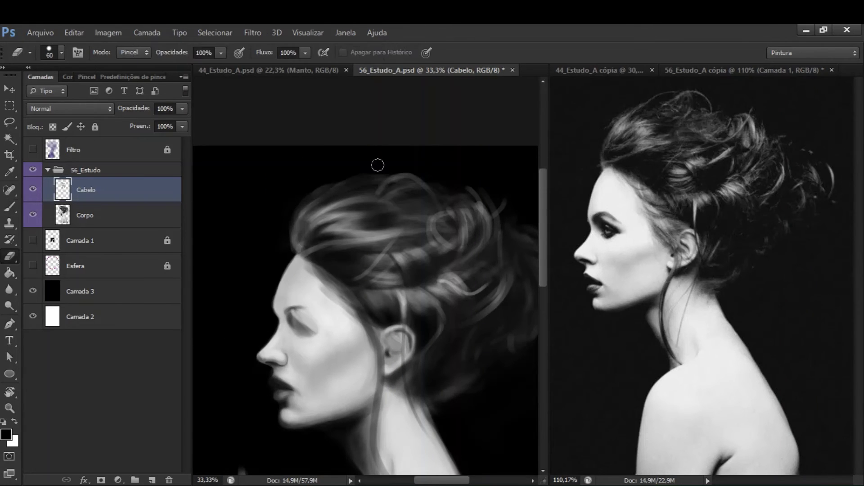
Step: Rework the crown strands in black at 85% opacity, and lighten them in white with a 35 px brush at 65% opacity
key("b")
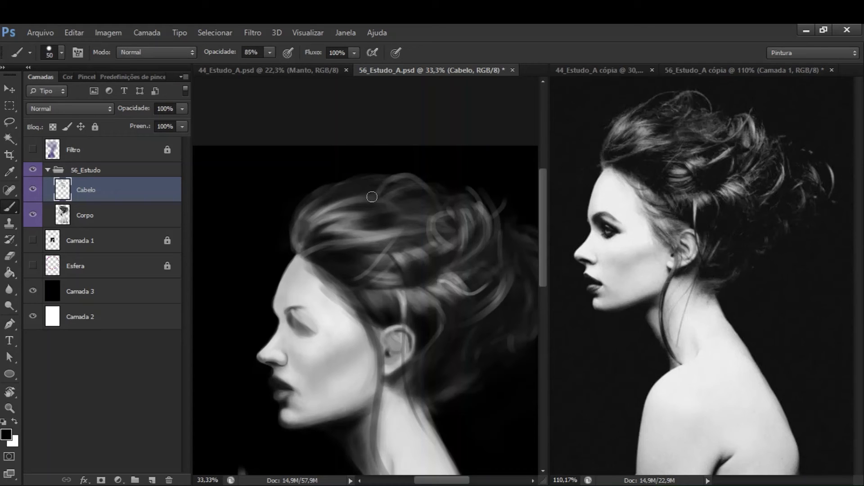
left_click(330, 216, "alt")
key("x")
key("bracketleft")
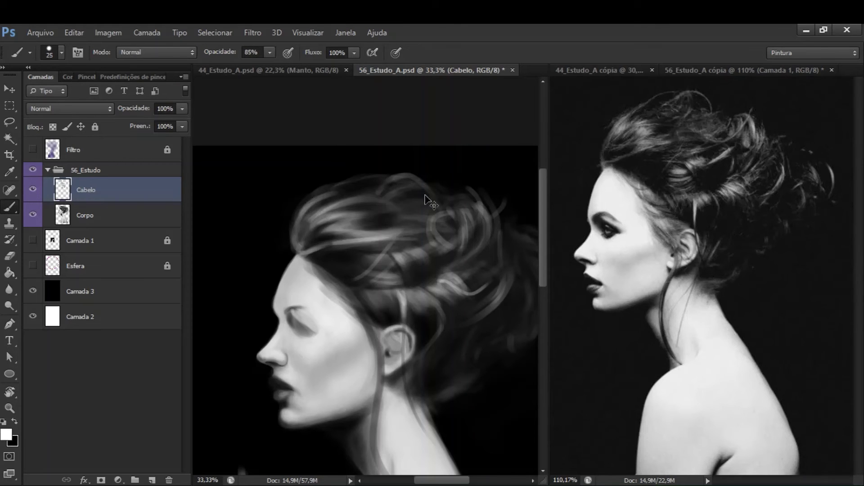
key("6")
key("5")
key("bracketright")
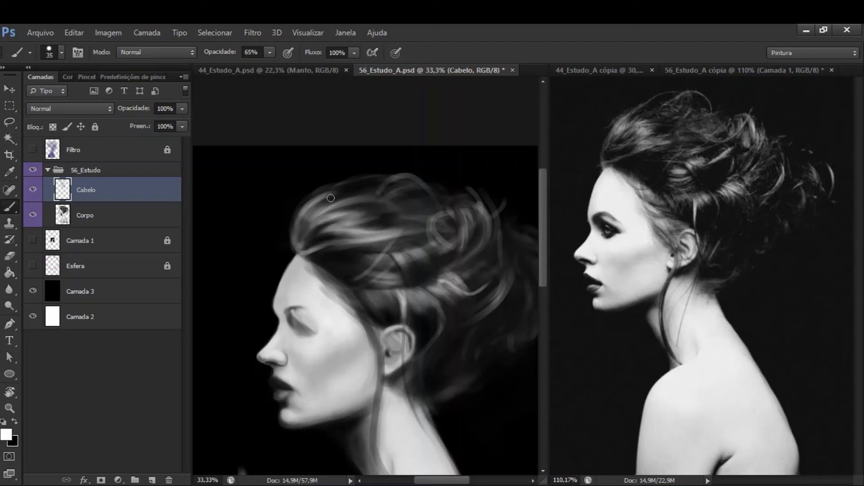
key("bracketright")
key("bracketright")
Step: Fade out the lower end of the loose strand over the shoulder with a 45 px eraser at 50% opacity
scroll(405, 189, "down", 5)
key("x")
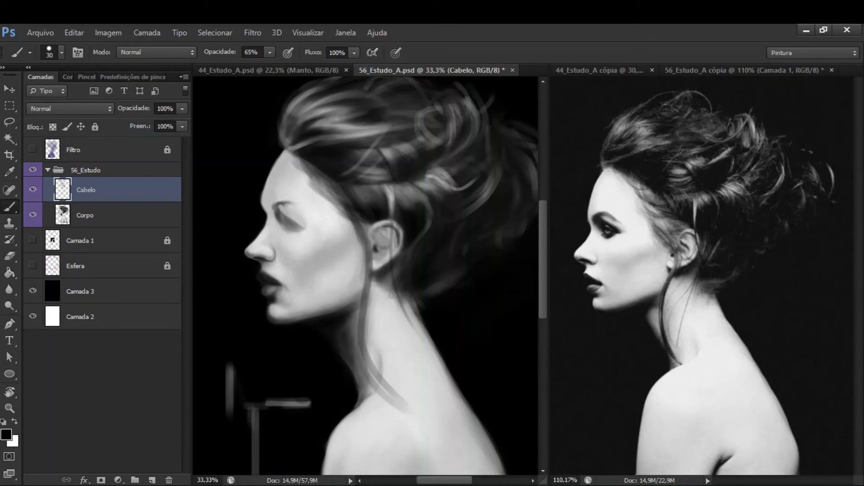
key("e")
left_click_drag(265, 343, 250, 338)
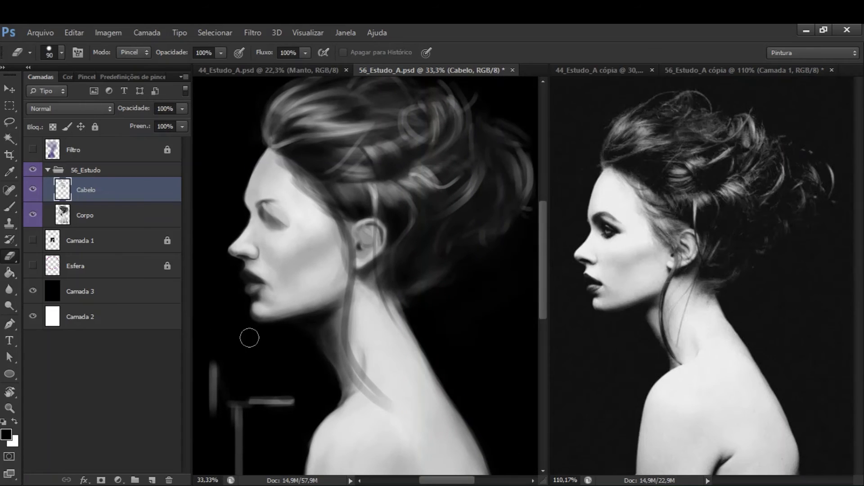
key("bracketleft")
key("bracketleft")
key("bracketleft")
key("bracketleft")
key("5")
left_click_drag(338, 395, 357, 395)
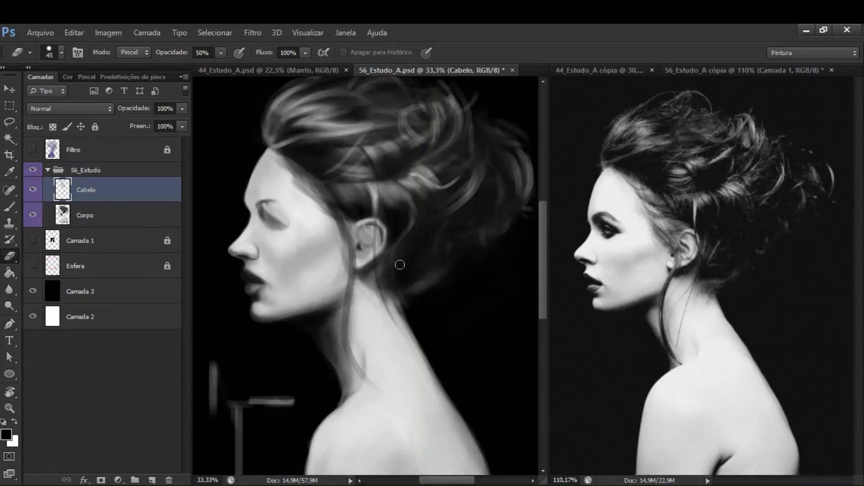
Step: Paint thin loose strands across the neck with a 35 px black brush at 80% opacity, and save the painting
key("b")
left_click_drag(399, 265, 403, 236)
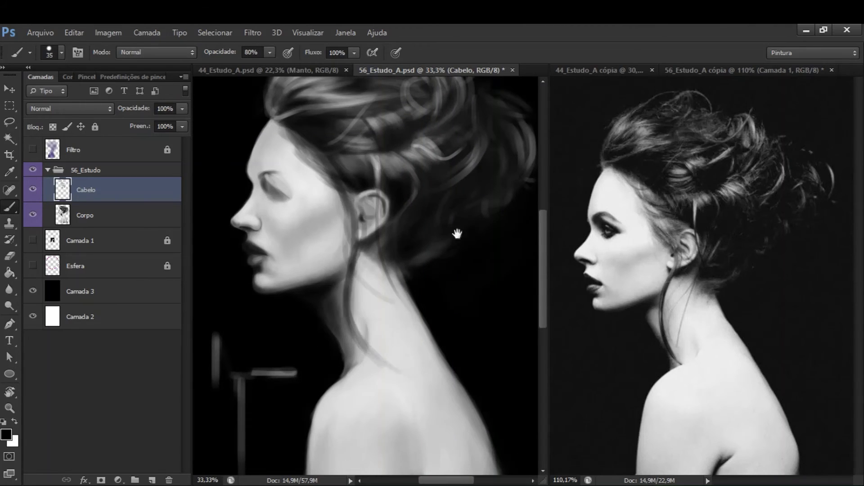
left_click_drag(457, 233, 430, 235)
key("e")
scroll(417, 224, "down", 2)
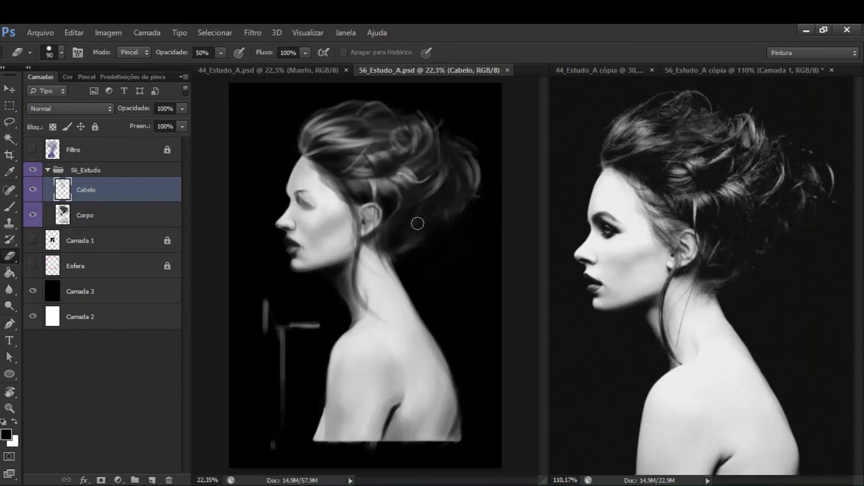
Step: Refine the dark strands above the forehead with a 30 px black brush at 65% opacity
scroll(317, 189, "up", 2)
key("b")
key("6")
key("5")
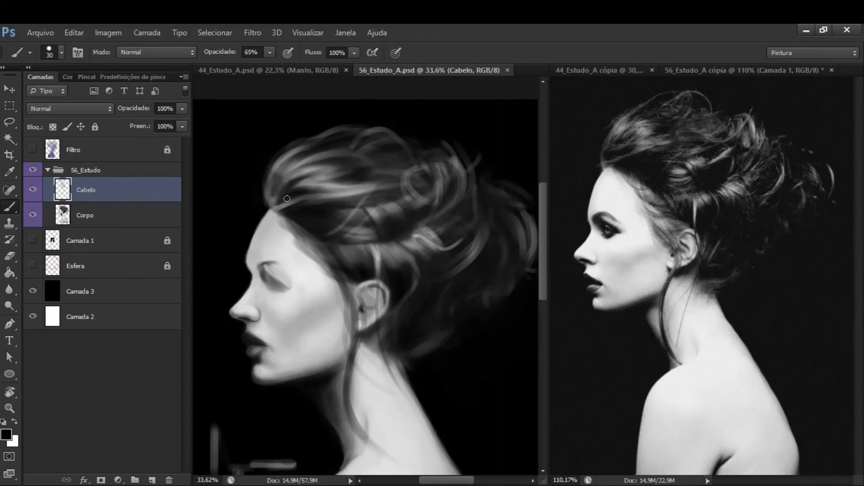
scroll(385, 157, "up", 1)
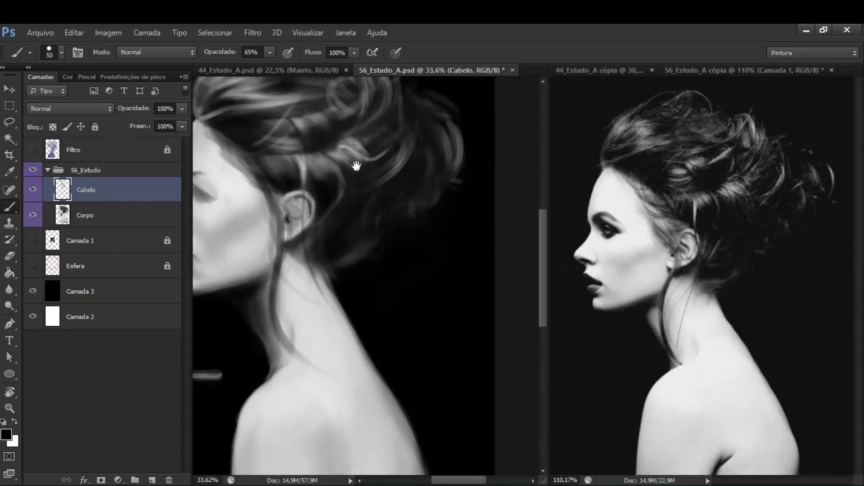
Step: Paint light curved strands behind the ear in white with a 30 px brush at 65% opacity
scroll(408, 239, "down", 1)
key("x")
scroll(446, 261, "up", 1)
scroll(411, 237, "down", 1)
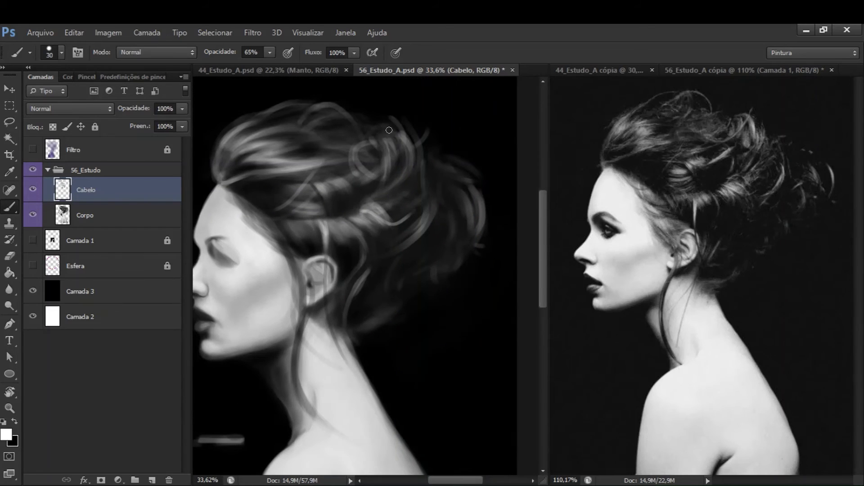
Step: Darken the gaps between the rolled curls at the back of the head with a 60 px black brush at 65% opacity
key("bracketright")
key("bracketright")
key("bracketright")
key("x")
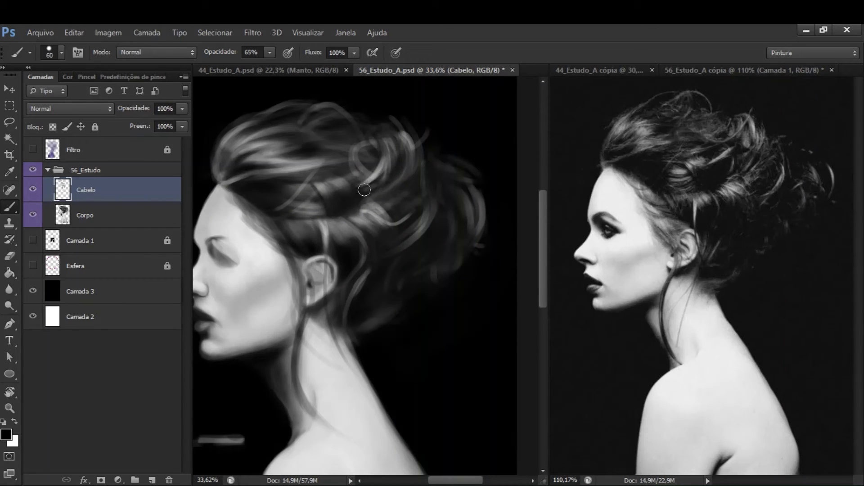
mouse_move(364, 189)
left_mouse_down()
mouse_move(393, 180)
mouse_move(437, 215)
left_mouse_up()
Step: Brighten the loose curls at the back of the updo in white with 40 and 35 px brushes at 65% opacity
key("bracketleft")
key("bracketleft")
key("x")
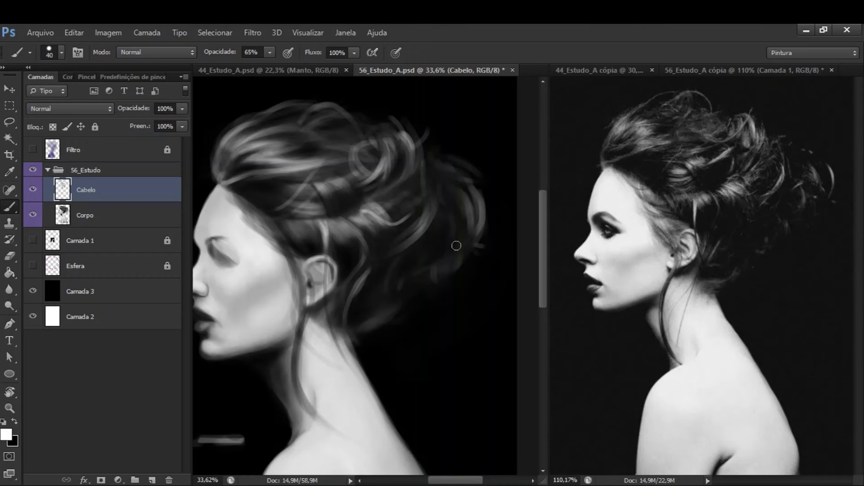
scroll(474, 192, "left", 1)
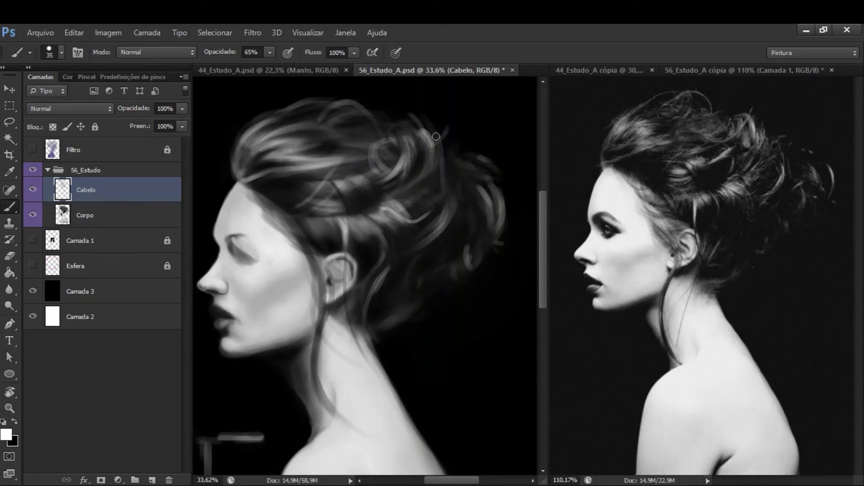
Step: Add fine white highlights to the rolled locks above the ear with a 25 px brush at 80% opacity
key("bracketleft")
key("8")
left_click_drag(346, 184, 408, 204)
left_click_drag(337, 159, 357, 178)
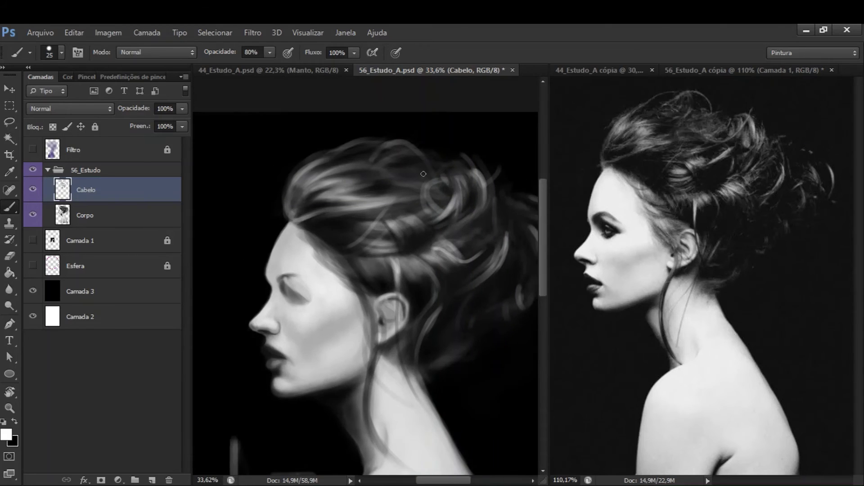
Step: Tone down the front of the swept-back hair in black, using 70 px at 50% opacity and 45 px at 25% opacity
key("x")
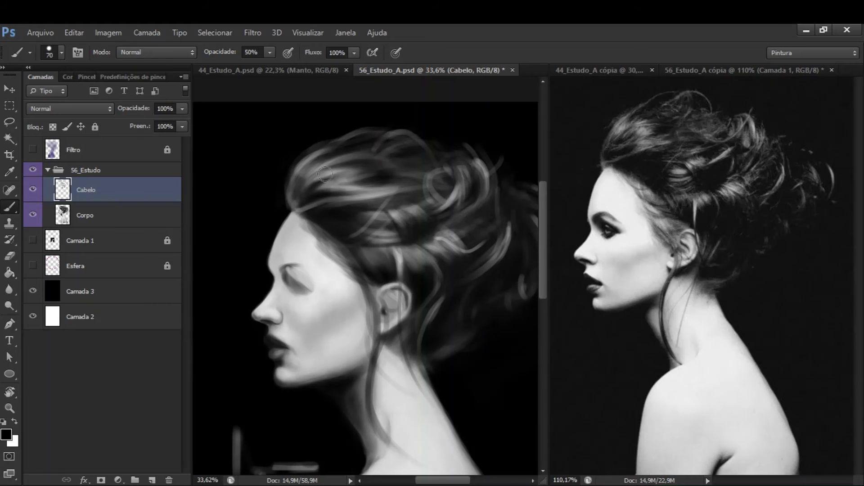
left_click_drag(324, 174, 314, 159)
key("bracketleft")
key("bracketleft")
key("bracketleft")
key("bracketleft")
key("bracketleft")
key("2")
key("5")
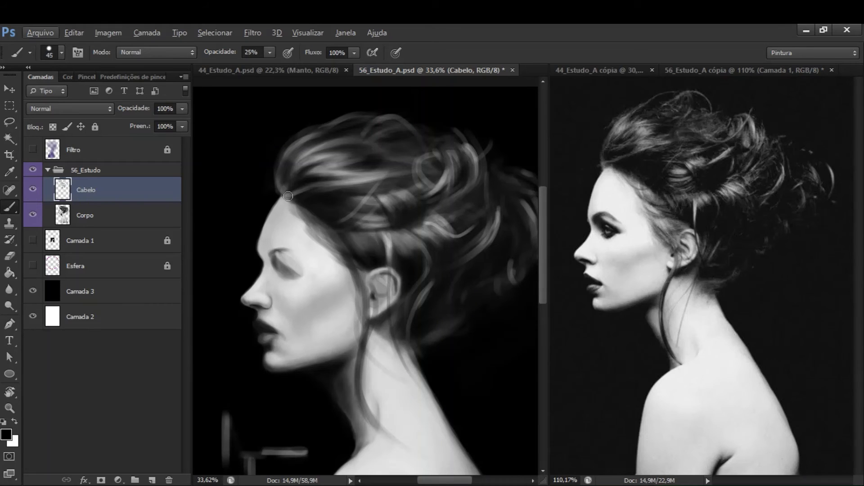
Step: Softly shade the hair with a 90 px black brush at 25% opacity
key("bracketright")
key("bracketright")
key("bracketright")
key("bracketright")
key("bracketright")
left_click_drag(364, 275, 351, 217)
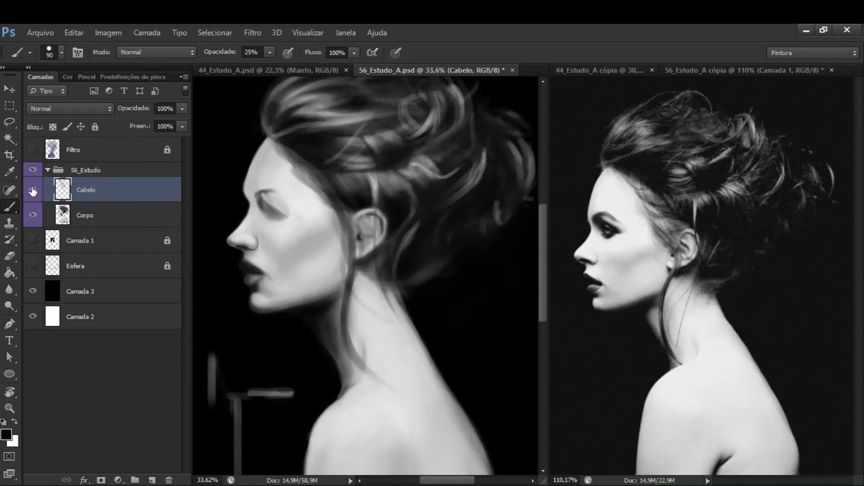
Step: Paint light wisps sweeping back from the nape in white at 50% opacity, starting with a 60 px brush
key("ctrl+minus")
key("ctrl+plus")
key("bracketleft")
key("bracketleft")
key("bracketleft")
key("5")
key("x")
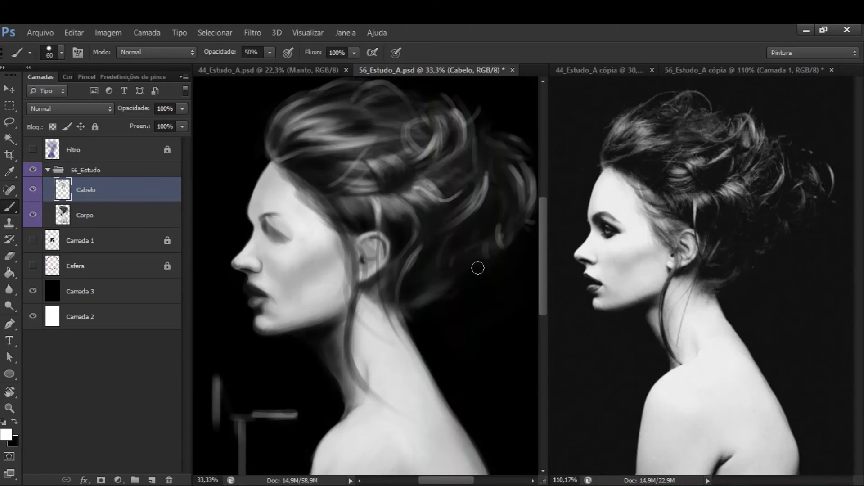
mouse_move(396, 315)
left_mouse_down()
mouse_move(428, 296)
mouse_move(438, 266)
left_mouse_up()
left_click_drag(449, 266, 431, 275)
Step: Darken the outer back of the hair in black at 50% opacity, enlarging the brush up to 200 px
key("x")
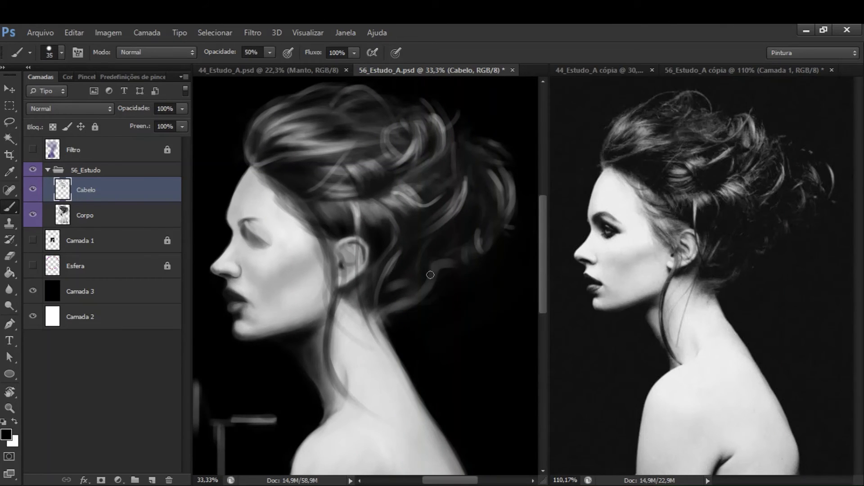
key("bracketright")
key("bracketright")
key("bracketright")
key("bracketright")
key("bracketright")
left_click_drag(461, 248, 440, 258)
key("ctrl+minus")
key("bracketright")
key("bracketright")
key("bracketright")
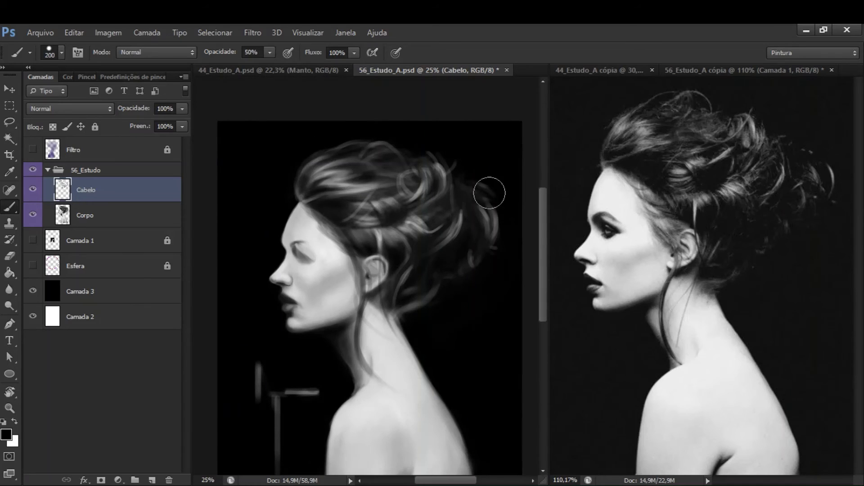
Step: Save the painting and darken the upper lip on the Corpo layer with a 25 px black brush at 50% opacity
scroll(471, 345, "down", 1)
key("bracketleft")
key("bracketleft")
key("alt+bracketleft")
key("ctrl+plus")
key("ctrl+plus")
key("ctrl+plus")
key("ctrl+plus")
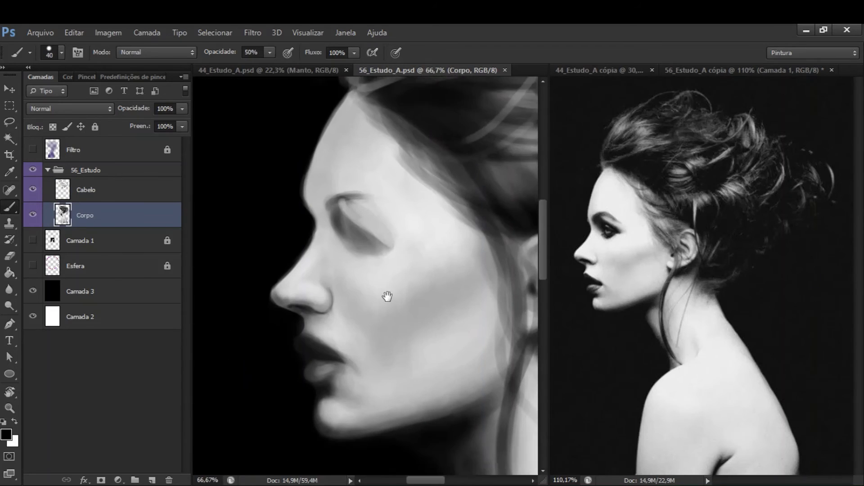
key("bracketleft")
left_click_drag(310, 343, 334, 276)
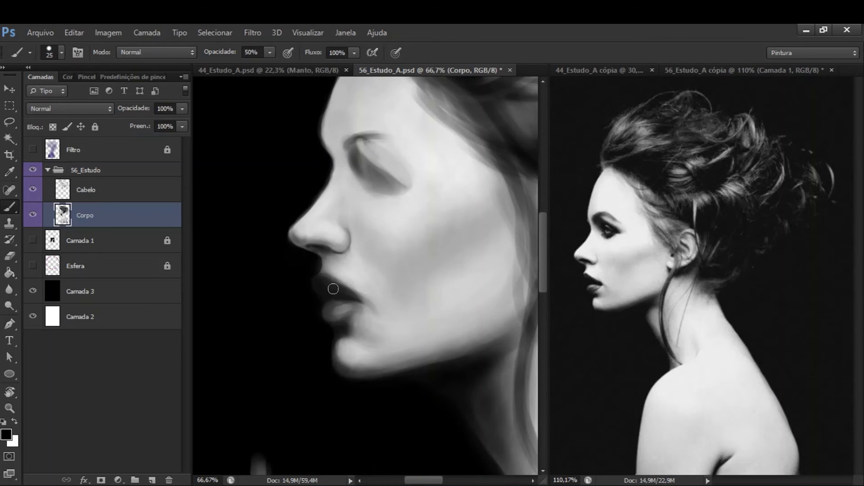
Step: Reshape and blend the lower lip with sampled grays and black at 50% opacity, and save the painting
left_click(336, 313, "alt")
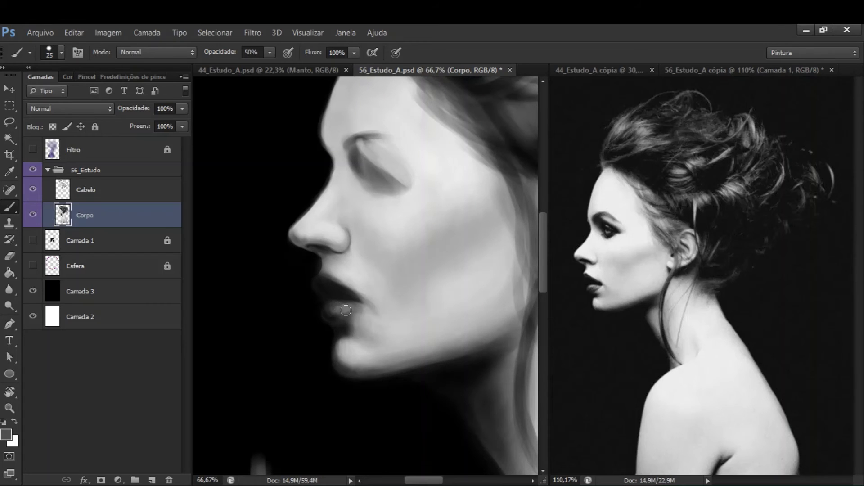
left_click(347, 307, "alt")
key("bracketright")
key("bracketright")
key("bracketright")
key("bracketright")
key("bracketright")
left_click_drag(414, 286, 378, 278)
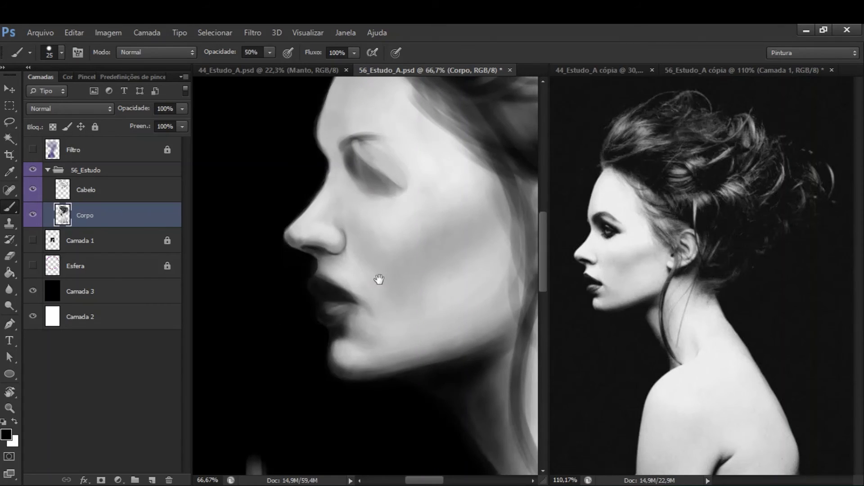
key("ctrl+s")
Step: Refine the line between the lips and the mouth corner with sampled grays, reducing the brush to 15 px at 50% opacity
key("ctrl+plus")
left_click(359, 285, "alt")
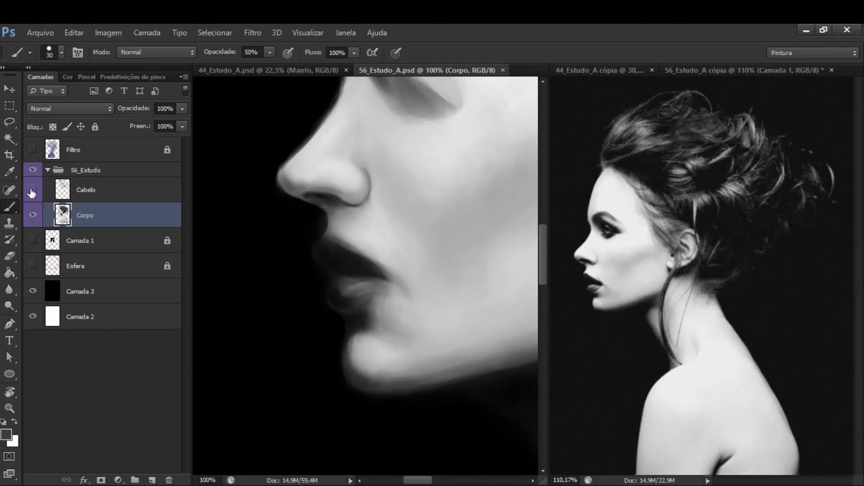
left_click(360, 291)
key("bracketleft")
key("bracketleft")
key("bracketleft")
key("bracketleft")
left_click(417, 283, "alt")
key("bracketleft")
key("bracketleft")
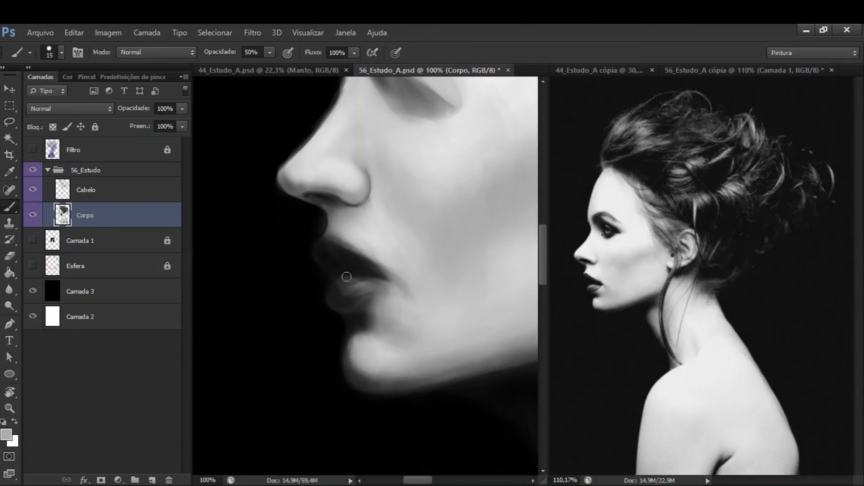
Step: Shade the lower lip with a sampled dark gray at 50% opacity, and enlarge the reference photo to 200% for comparison
left_click(339, 282, "alt")
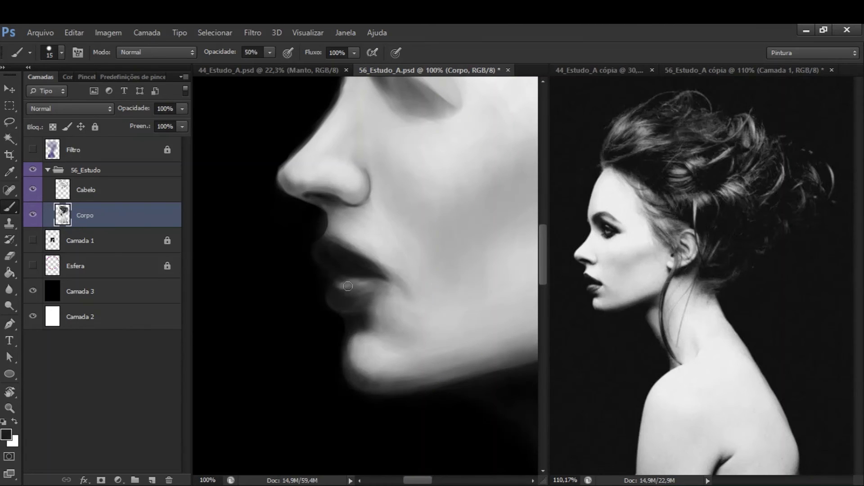
key("bracketleft")
left_click_drag(435, 311, 425, 324)
scroll(608, 343, "up", 3)
scroll(301, 328, "down", 1)
left_click(337, 305, "alt")
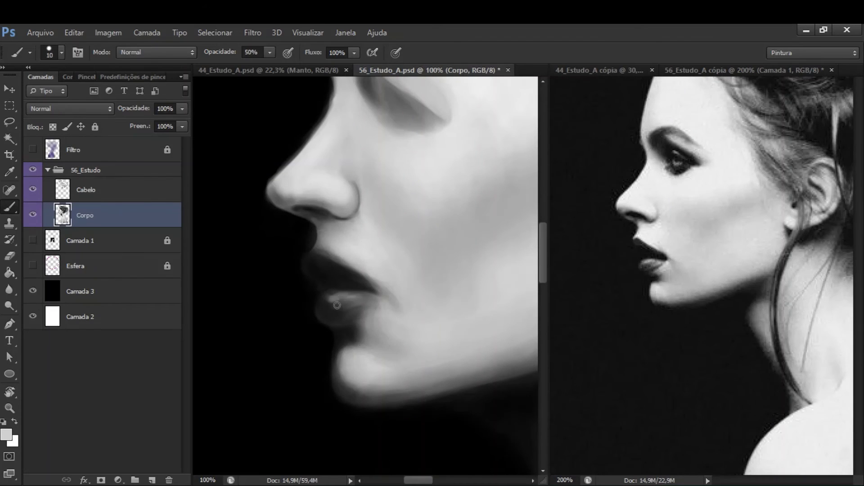
Step: Blend the lower lip's highlight and edges with tones sampled around the mouth at 50% opacity
left_click(331, 303, "alt")
mouse_move(331, 303)
left_mouse_down()
mouse_move(339, 296)
mouse_move(344, 311)
left_mouse_up()
left_click(338, 298, "alt")
key("bracketright")
key("bracketright")
left_click(317, 306, "alt")
key("bracketleft")
key("bracketleft")
key("bracketleft")
key("bracketleft")
left_click(425, 265, "alt")
key("d")
key("ctrl+0")
key("s")
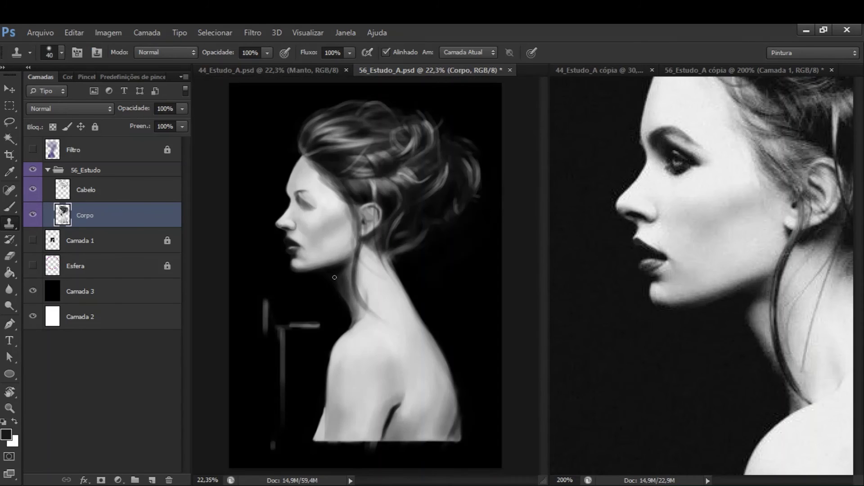
left_click(62, 215, "ctrl")
scroll(272, 231, "up", 3)
key("ctrl+d")
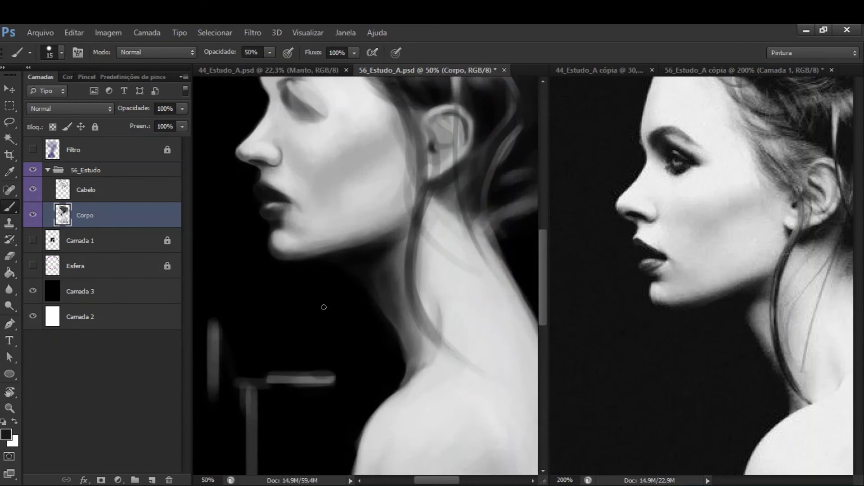
Step: Clean the profile edge around the lips and chin with a 20 px eraser at 80% opacity
key("e")
key("bracketleft")
key("8")
scroll(302, 310, "up", 1)
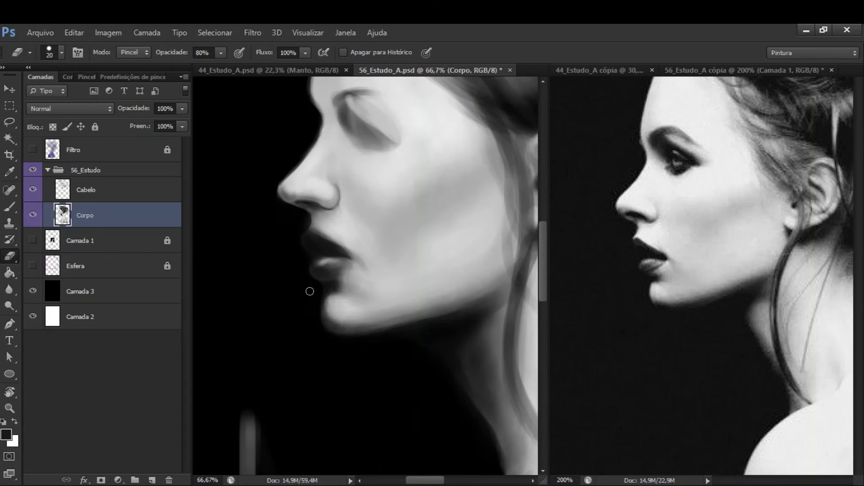
Step: Clear the stray paint from the empty background in front of the chest on the Corpo layer using a freehand selection
scroll(401, 297, "up", 3)
key("b")
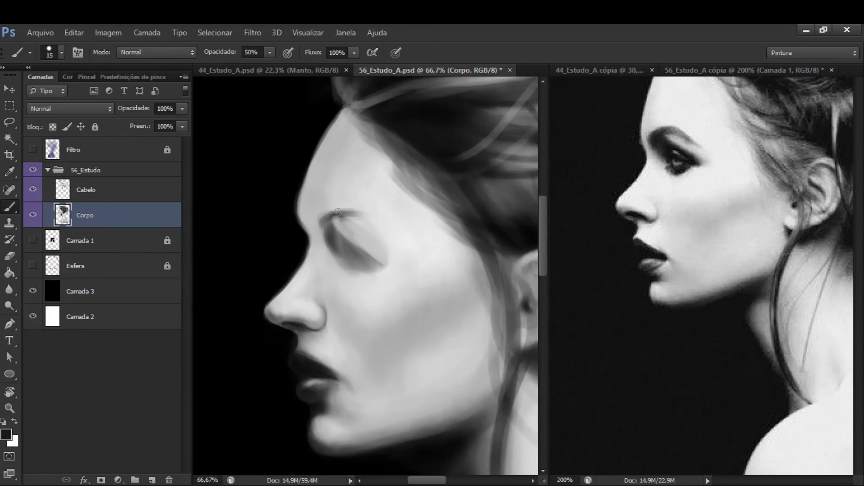
scroll(241, 251, "down", 1)
key("ctrl+0")
key("l")
left_click_drag(232, 315, 212, 353)
key("Delete")
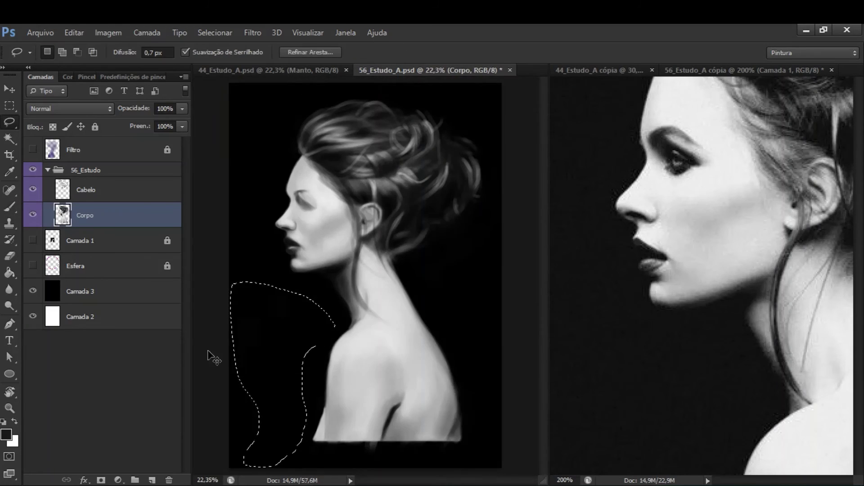
key("ctrl+d")
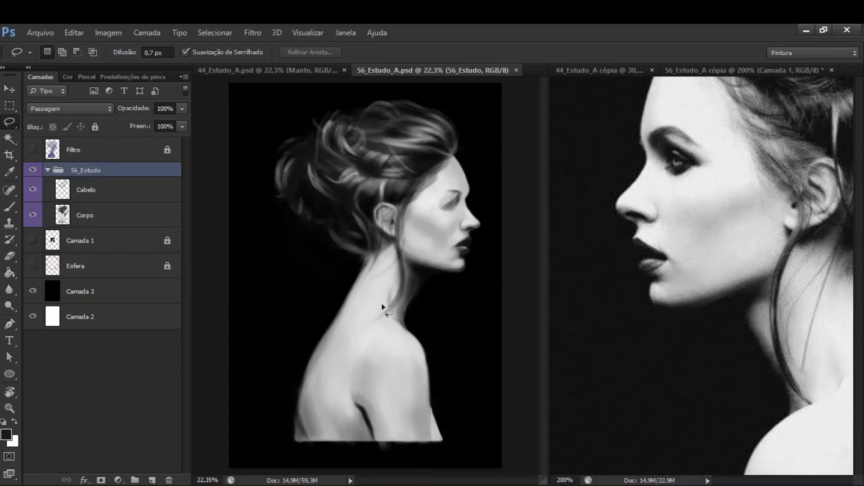
Step: Load the combined outlines of the Corpo and Cabelo layers as a selection, and show the Filtro layer for editing
left_click(68, 215, "ctrl")
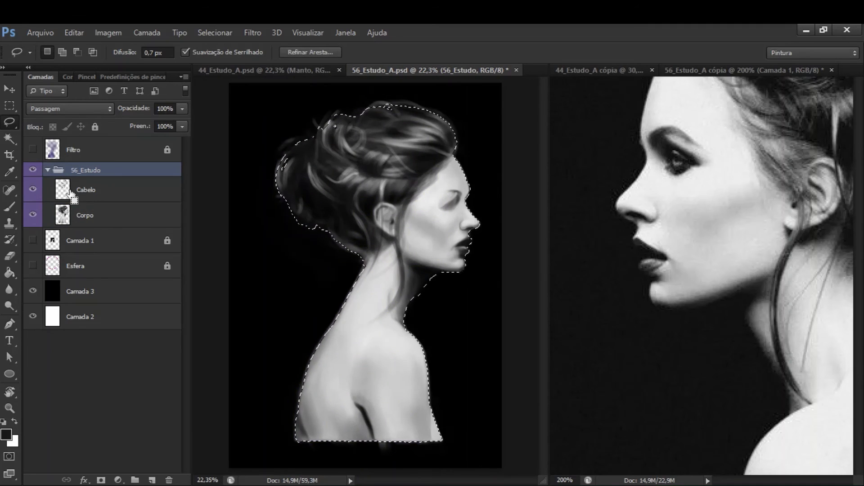
left_click(71, 193, "ctrl+shift")
left_click(33, 150)
left_click(72, 149)
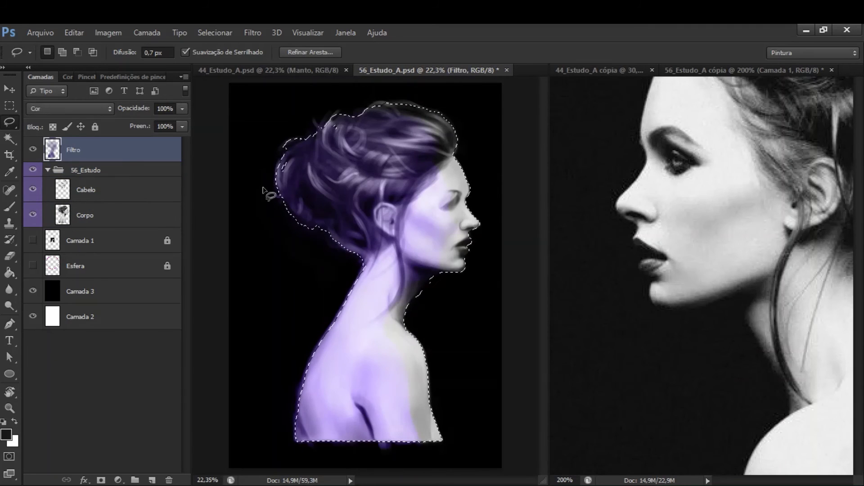
Step: Fill the uncoloured parts of the selected figure on the Filtro layer with sampled dark purple, and deselect
key("g")
left_click(396, 222, "alt")
left_click(402, 305)
key("b")
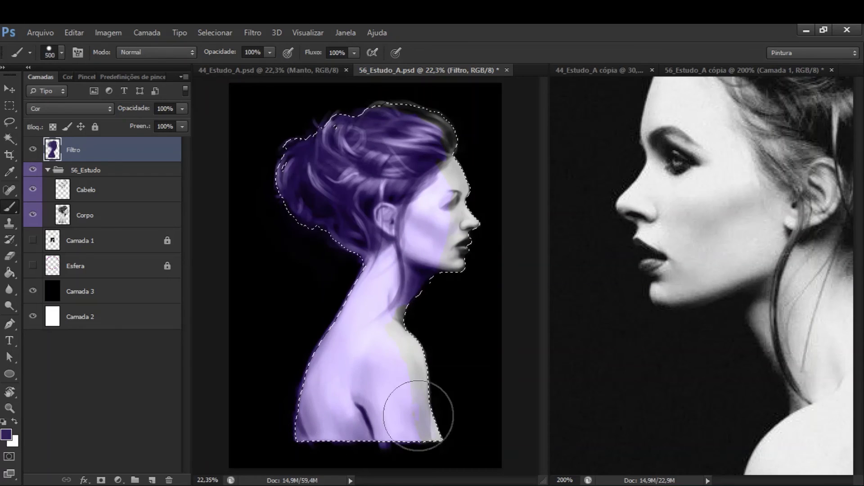
key("ctrl+d")
Step: Tint the remaining gray hair and face edges with a 175 px brush, and lower the Filtro layer's opacity to 51%
key("bracketleft")
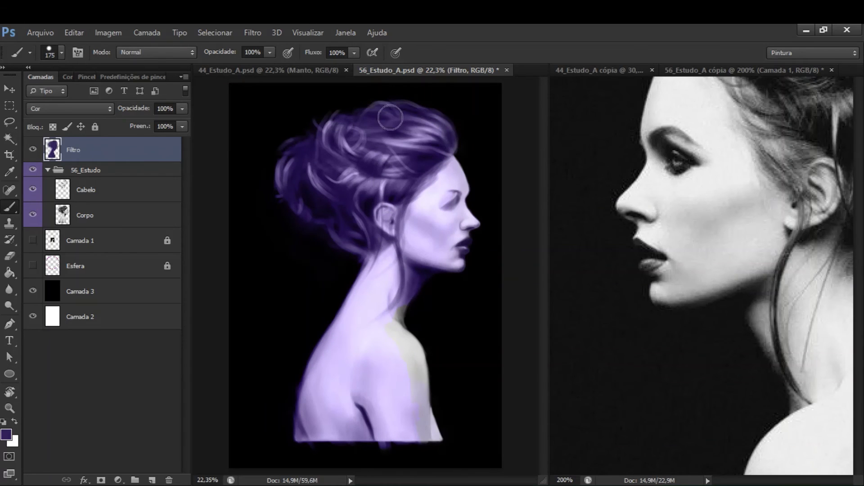
left_click(182, 108)
left_click_drag(183, 122, 138, 124)
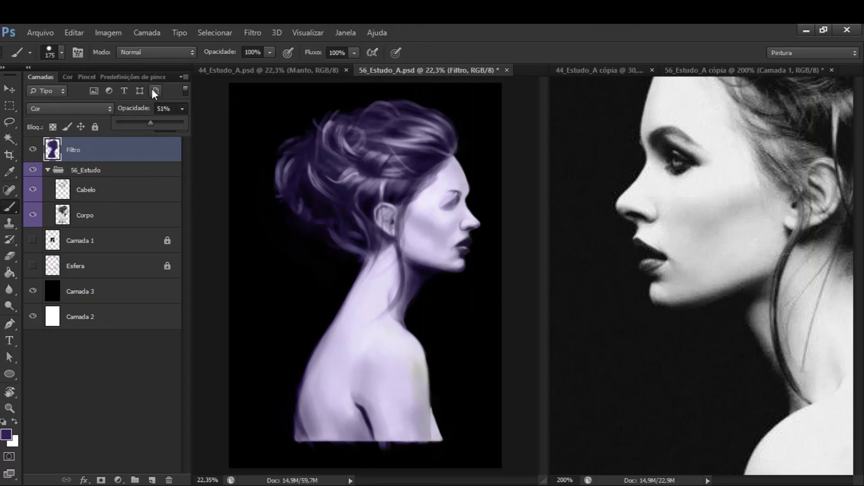
Step: Show the Esfera ring and move the 56_Estudo group slightly down and left inside it, saving the file
left_click(112, 265)
left_click(32, 265)
left_click(113, 170)
key("v")
left_click_drag(391, 315, 393, 338)
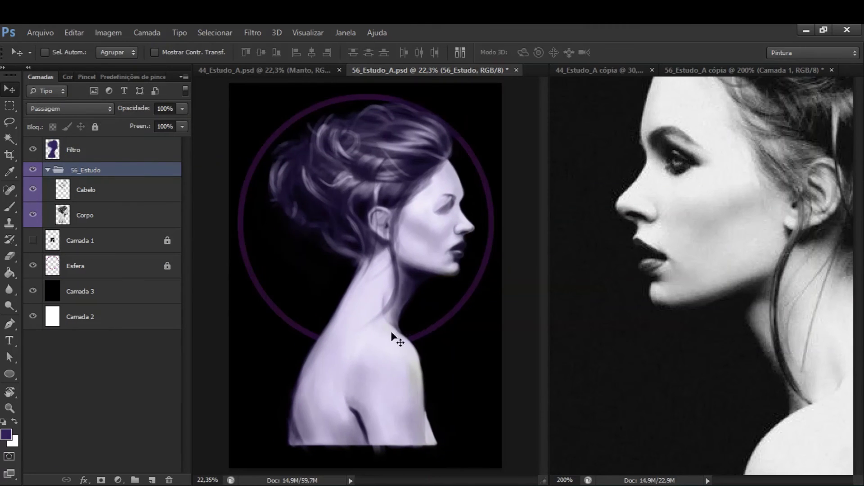
key("ctrl+s")
left_click(135, 267)
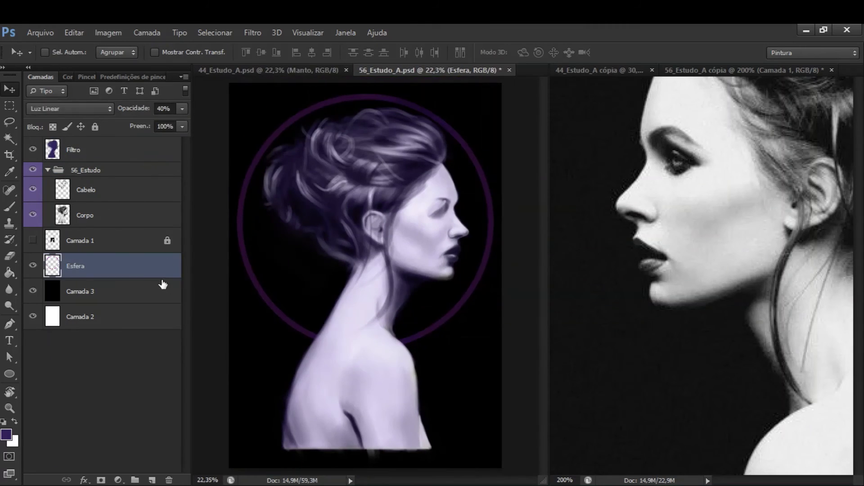
key("ctrl+t")
left_click(251, 52)
key("Return")
Step: Hide the old ring and draw a 1599 px circle around the head with no fill and a dark purple stroke of width 6
left_click(32, 265)
key("u")
mouse_move(289, 162)
left_mouse_down()
mouse_move(490, 380)
mouse_move(484, 322)
left_mouse_up()
left_click(174, 52)
left_click(119, 77)
left_click(192, 50)
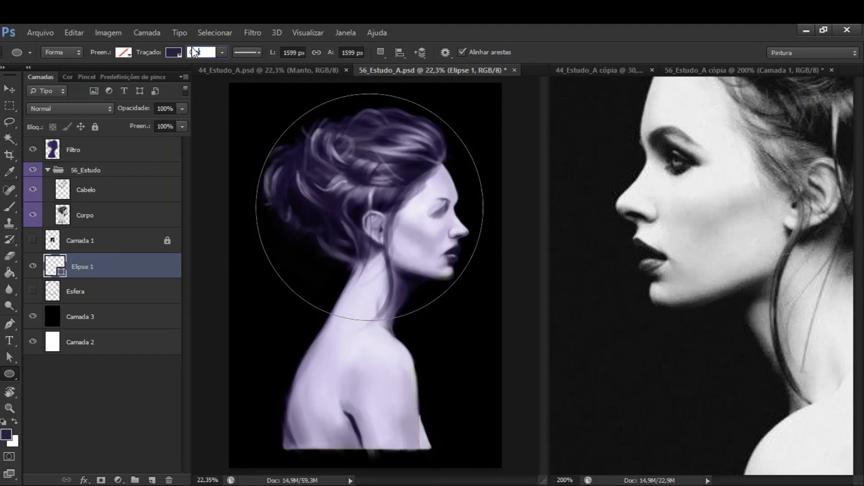
type("6")
key("Return")
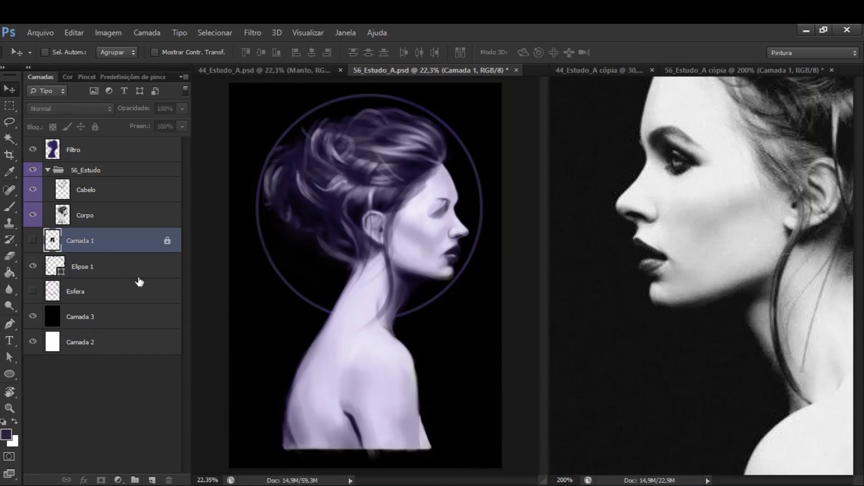
Step: Rasterize the Elipse 1 layer and scale the new ring to 105%
left_click(117, 242)
left_click(122, 270)
key("ctrl+t")
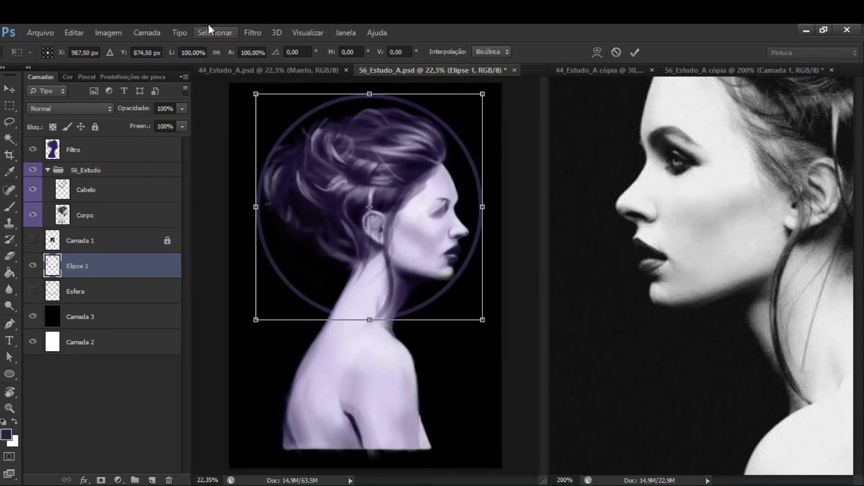
left_click(252, 52)
type("105")
key("Return")
key("Return")
key("v")
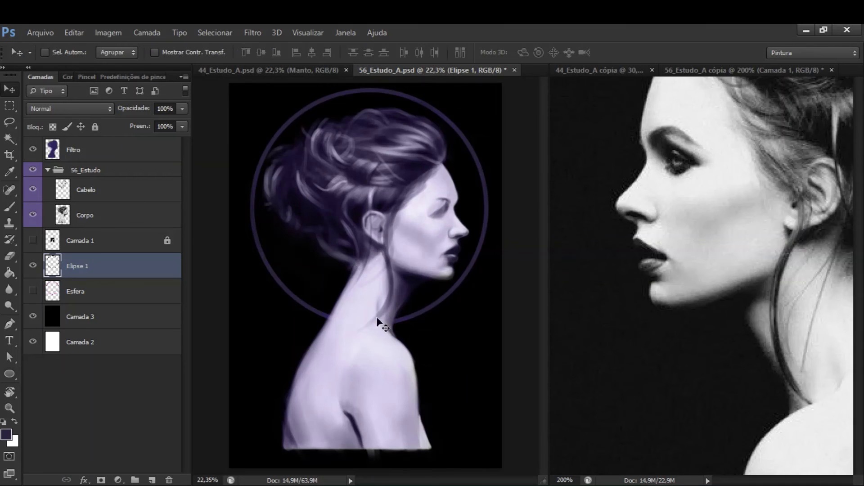
Step: Shift the ring to centre it around the head and scale it to 103%
left_click_drag(377, 317, 389, 302)
key("ctrl+t")
left_click(252, 53)
type("103")
key("Return")
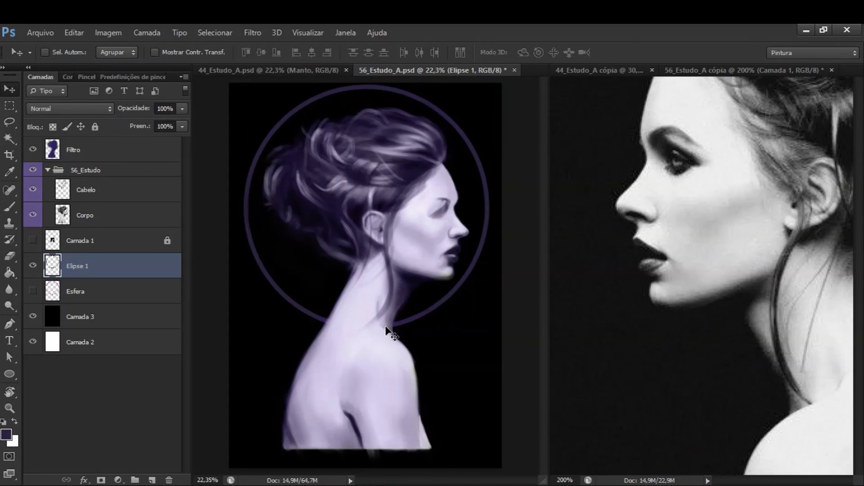
Step: Nudge the 56_Estudo group left within the ring and save the document
left_click(135, 170)
key("shift+Left")
key("shift+Left")
key("shift+Left")
key("shift+Left")
key("shift+Left")
key("shift+Left")
key("ctrl+s")
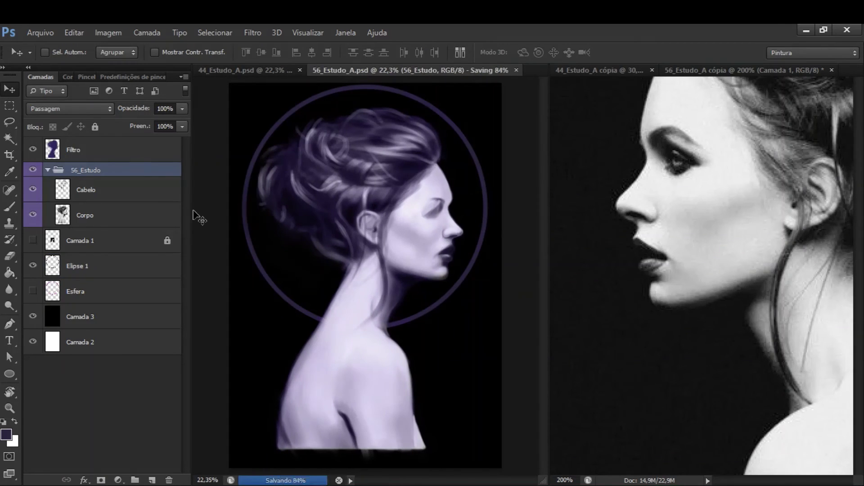
Step: Delete the old hidden Esfera layer and rename Elipse 1 as Esfera
left_click(112, 266)
left_click(33, 291)
left_click(33, 288)
left_click(48, 301)
key("Delete")
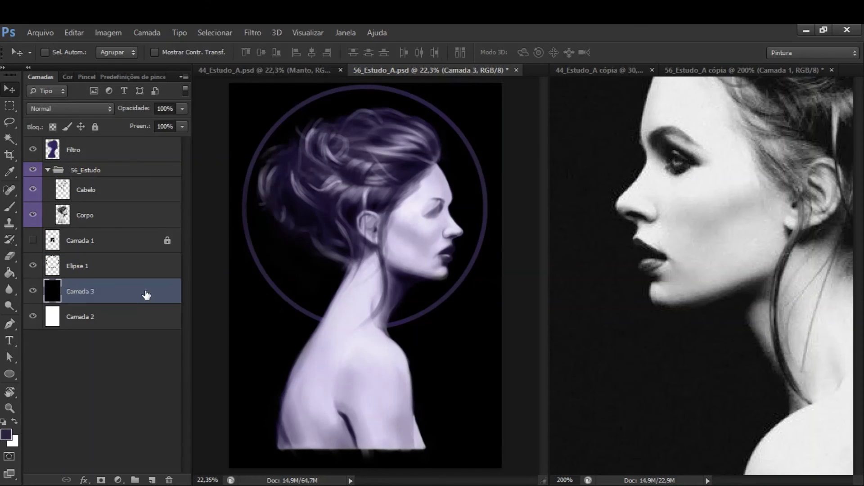
double_click(78, 265)
type("Esfera")
key("Return")
Step: Try successive blend modes on the new Esfera layer, including Superexposição de Cores and Luz Linear
left_click(70, 108)
left_click(68, 234)
key("shift+minus")
key("shift+minus")
key("shift+minus")
key("shift+minus")
key("shift+minus")
key("shift+minus")
key("shift+minus")
key("shift+minus")
key("shift+minus")
key("shift+minus")
key("shift+minus")
key("shift+minus")
key("shift+minus")
key("shift+minus")
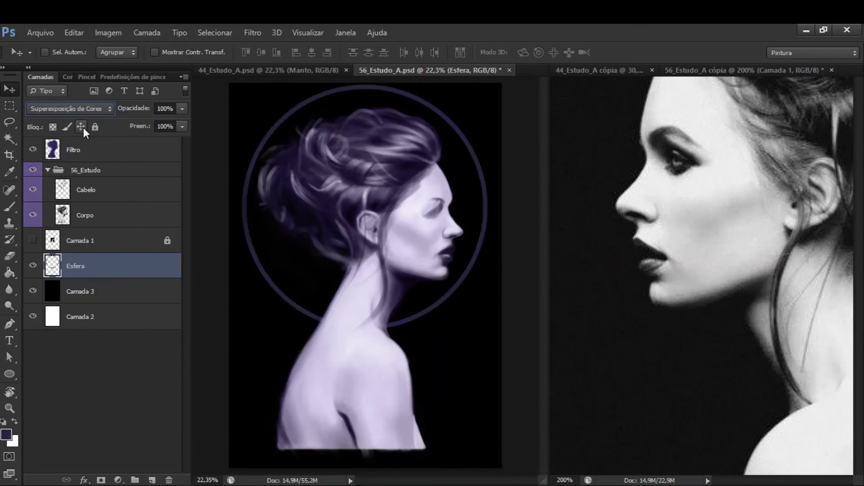
key("shift+minus")
key("shift+minus")
key("shift+minus")
key("shift+minus")
key("shift+minus")
key("shift+minus")
key("shift+minus")
key("shift+minus")
key("shift+minus")
key("shift+minus")
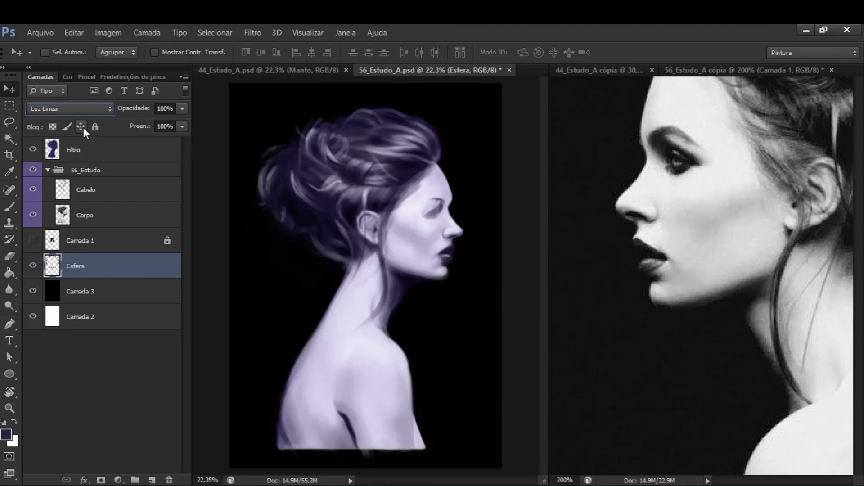
Step: Pick a bright violet and try to fill the Esfera ring with it
key("g")
left_click(6, 435)
key("Return")
left_click(291, 329)
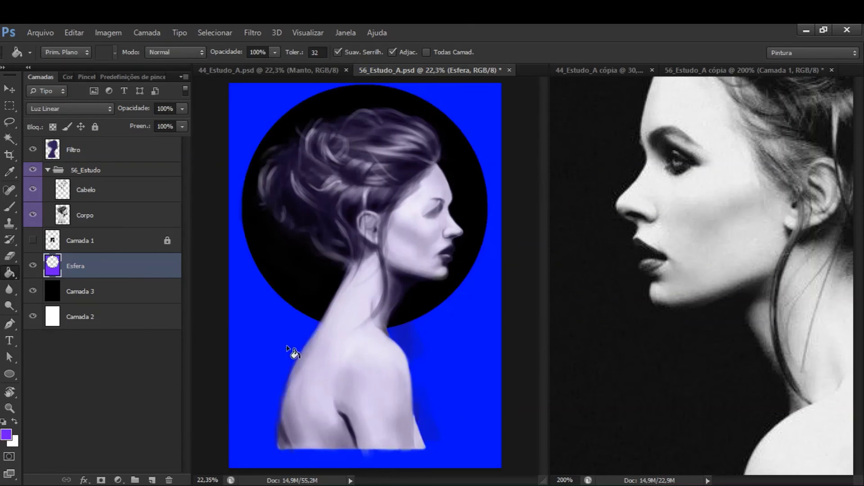
key("ctrl+z")
Step: Return the Esfera layer to Normal blending, lock its transparent pixels and fill the ring with bright violet
left_click(70, 109)
left_click(41, 116)
left_click(53, 126)
left_click(267, 276)
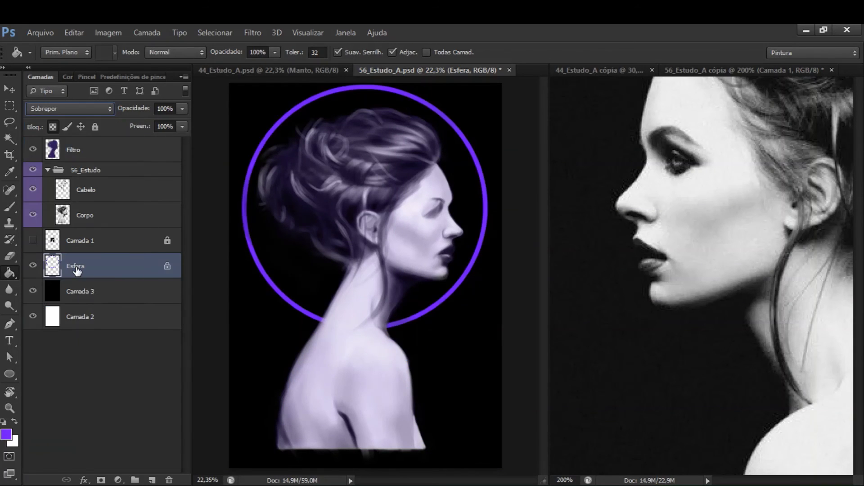
Step: Set the Esfera layer's blend mode to Luz Linear
key("Down")
key("Down")
key("Down")
key("Down")
key("Down")
key("Down")
key("Down")
key("Down")
key("Down")
key("Down")
key("Down")
key("Down")
key("Down")
key("Down")
Step: Recolour the ring with a darker violet and other shades, ending on a muted purple fill
left_click(6, 435)
key("Return")
left_click(270, 276)
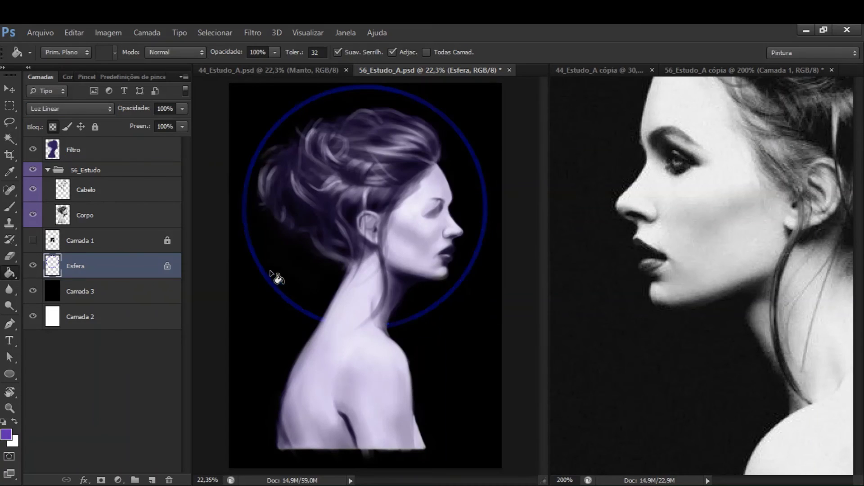
left_click(6, 434)
key("Return")
left_click(6, 435)
key("Return")
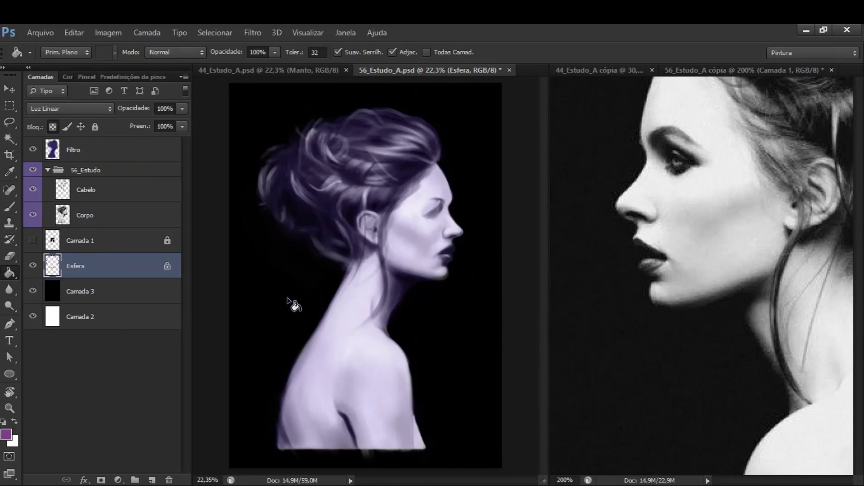
left_click(290, 303)
Step: Unlock the Esfera layer's transparent pixels and lower its opacity to 50%, comparing the artwork with the Filtro tint toggled
left_click(52, 127)
left_click_drag(182, 109, 156, 122)
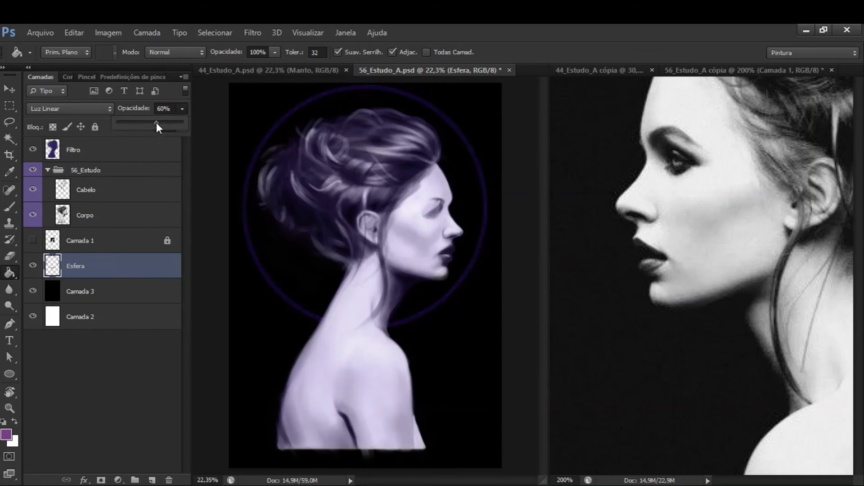
left_click(32, 149)
left_click(33, 149)
left_click(90, 149)
Step: Step back through the latest edits and restore them
key("ctrl+alt+z")
key("ctrl+alt+z")
key("ctrl+alt+z")
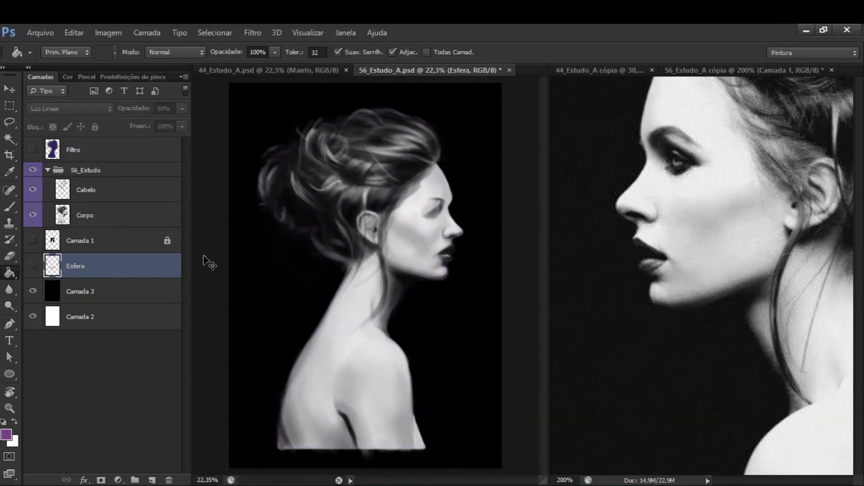
key("b")
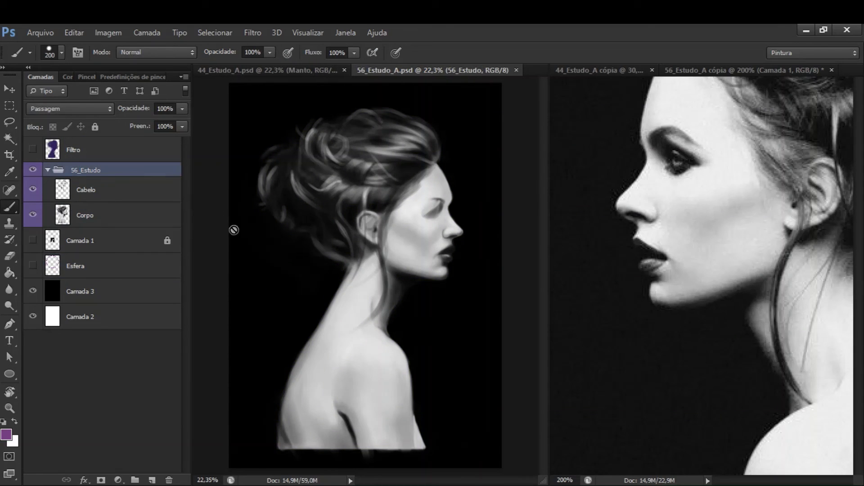
key("ctrl+shift+z")
key("ctrl+shift+z")
key("ctrl+shift+z")
key("ctrl+shift+z")
Step: Move the Filtro and Esfera layers into the 56_Estudo group and check the artwork mirrored horizontally
left_click_drag(135, 149, 131, 170)
left_click(90, 145)
left_click(32, 265)
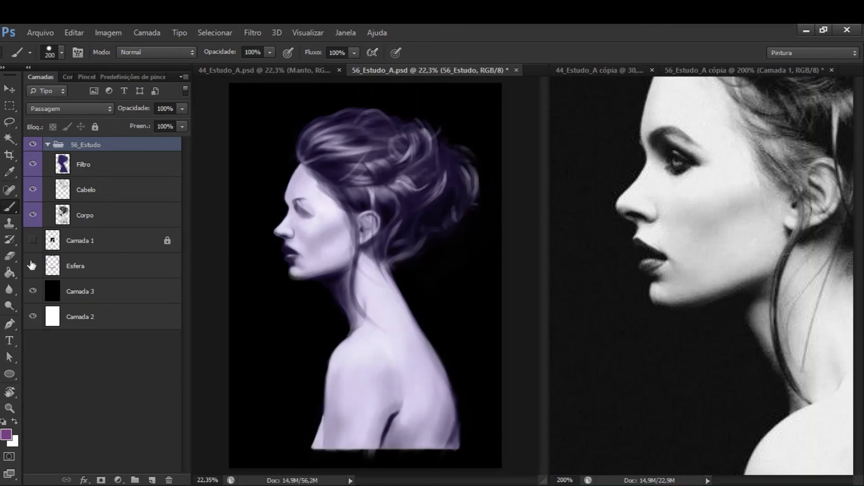
left_click_drag(86, 266, 120, 230)
key("ctrl+shift+h")
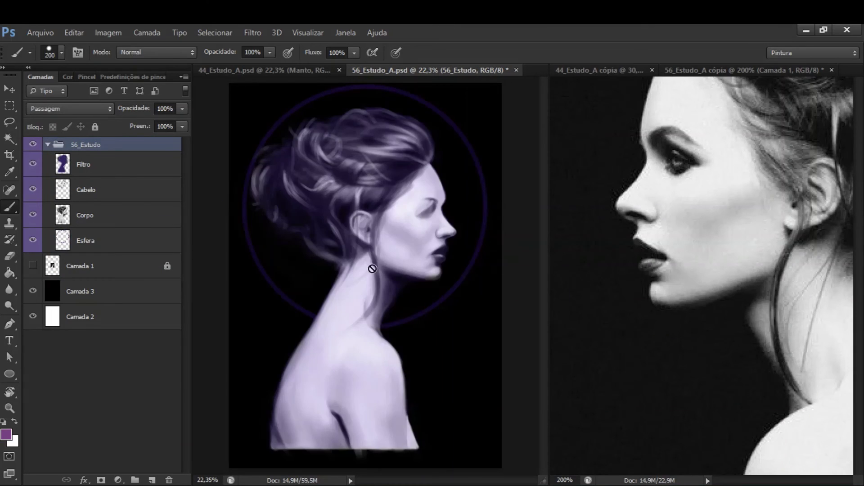
key("ctrl+shift+h")
Step: Hide the Esfera, Filtro and Cabelo layers and make Corpo the active layer
left_click(32, 240)
left_click(33, 165)
left_click(32, 189)
left_click(113, 215)
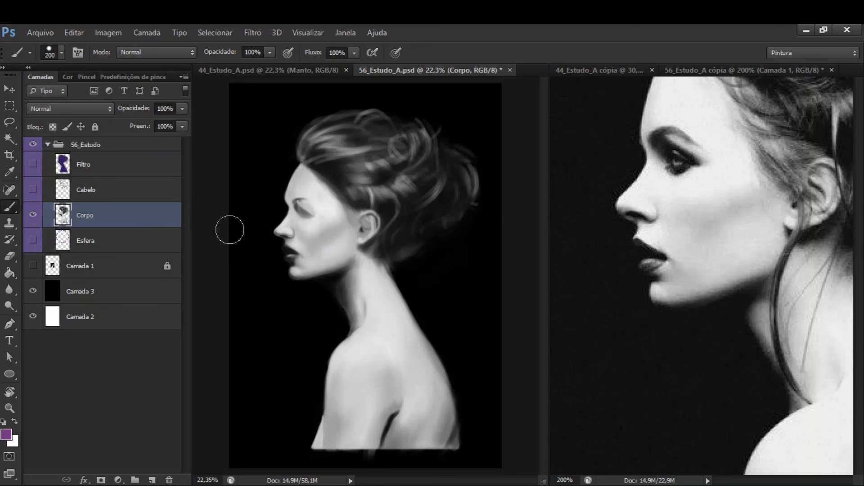
Step: Reset the colours to black and white and reduce the brush to 80 px for work on the face
key("bracketleft")
key("bracketleft")
key("bracketleft")
key("bracketleft")
key("bracketleft")
key("bracketleft")
key("d")
scroll(317, 221, "up", 5)
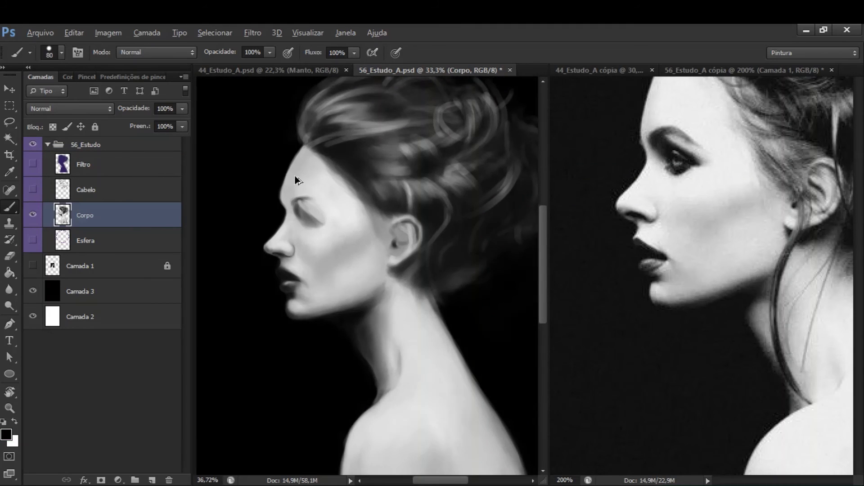
Step: Show the woman's whole figure in the reference document and return to the 56_Estudo_A painting
left_click(660, 244)
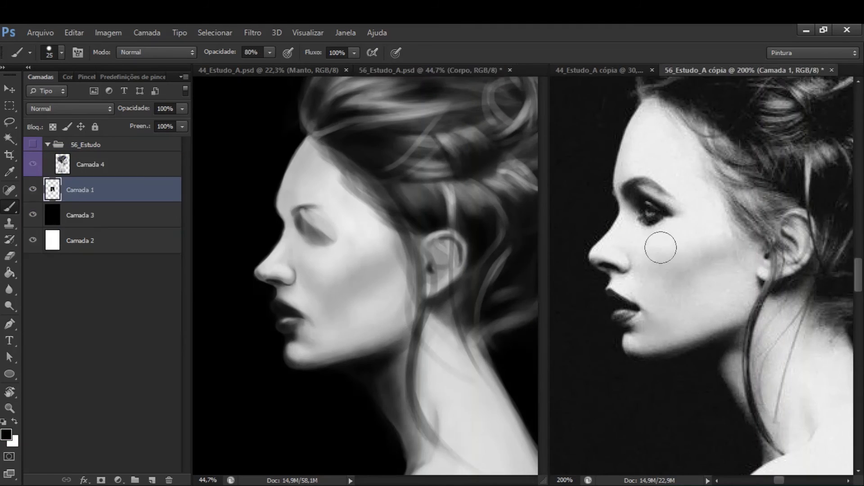
key("h")
scroll(600, 204, "down", 3)
left_click(372, 246)
key("b")
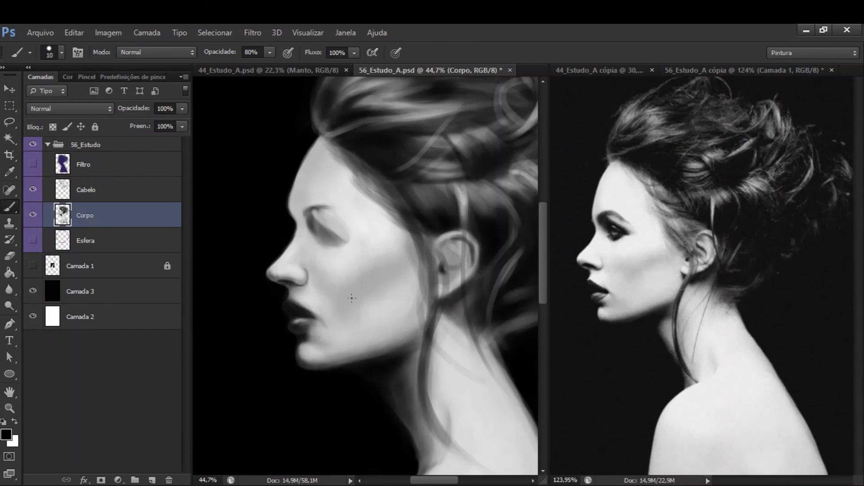
Step: Undo the last brow stroke, repaint it with a 20 px brush at 80% opacity and sample the light skin tone
scroll(338, 150, "up", 2)
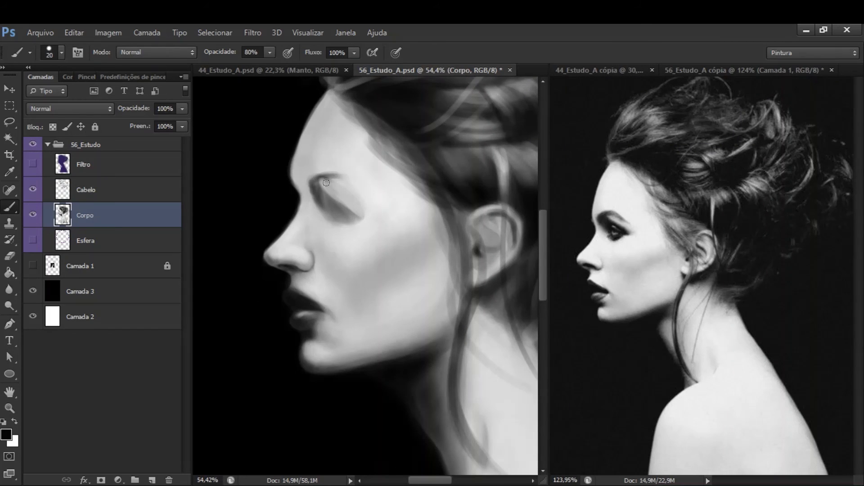
key("ctrl+z")
left_click_drag(345, 180, 360, 174)
left_click(331, 172, "alt")
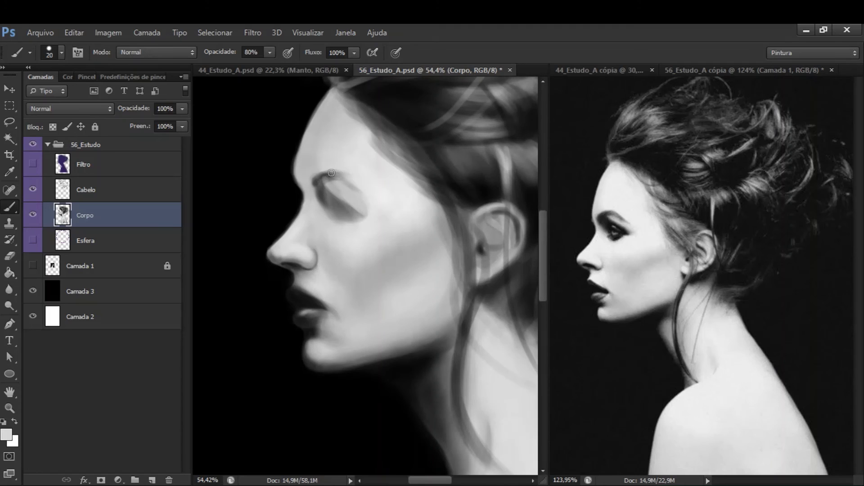
Step: Darken and extend the eyebrow in black with a 20 px brush at 65% opacity, blending its tail with sampled tones
key("5")
key("d")
scroll(348, 190, "up", 1)
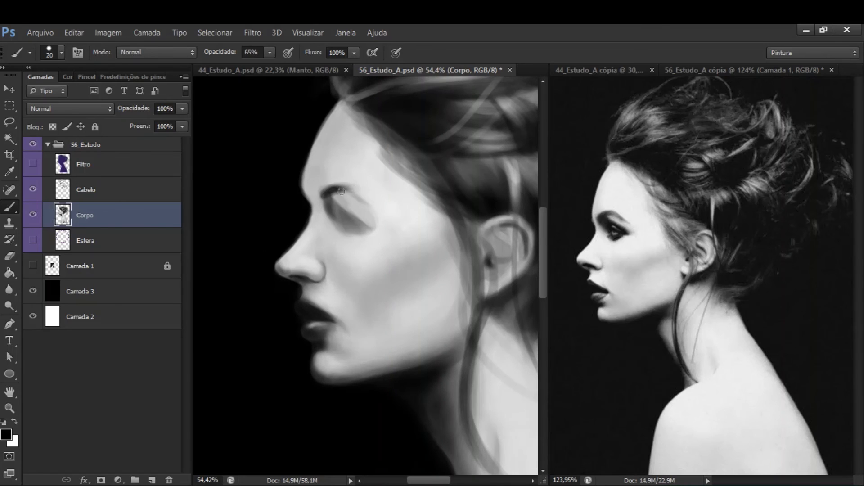
left_click_drag(342, 191, 376, 203)
left_click(377, 203, "alt")
key("]")
left_click_drag(433, 212, 400, 155)
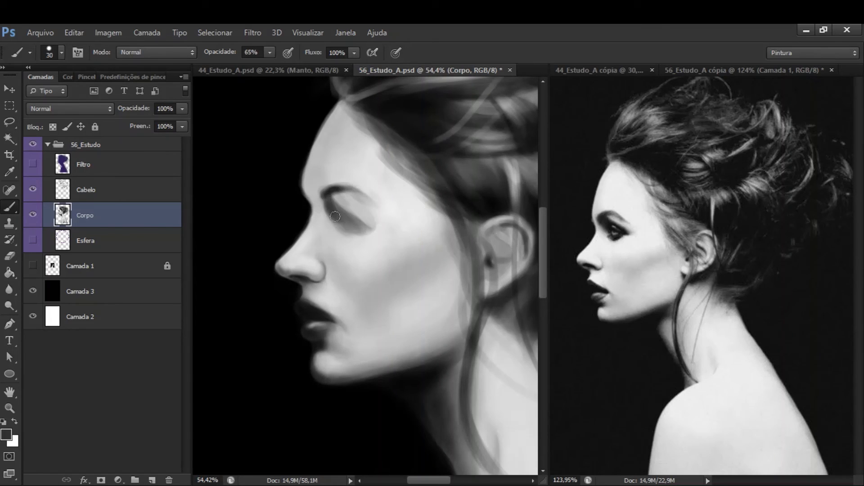
Step: Shade the inner corner between brow and eye with sampled tones, using a 25 px brush at 50% opacity
mouse_move(327, 200)
left_mouse_down()
mouse_move(341, 225)
mouse_move(348, 201)
mouse_move(326, 204)
left_mouse_up()
left_click(333, 216, "alt")
key("bracketleft")
left_click(333, 198, "alt")
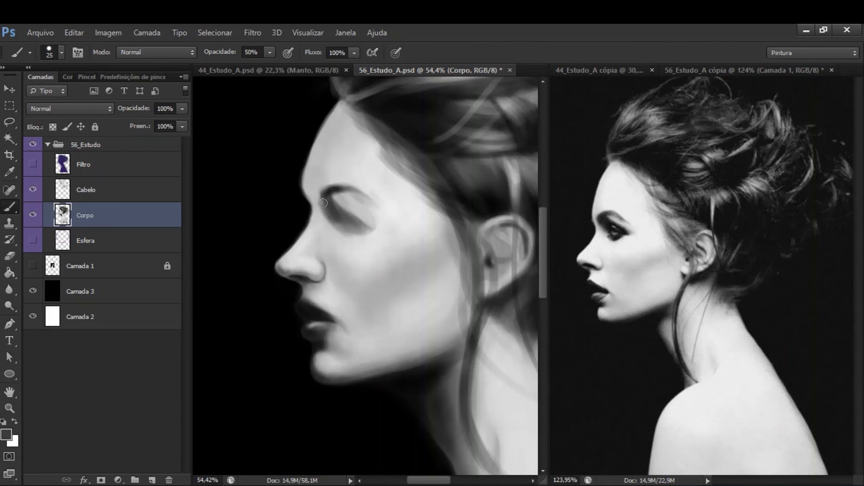
left_click(349, 204, "alt")
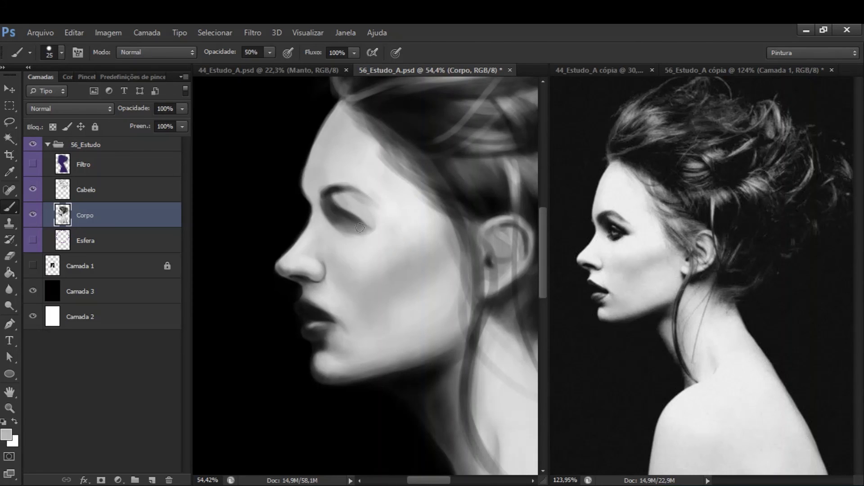
Step: Darken the closed eye's shadow and smooth the upper eyelid with tones sampled around the eye, at 50% opacity
left_click(344, 216, "alt")
mouse_move(344, 218)
left_mouse_down()
mouse_move(383, 212)
mouse_move(358, 221)
mouse_move(332, 185)
mouse_move(356, 207)
mouse_move(355, 197)
left_mouse_up()
key("bracketright")
left_click(358, 221, "alt")
key("bracketleft")
key("bracketleft")
key("bracketleft")
left_click(334, 198, "alt")
left_click(357, 212, "alt")
key("bracketright")
left_click(372, 201, "alt")
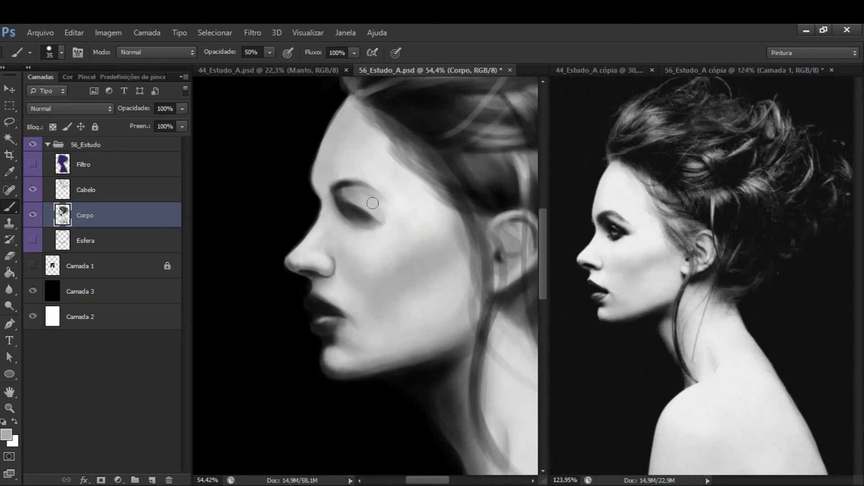
Step: Sample the eye's dark tone and deepen the inner brow and eye with a 20 px brush at 80% opacity
scroll(409, 253, "down", 2)
scroll(408, 253, "up", 1)
key("bracketleft")
key("bracketleft")
key("bracketleft")
left_click(358, 229, "alt")
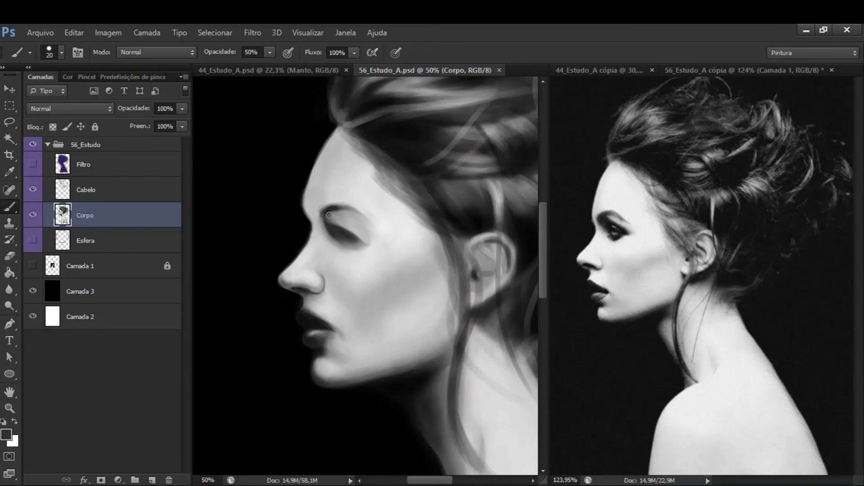
key("8")
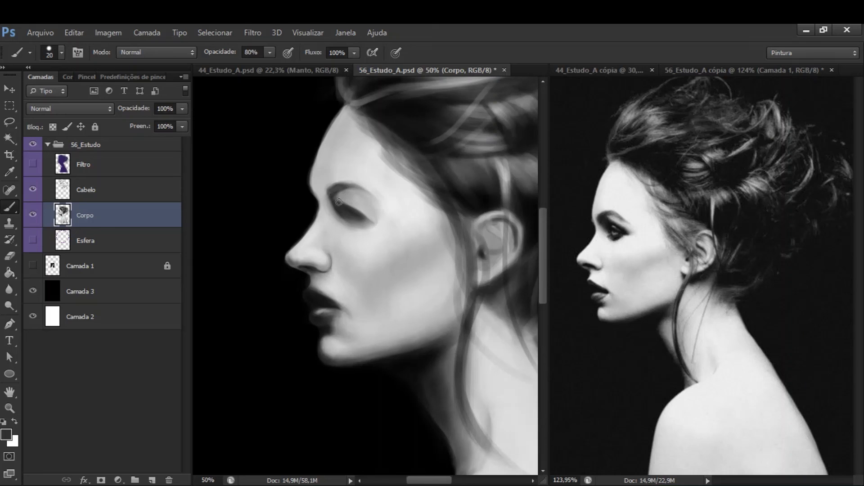
Step: Make Cabelo the active layer and darken the hair at the nape in black with a 100 px brush at 50% opacity
key("ctrl+minus")
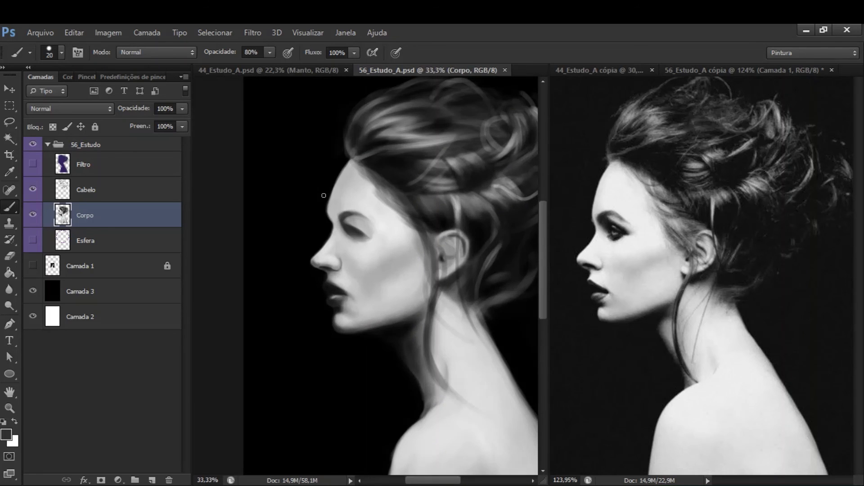
key("ctrl+minus")
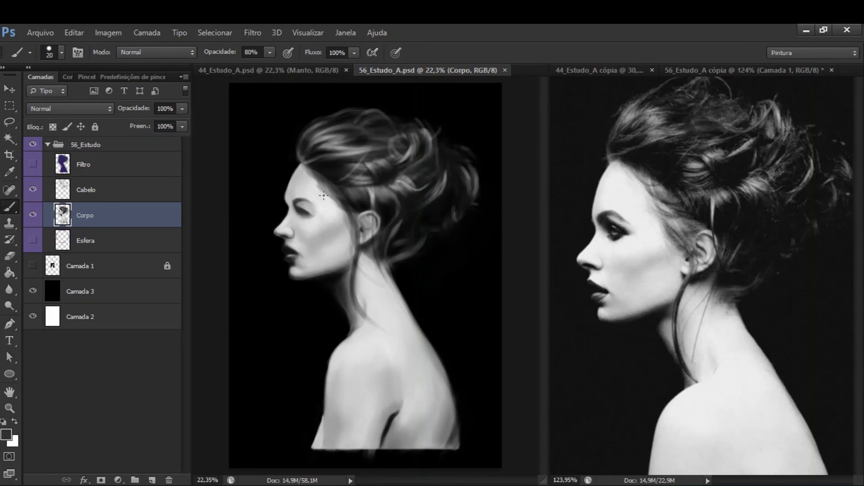
key("ctrl+plus")
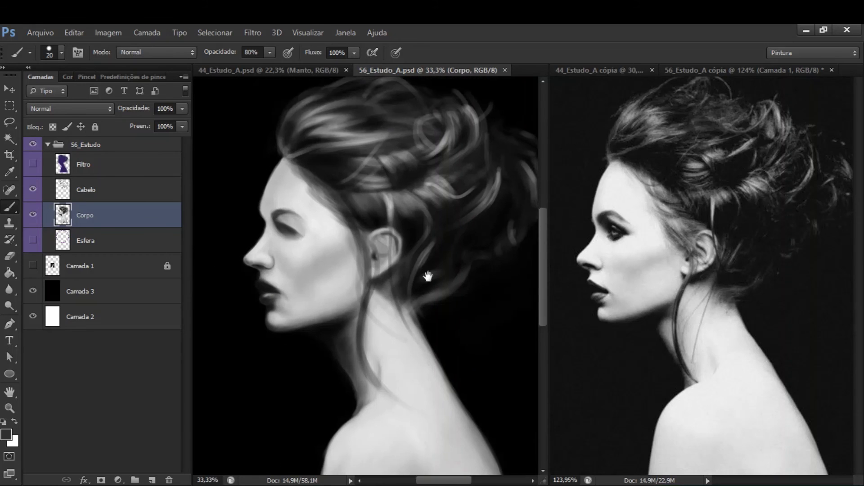
left_click(414, 304, "ctrl")
left_click_drag(411, 295, 418, 285)
key("ctrl+plus")
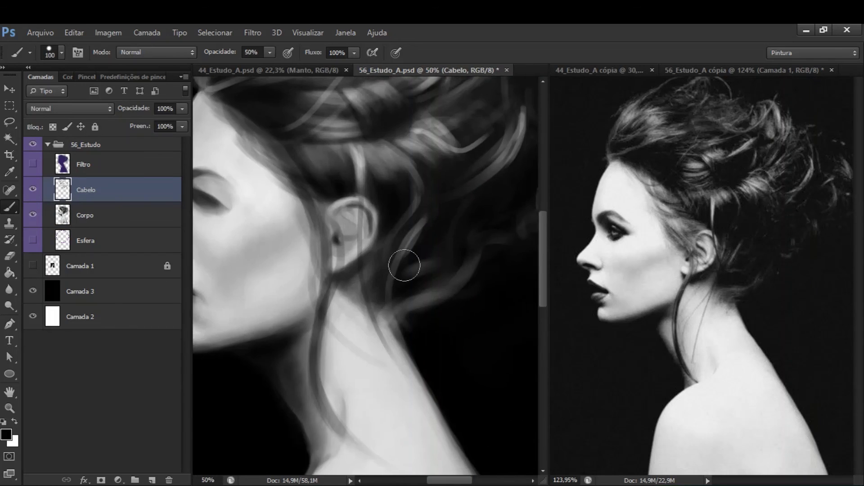
key("ctrl+minus")
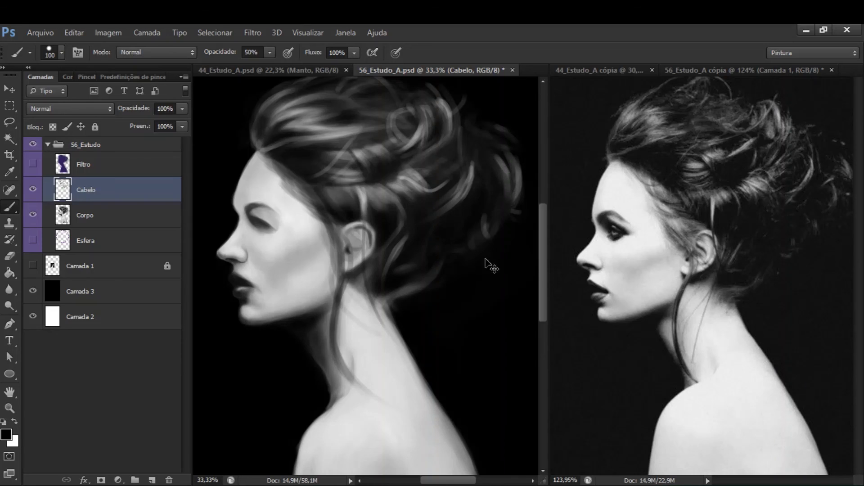
left_click_drag(428, 270, 425, 284)
Step: Paint thin light strands on the bun in white with a 25 px brush at 25% opacity
key("x")
key("2")
key("5")
scroll(426, 282, "up", 3)
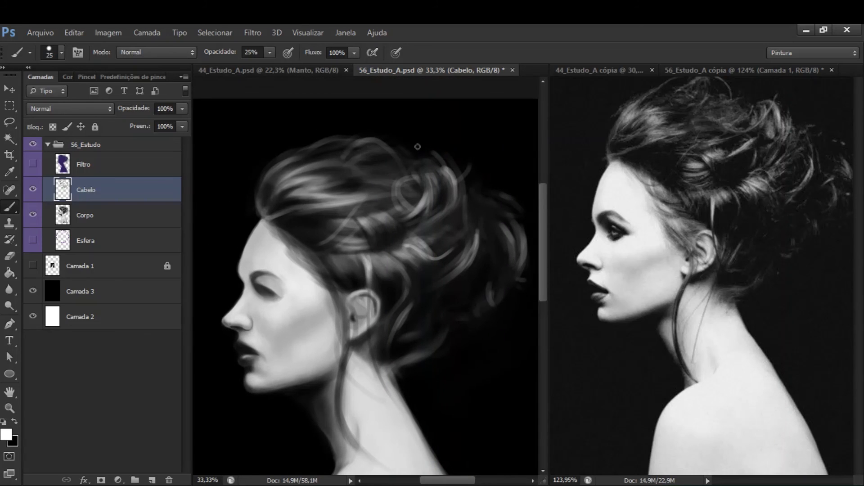
scroll(437, 162, "right", 3)
scroll(457, 182, "down", 1)
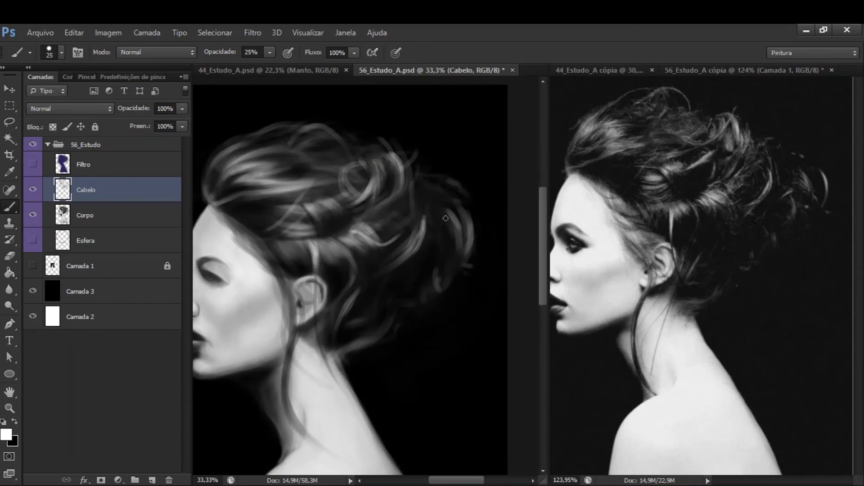
Step: Refine the loose strands along the bun's outer edge, alternating black and white and ending with a 30 px brush at 80% opacity
key("x")
key("5")
key("x")
scroll(469, 223, "down", 1)
scroll(469, 223, "left", 1)
scroll(470, 223, "down", 1)
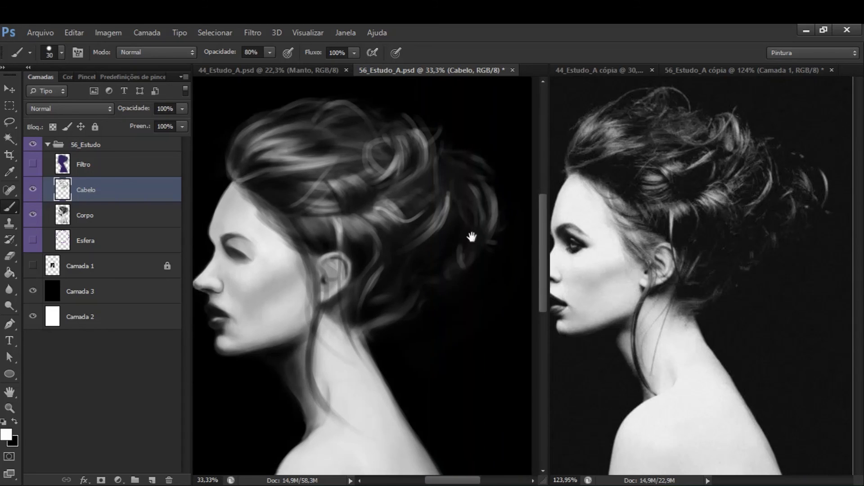
Step: Make Corpo the active layer and touch up the nose and mouth area in gray with a 10 px brush at 50% opacity
left_click(224, 264, "ctrl")
scroll(270, 252, "up", 5)
scroll(320, 230, "up", 1)
key("bracketleft")
key("bracketleft")
key("5")
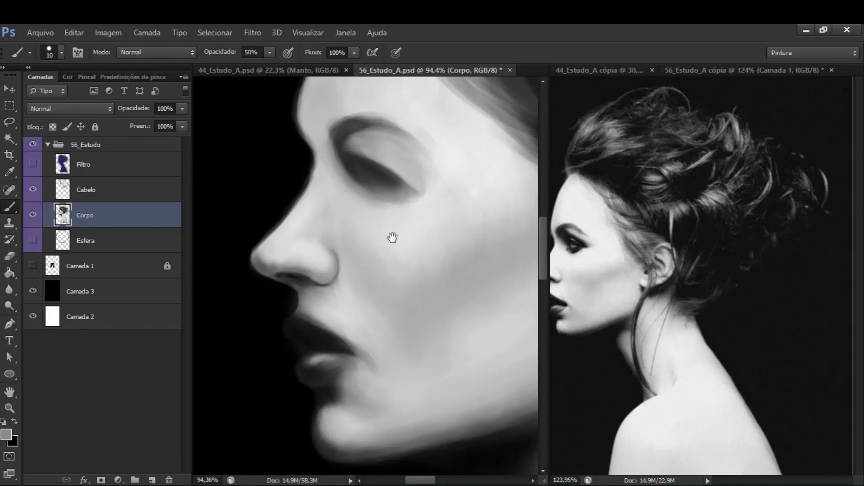
Step: Rework the brow and the eye's dark shape with a sampled dark tone, using a 15 px brush at 65% opacity
scroll(392, 237, "down", 3)
scroll(644, 146, "left", 1)
key("bracketright")
left_click(318, 220, "alt")
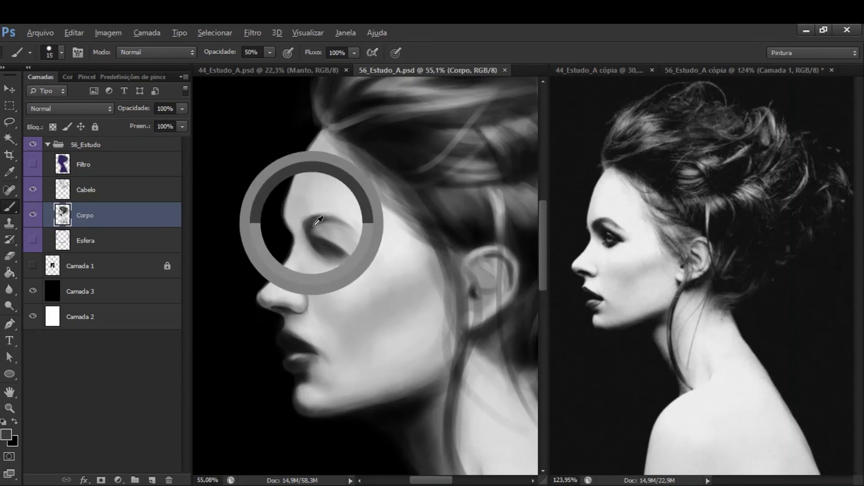
left_click(332, 231)
key("6")
key("5")
scroll(343, 180, "down", 1)
scroll(340, 202, "down", 1)
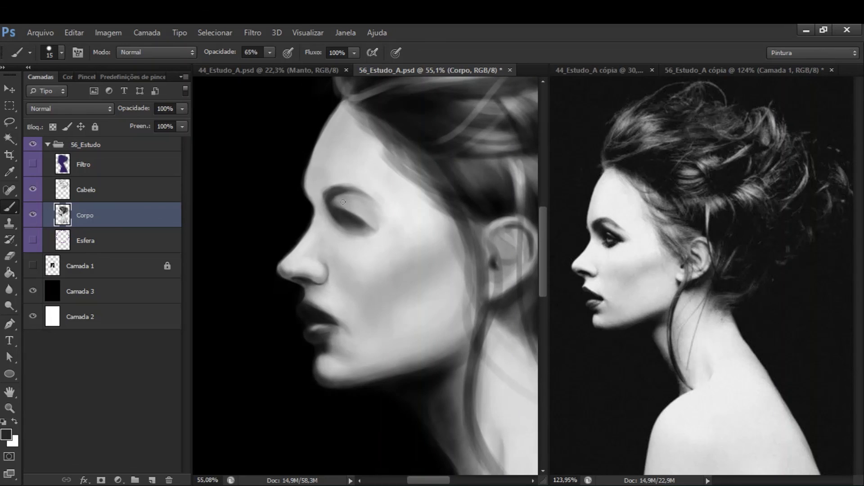
Step: Shape the eyebrow's tail and blend it into the skin with sampled tones at 65% opacity
mouse_move(340, 200)
left_mouse_down()
mouse_move(367, 215)
mouse_move(381, 187)
mouse_move(387, 191)
mouse_move(370, 182)
mouse_move(372, 167)
left_mouse_up()
left_click(381, 187, "alt")
key("bracketright")
left_click(403, 195, "alt")
key("bracketleft")
left_click(371, 197, "alt")
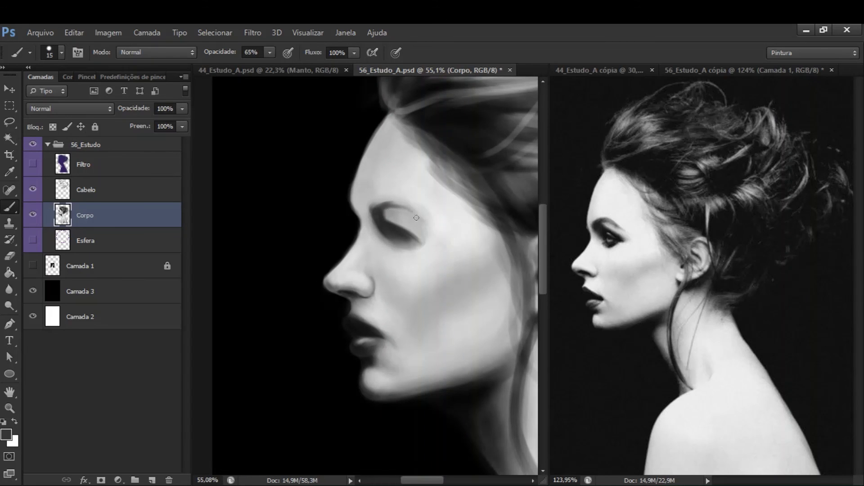
Step: Mirror the 56_Estudo group and lighten the skin beyond the brow's tail on Corpo with 50 to 70 px brushes
key("F2")
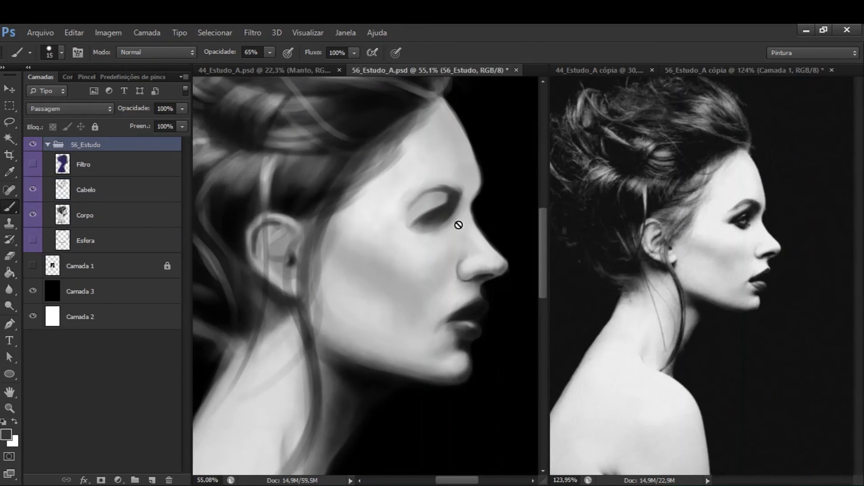
left_click(458, 224, "ctrl")
left_click(410, 198, "alt")
key("bracketright")
key("bracketright")
key("bracketright")
key("bracketright")
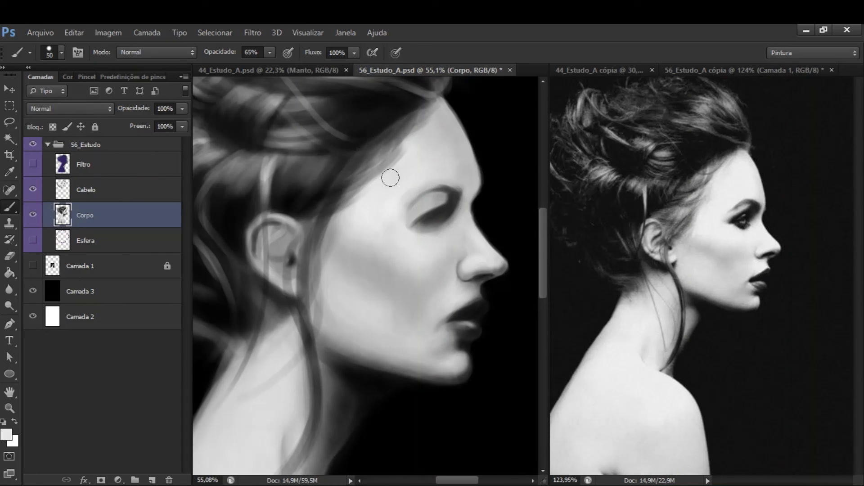
left_click(410, 183, "alt")
key("bracketright")
key("bracketright")
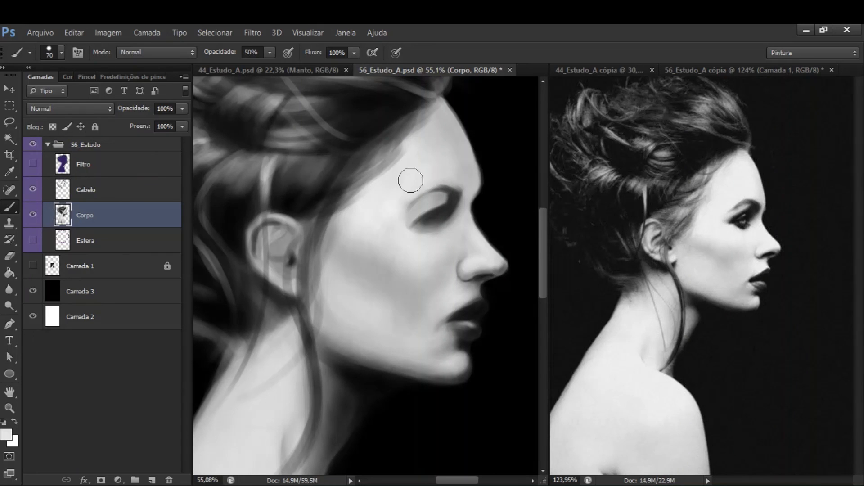
Step: Refine the brow's tail and outer eye with a dark tone, using a 15 px brush at 50% opacity
key("5")
key("bracketleft")
key("bracketleft")
key("bracketleft")
key("bracketleft")
scroll(405, 207, "down", 1)
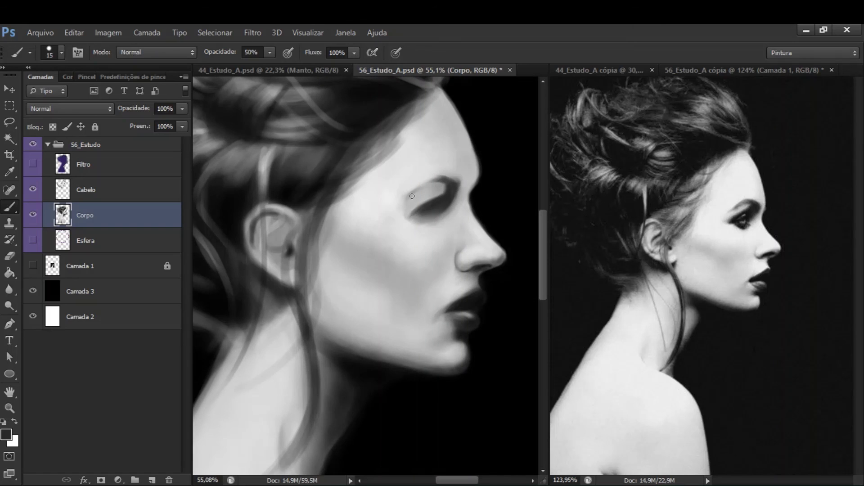
left_click(409, 221, "alt")
Step: Blend the nose bridge and the inner eye corner with sampled tones, using brushes up to 30 px at 50% opacity
left_click(479, 222, "alt")
left_click_drag(467, 253, 456, 264)
left_click(473, 239, "alt")
mouse_move(473, 218)
left_mouse_down()
mouse_move(436, 200)
mouse_move(449, 198)
left_mouse_up()
left_click(448, 195, "alt")
key("bracketright")
left_click(434, 189, "alt")
left_click(449, 198, "alt")
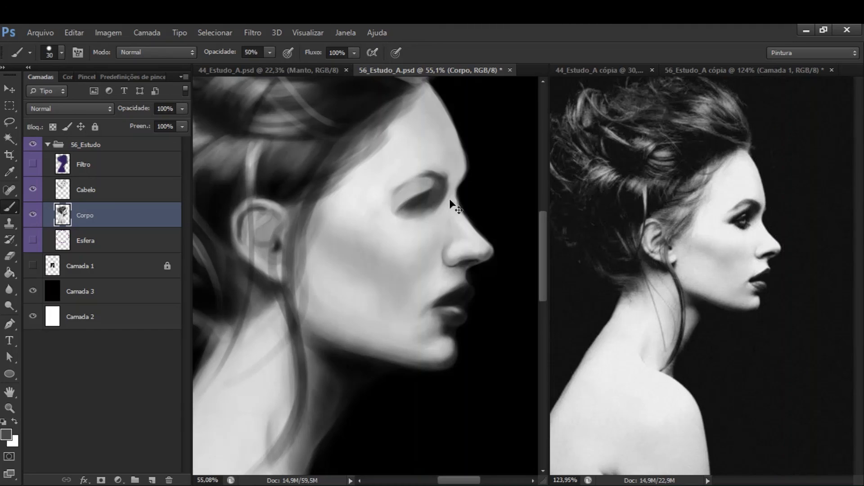
Step: Darken the eyebrow with a sampled dark tone, using a 20 px brush at 65% opacity
key("bracketleft")
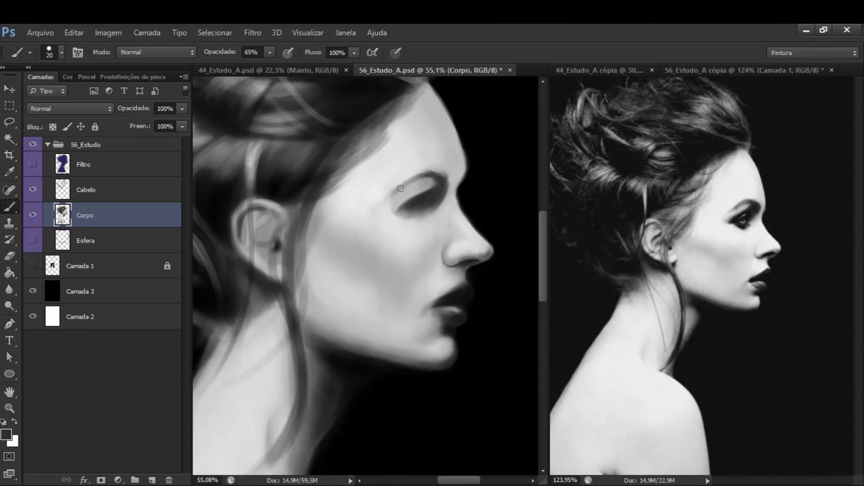
left_click(441, 177, "alt")
left_click(439, 204, "alt")
key("bracketright")
Step: Mirror the group back and soften the inner eye corner on Corpo with a 35 px brush at 54% opacity
key("F2")
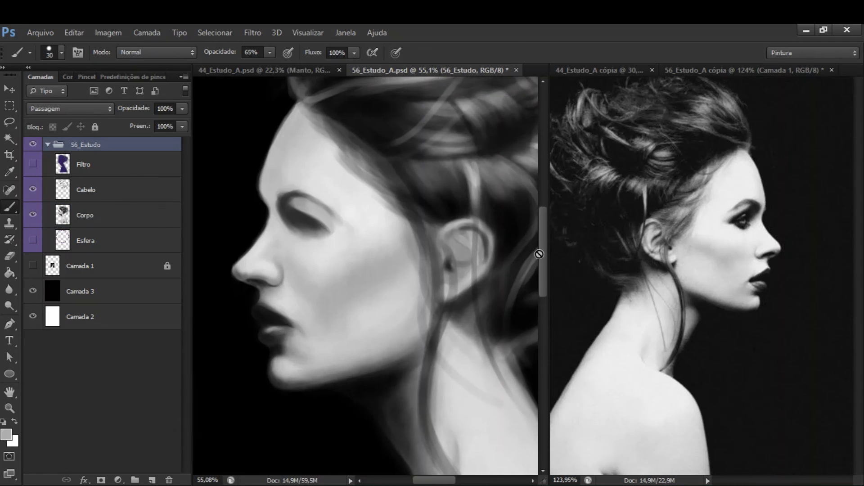
key("bracketleft")
key("bracketleft")
key("5")
key("4")
left_click(280, 207, "alt")
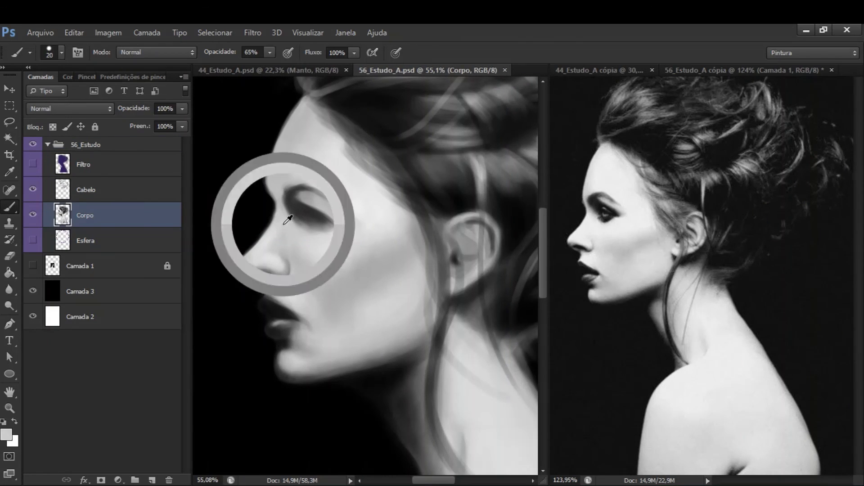
left_click(284, 203, "alt")
key("bracketright")
key("bracketright")
key("bracketright")
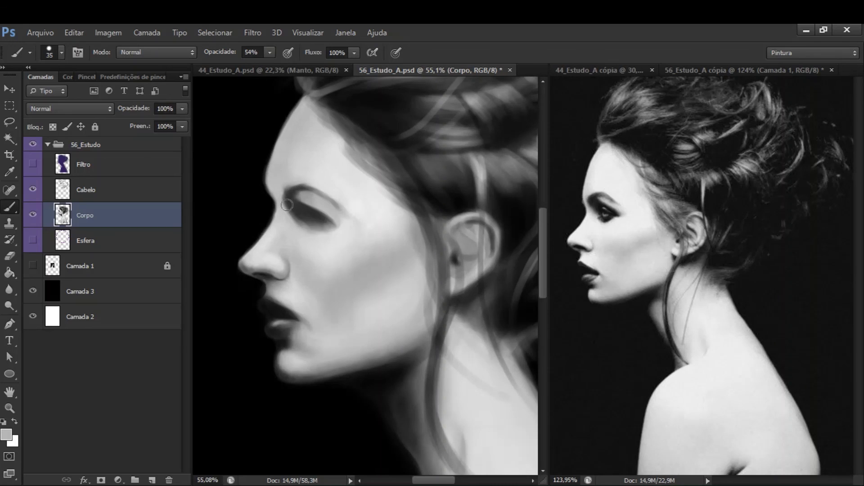
Step: Paint the eye and upper eyelid with progressively smaller brushes, reducing the opacity from 80% to 50%
mouse_move(298, 217)
left_mouse_down()
mouse_move(321, 219)
mouse_move(320, 202)
mouse_move(367, 194)
left_mouse_up()
key("bracketleft")
key("bracketleft")
key("bracketleft")
key("8")
key("6")
key("5")
key("5")
key("bracketright")
Step: Blend the brow's tail and the outer eye corner into the cheek with sampled tones
left_click(367, 193, "alt")
left_click(386, 204, "alt")
mouse_move(402, 220)
left_mouse_down()
mouse_move(386, 205)
mouse_move(409, 219)
mouse_move(415, 155)
mouse_move(408, 158)
left_mouse_up()
left_click(410, 218, "alt")
left_click(454, 208, "alt")
Step: Darken the eye in black with 15 to 20 px brushes at 50% opacity using a rotated view, and swap to the light colour
key("bracketleft")
key("bracketleft")
key("r")
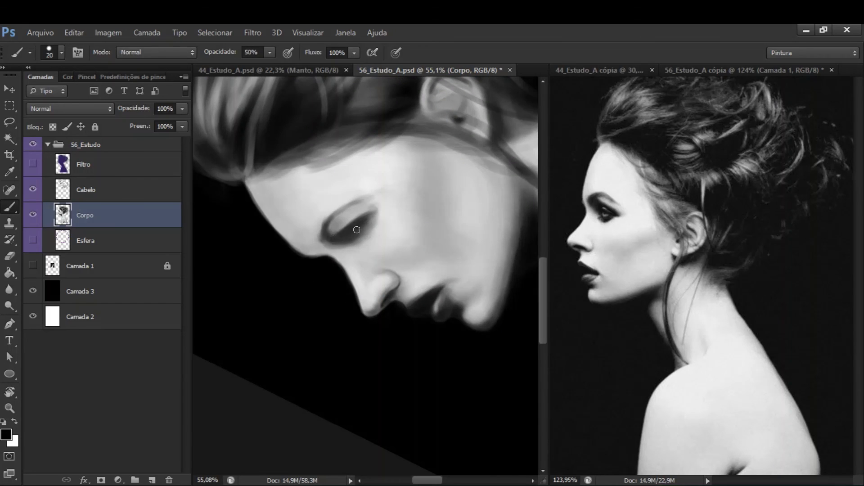
key("r")
left_click_drag(356, 230, 367, 246)
scroll(358, 249, "down", 2)
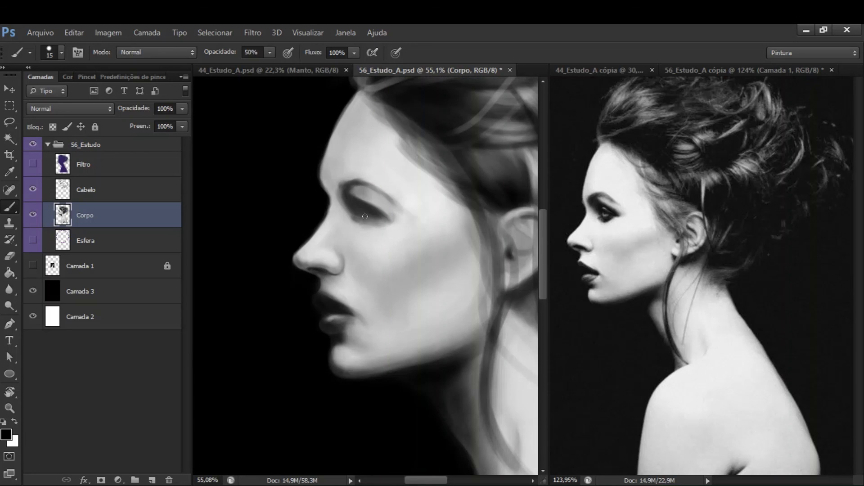
scroll(390, 220, "down", 1)
key("x")
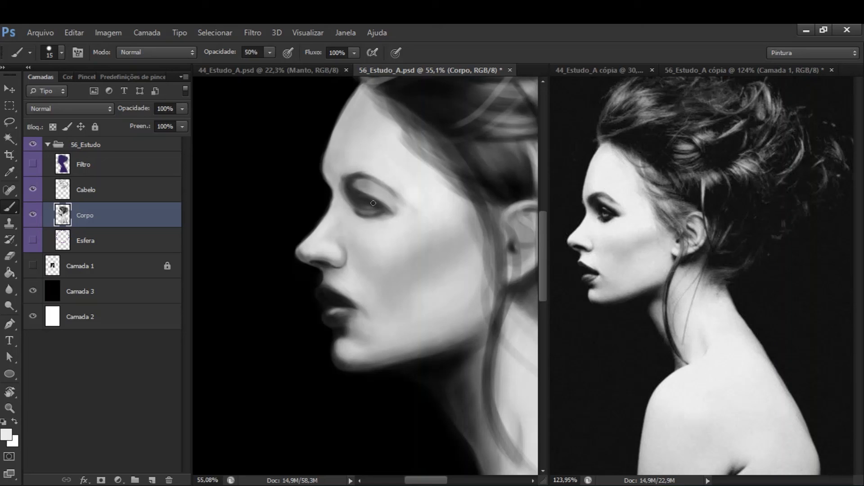
Step: Blend the eye, eyelid and brow on Corpo with dark and light tones sampled from the surrounding face
left_click(365, 205, "alt")
left_click(408, 202, "alt")
left_click(296, 189, "alt")
left_click(350, 180, "alt")
key("ctrl+plus")
mouse_move(387, 216)
left_mouse_down()
mouse_move(392, 222)
mouse_move(373, 221)
mouse_move(396, 230)
left_mouse_up()
left_click(367, 183, "alt")
Step: Soften the brow tail and outer eye corner at 25% opacity, reducing the brush from 40 to 20 px, and save the file
key("bracketright")
key("bracketleft")
key("bracketleft")
key("bracketleft")
left_click(394, 221, "alt")
scroll(378, 222, "down", 1)
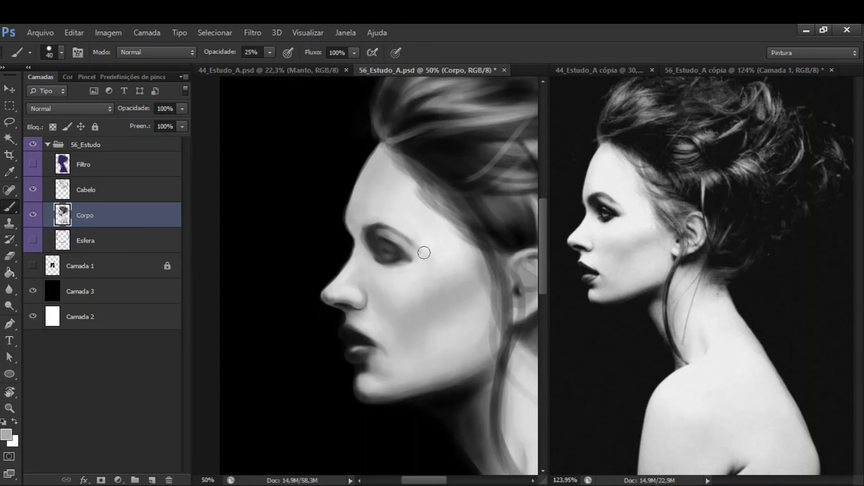
key("bracketleft")
key("bracketleft")
scroll(382, 236, "down", 2)
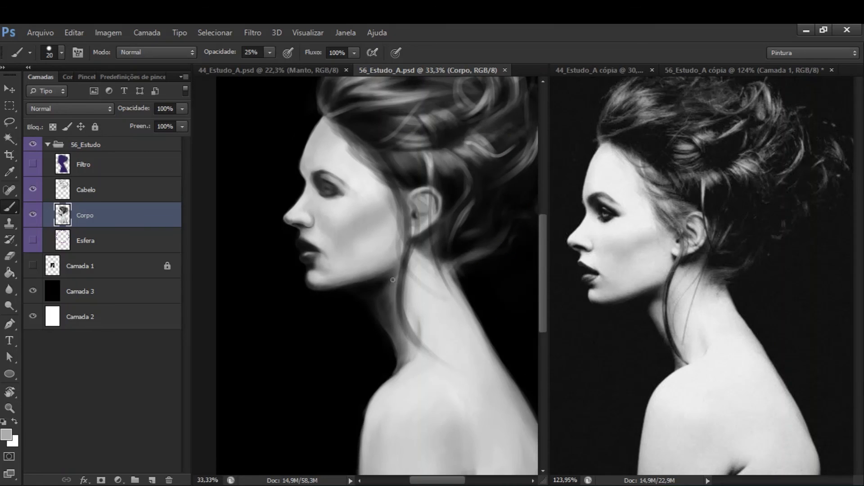
Step: Darken the inner eye corner and lower lid with sampled tones, using 20 to 35 px brushes at 30% and 60% opacity
scroll(333, 172, "up", 2)
left_click(336, 225, "alt")
key("3")
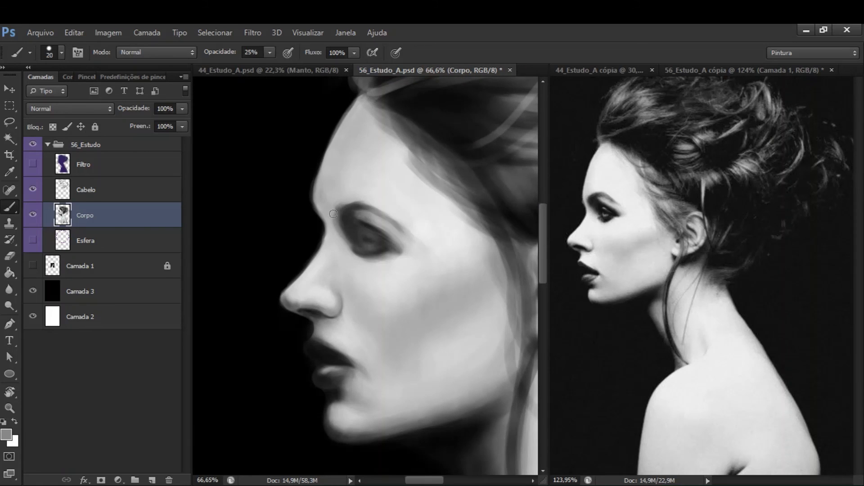
left_click(347, 227, "alt")
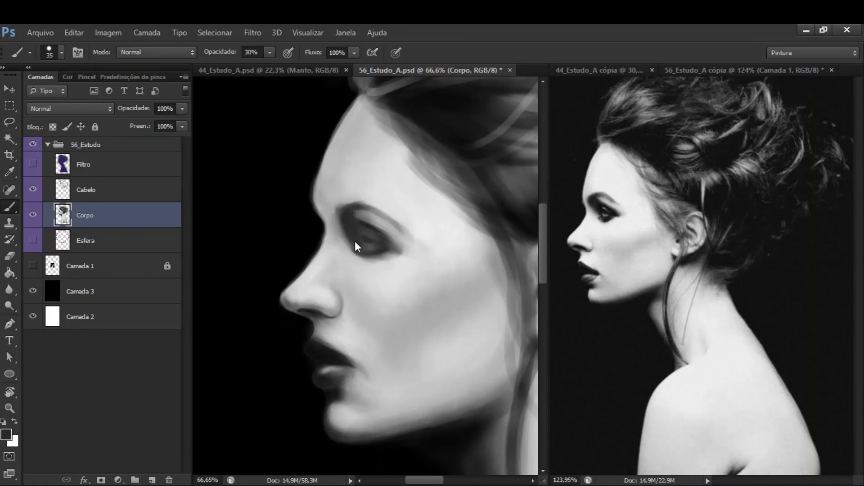
left_click_drag(357, 235, 356, 232)
key("6")
key("bracketleft")
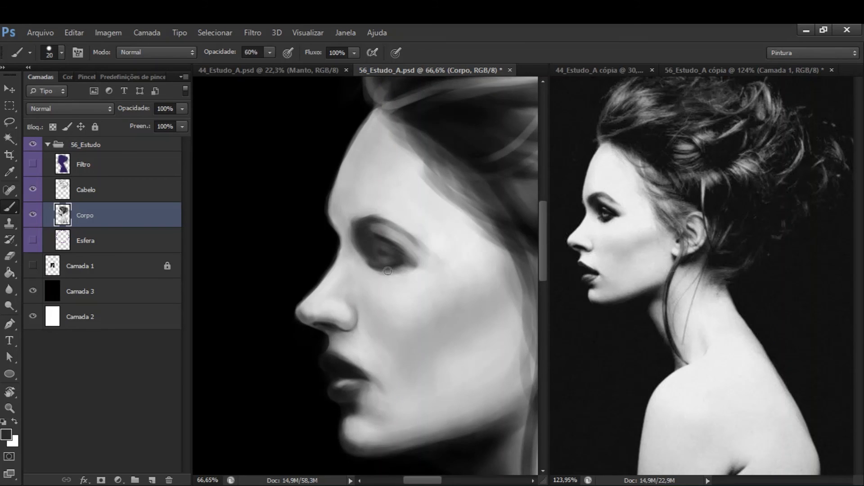
mouse_move(387, 270)
left_mouse_down()
mouse_move(381, 238)
mouse_move(382, 251)
mouse_move(408, 252)
mouse_move(398, 245)
mouse_move(440, 265)
mouse_move(433, 252)
left_mouse_up()
Step: Lighten and define the upper eyelid with sampled light and dark tones, using a 9 px brush at 30% opacity
key("d")
left_click(433, 252, "alt")
scroll(406, 248, "up", 2)
key("bracketleft")
key("bracketleft")
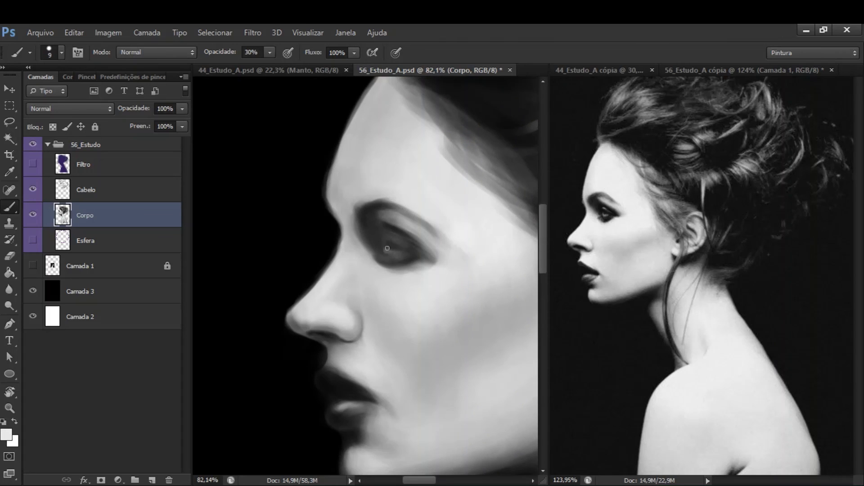
left_click(388, 242, "alt")
left_click(411, 230, "alt")
left_click_drag(387, 235, 390, 226)
left_click(386, 223, "alt")
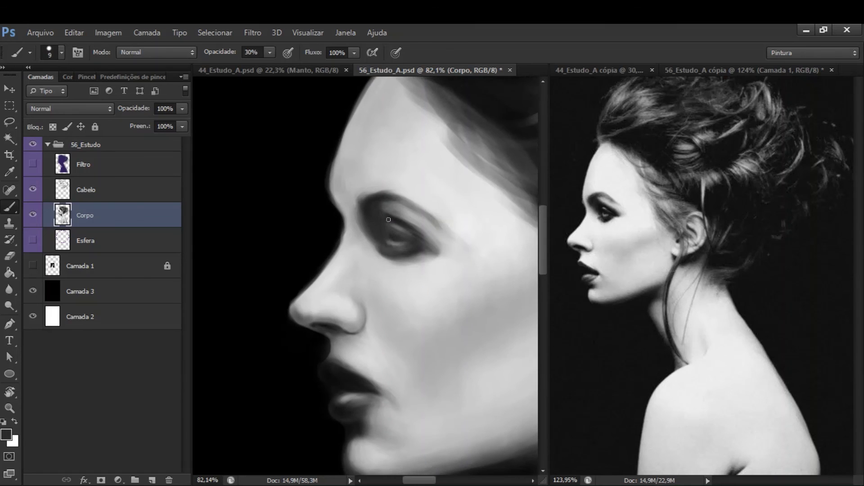
Step: Blend the edges of the eye socket with sampled tones and a 30 px brush at 30% opacity
key("bracketright")
key("bracketright")
key("bracketright")
left_click(411, 263, "alt")
left_click(362, 218, "alt")
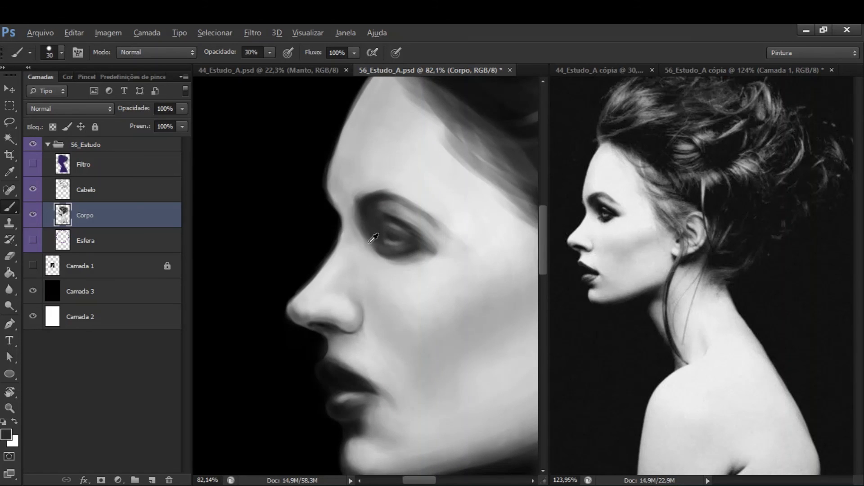
Step: Hide the Cabelo layer and blend the temple hairline near the ear on Corpo with a 50 px brush at 30% opacity
scroll(374, 239, "down", 3)
scroll(374, 238, "up", 2)
key("bracketright")
key("bracketright")
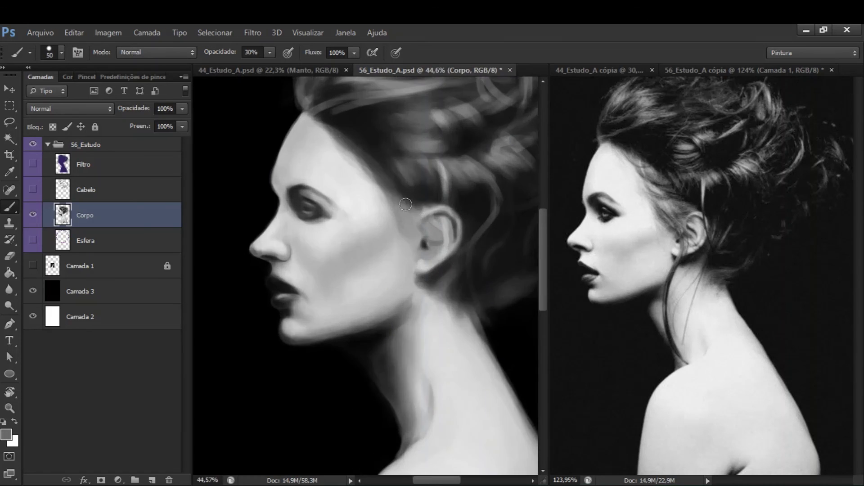
Step: Paint dark folds inside the ear in black with a 25 px brush at 30% opacity, and sample the light skin tone beside it
scroll(455, 290, "up", 2)
key("bracketleft")
key("bracketleft")
key("d")
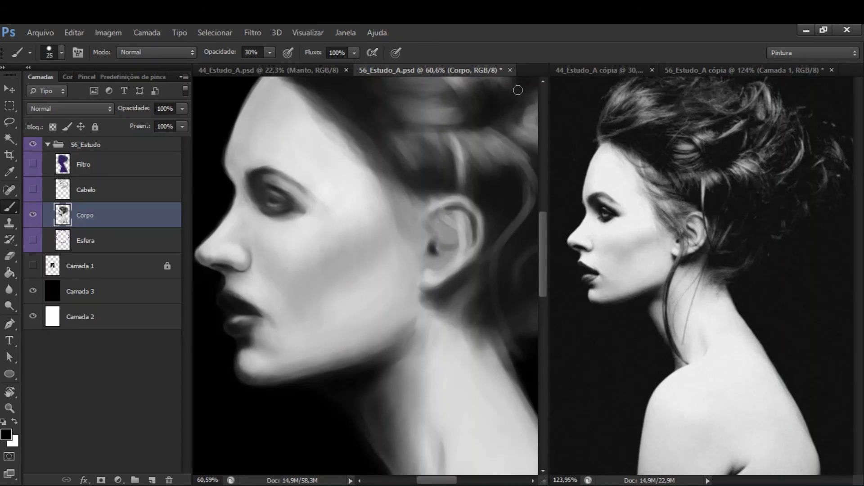
mouse_move(451, 231)
left_mouse_down()
mouse_move(458, 209)
mouse_move(470, 218)
mouse_move(437, 203)
mouse_move(462, 221)
left_mouse_up()
left_click(418, 229, "alt")
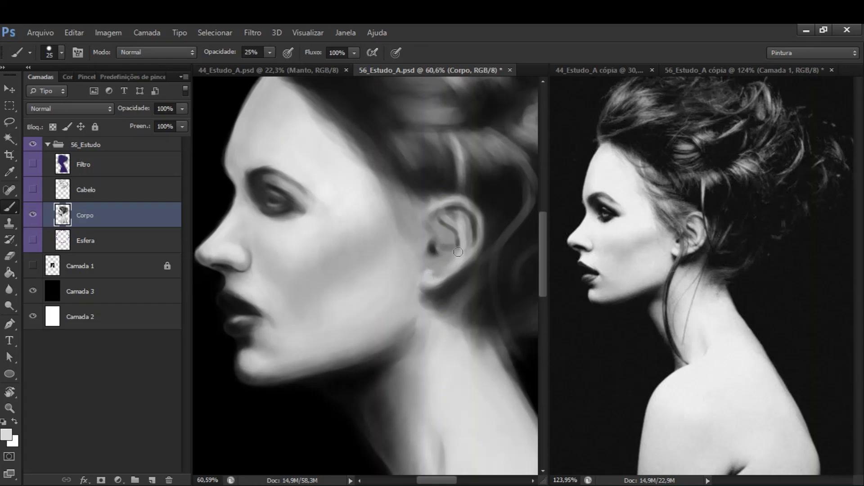
Step: Refine the ear's inner folds in black and sampled grey at 25% opacity with 20 to 30 px brushes, and save the file
key("d")
key("bracketleft")
key("bracketleft")
key("bracketright")
key("bracketright")
left_click(449, 247, "alt")
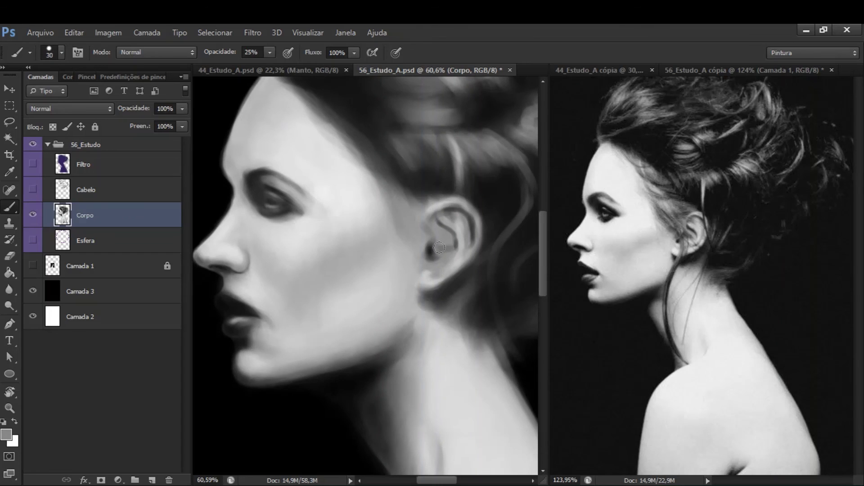
key("bracketleft")
key("d")
key("ctrl+s")
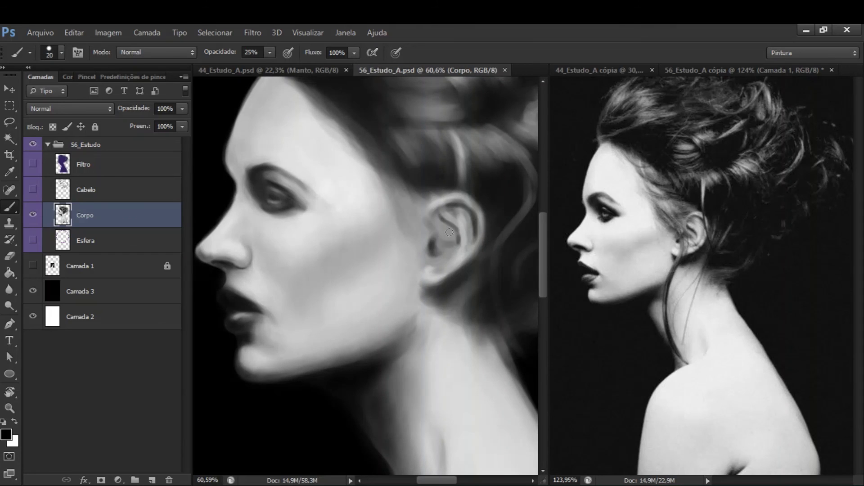
Step: Show the Cabelo layer again and shade the inside of the ear with a larger brush
left_click(33, 189)
key("bracketright")
mouse_move(434, 255)
left_mouse_down()
mouse_move(437, 214)
mouse_move(466, 216)
left_mouse_up()
Step: Create a new normal-mode layer above Cabelo with the whole canvas in view, and name it Mesclagem
key("ctrl+0")
left_click(142, 179)
key("ctrl+shift+n")
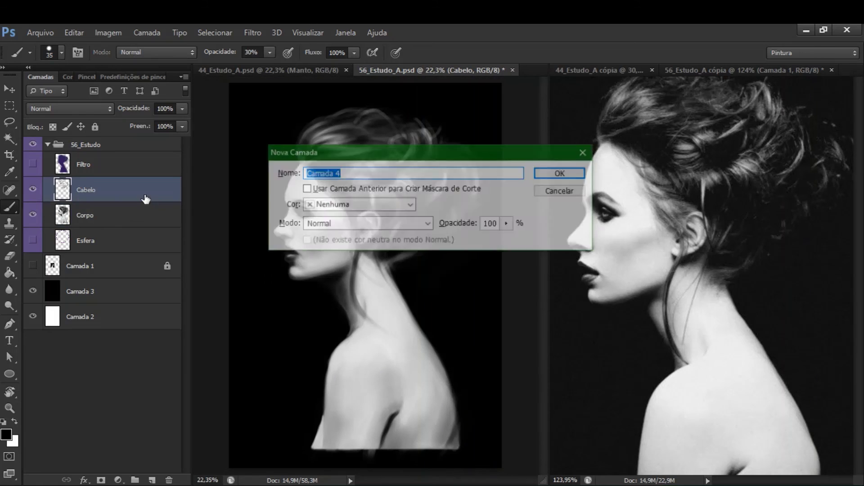
key("Return")
double_click(99, 189)
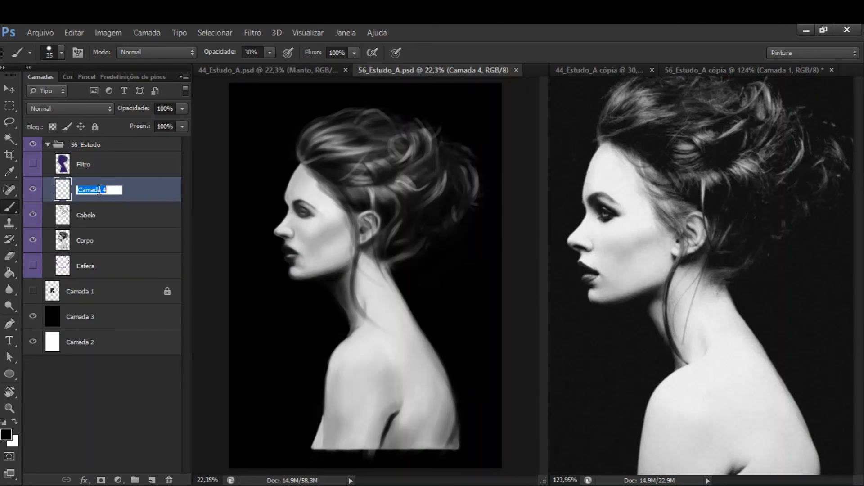
key("BackSpace")
type("Mesclagem")
key("Return")
Step: Mirror the 56_Estudo group horizontally and show the Esfera ring layer
key("ctrl+minus")
key("ctrl+0")
left_click(108, 145)
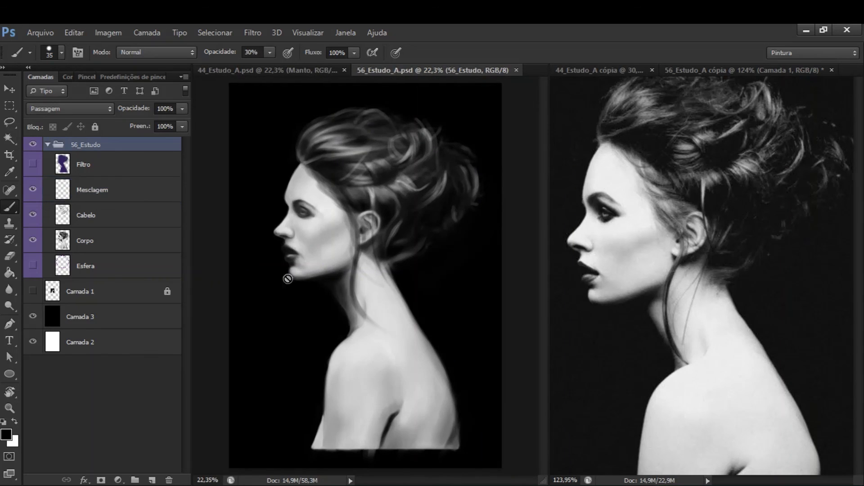
key("v")
Step: Shift the Mesclagem, Cabelo and Corpo layers together slightly to the right within the ring
left_click(135, 167)
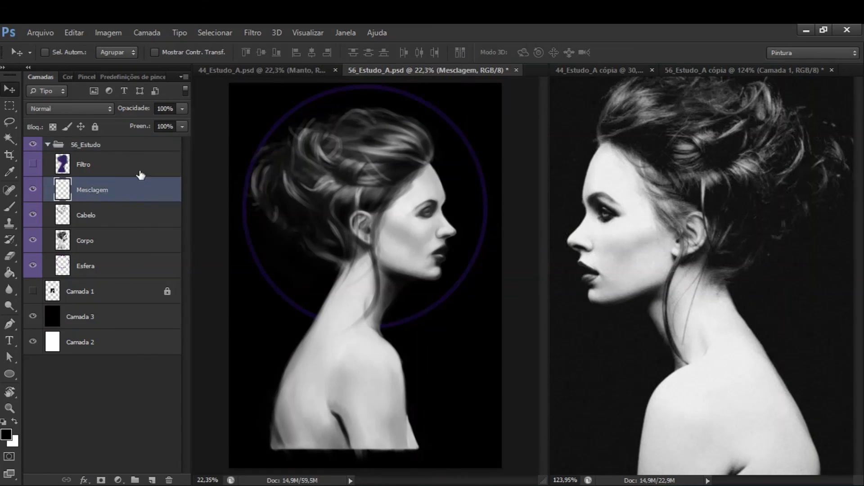
left_click(135, 241, "shift")
left_click_drag(266, 209, 274, 212)
Step: Show the Filtro layer, set its opacity to 25%, and save the file
left_click(32, 164)
left_click(113, 164)
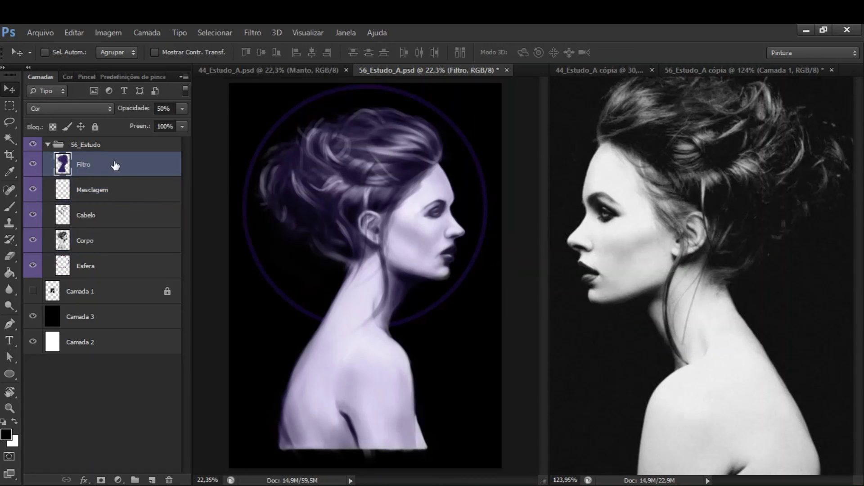
key("2")
key("5")
key("ctrl+s")
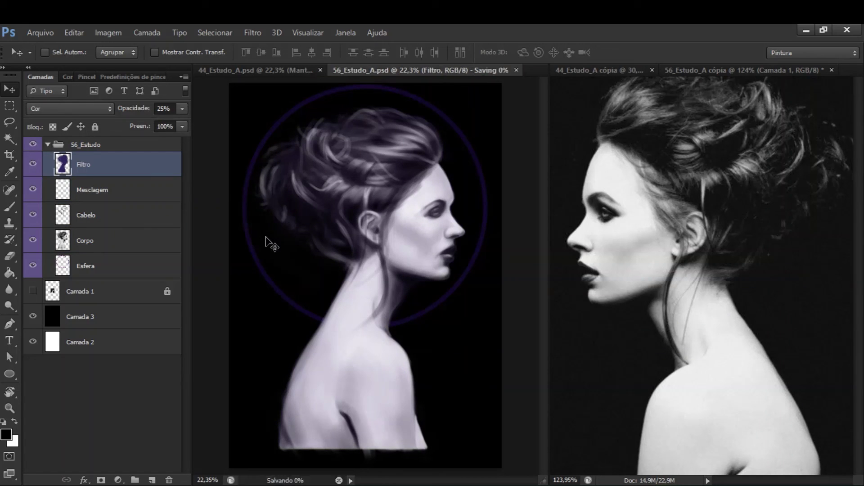
Step: Hide the Filtro tint and the Esfera ring layers in 56_Estudo_A
key("ctrl+Tab")
key("h")
left_click(270, 225)
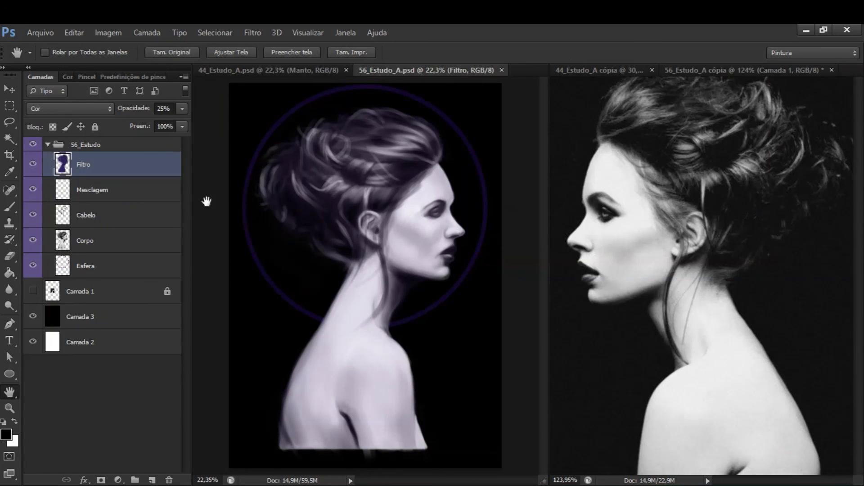
left_click(32, 164)
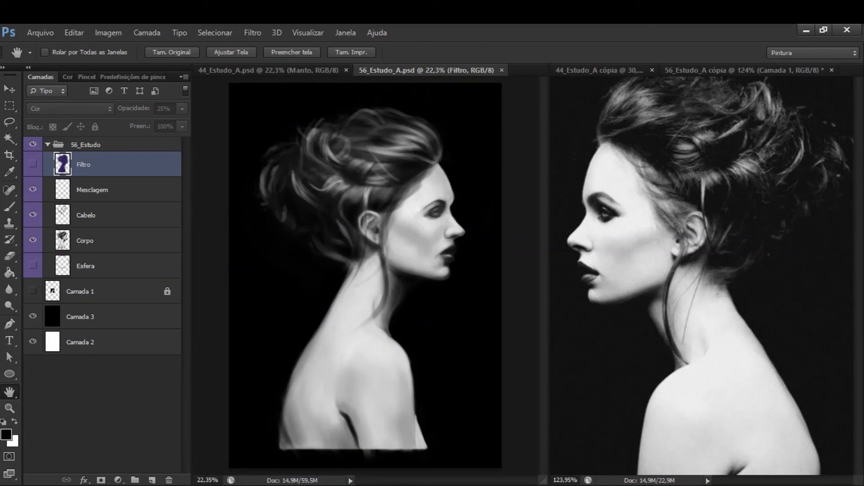